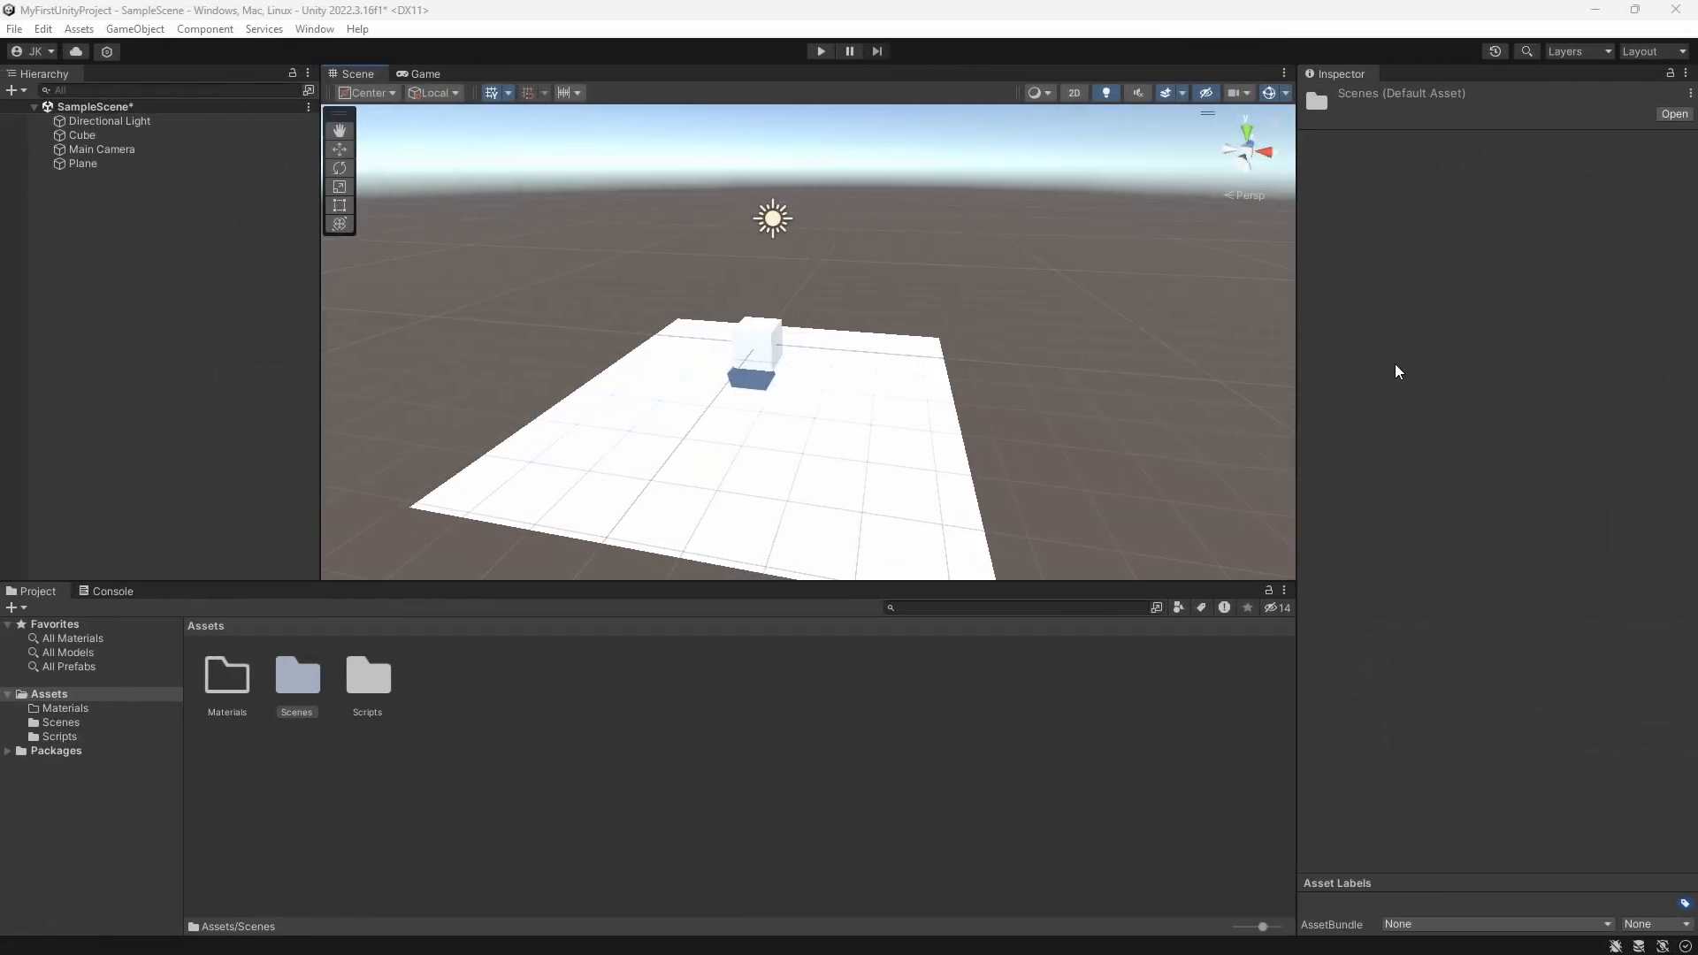
Step: Delete the large flat plane beneath the cube from the scene
left_click(846, 448)
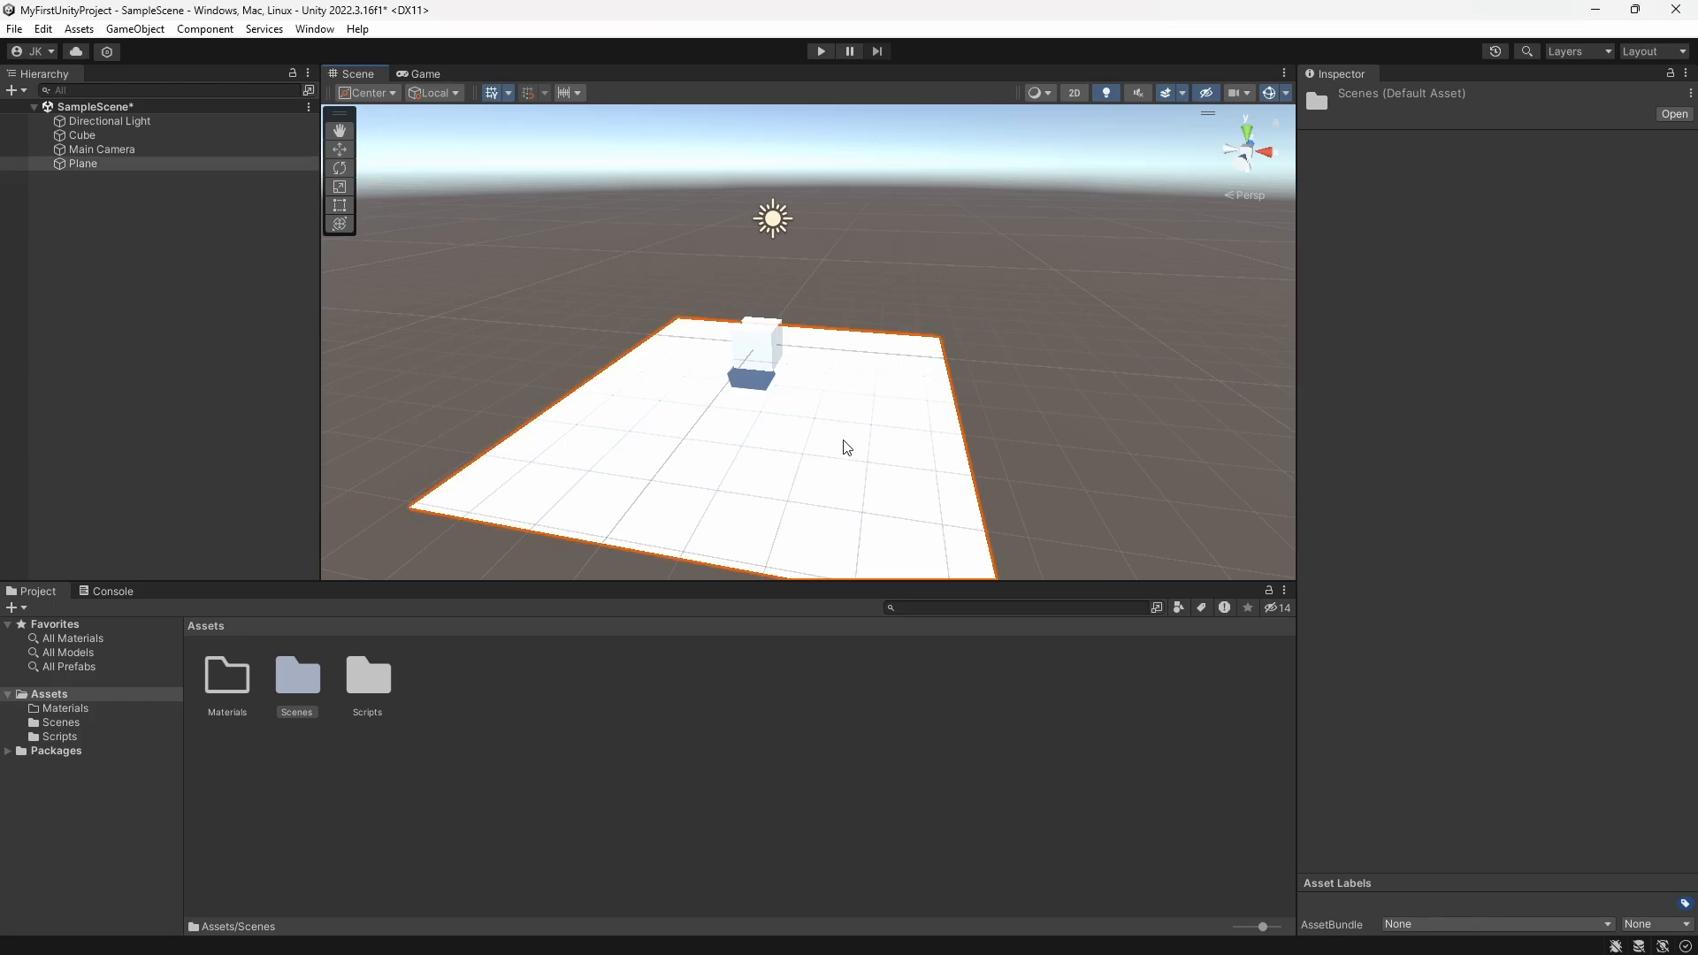
key("f")
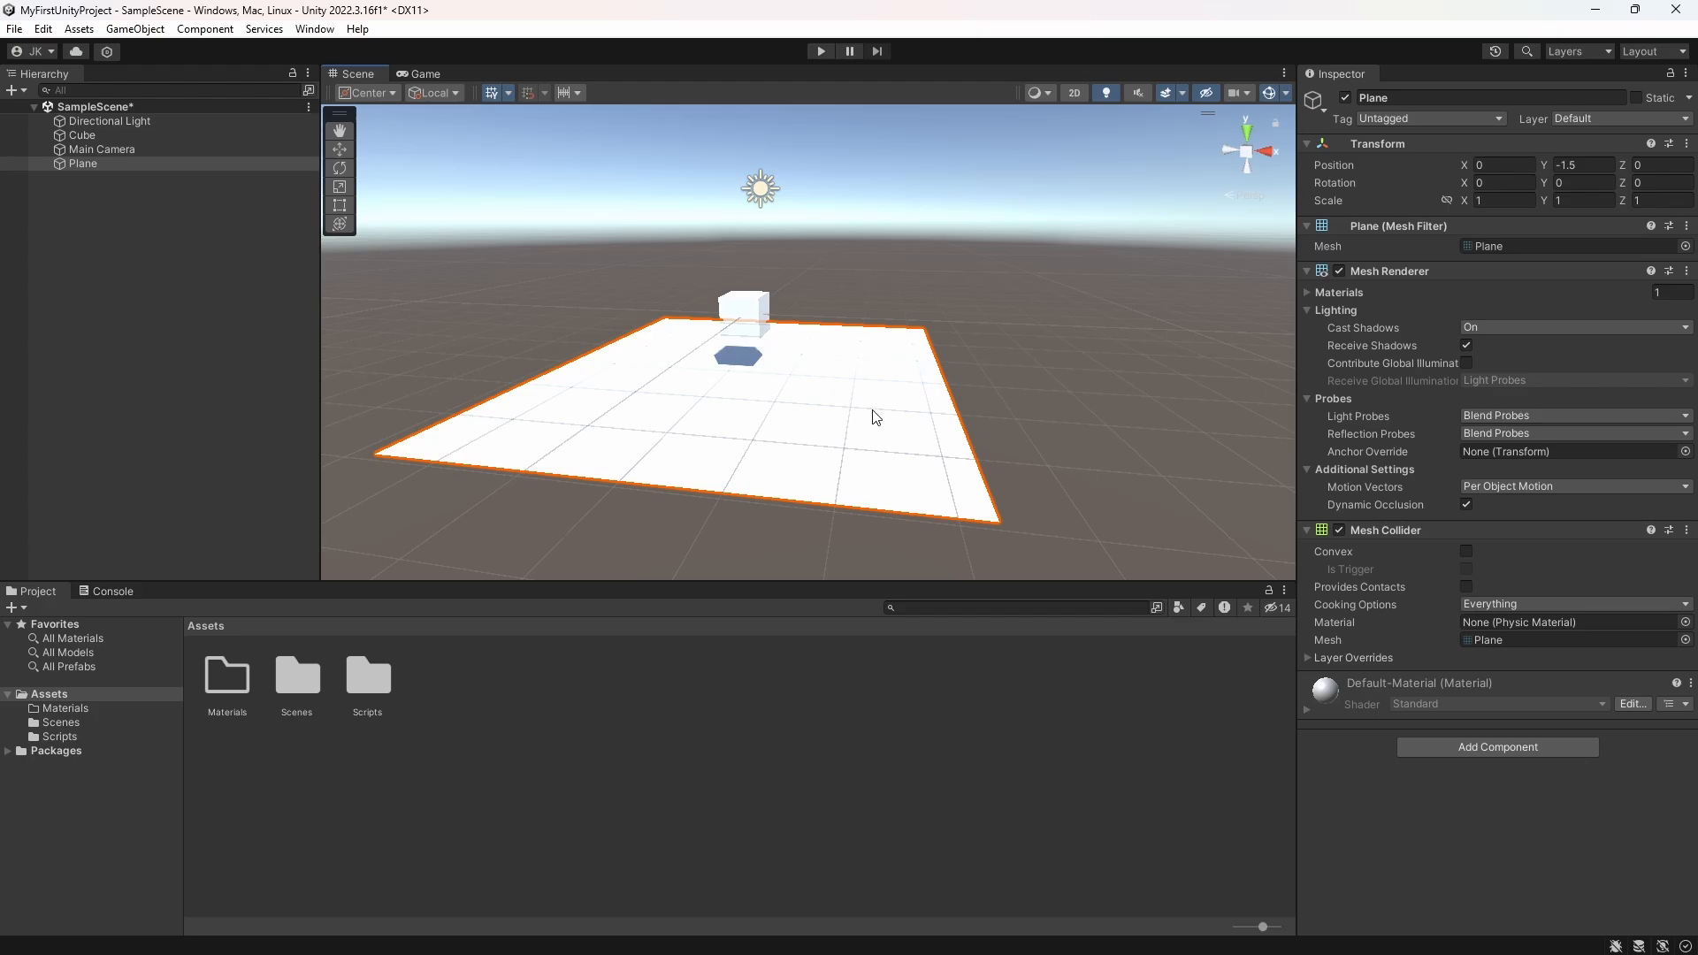
key("Delete")
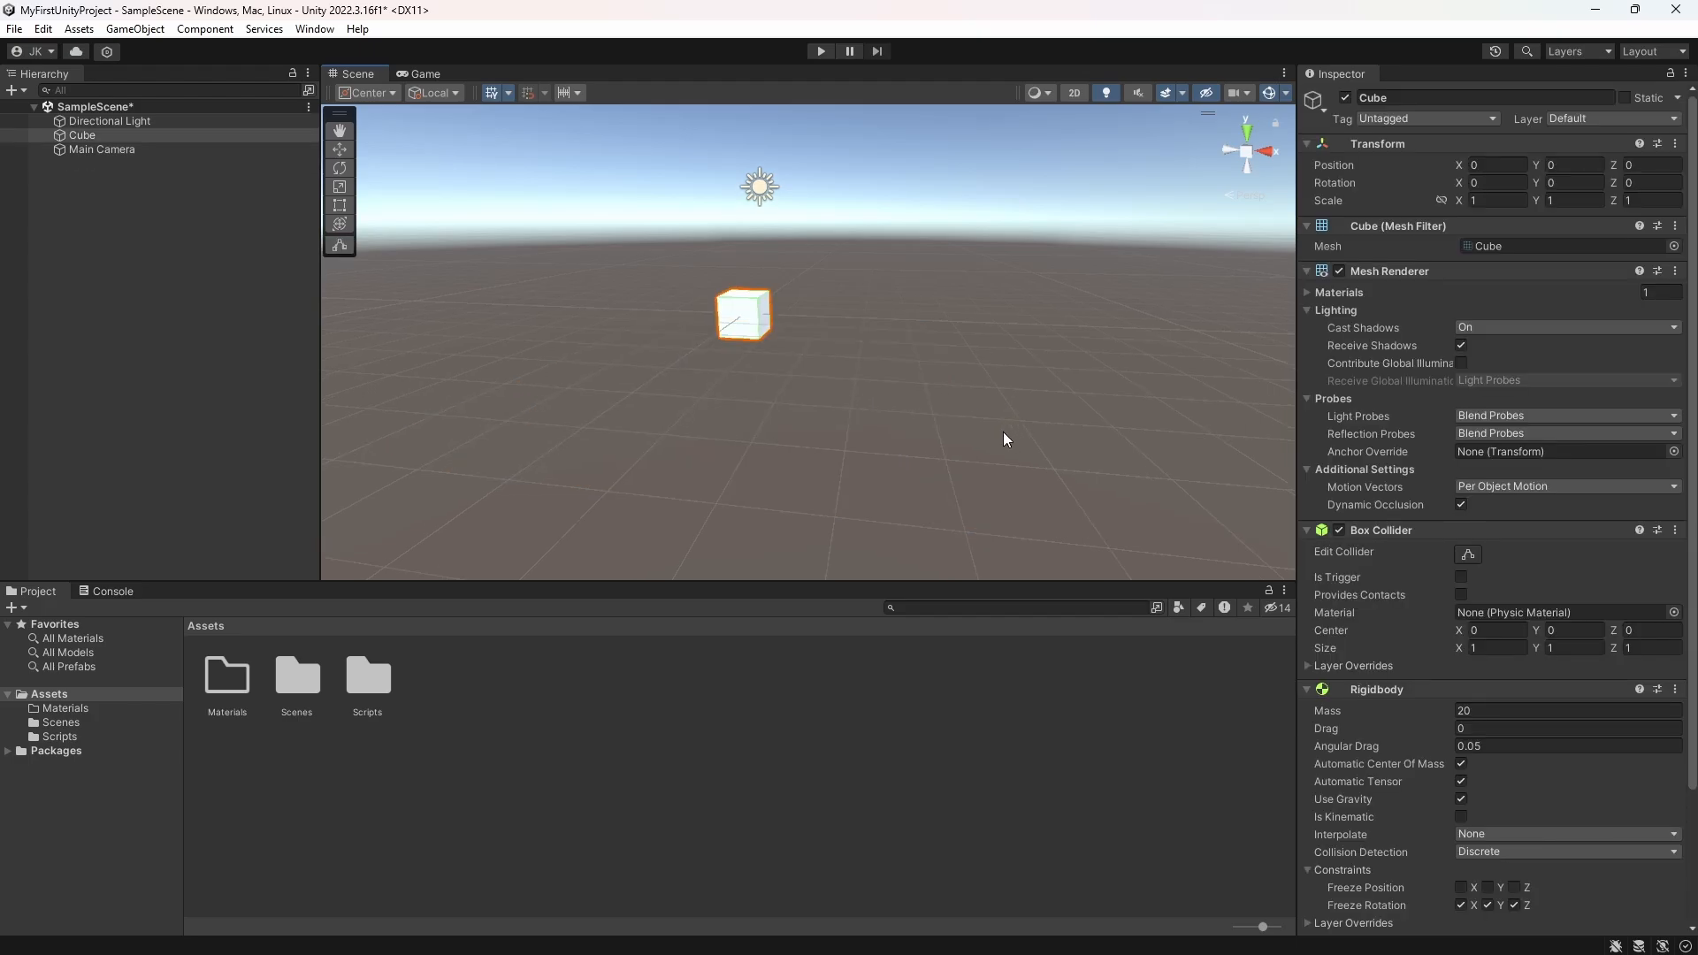
Step: Open the PlayerMovement script attached to the cube in Visual Studio
key("f")
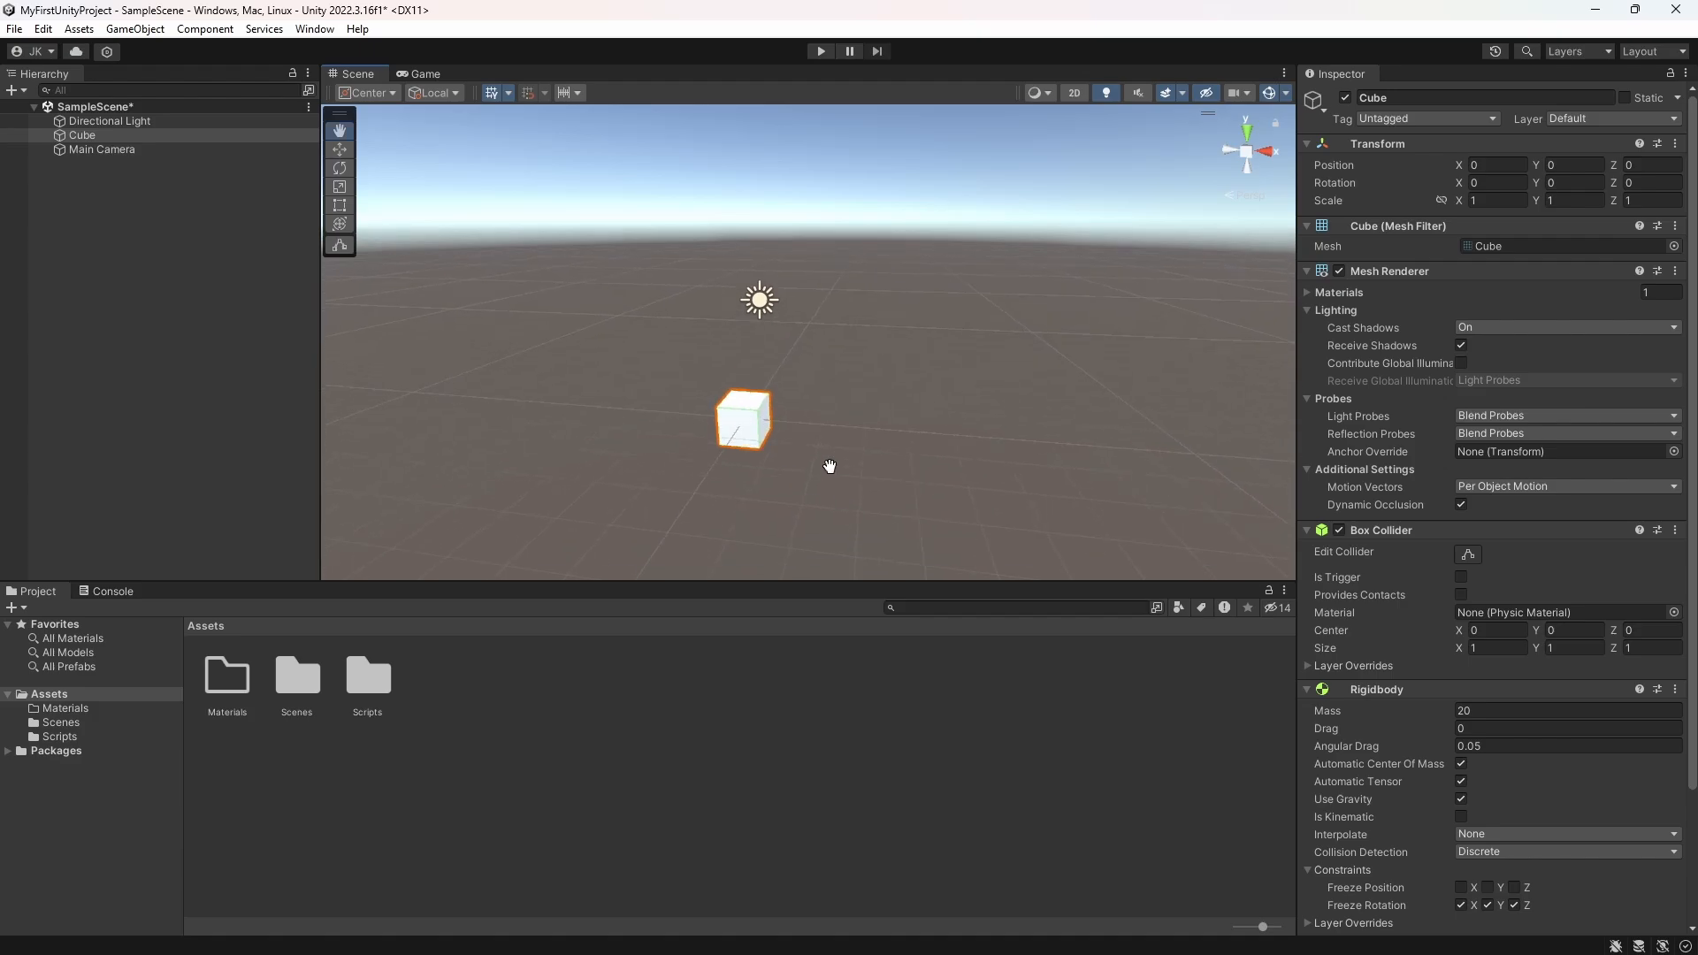
scroll(1362, 583, "down", 3)
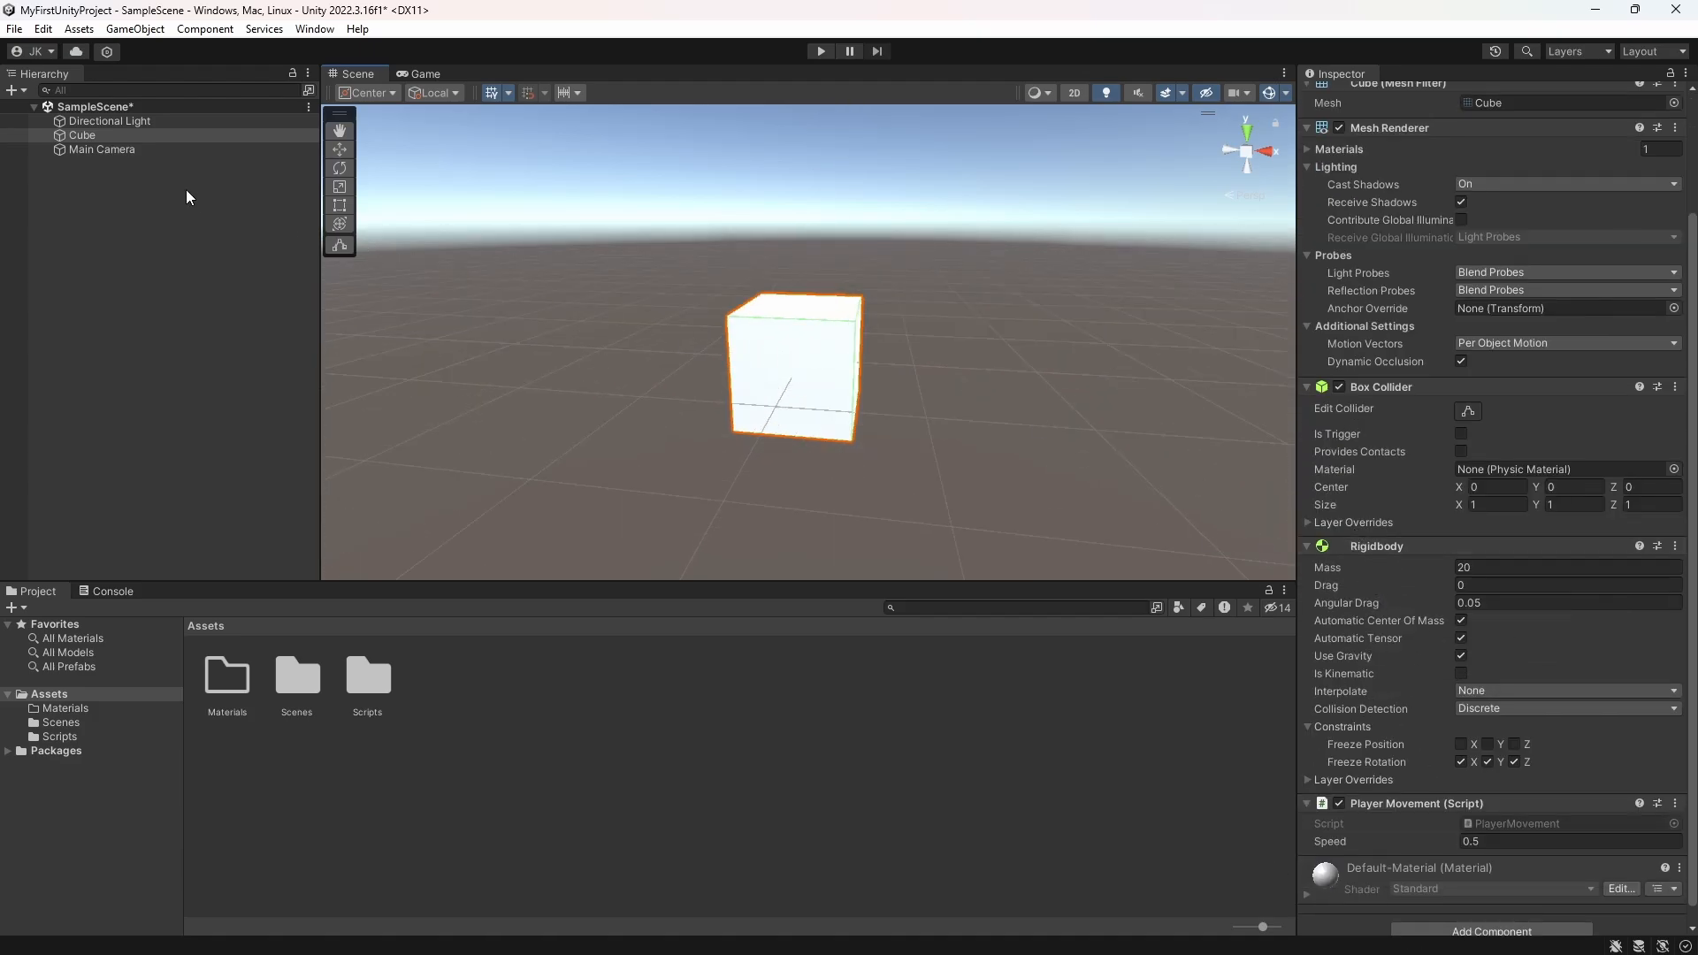
double_click(1510, 820)
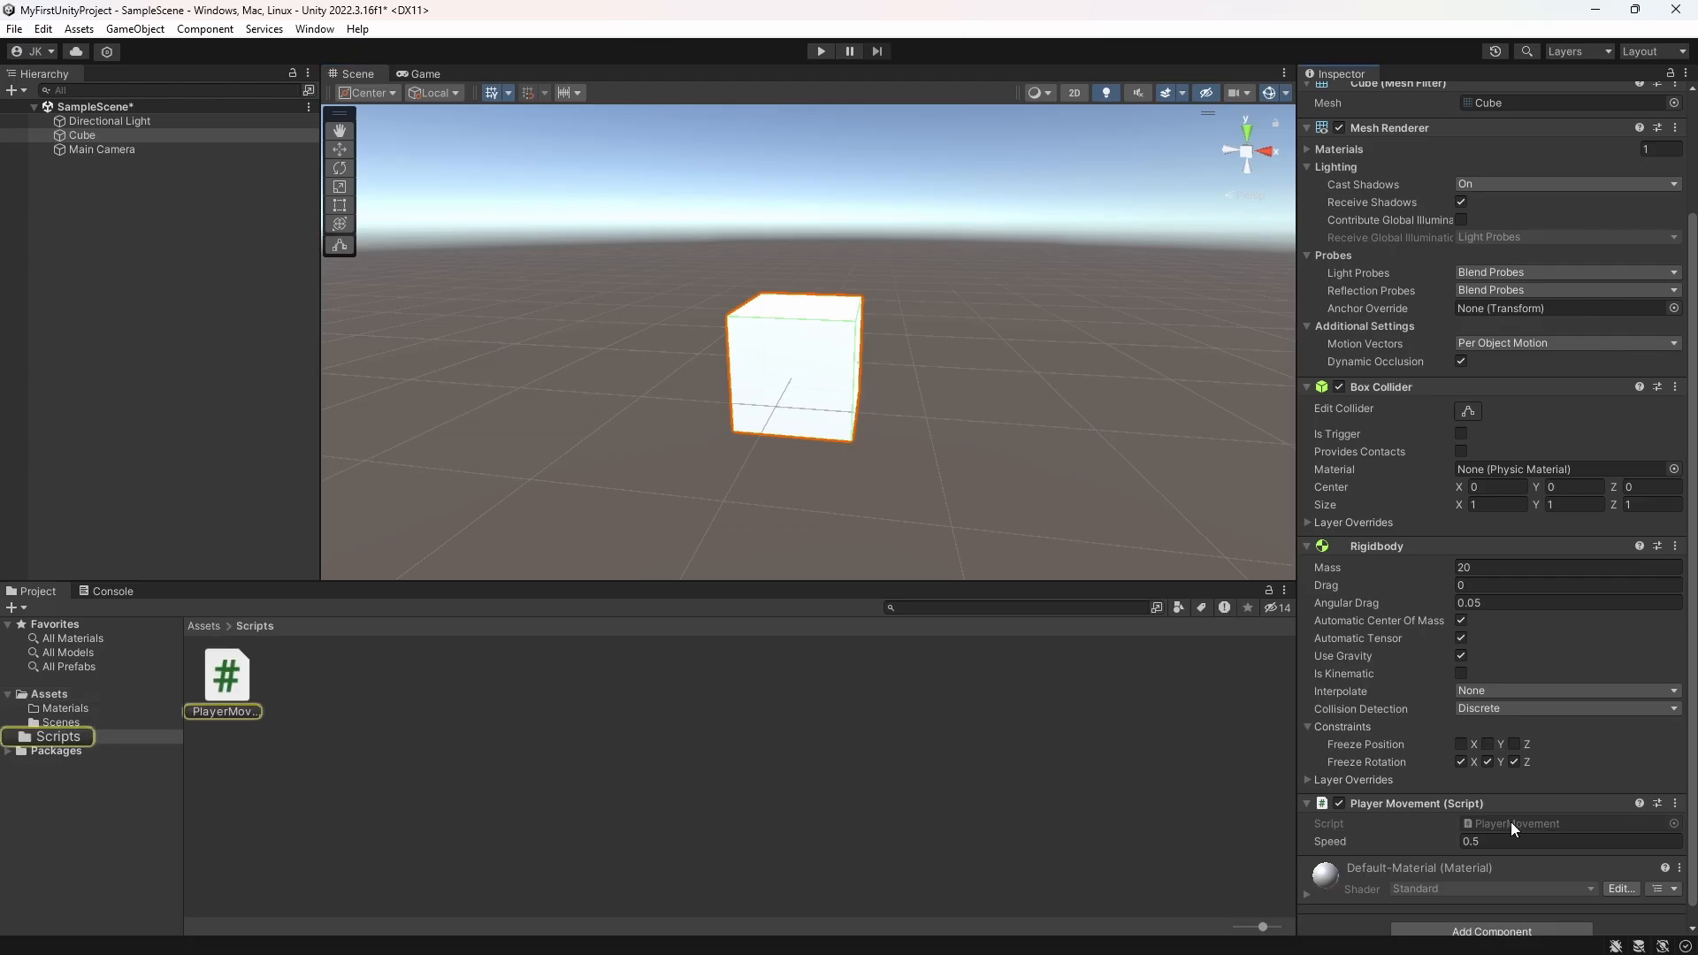
left_click(179, 369)
Step: Examine the PlayerMovement code: the rb and speed fields, the horizontal and vertical axis inputs, and the AddForce call in Update
left_click(134, 210)
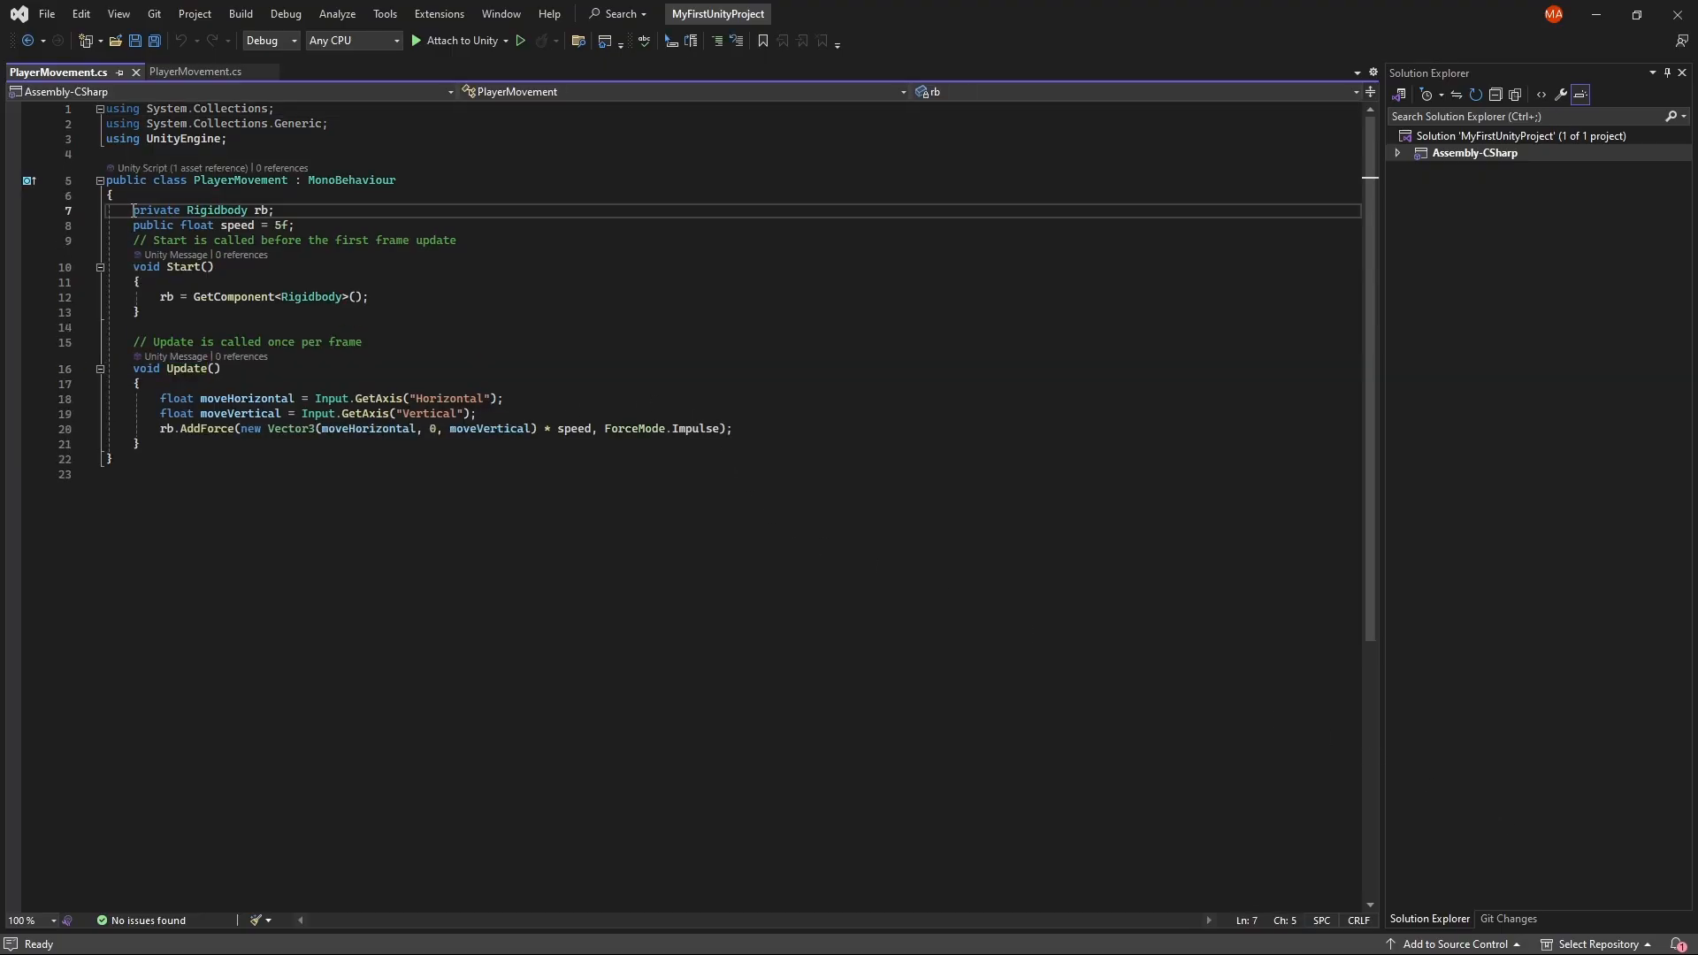
left_click(343, 221)
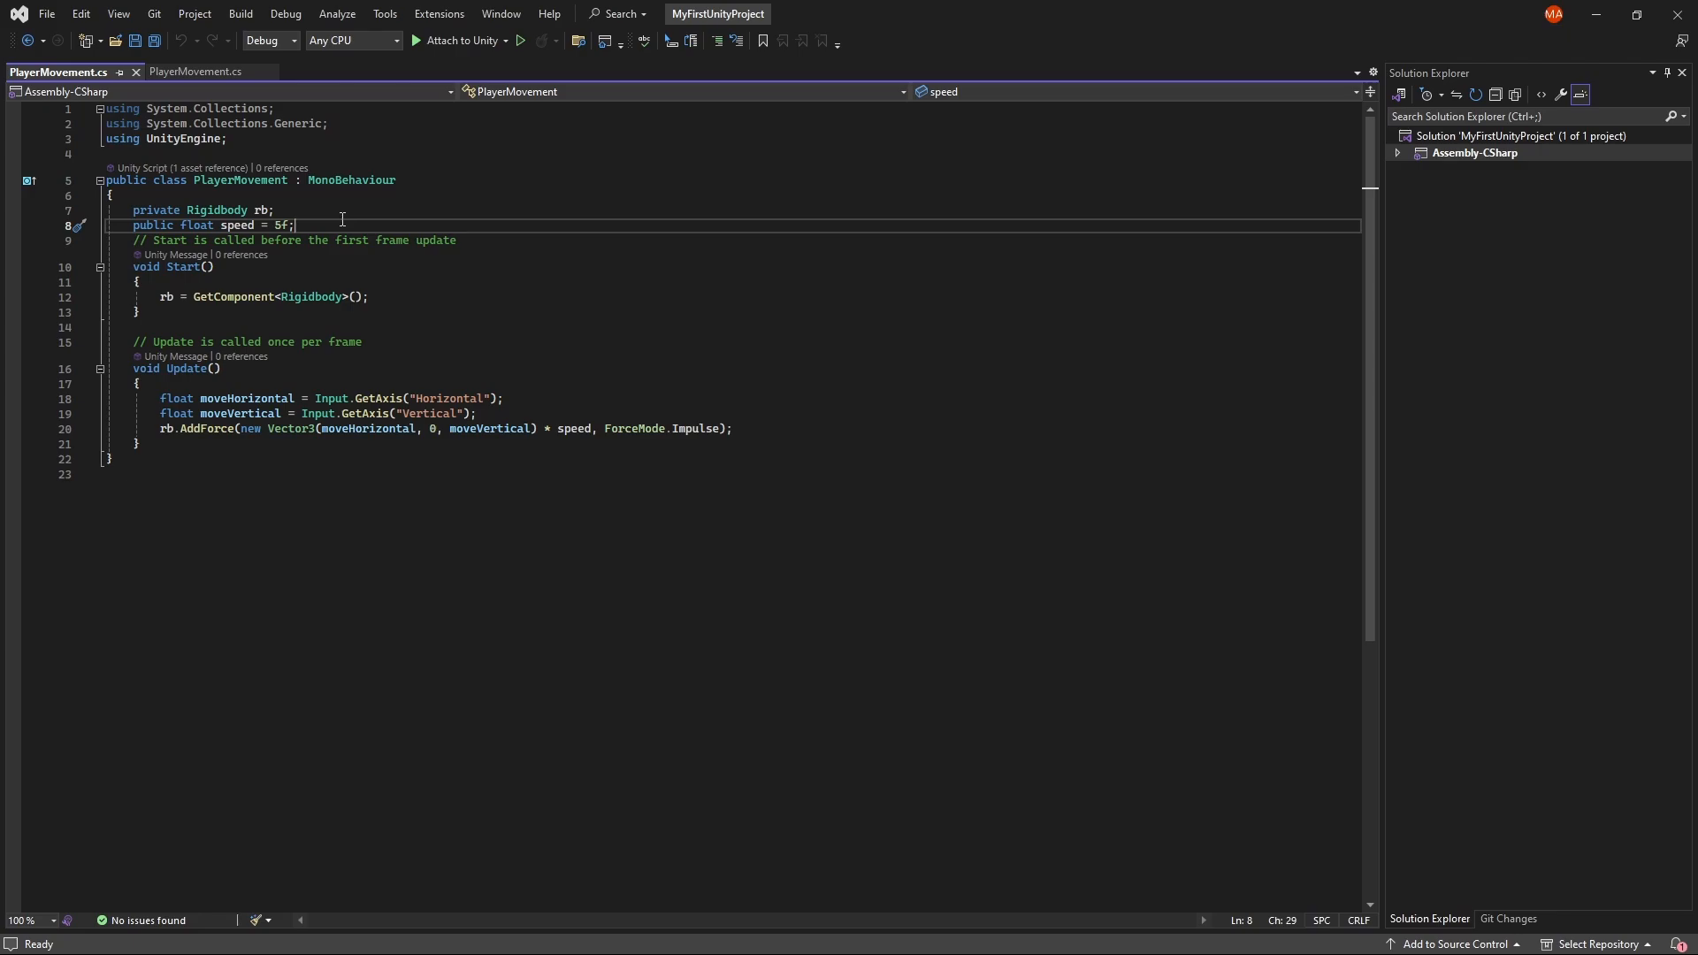
left_click(549, 400)
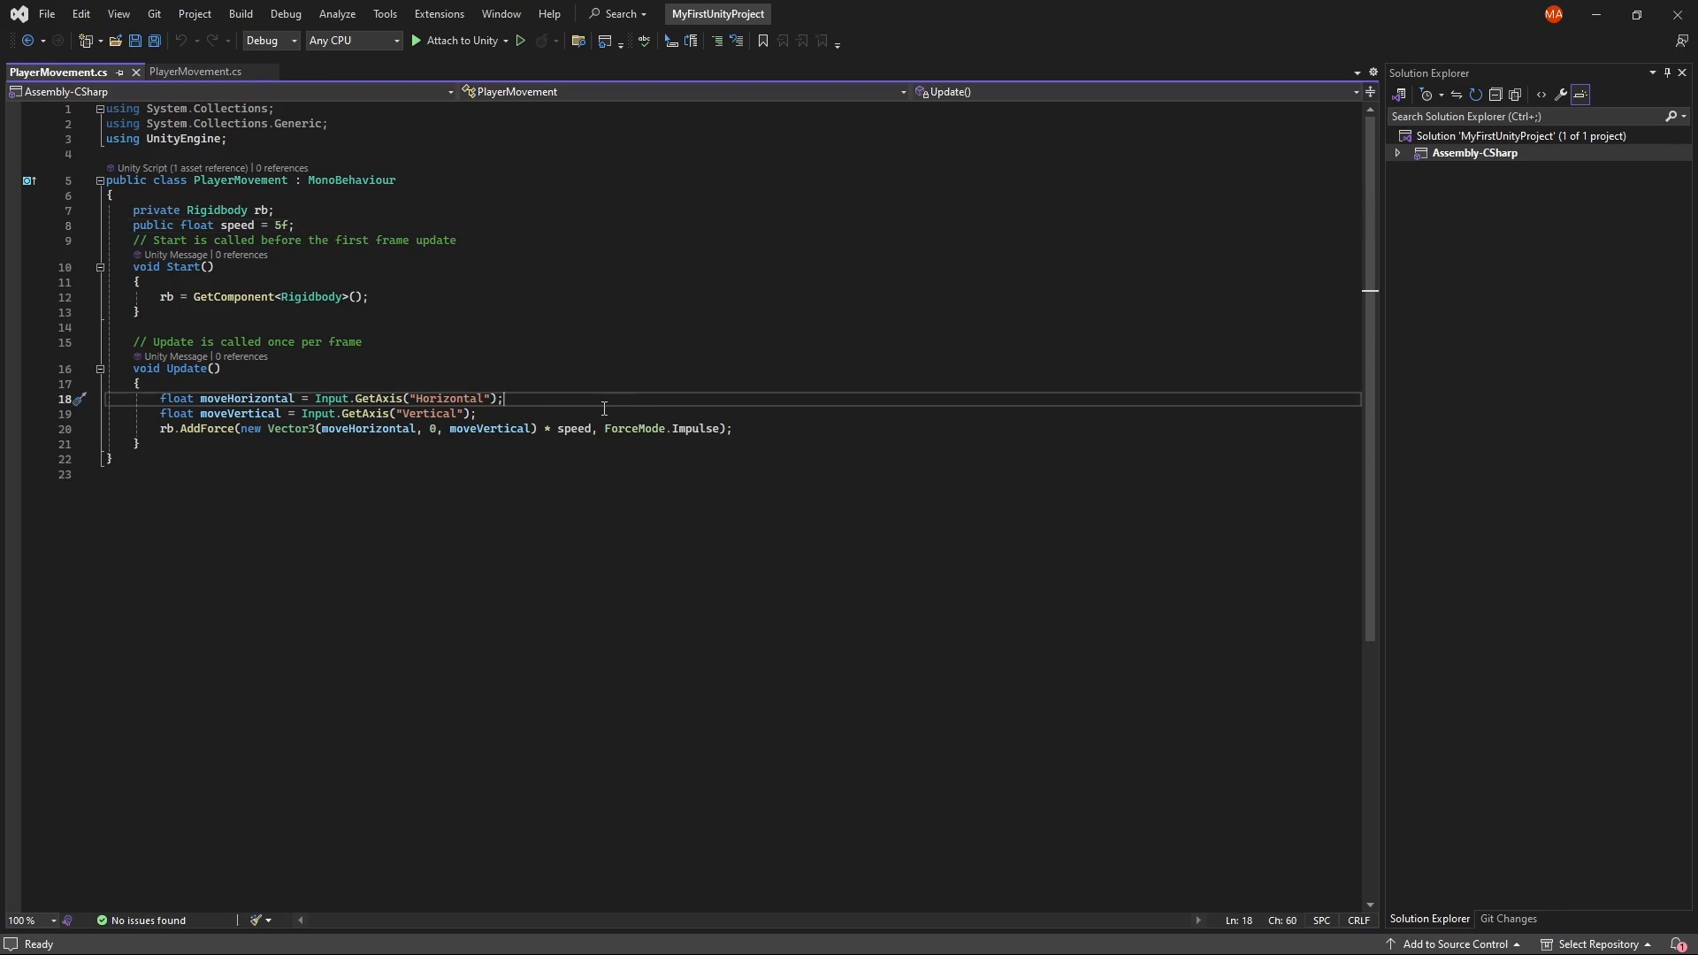
left_click(228, 398)
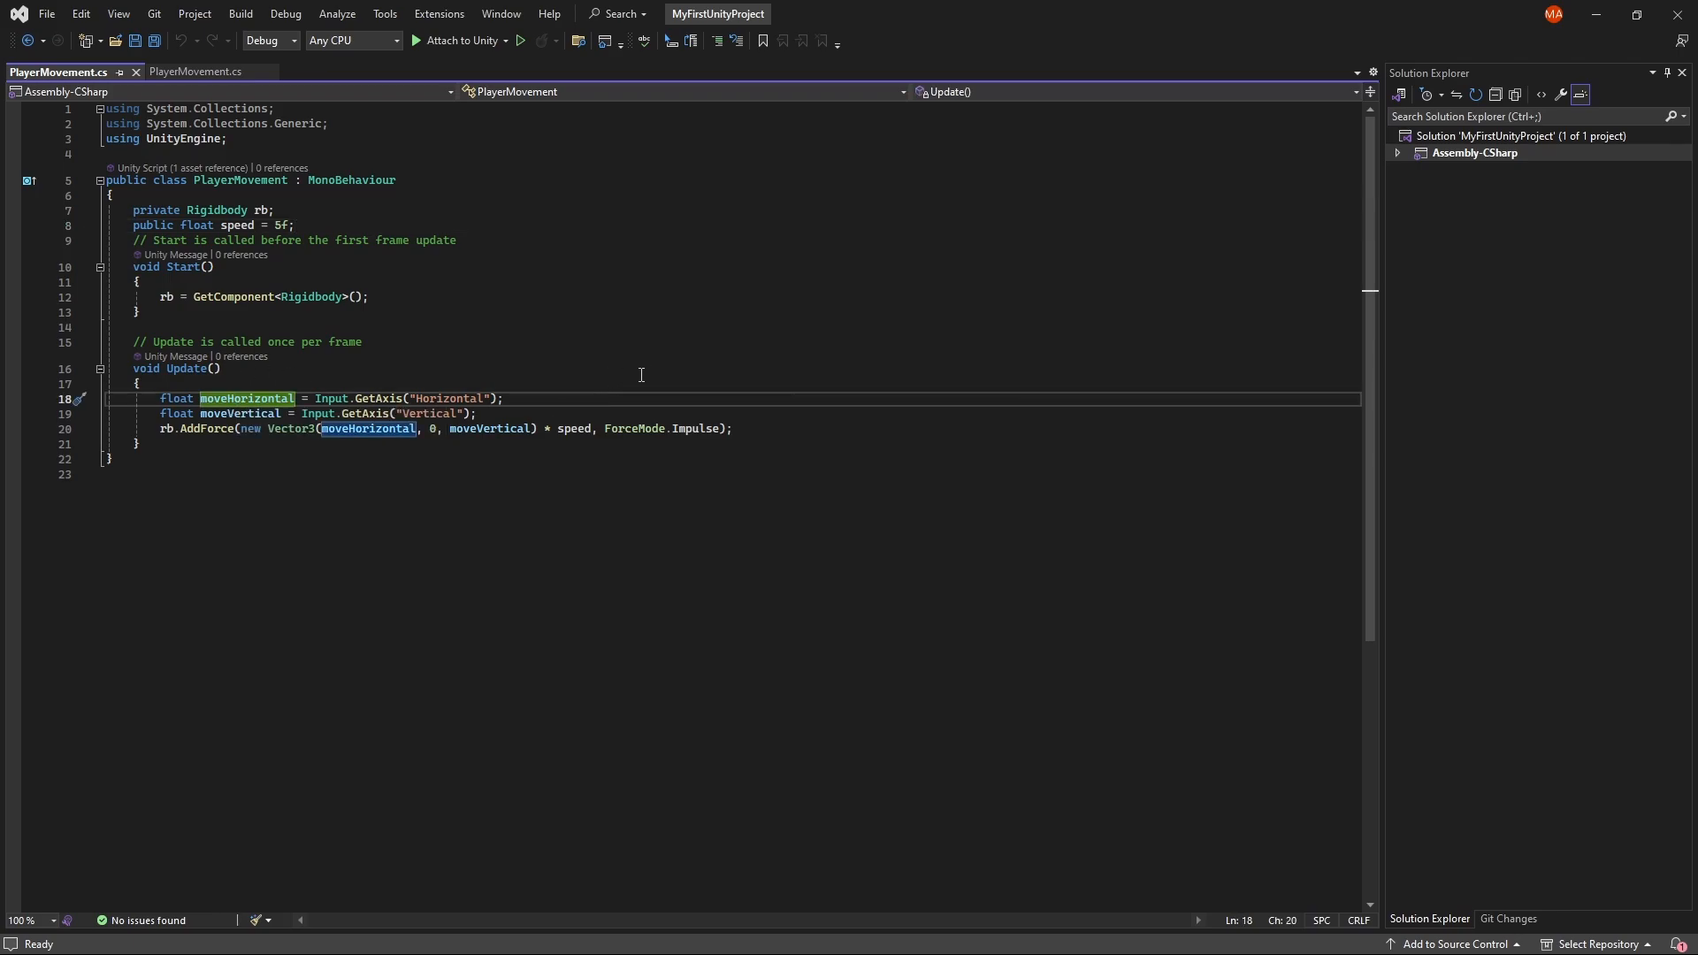
key("Down")
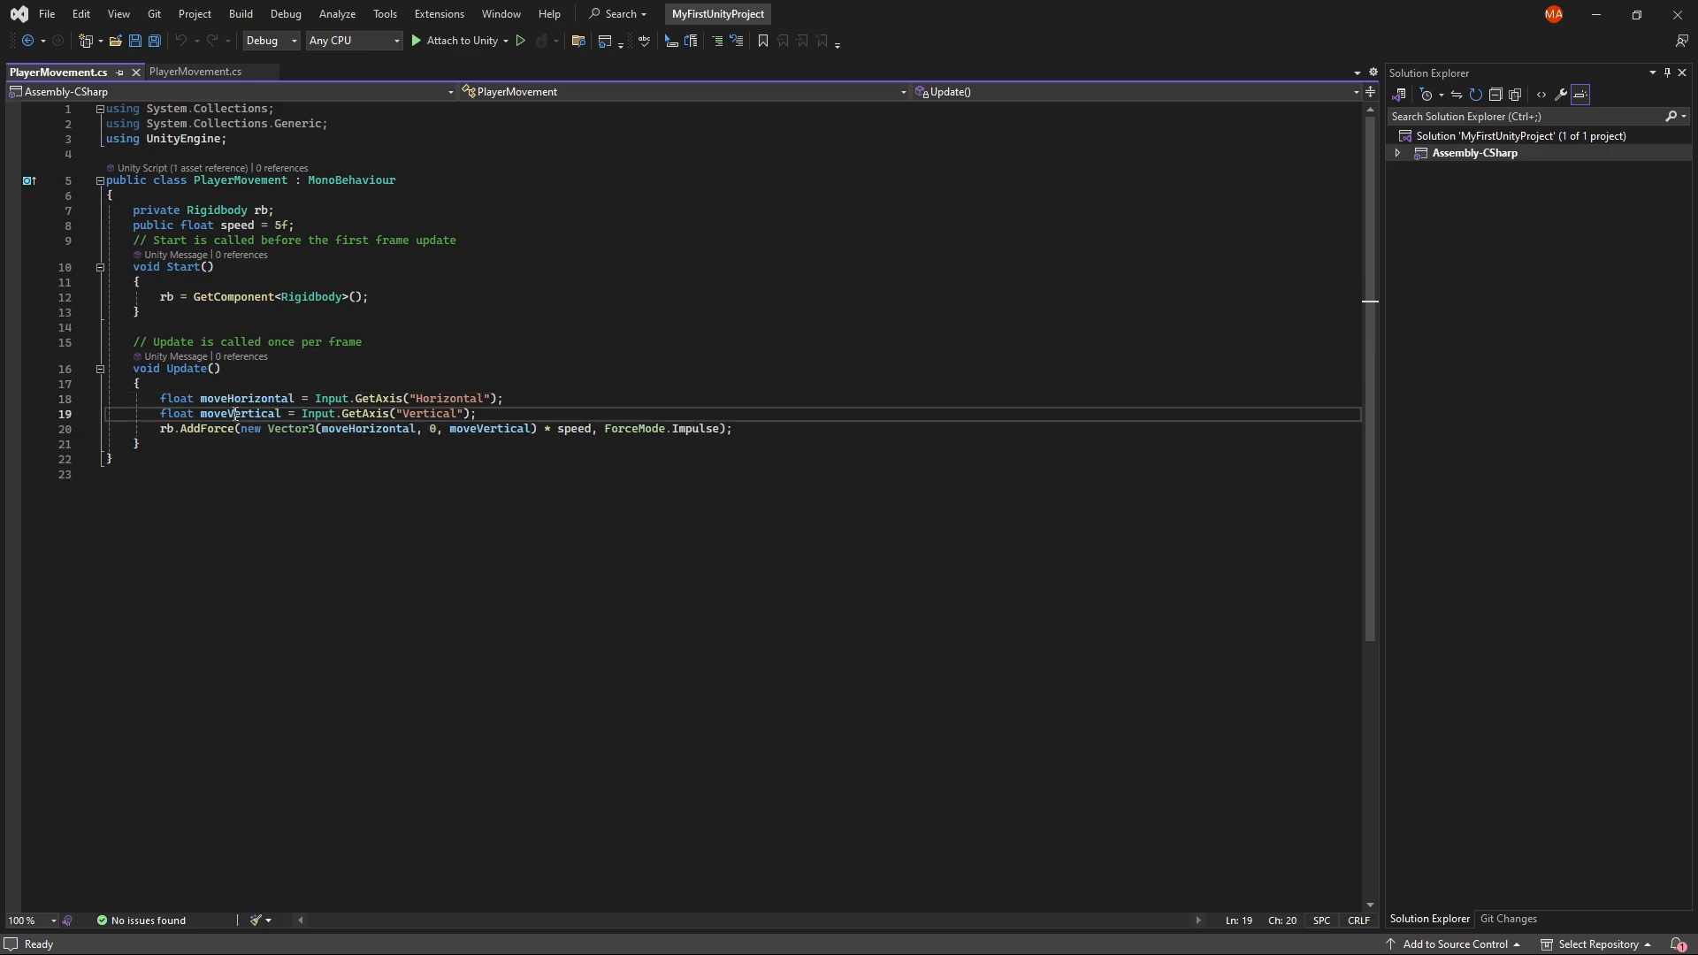
left_click(210, 398)
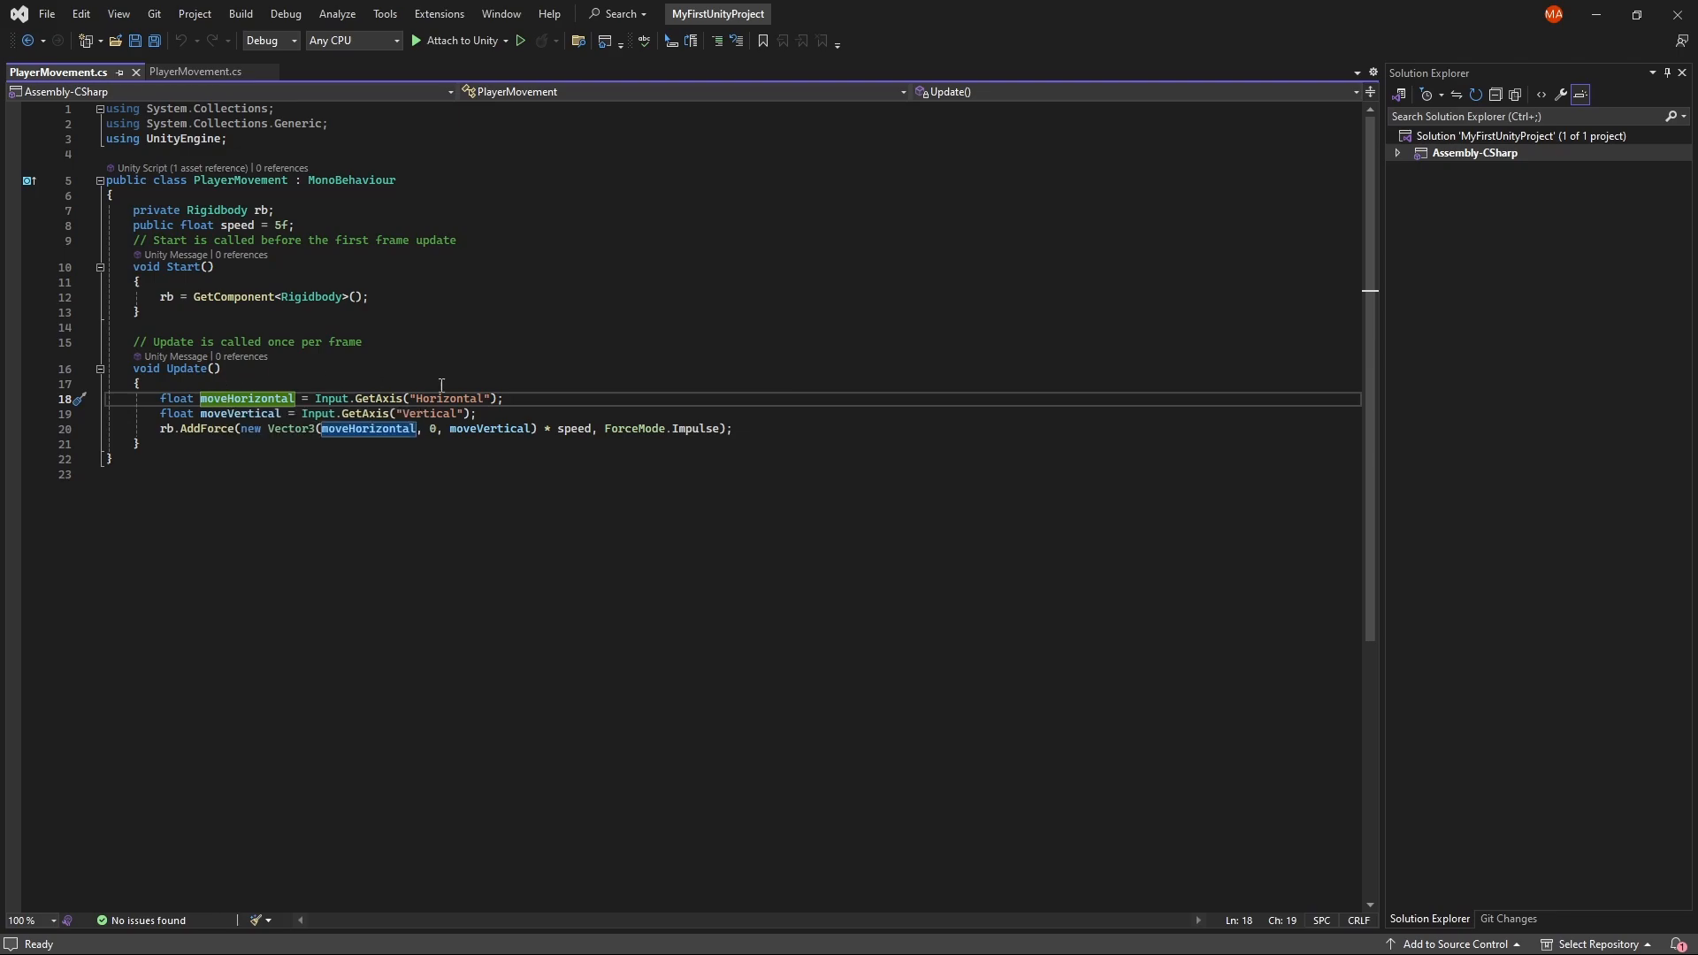
key("Down")
key("Down")
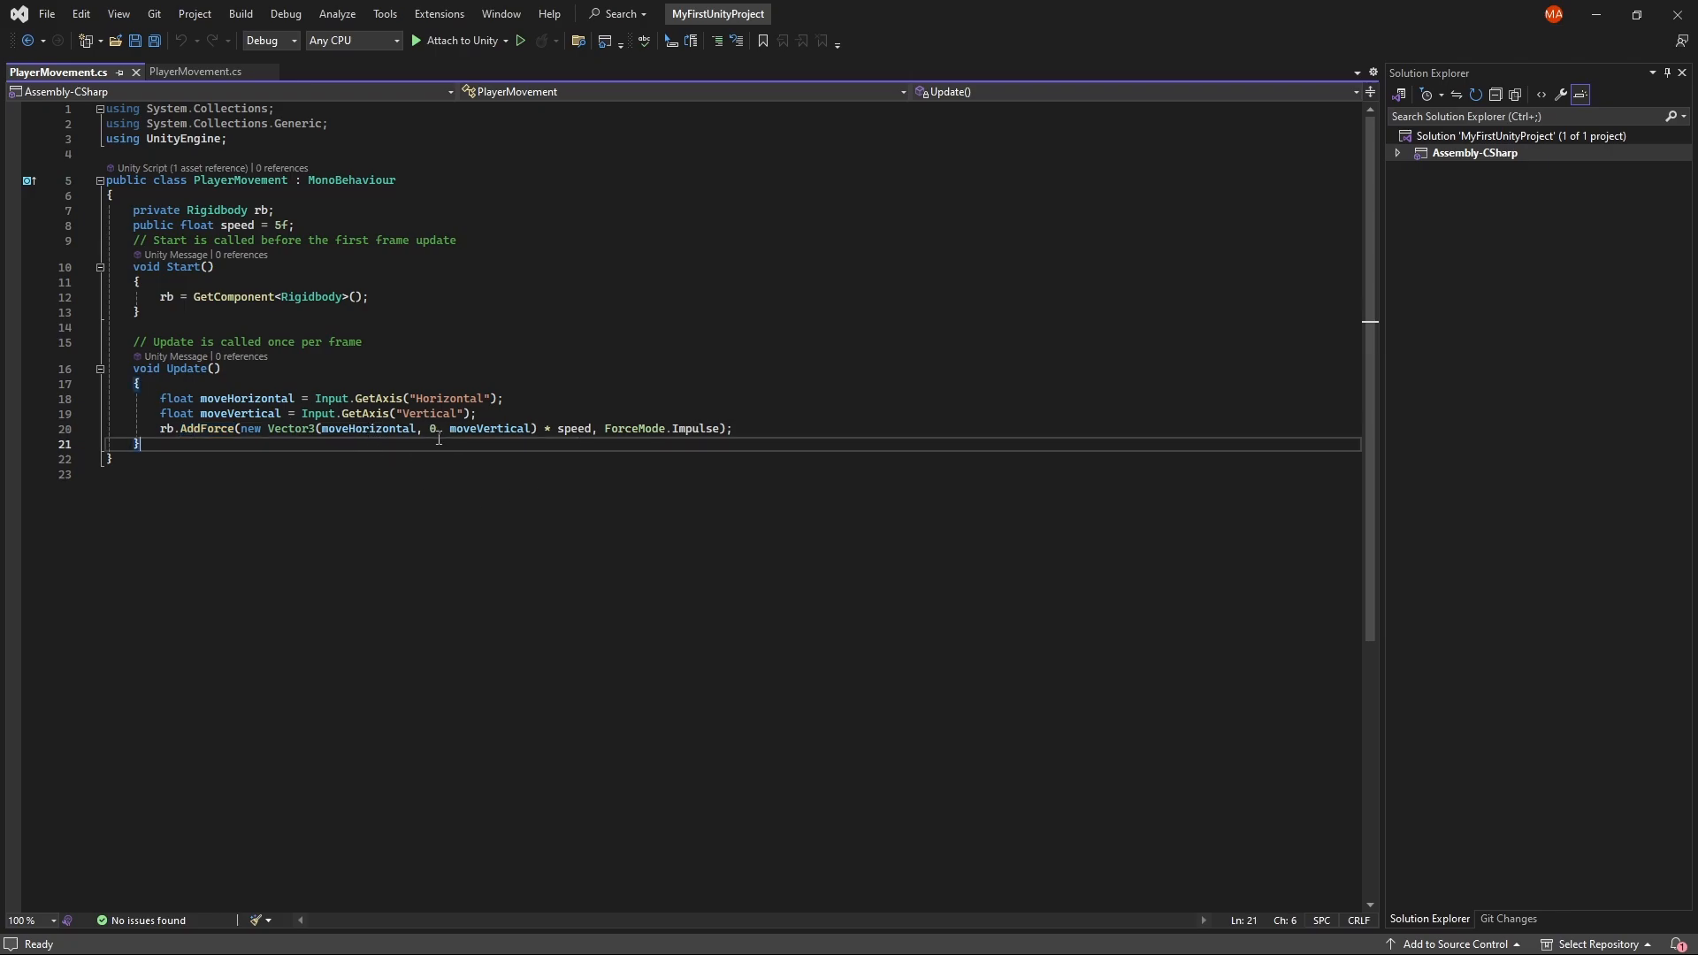
left_click(393, 432)
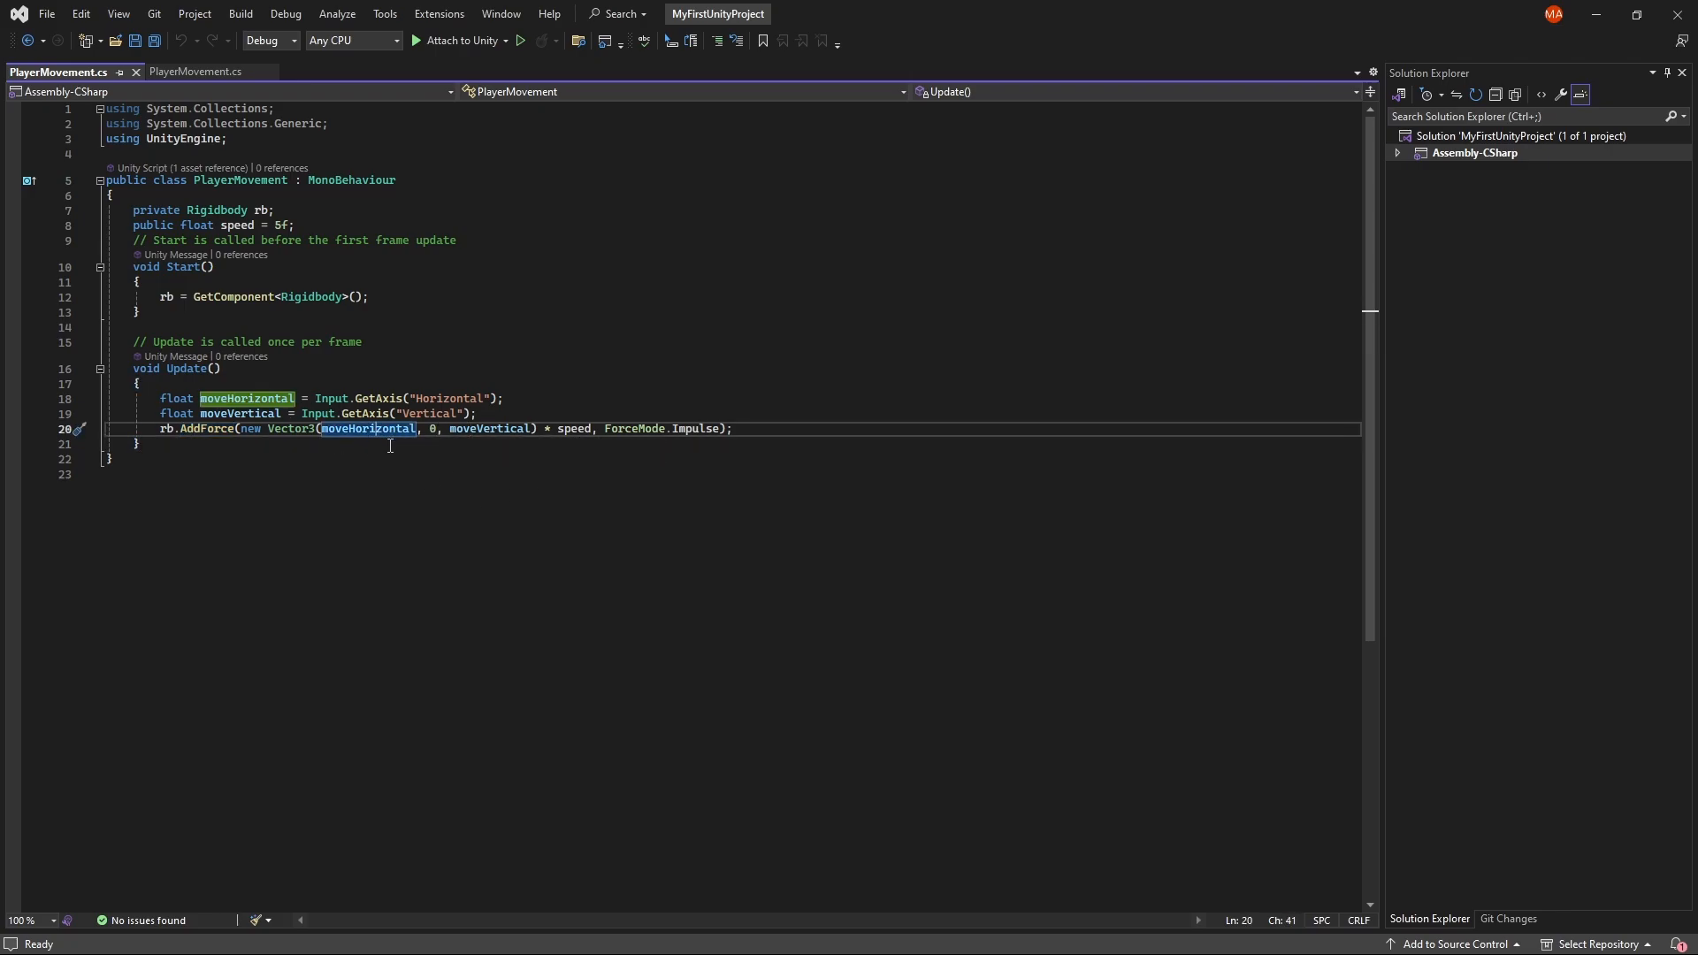
left_click(490, 429)
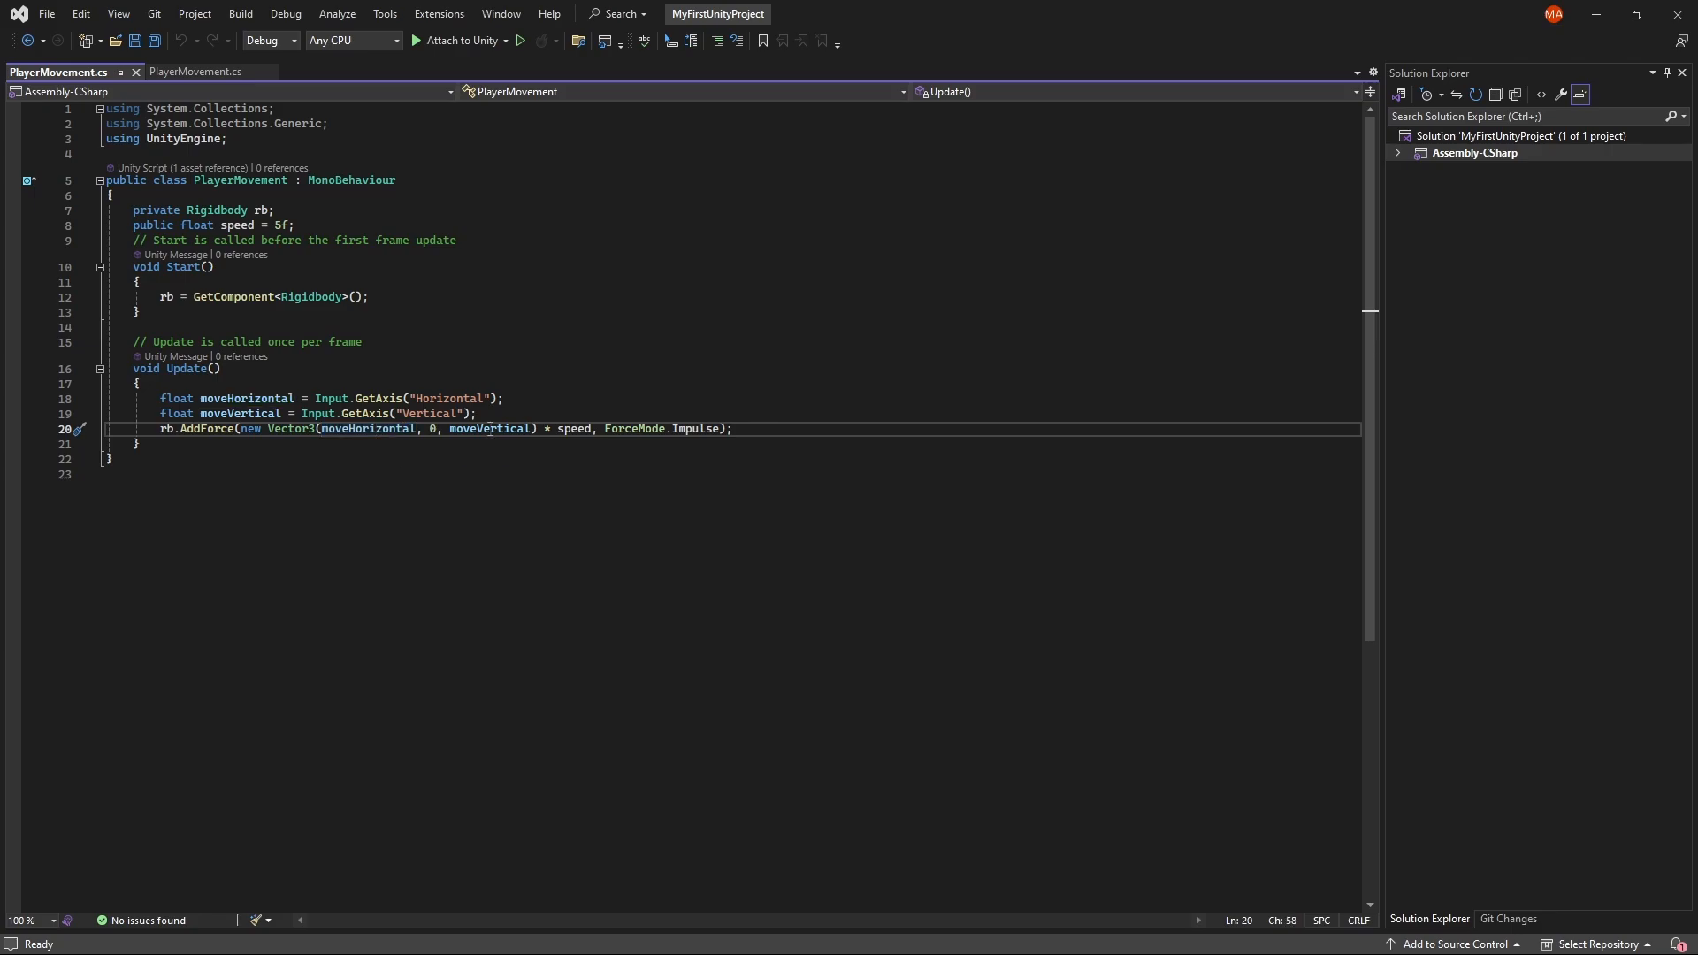
left_click(433, 428)
left_click(479, 428)
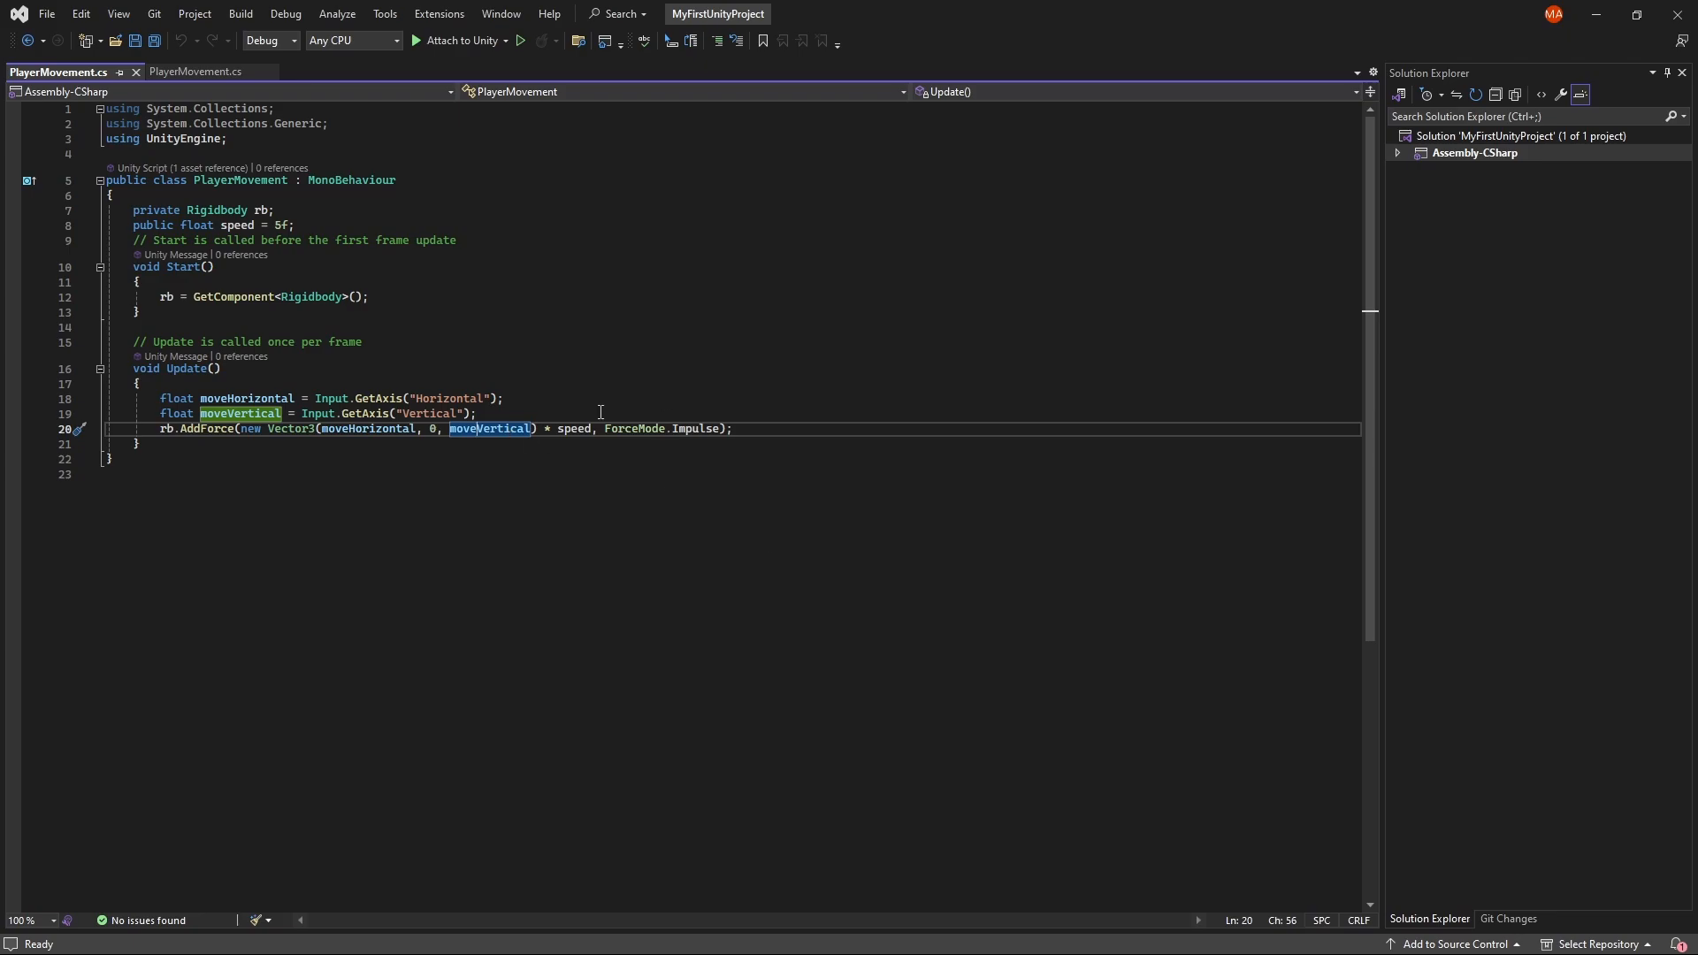
left_click(565, 430)
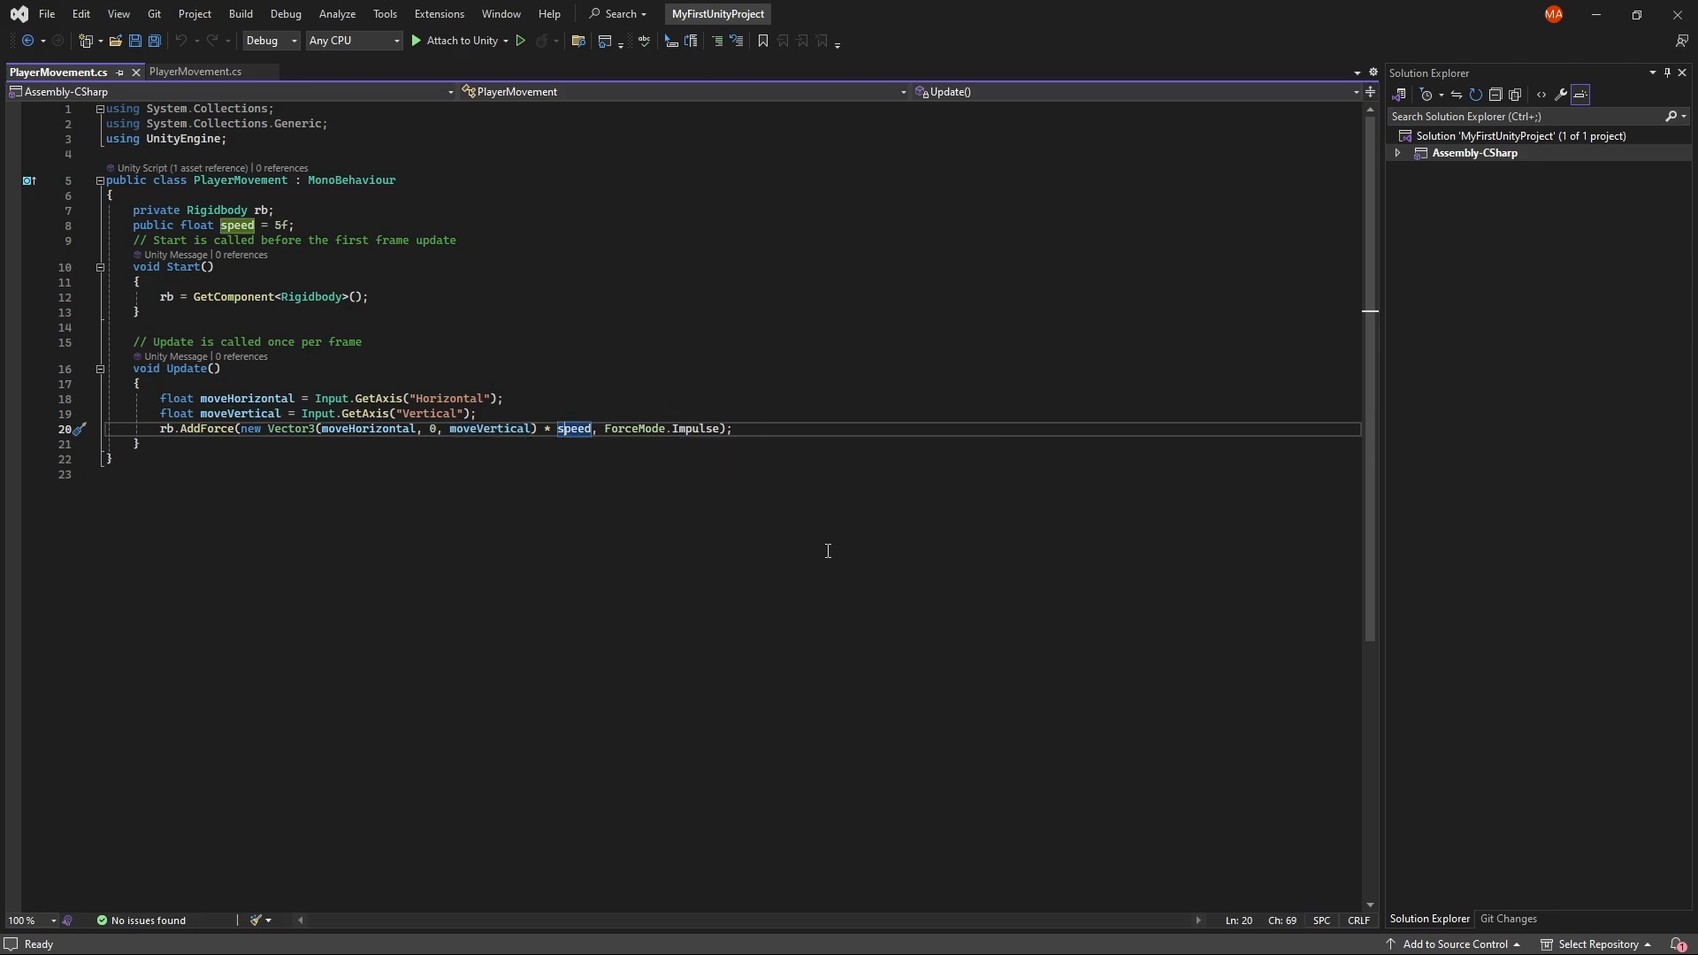
Step: Switch back to Unity and add a new 3D cube to the scene named Platform
key("alt+Tab")
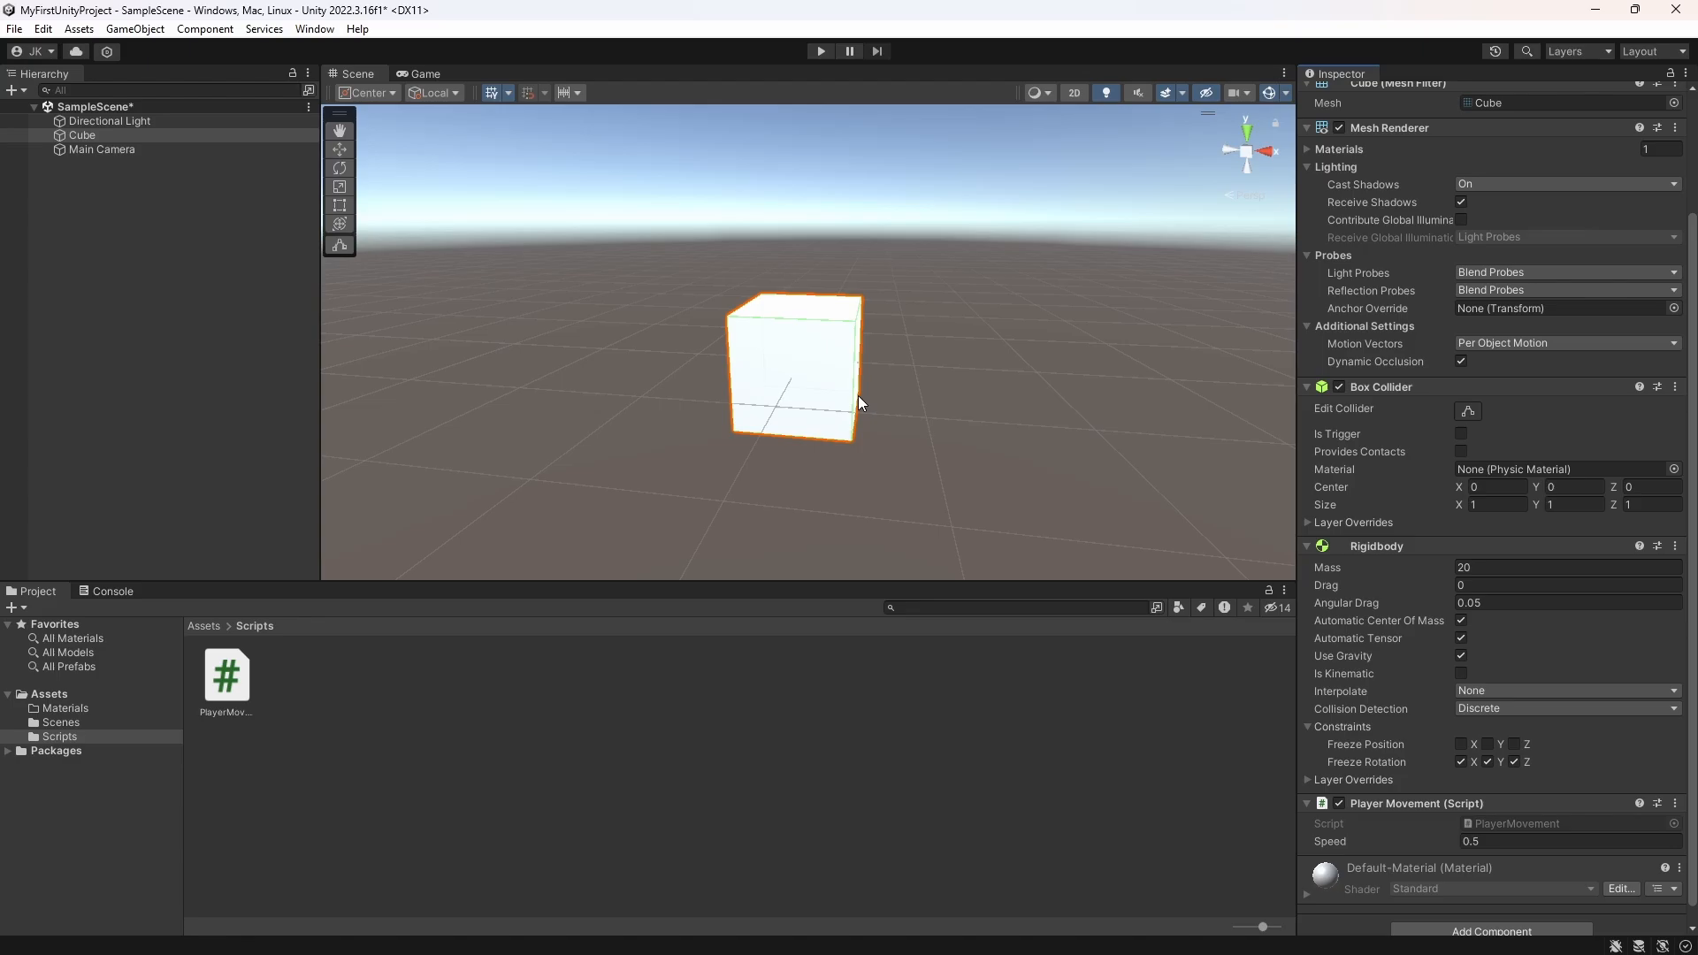
left_click(151, 255)
right_click(151, 255)
mouse_move(266, 518)
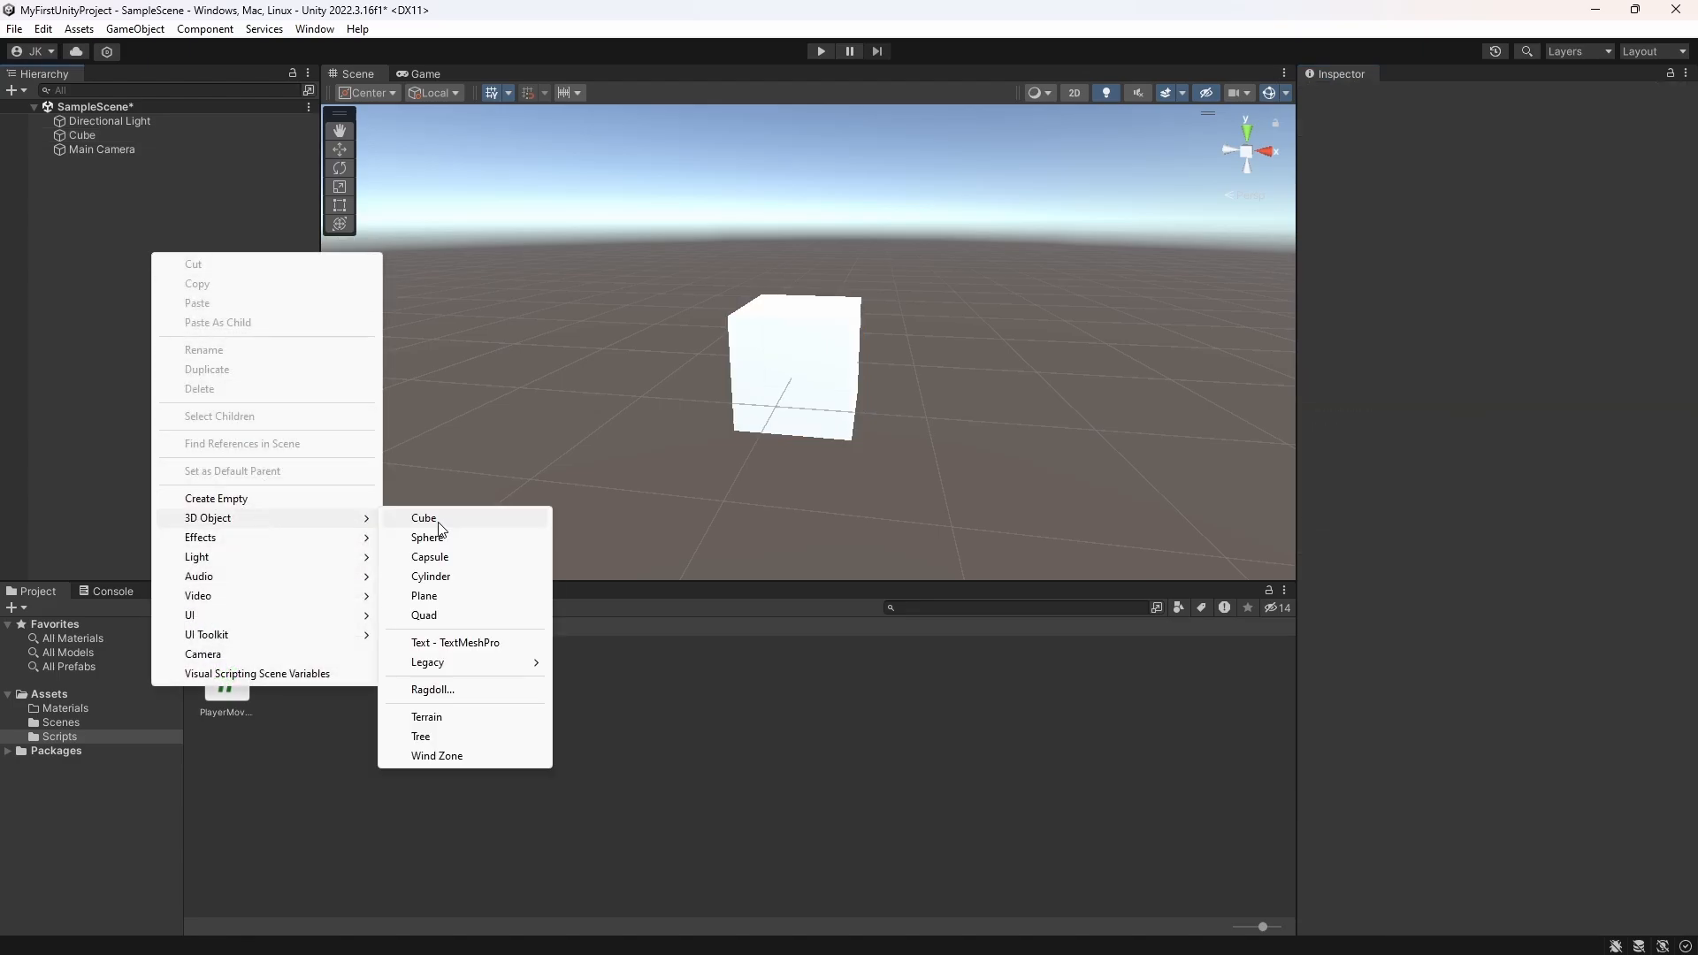
left_click(438, 522)
type("Platform")
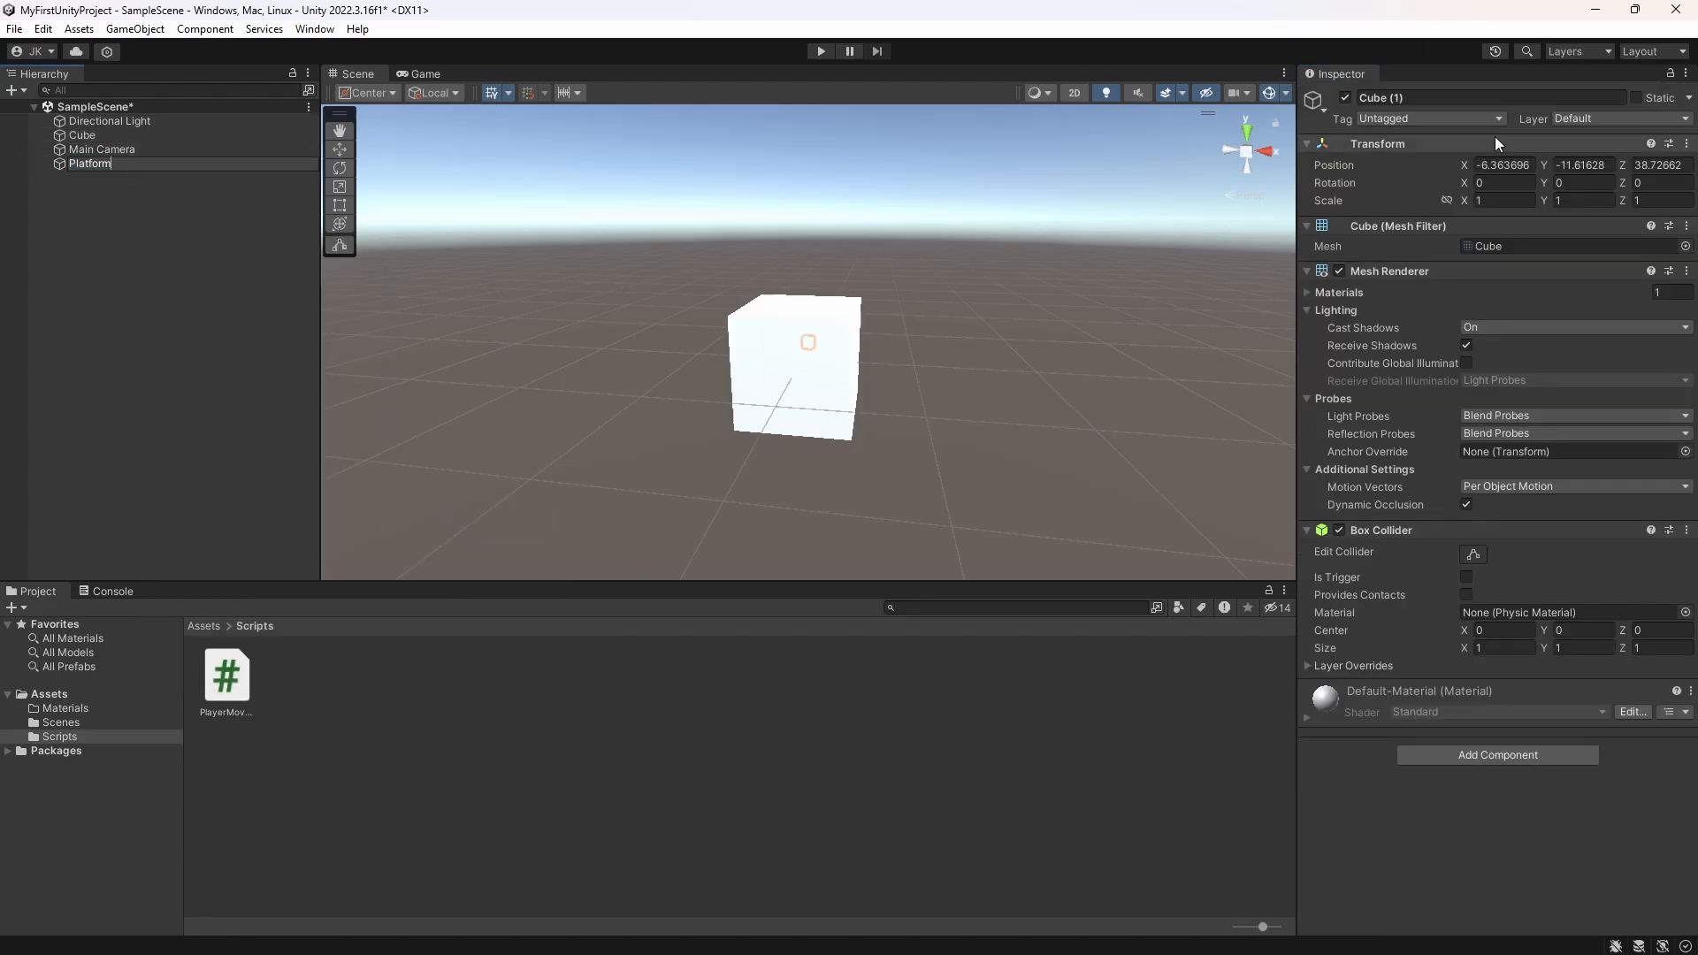
Step: Set the Platform's position to X 0, Y 0, Z 0
left_click(1503, 164)
type("0")
key("Tab")
type("0")
key("Tab")
type("0")
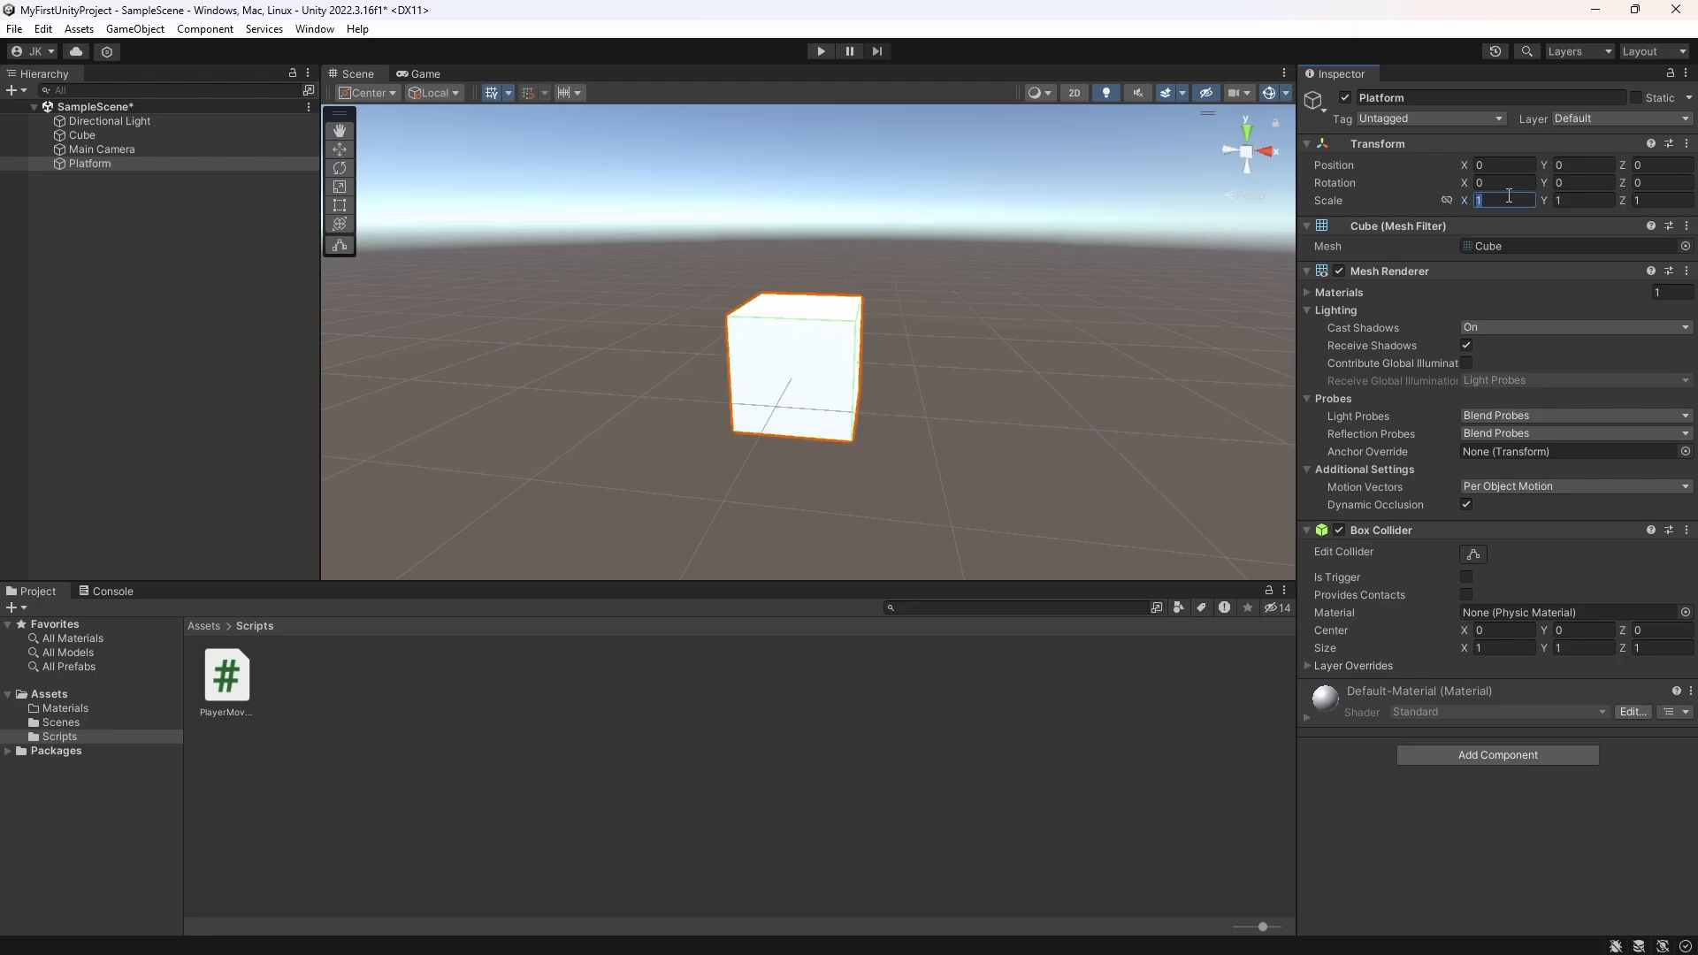
Step: Scale the Platform to 20 along X and 20 along Z
left_click(1504, 199)
type("20")
left_click(1646, 200)
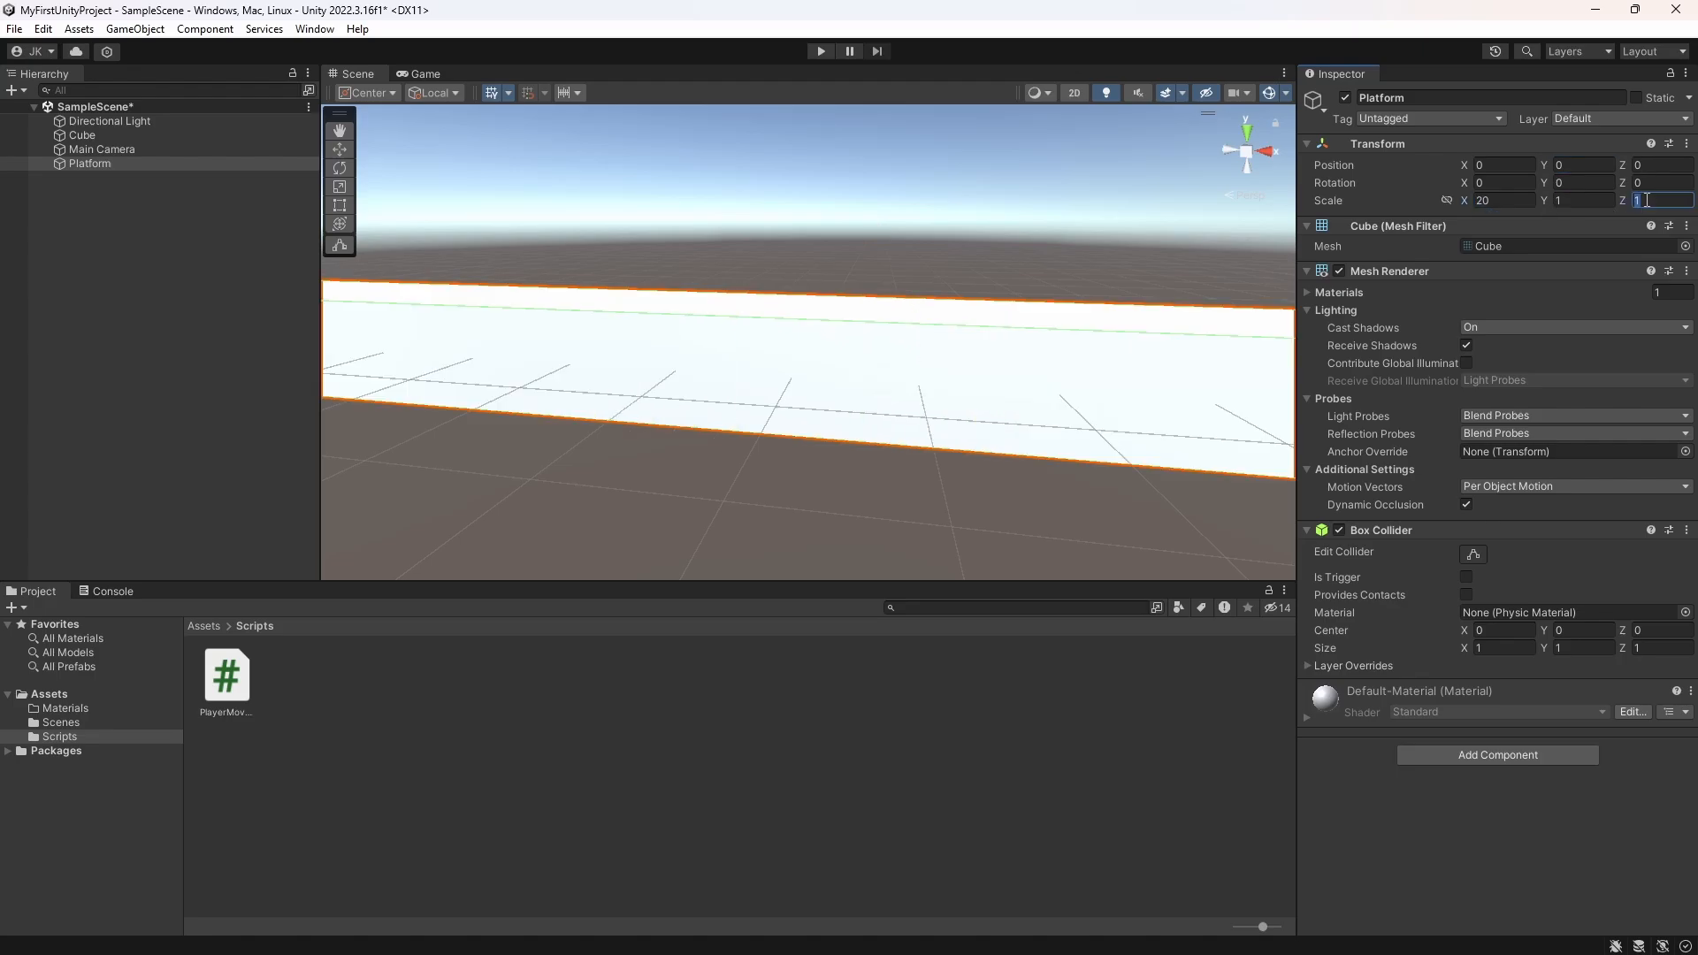
type("20")
scroll(940, 318, "down", 5)
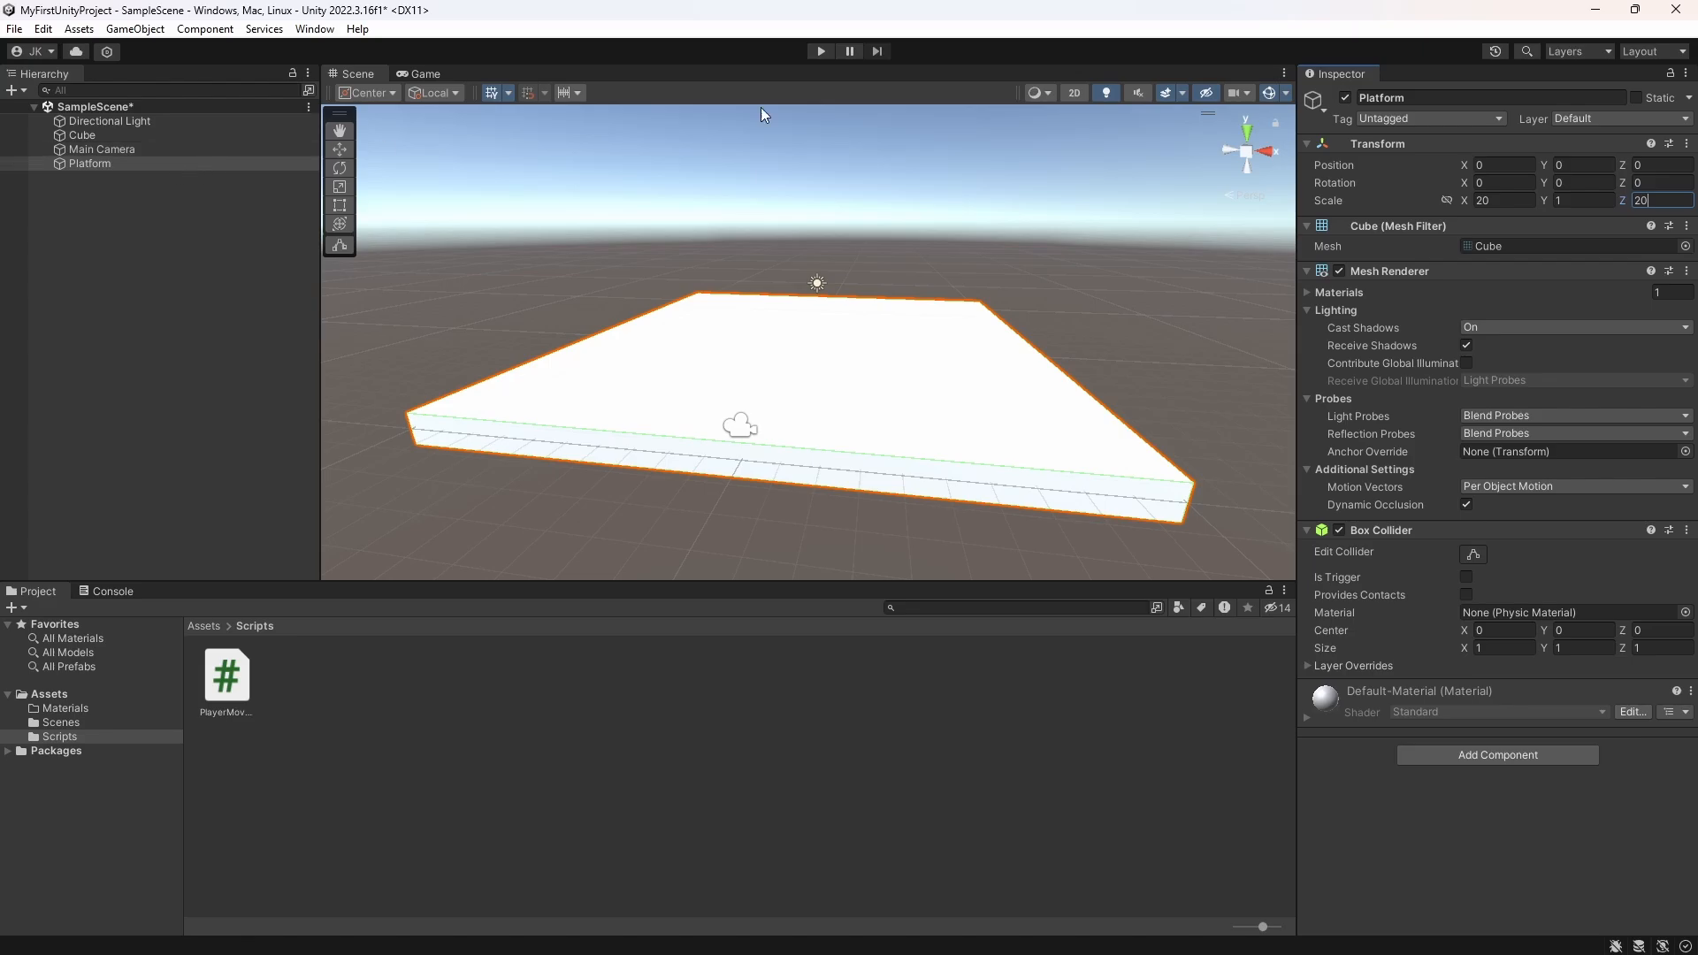
Step: Move the Platform straight down below the player cube to about Y -1.98
left_click(152, 167)
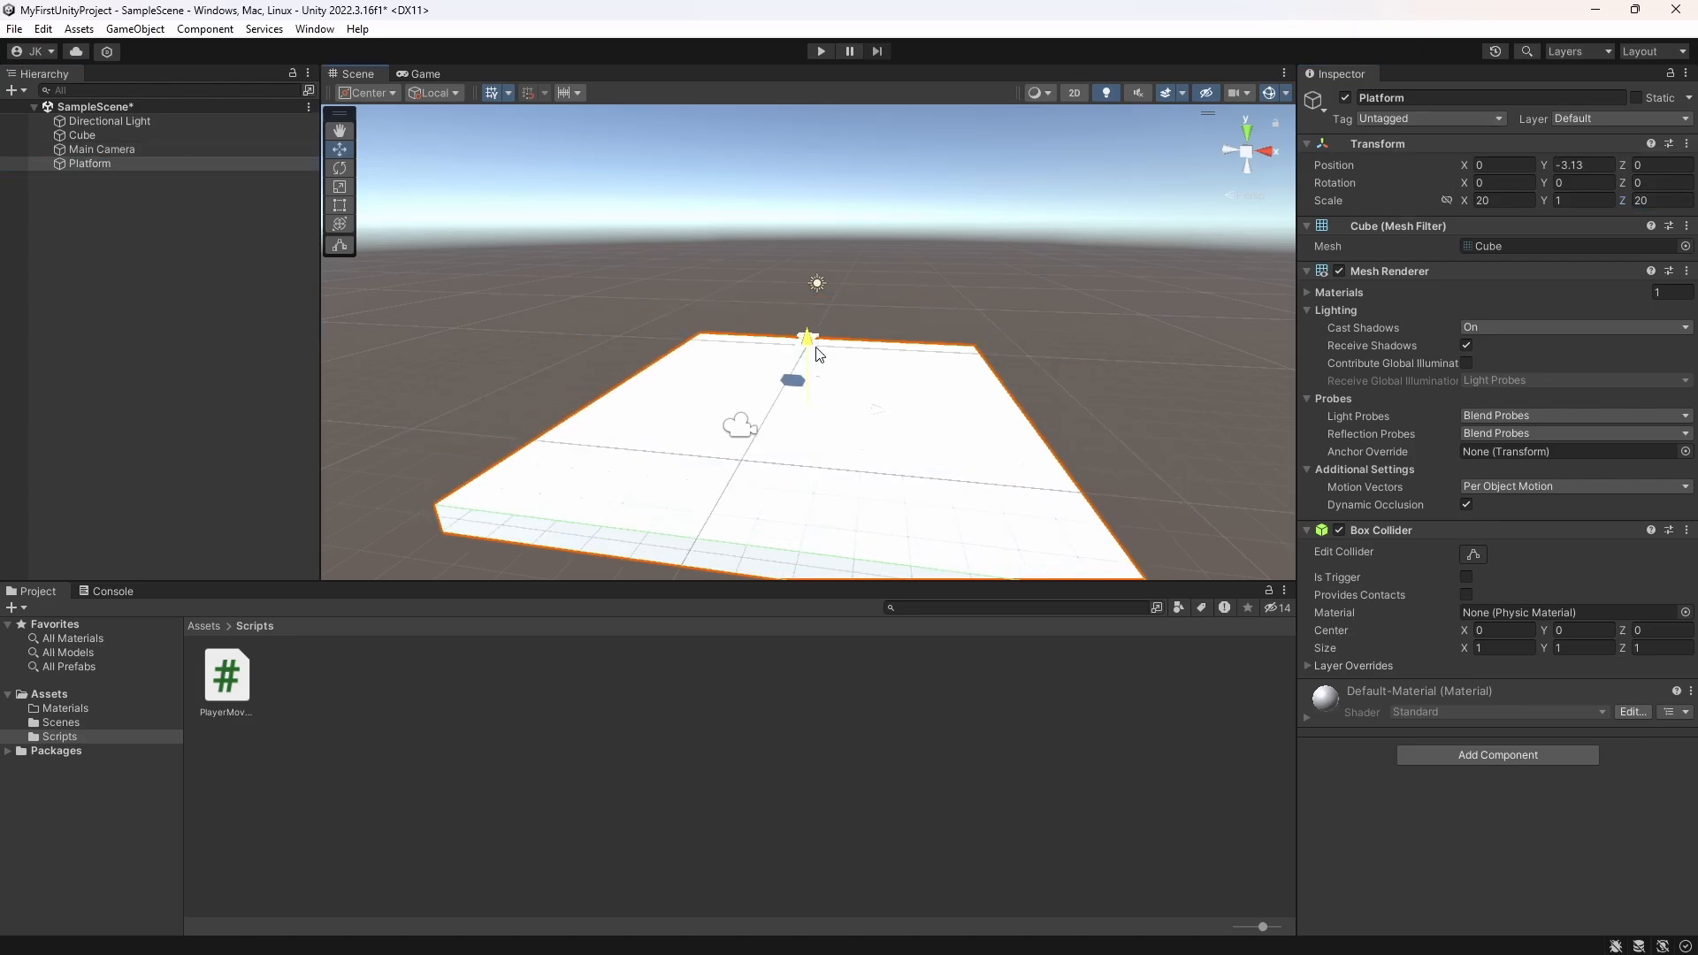
left_click_drag(818, 348, 822, 325)
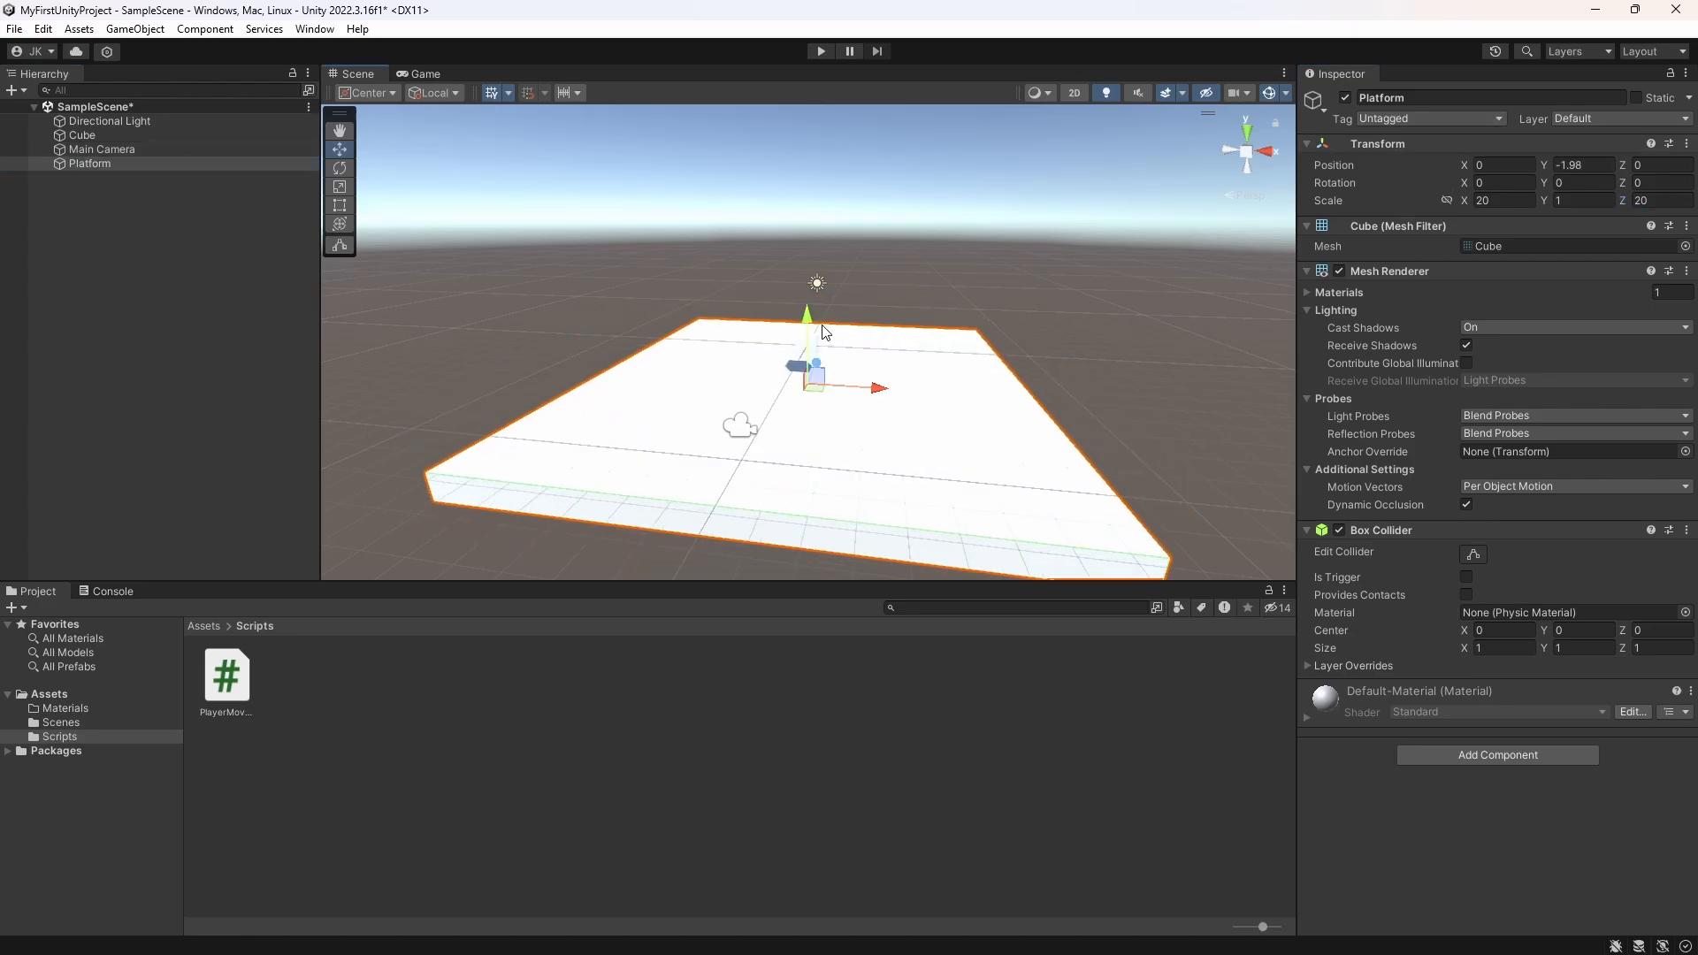
scroll(868, 414, "up", 3)
scroll(868, 414, "up", 1)
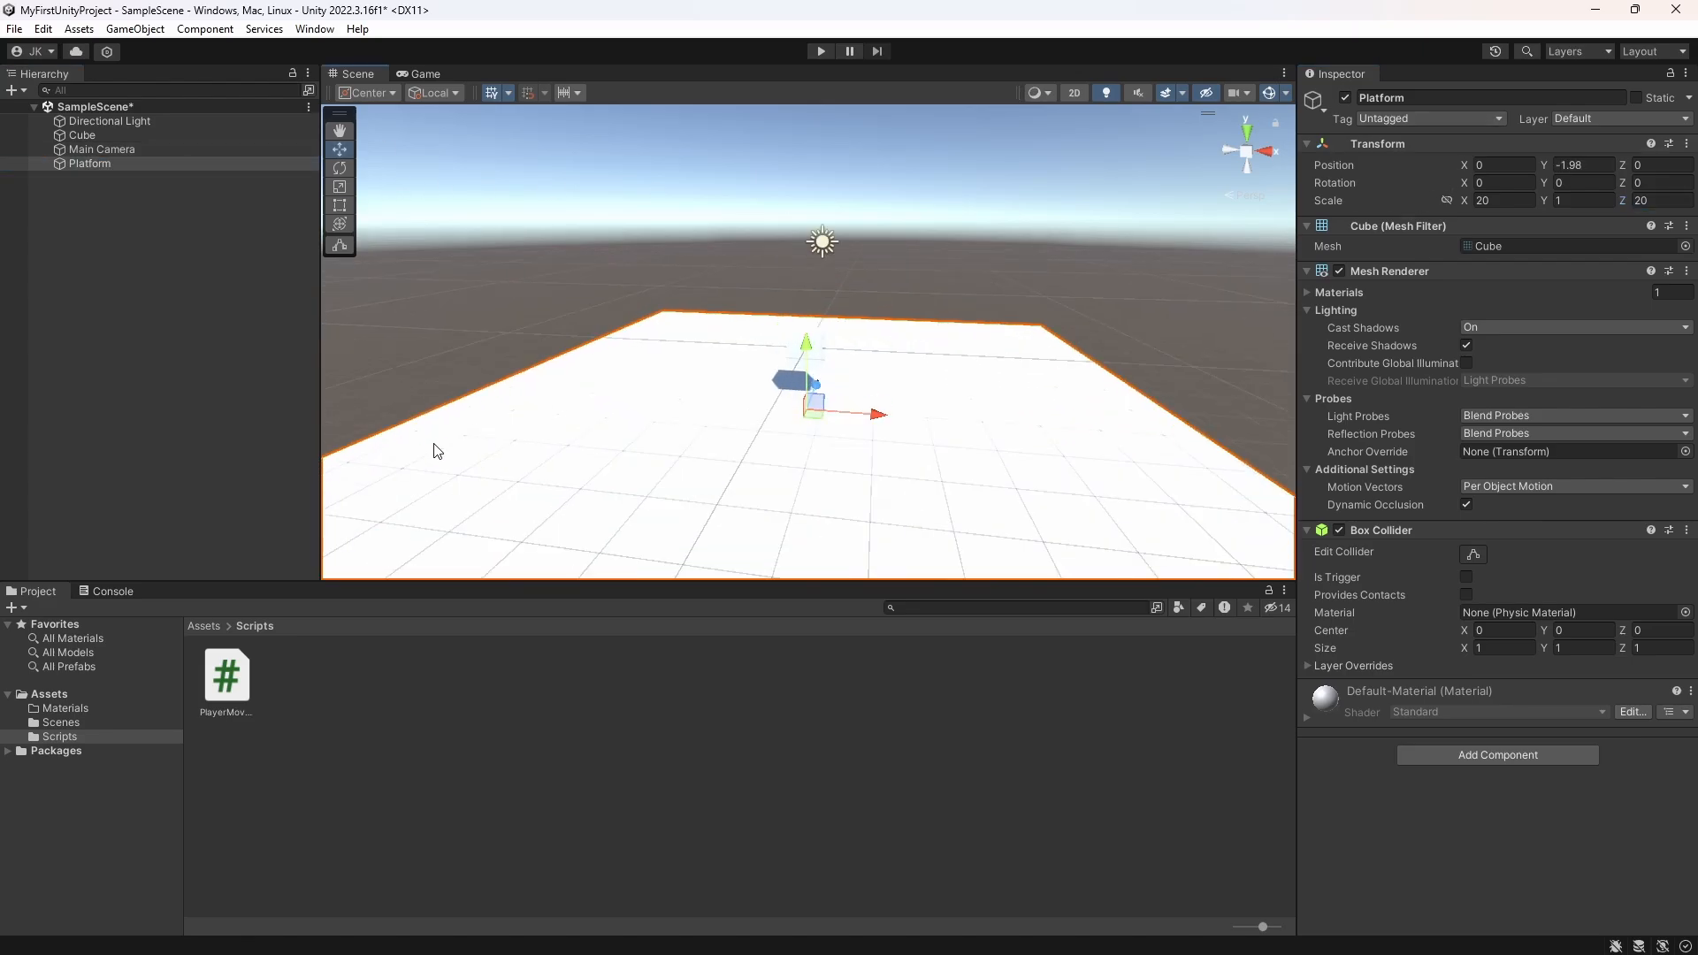
Step: Create a new material named PlatformMaterial in the project's Materials folder
left_click(201, 625)
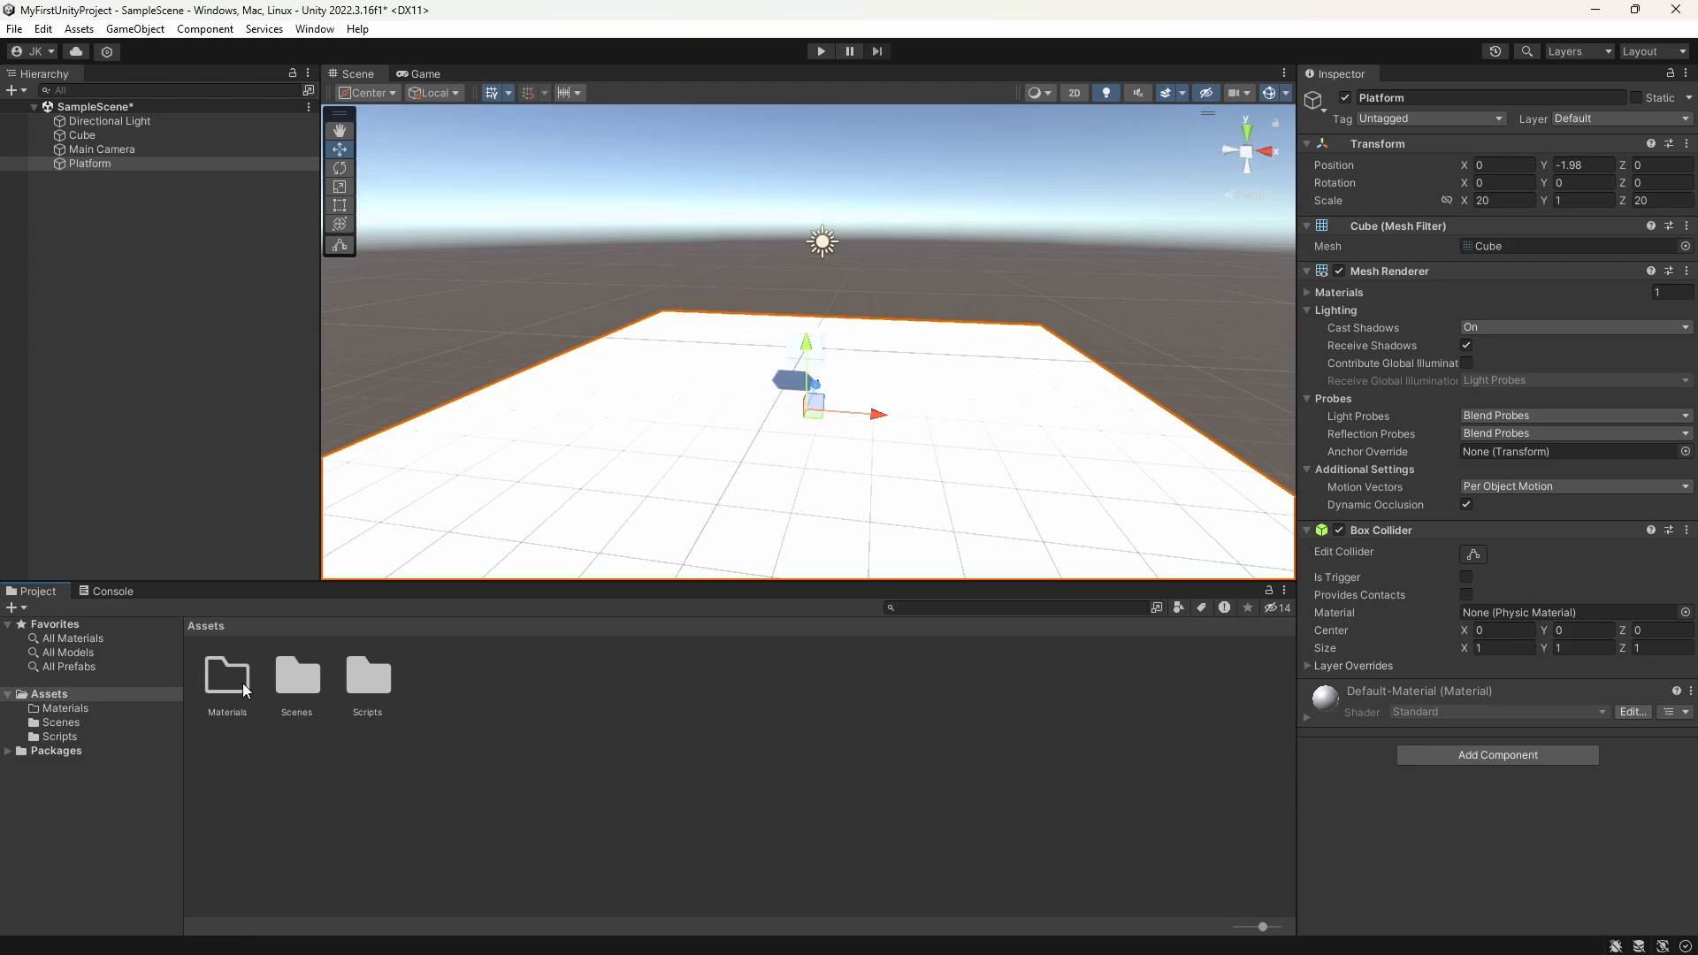
right_click(501, 707)
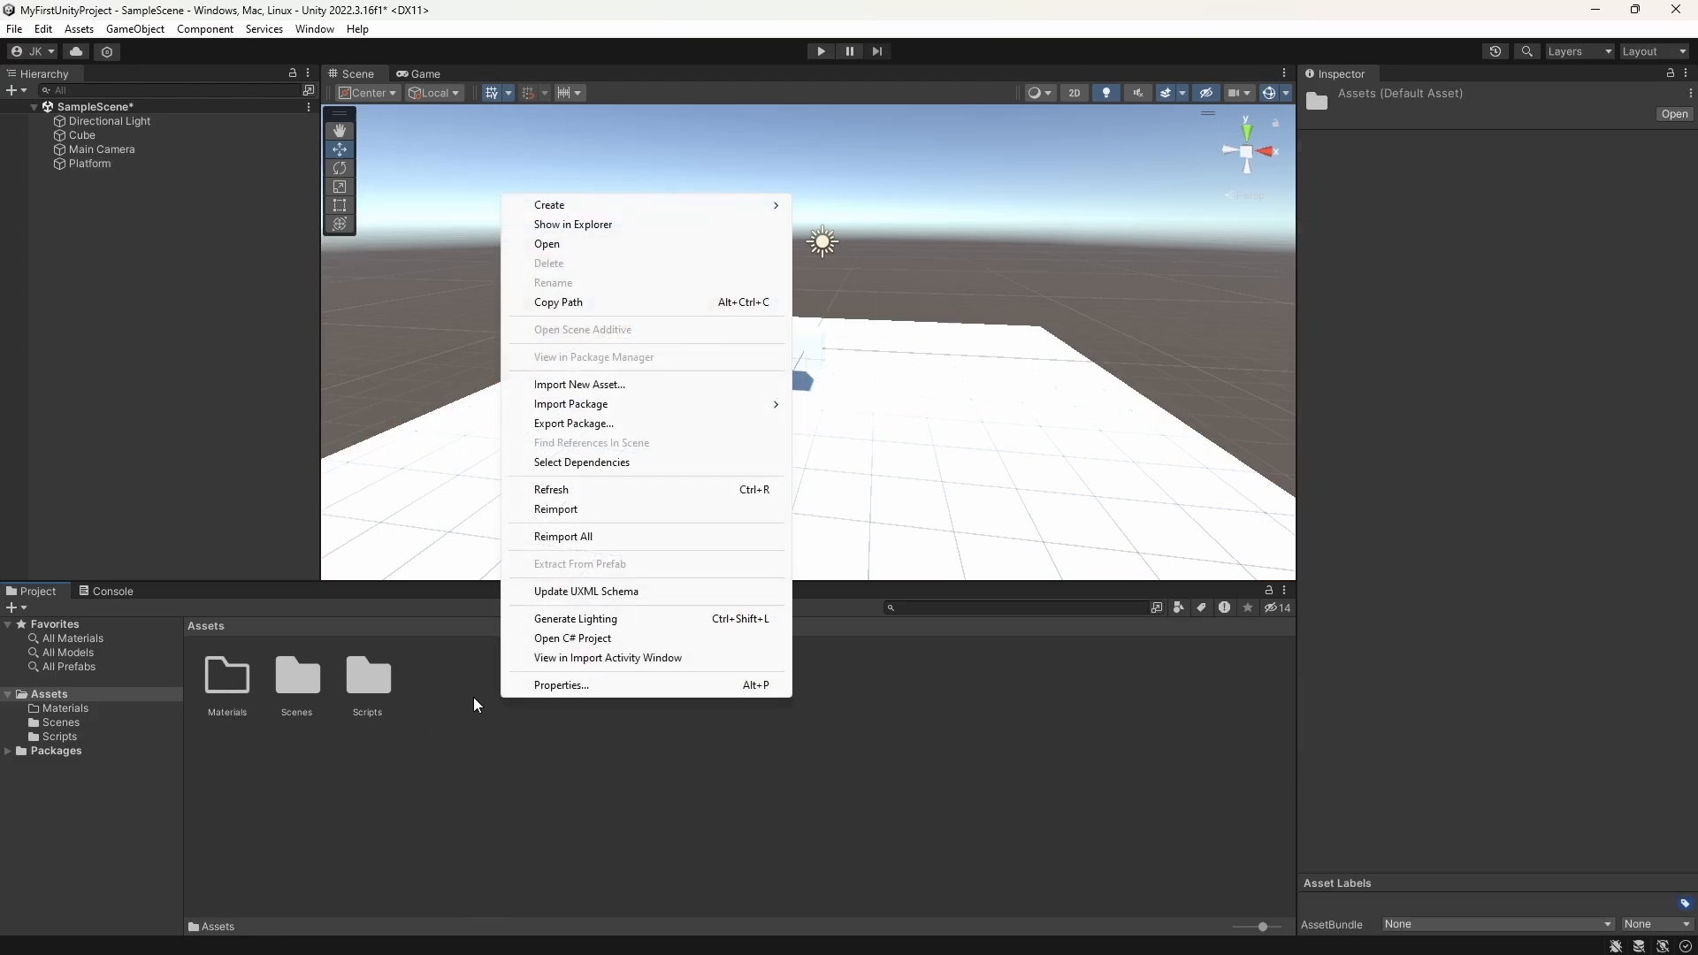
mouse_move(575, 213)
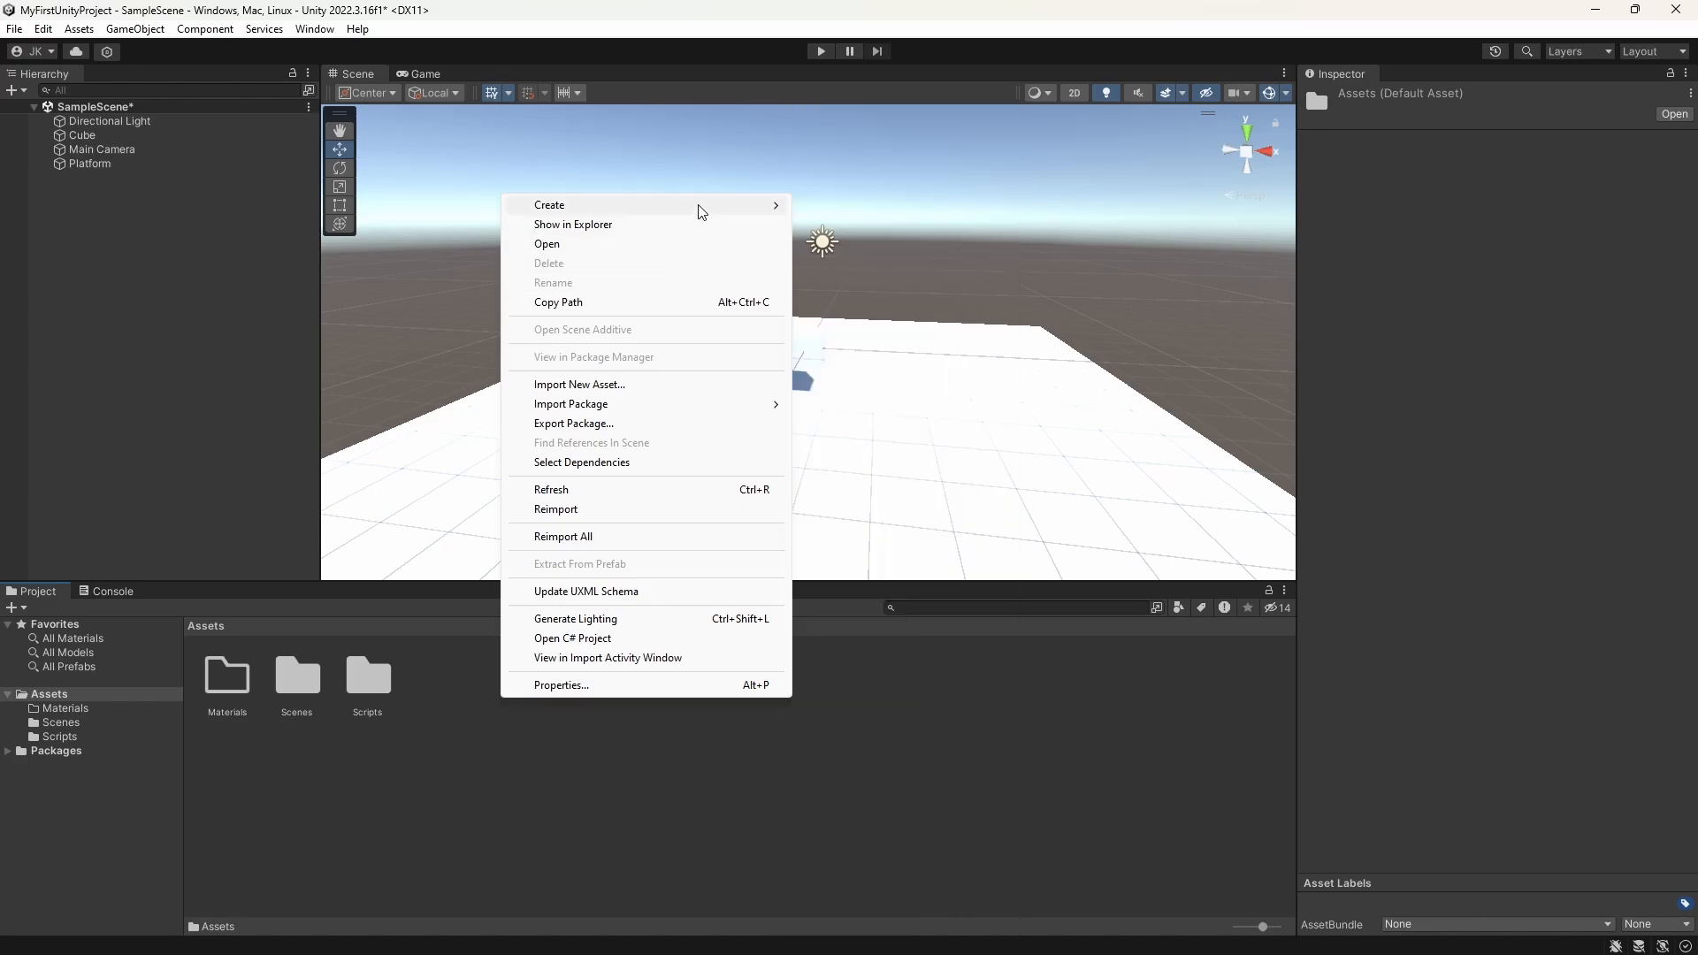
left_click(387, 741)
double_click(228, 679)
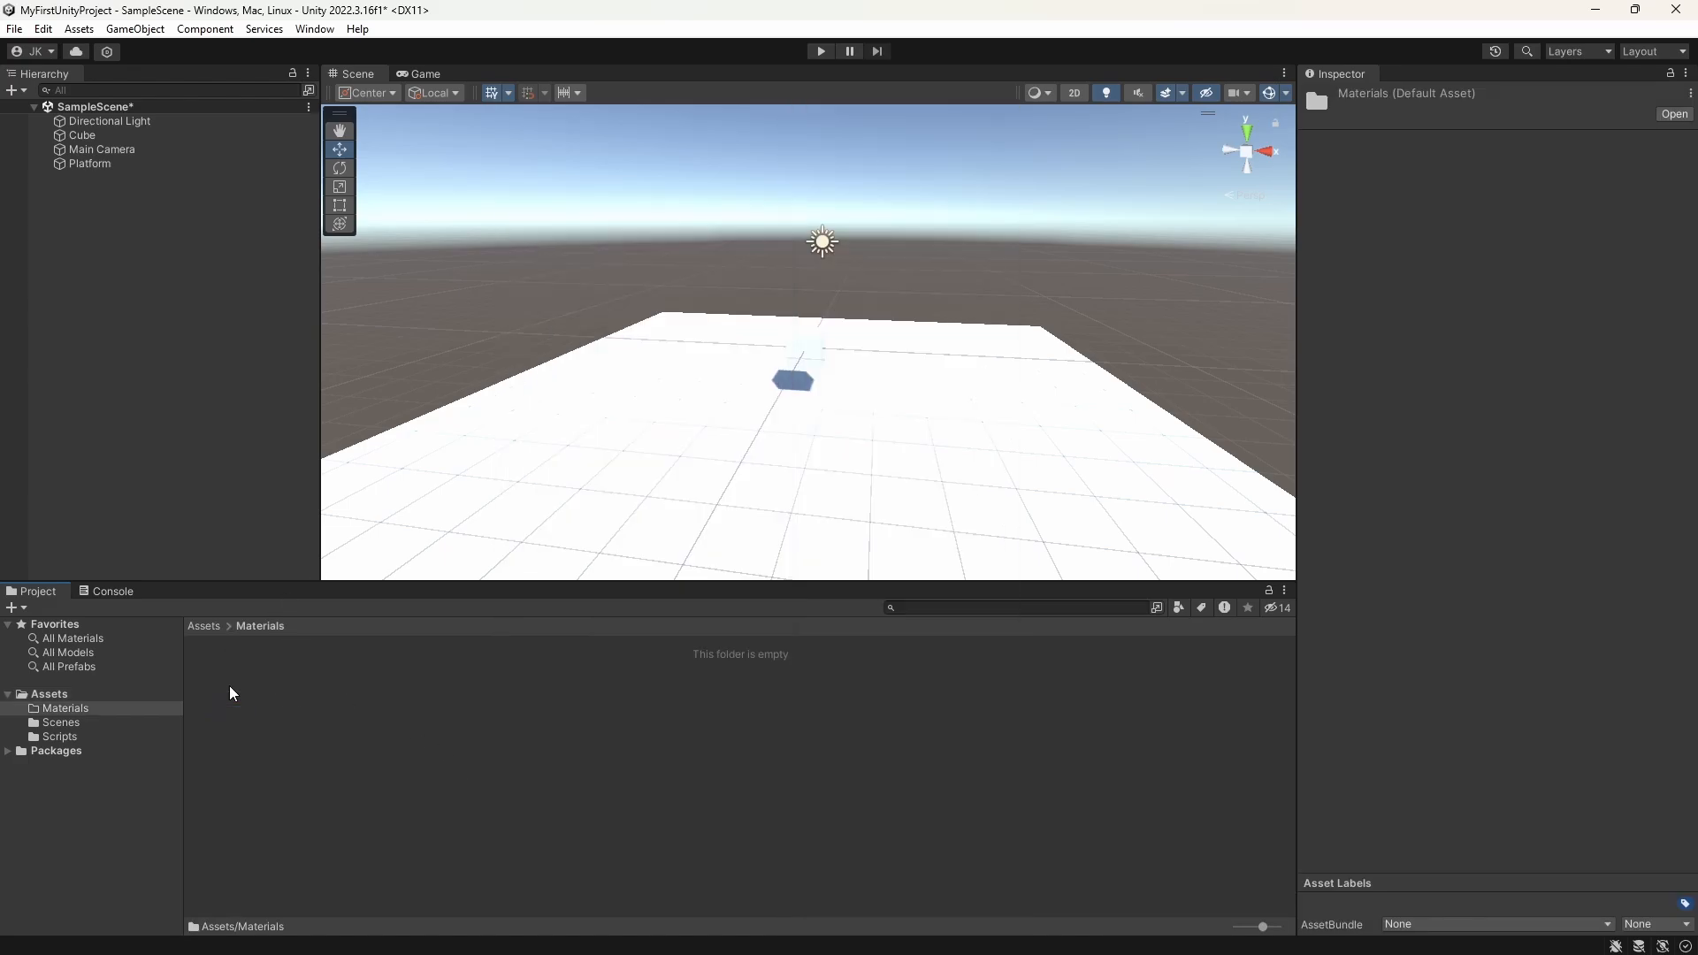
right_click(311, 720)
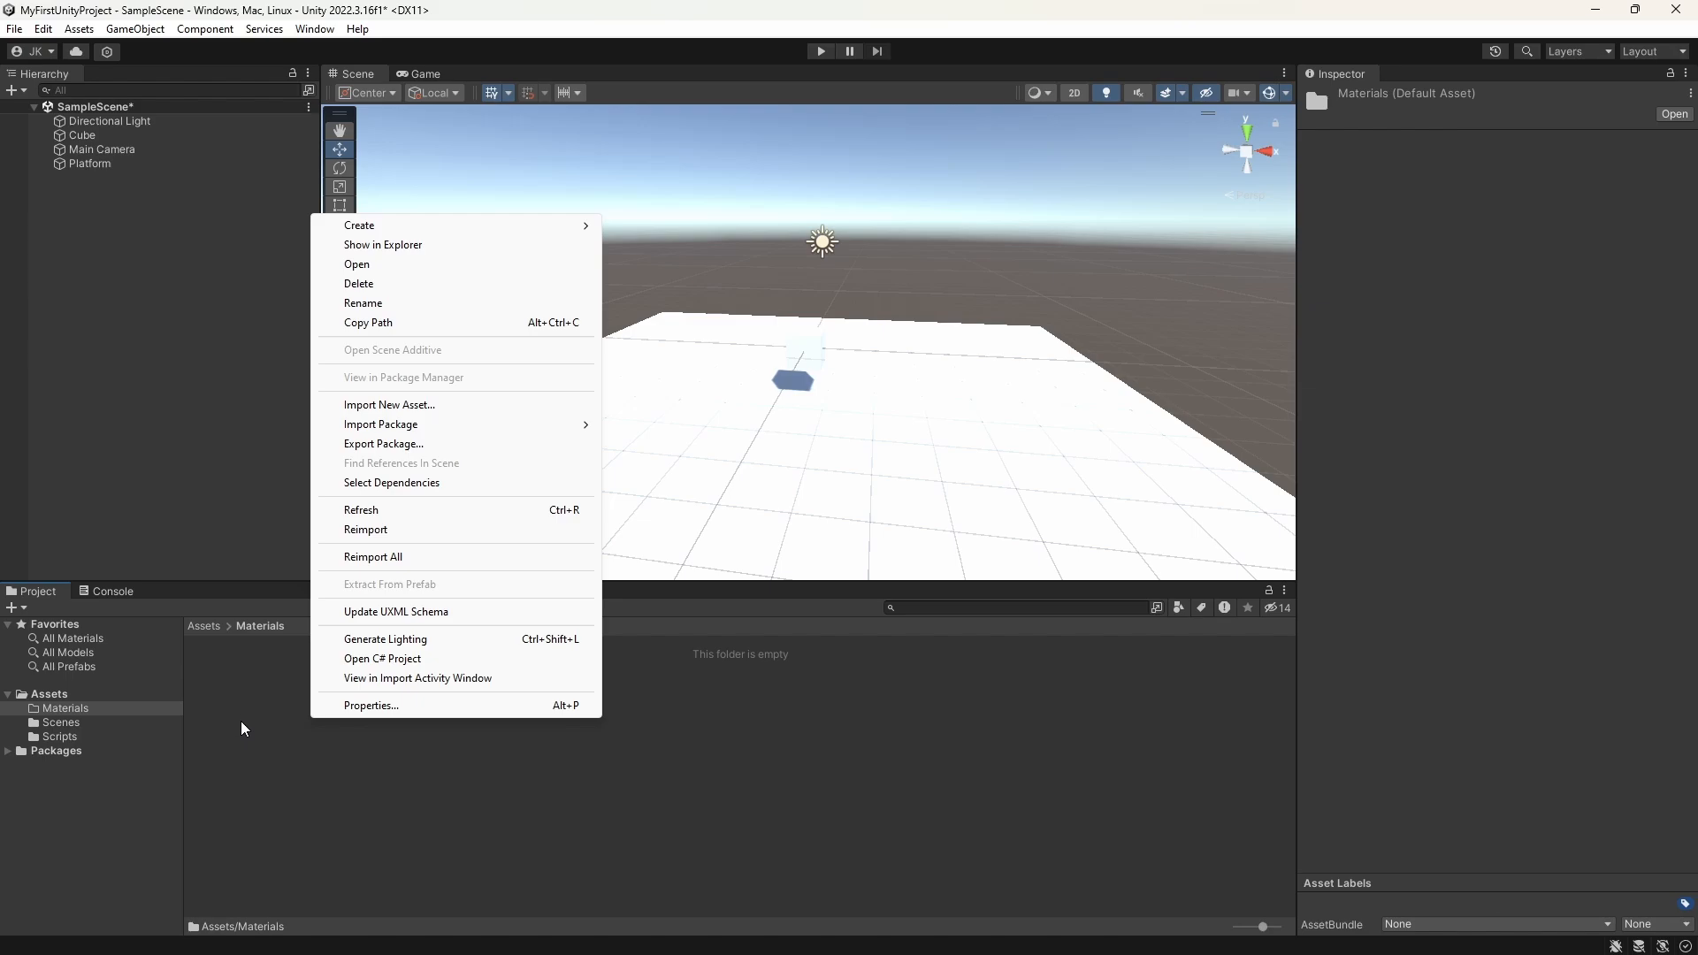
mouse_move(500, 227)
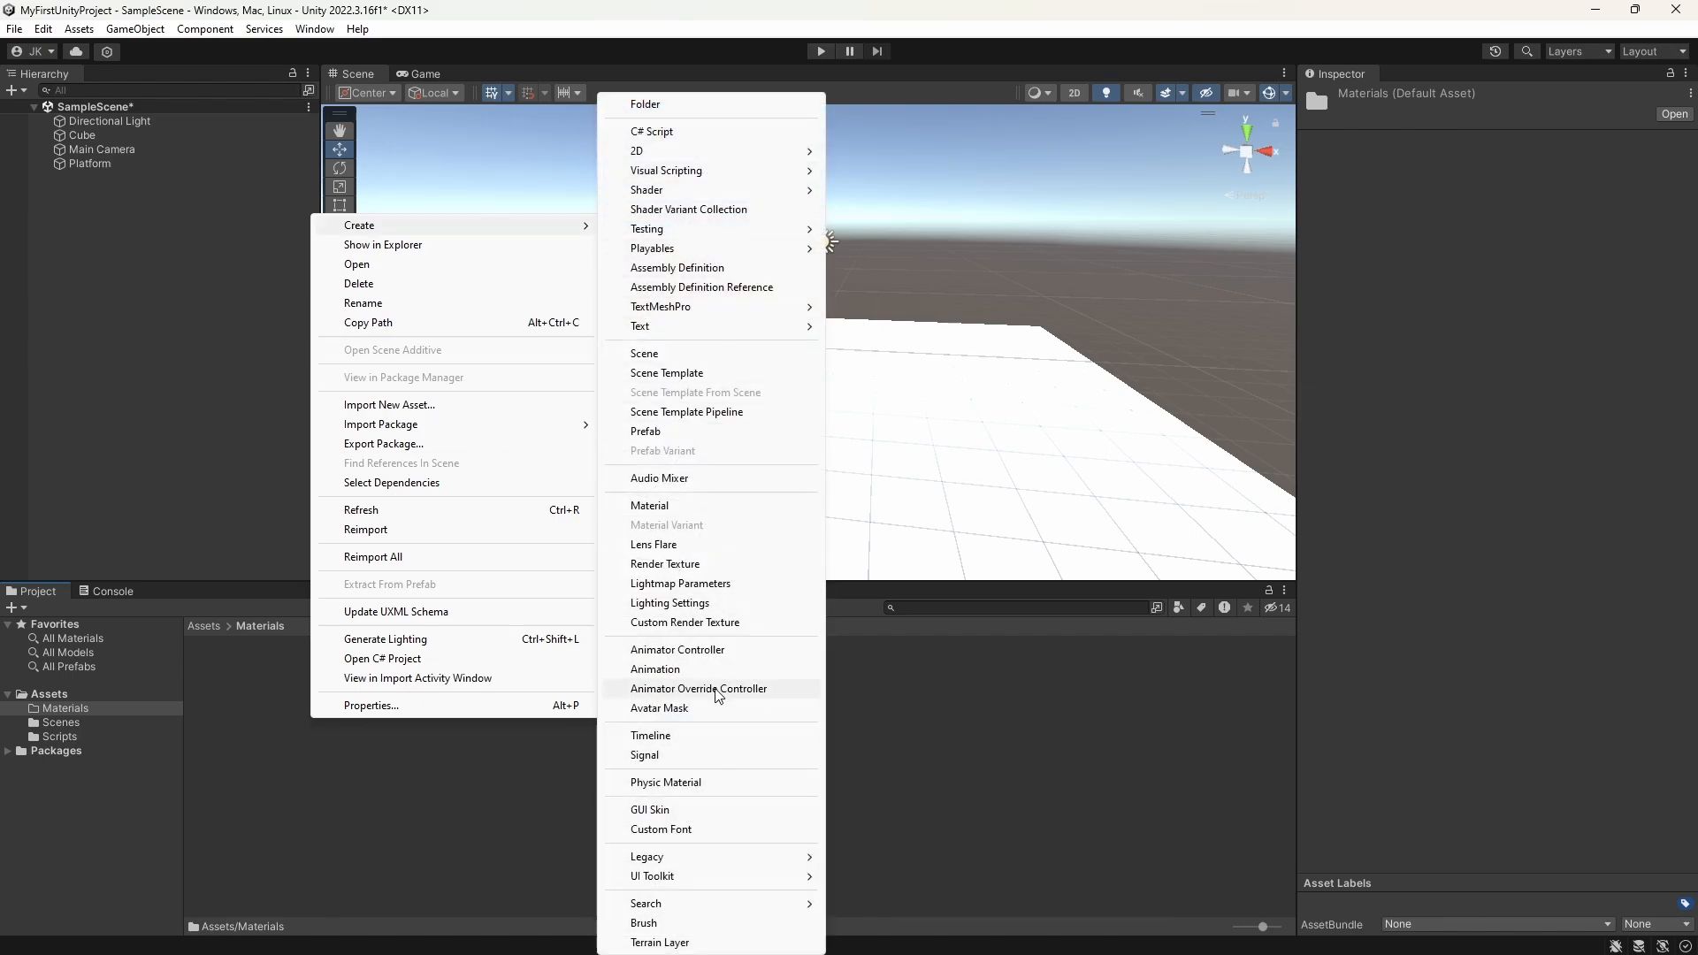
left_click(683, 513)
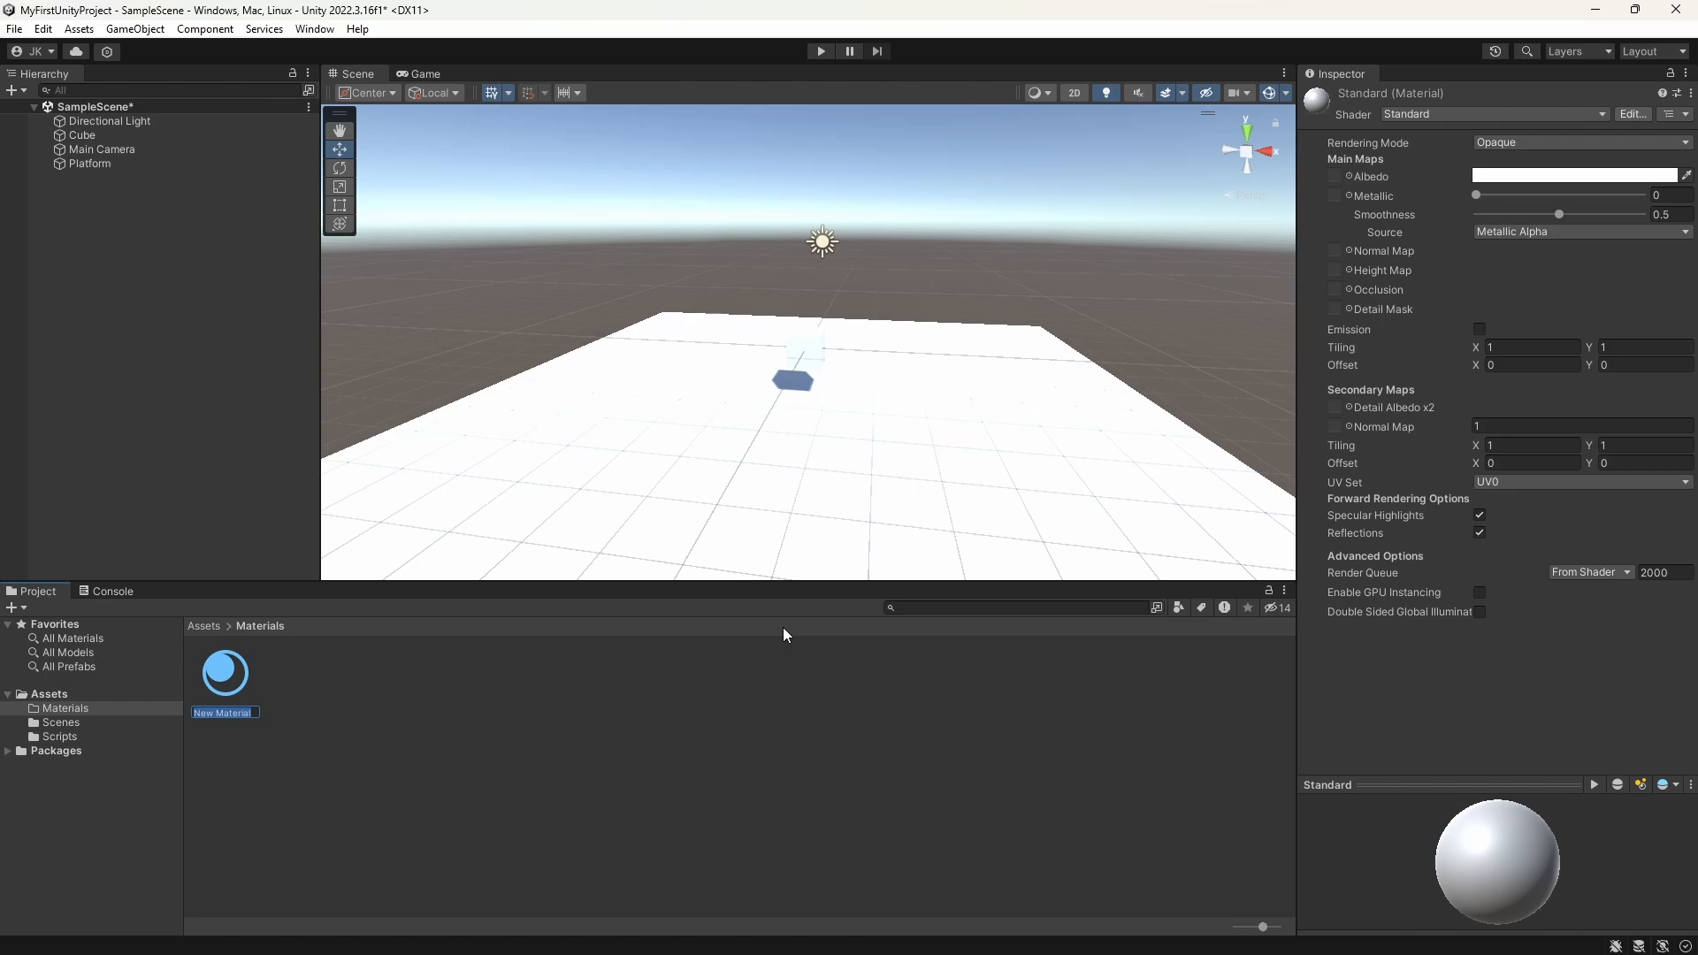
type("Platform")
type("Material")
key("Return")
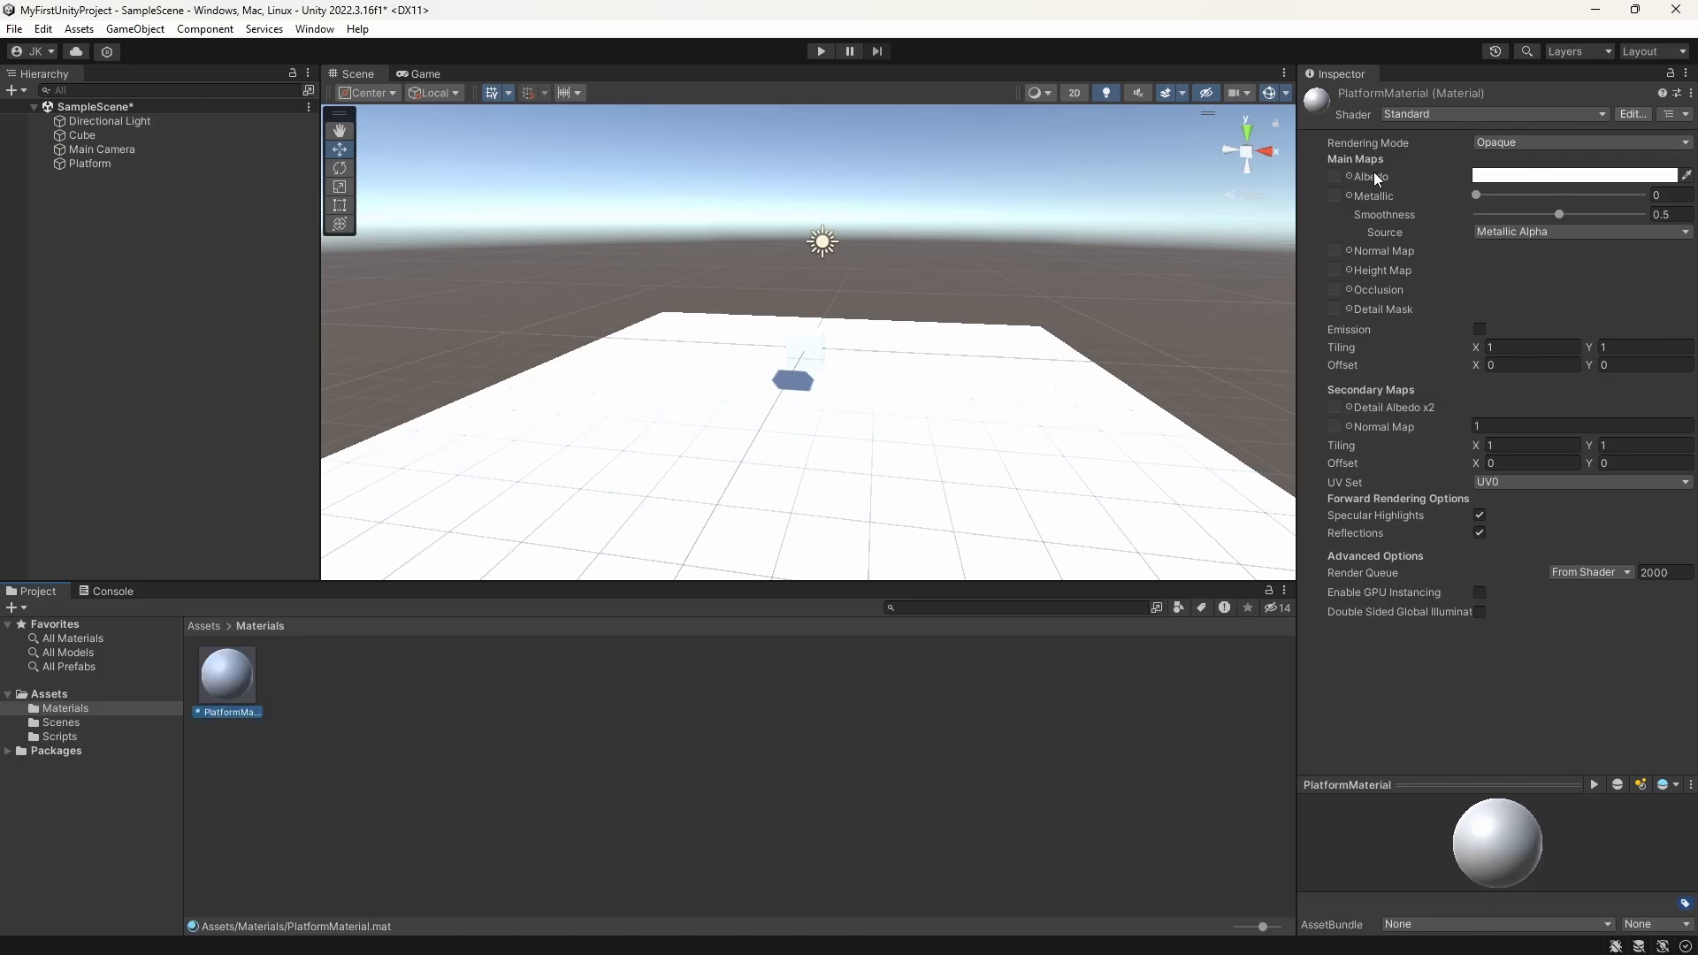
Step: Give PlatformMaterial a red albedo colour, with metallic at about 0.61 and smoothness at about 0.824
mouse_move(1475, 194)
left_mouse_down()
mouse_move(1589, 186)
mouse_move(1559, 214)
mouse_move(1632, 216)
mouse_move(1577, 212)
mouse_move(1617, 214)
left_mouse_up()
left_click(1583, 177)
left_click(1641, 265)
left_click(1682, 156)
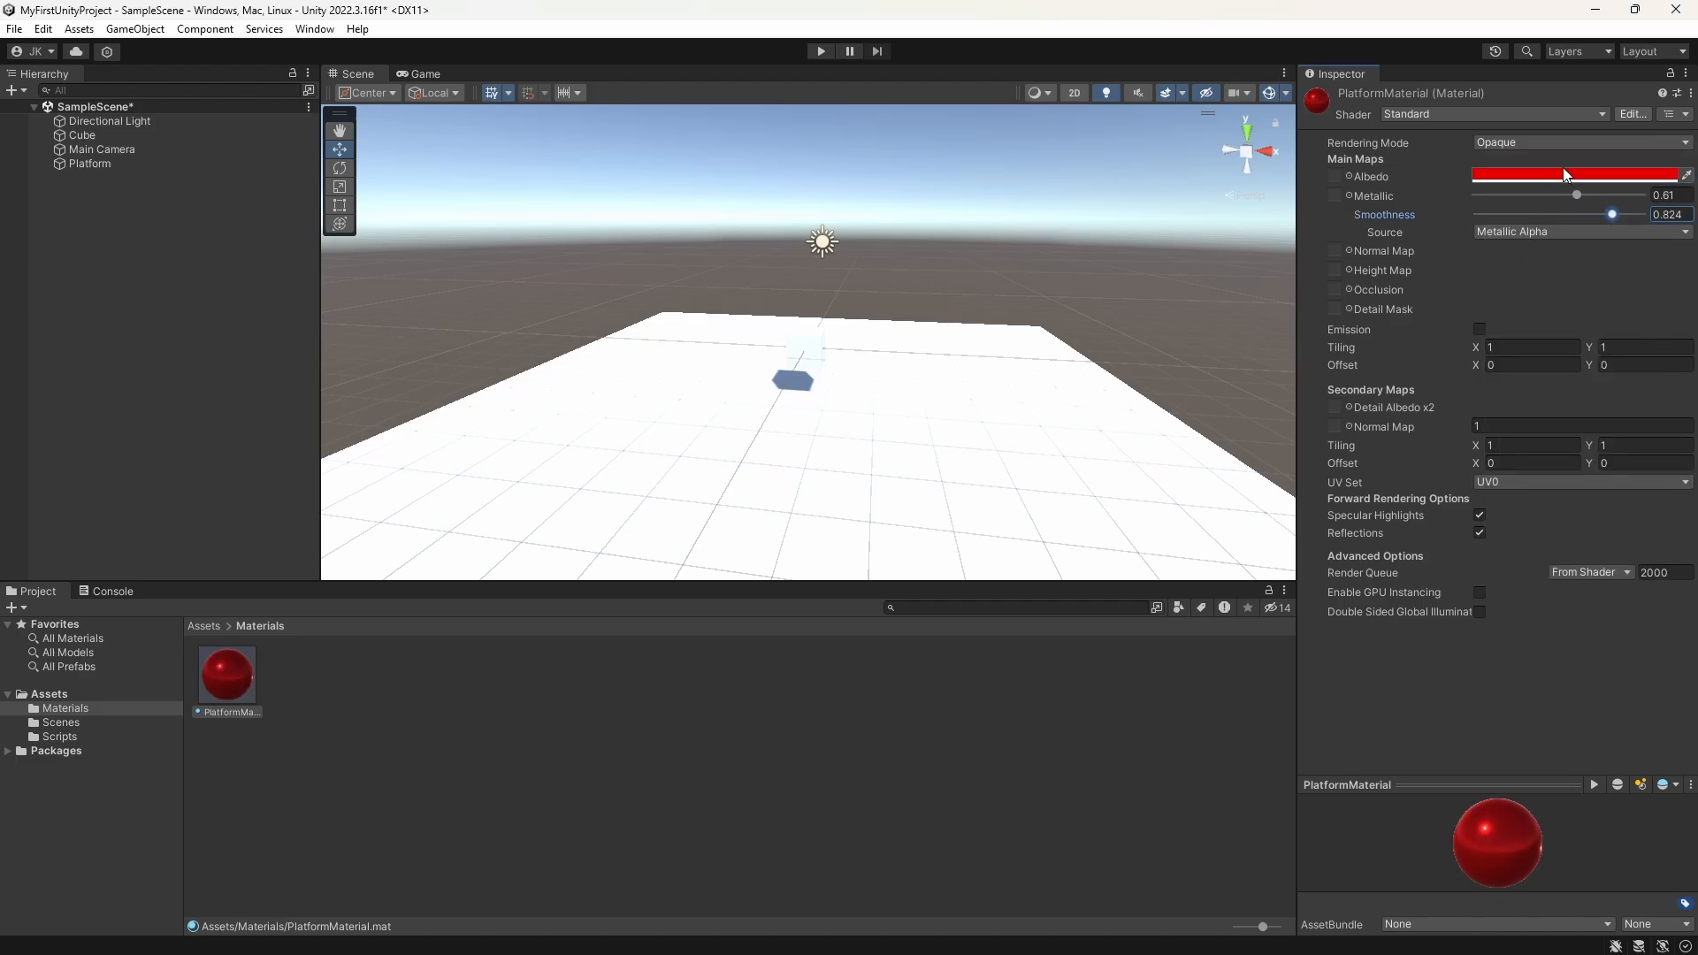
Step: Enable emission on PlatformMaterial and give it a dark red emission colour of about R 94, G 0, B 0
left_click(1479, 329)
left_click(1595, 350)
left_click_drag(1557, 469, 1665, 494)
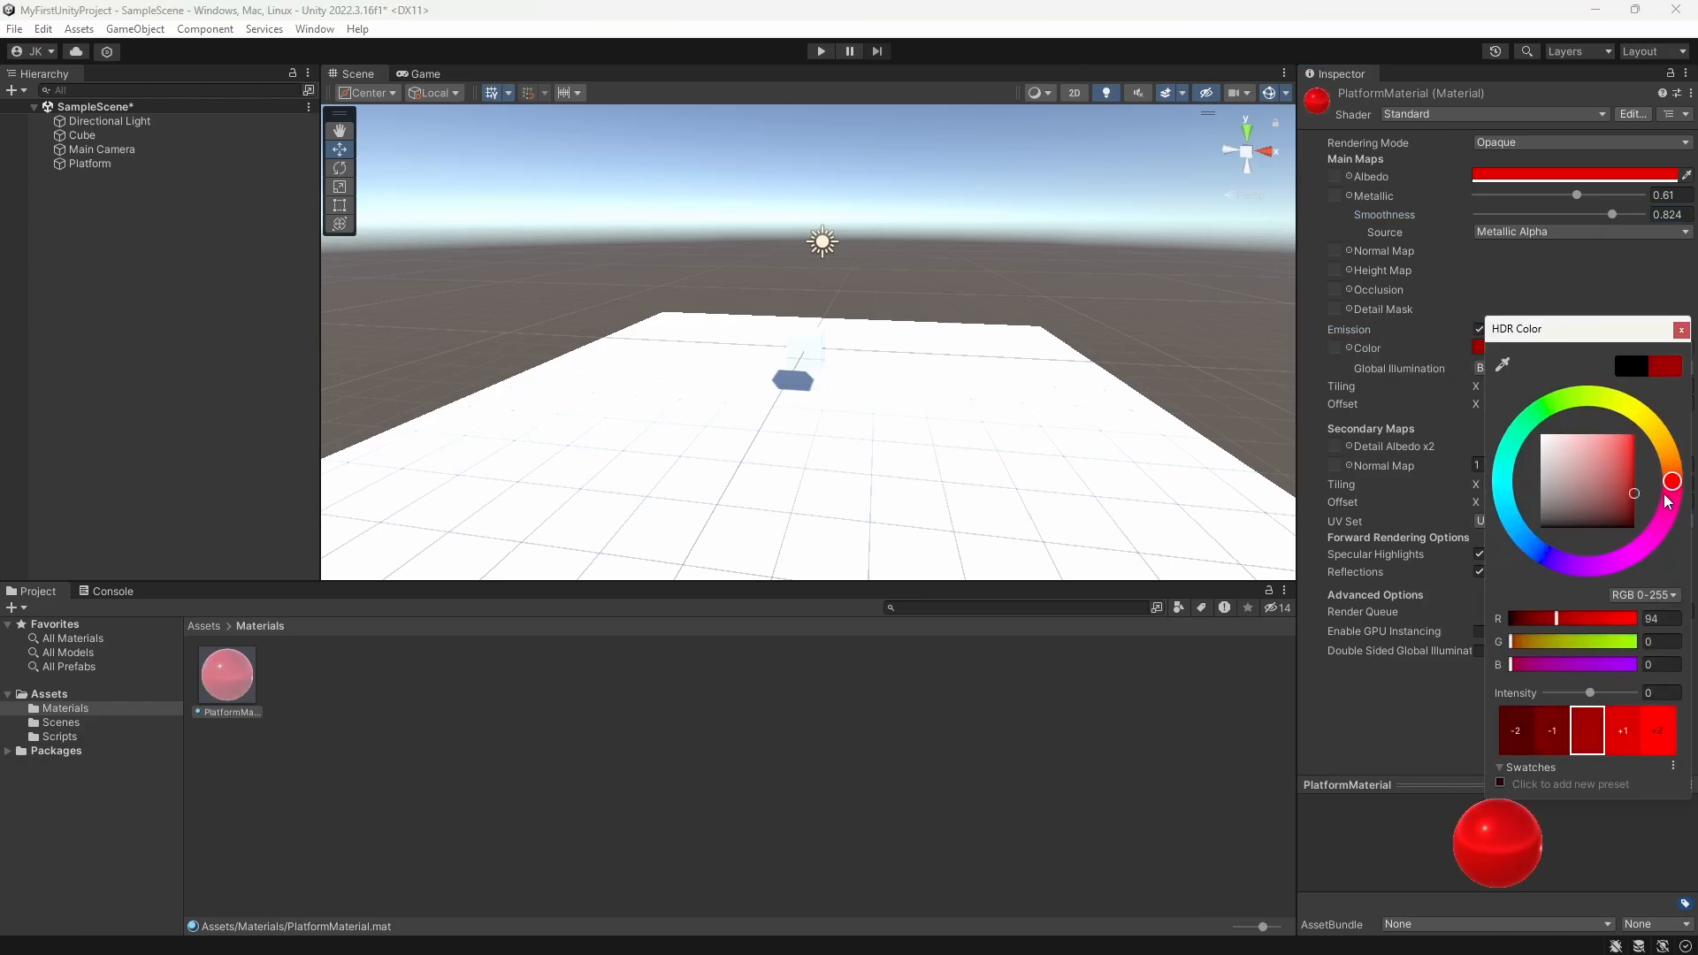
left_click(1681, 330)
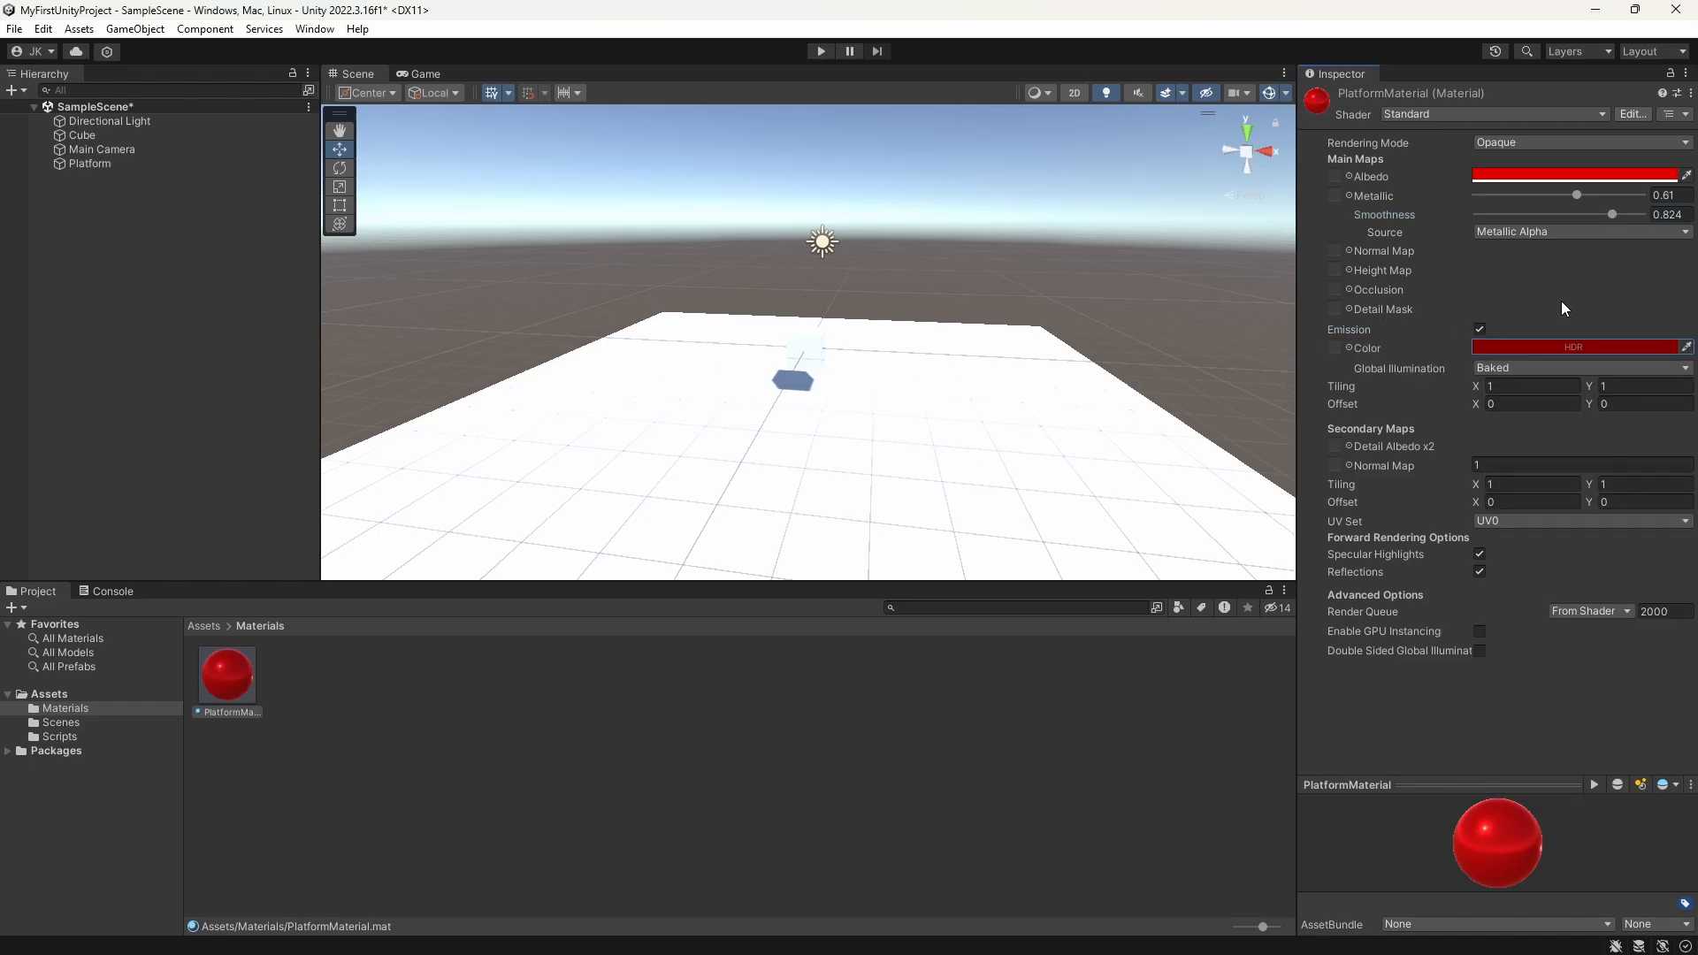
Step: Duplicate the Platform and move the copy along the X axis to about X -23.32
left_click(106, 168)
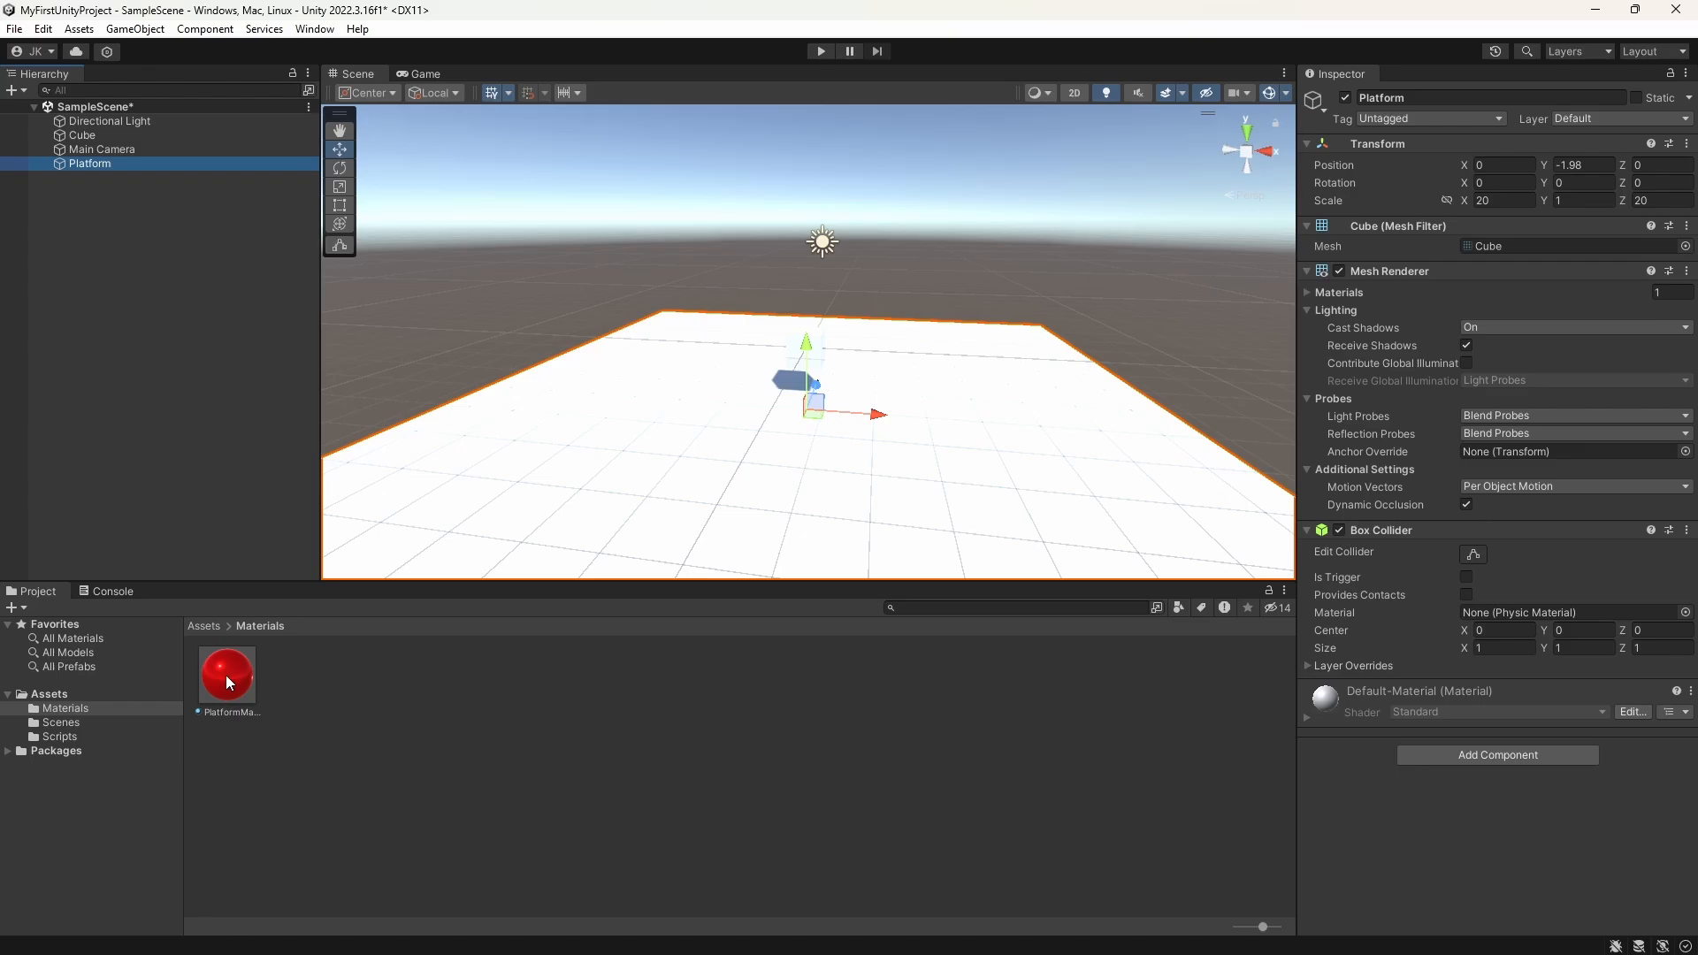
left_click(25, 295)
double_click(94, 162)
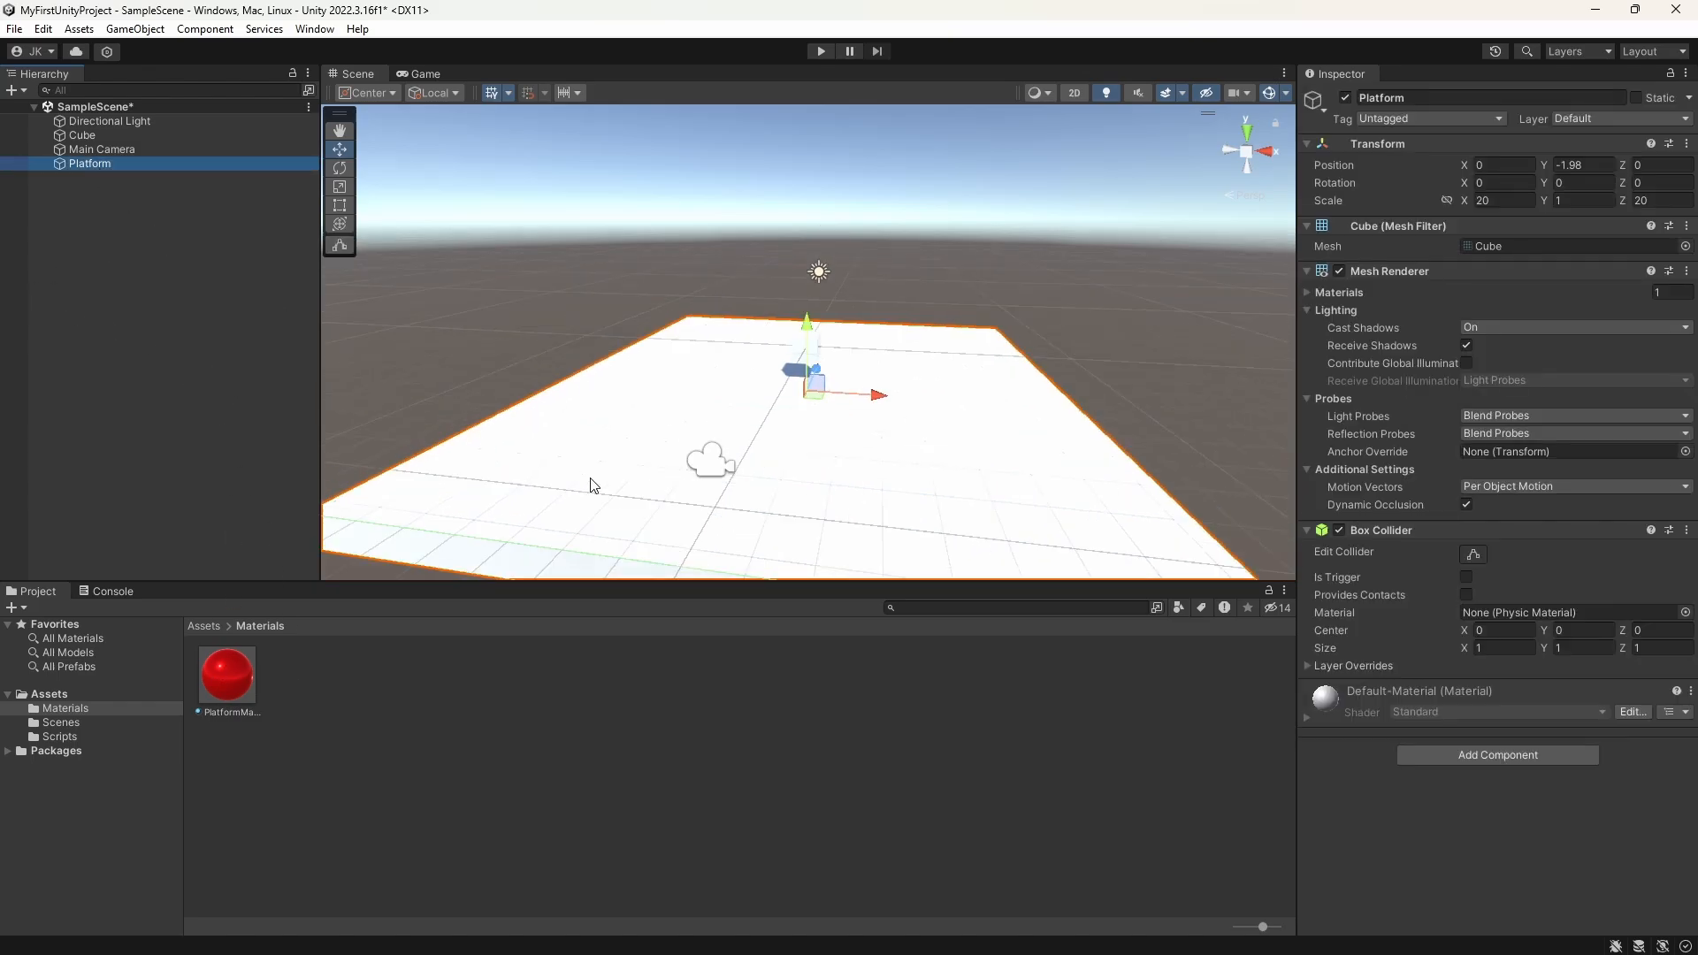
key("ctrl+d")
left_click_drag(879, 384, 518, 376)
key("f")
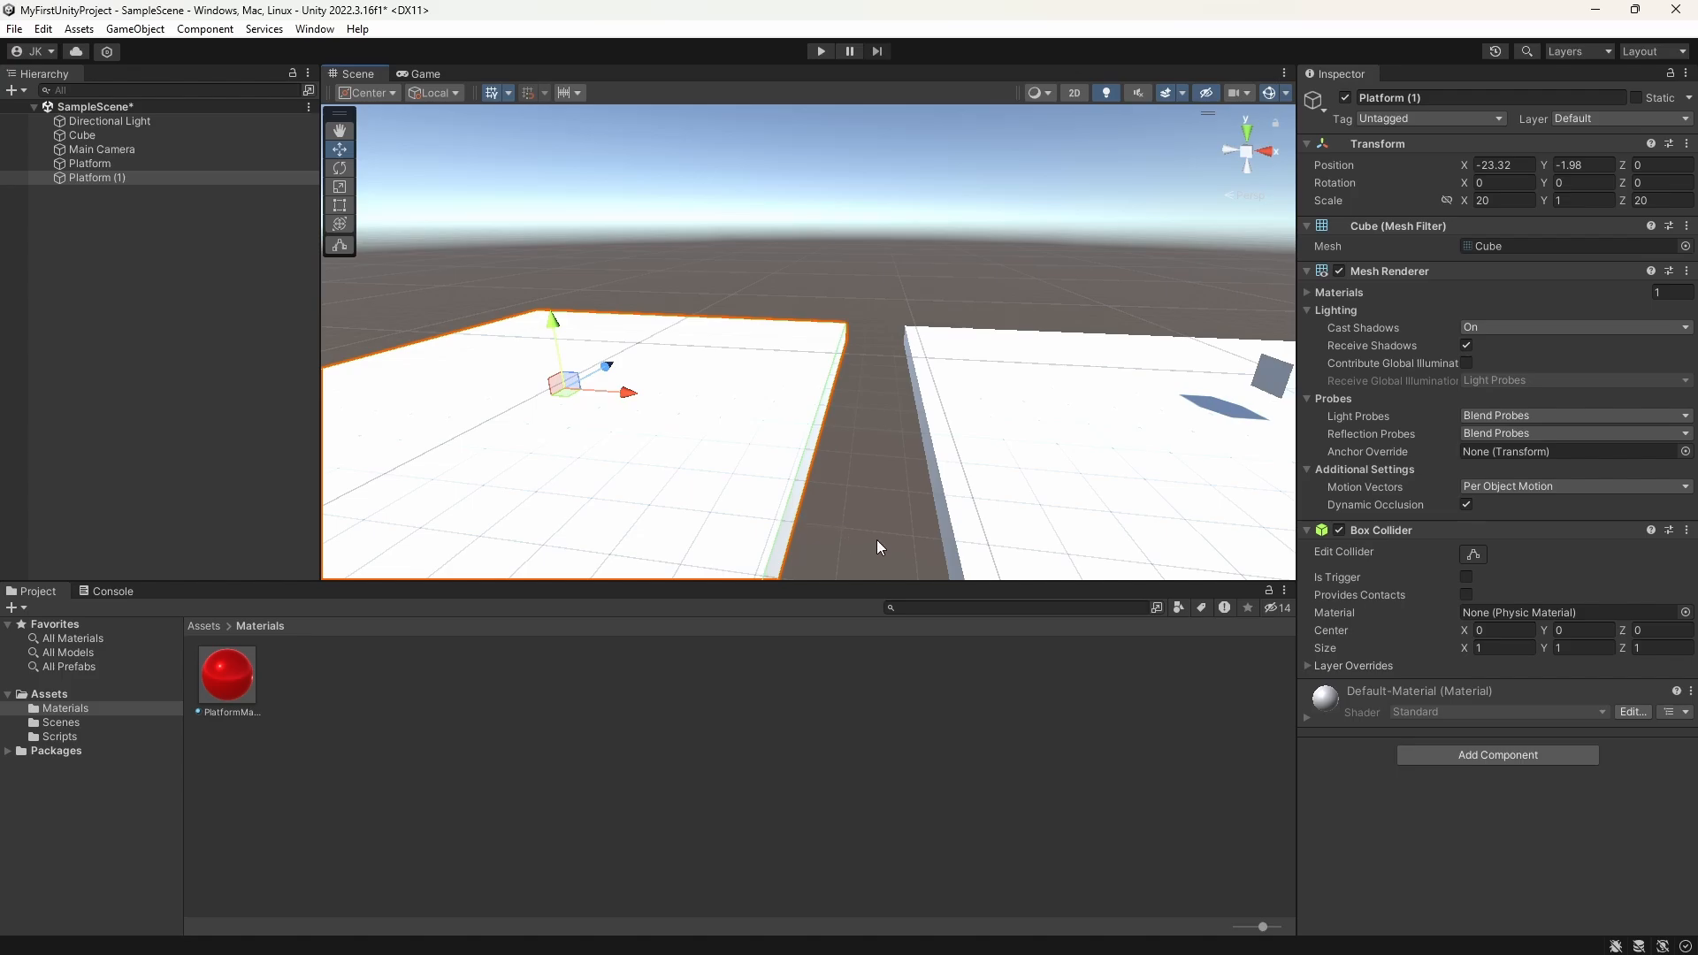
Step: Vertex-snap the near corner of Platform (1) to the matching corner of the original Platform, at X -20
left_click_drag(877, 539, 799, 430, "alt")
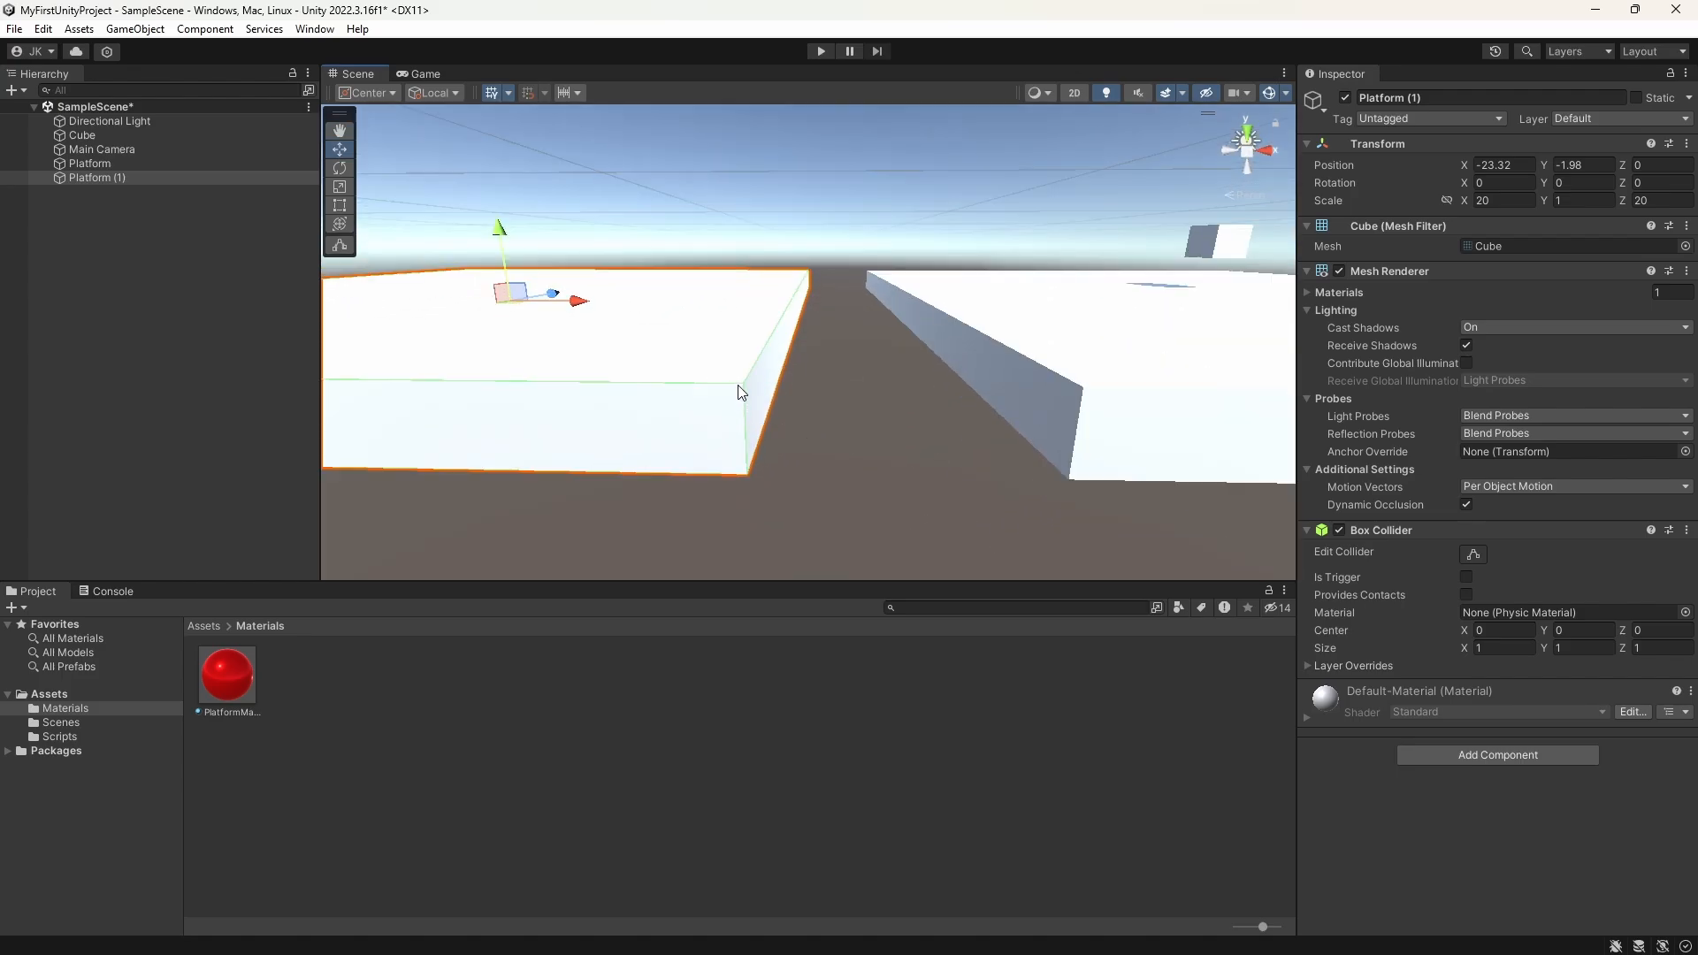
key("v")
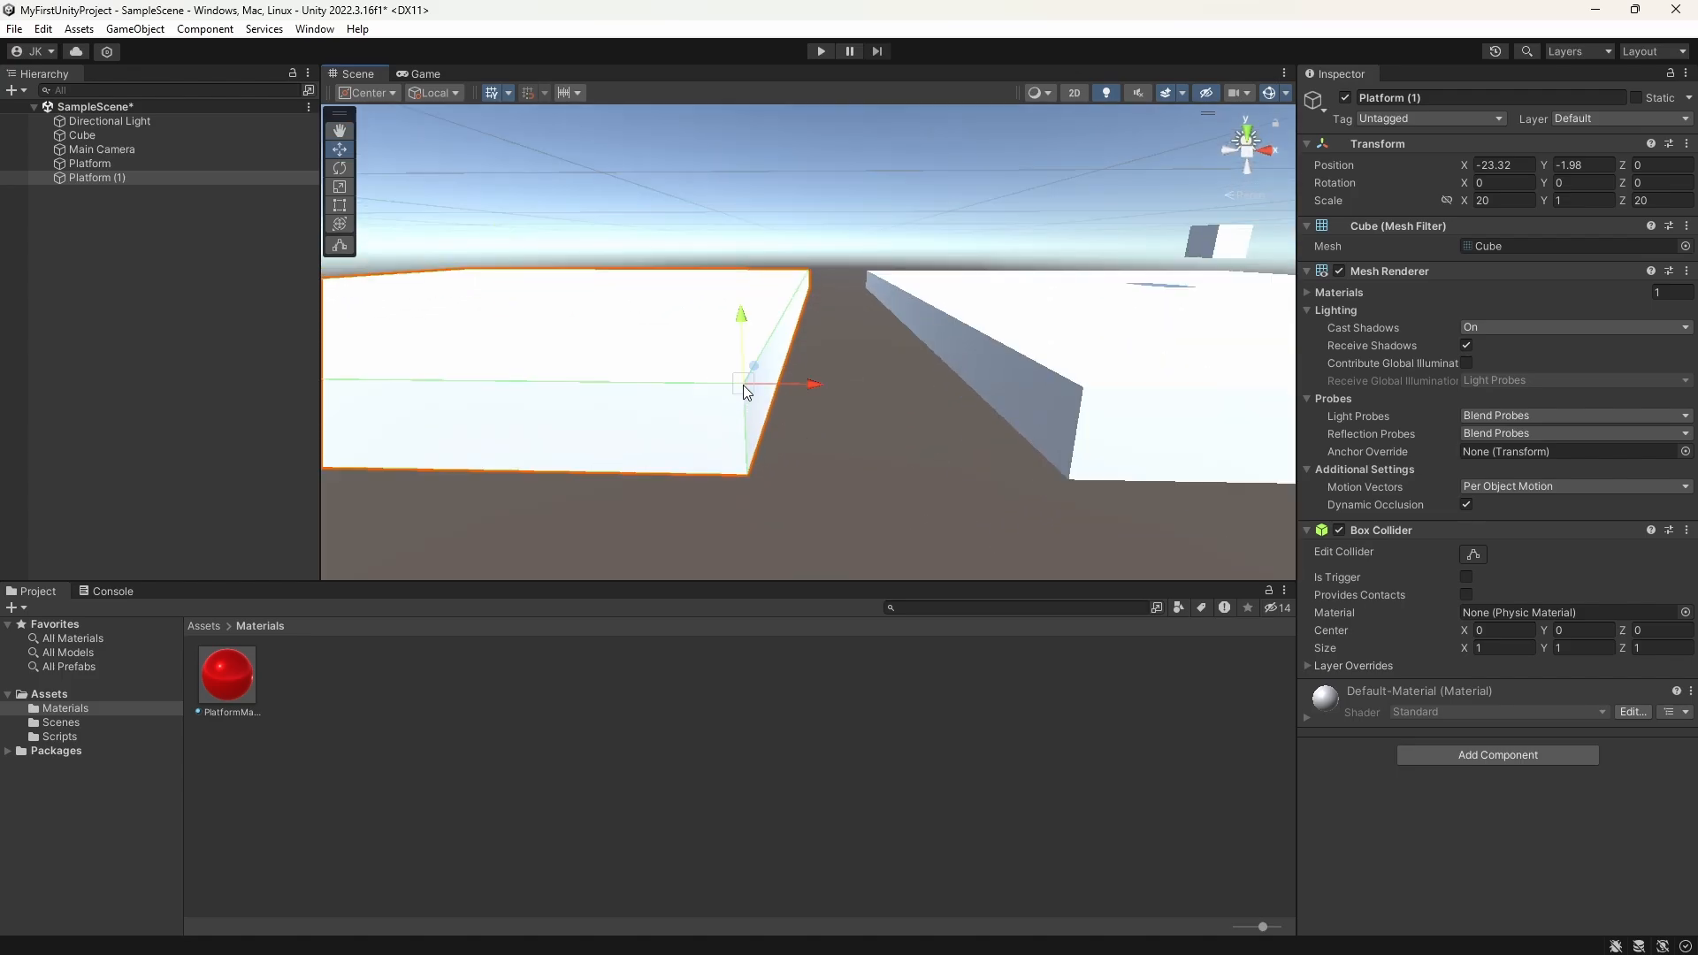
left_click_drag(743, 385, 1086, 398)
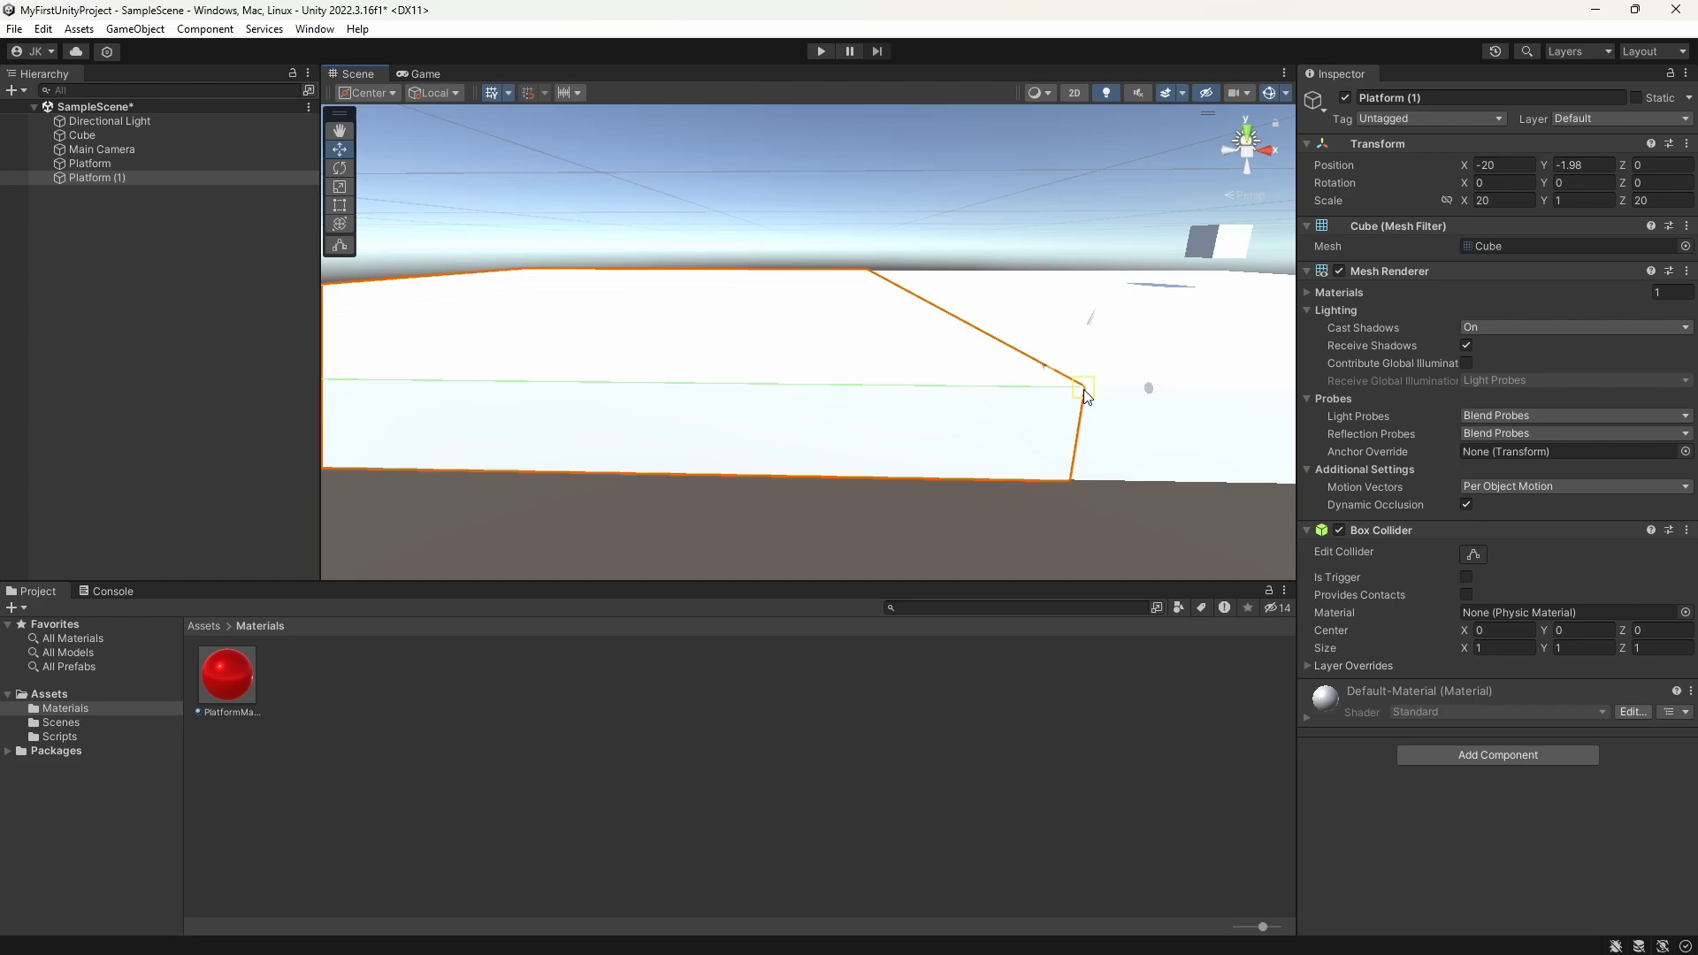
scroll(1088, 394, "down", 5)
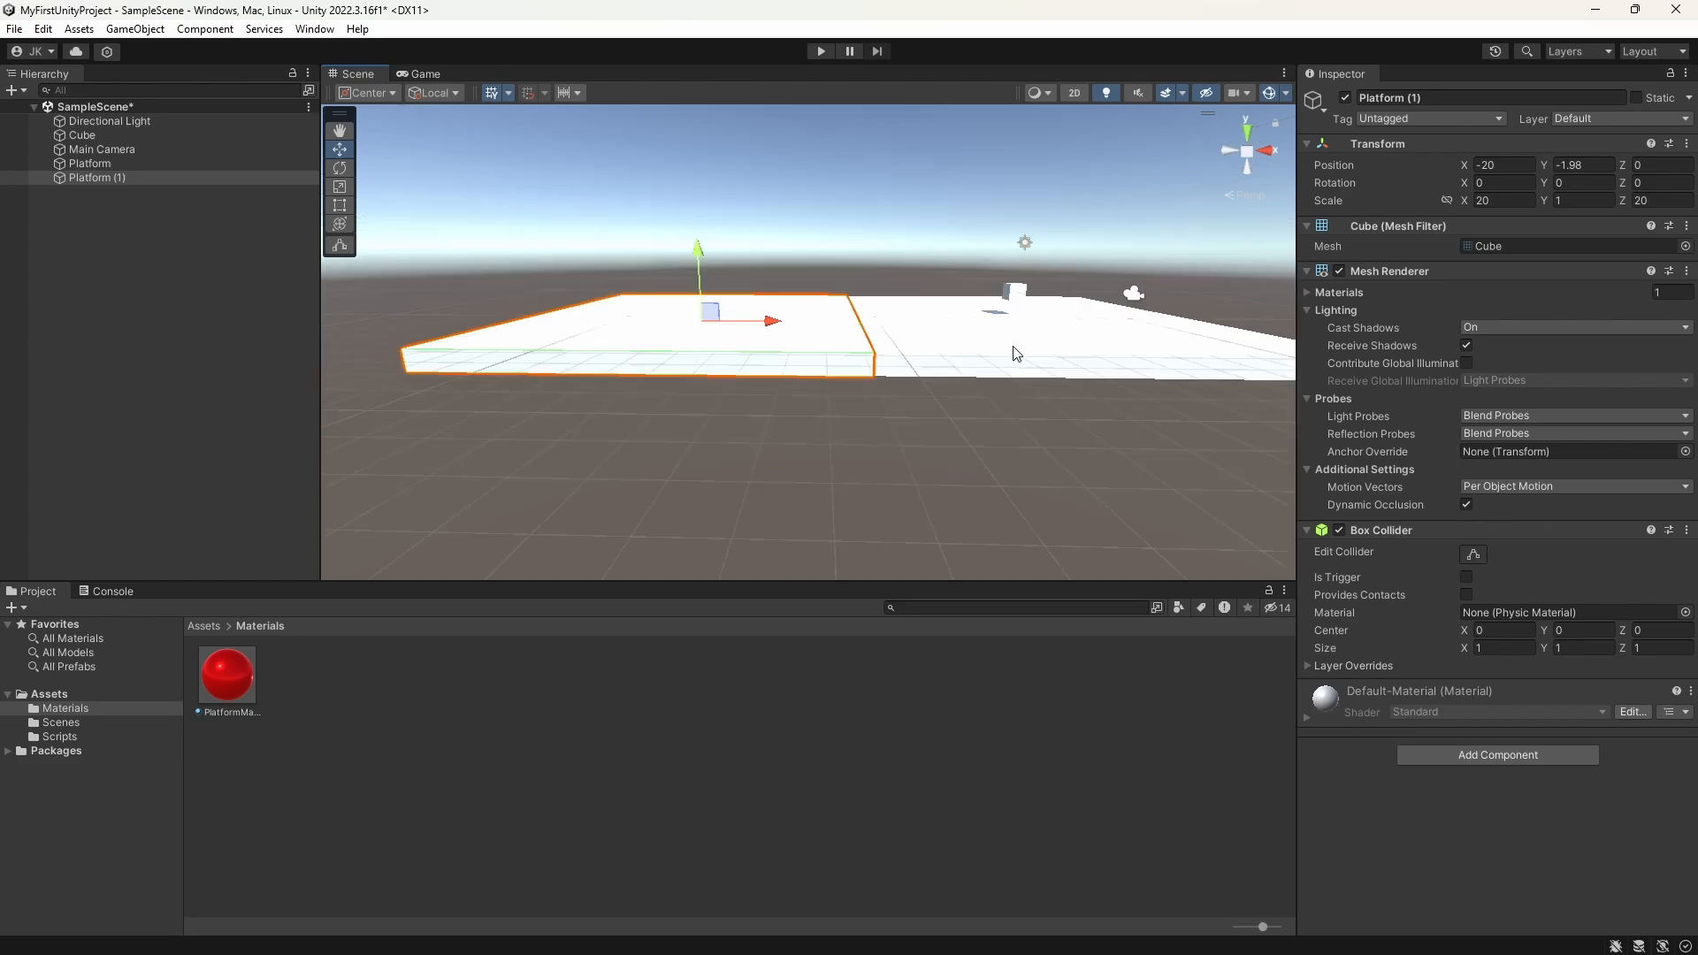
Step: Try changing the original Platform's X scale, and undo the change
left_click(1088, 368)
key("f")
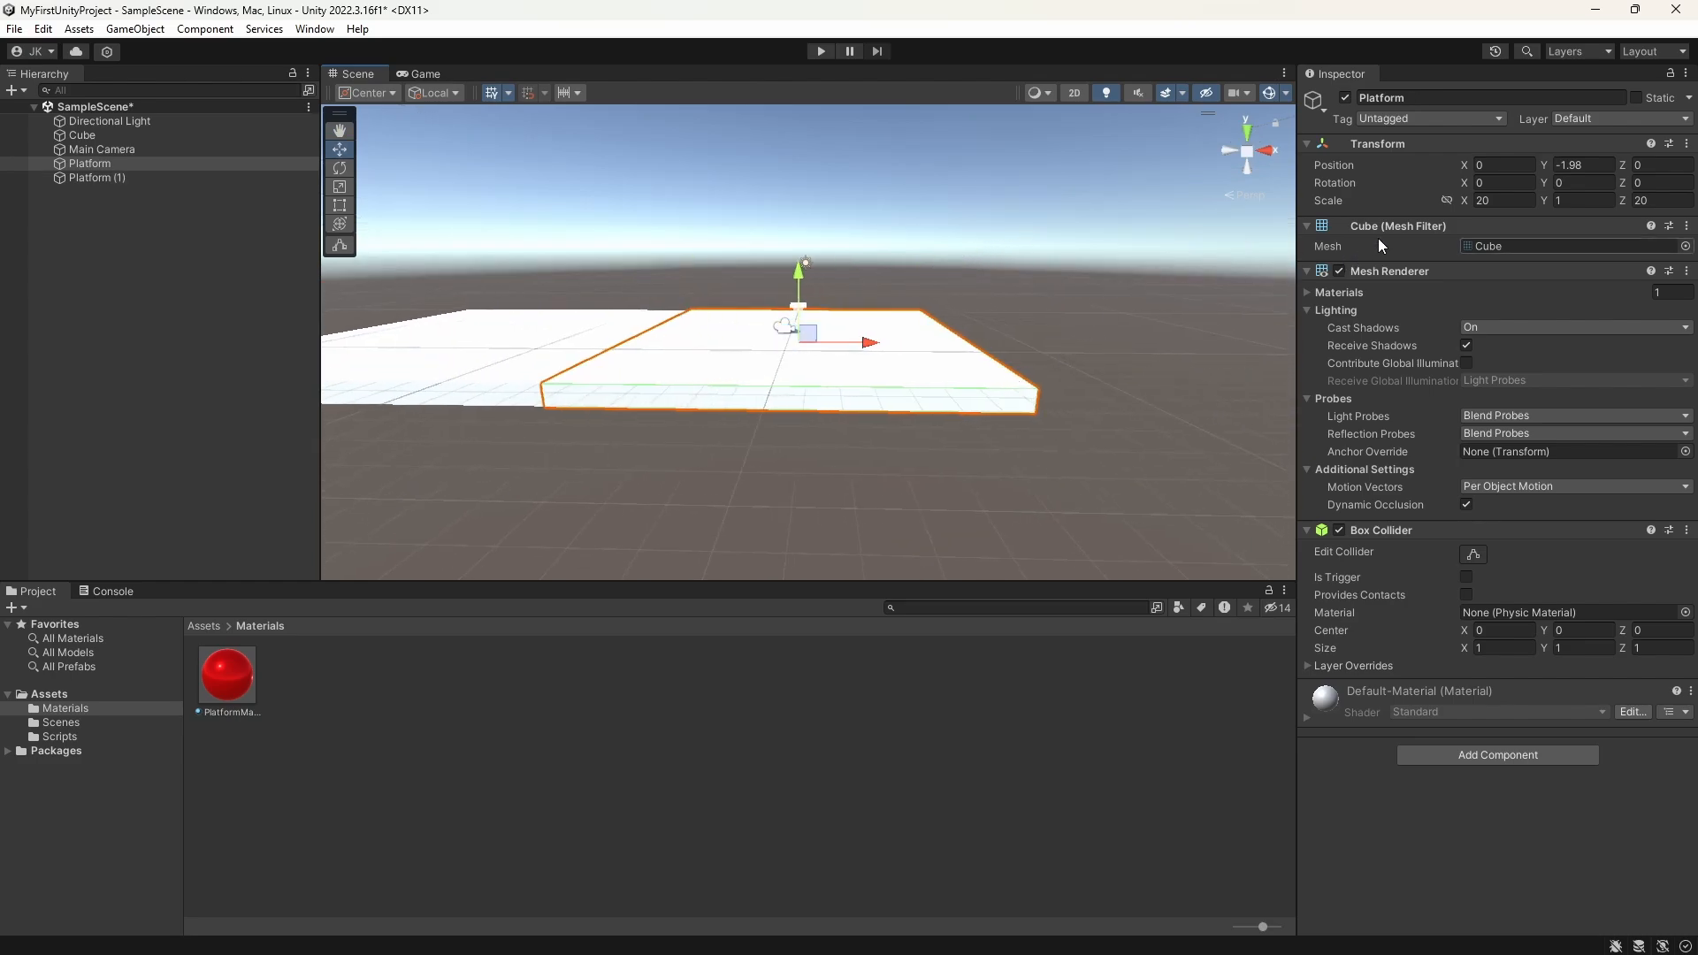
left_click(1477, 201)
left_click_drag(1465, 202, 395, 332)
key("ctrl+z")
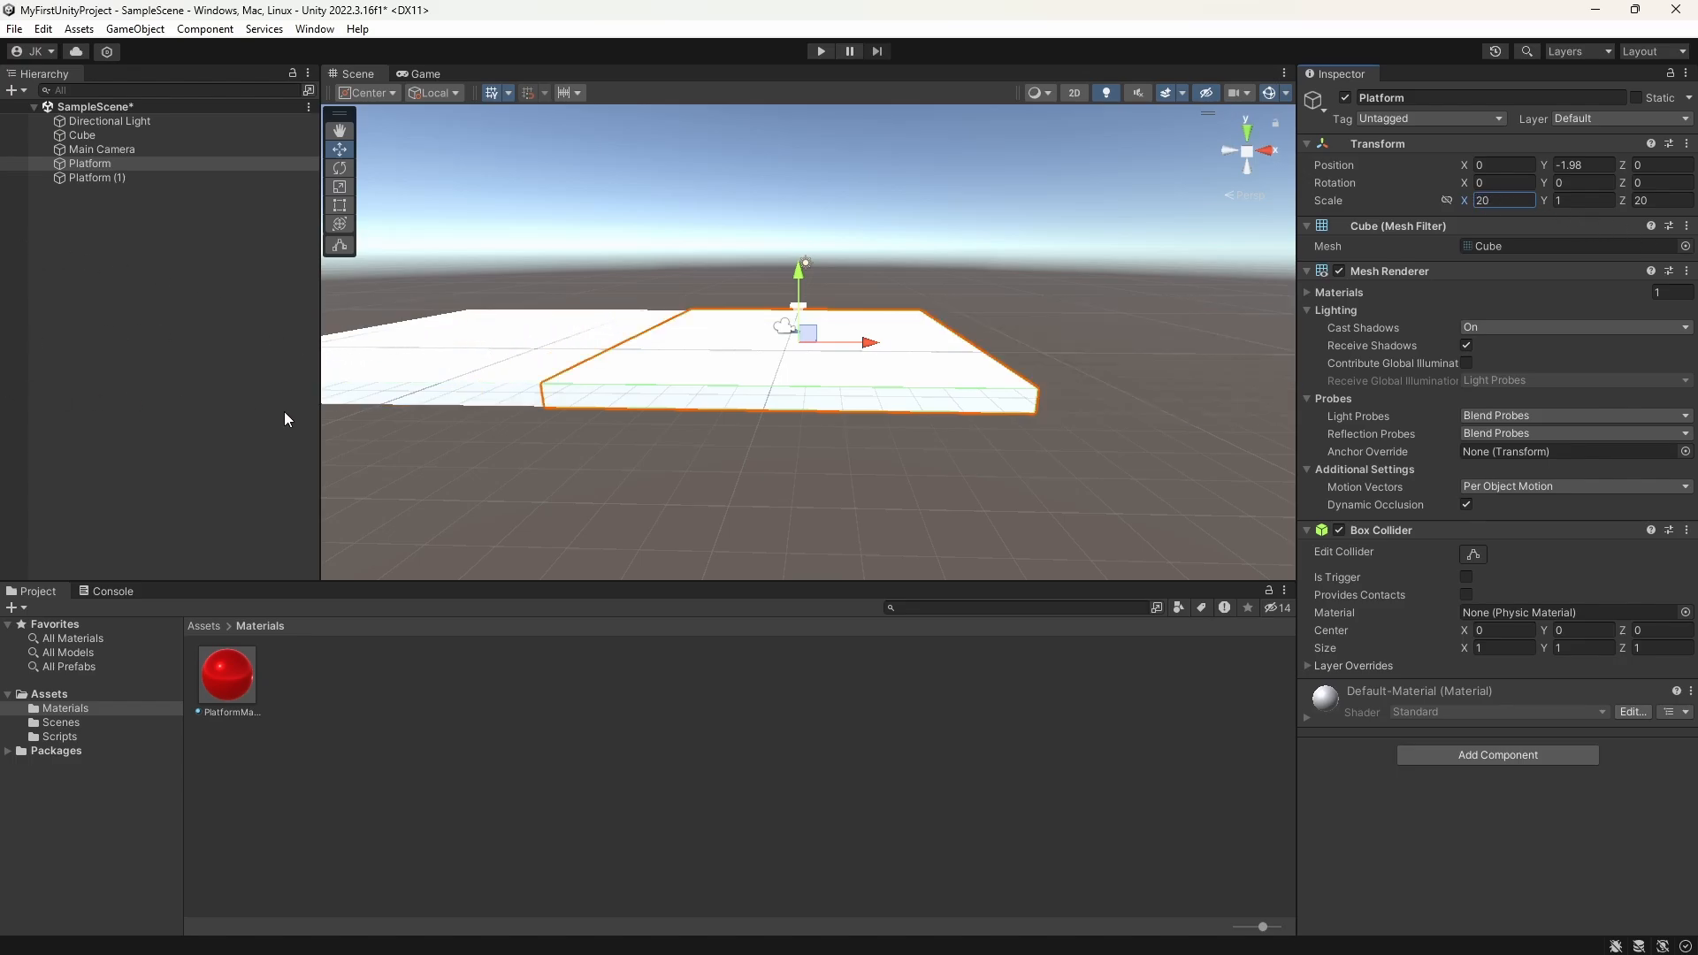
middle_click_drag(442, 438, 606, 420)
scroll(612, 474, "up", 4)
scroll(666, 369, "up", 3)
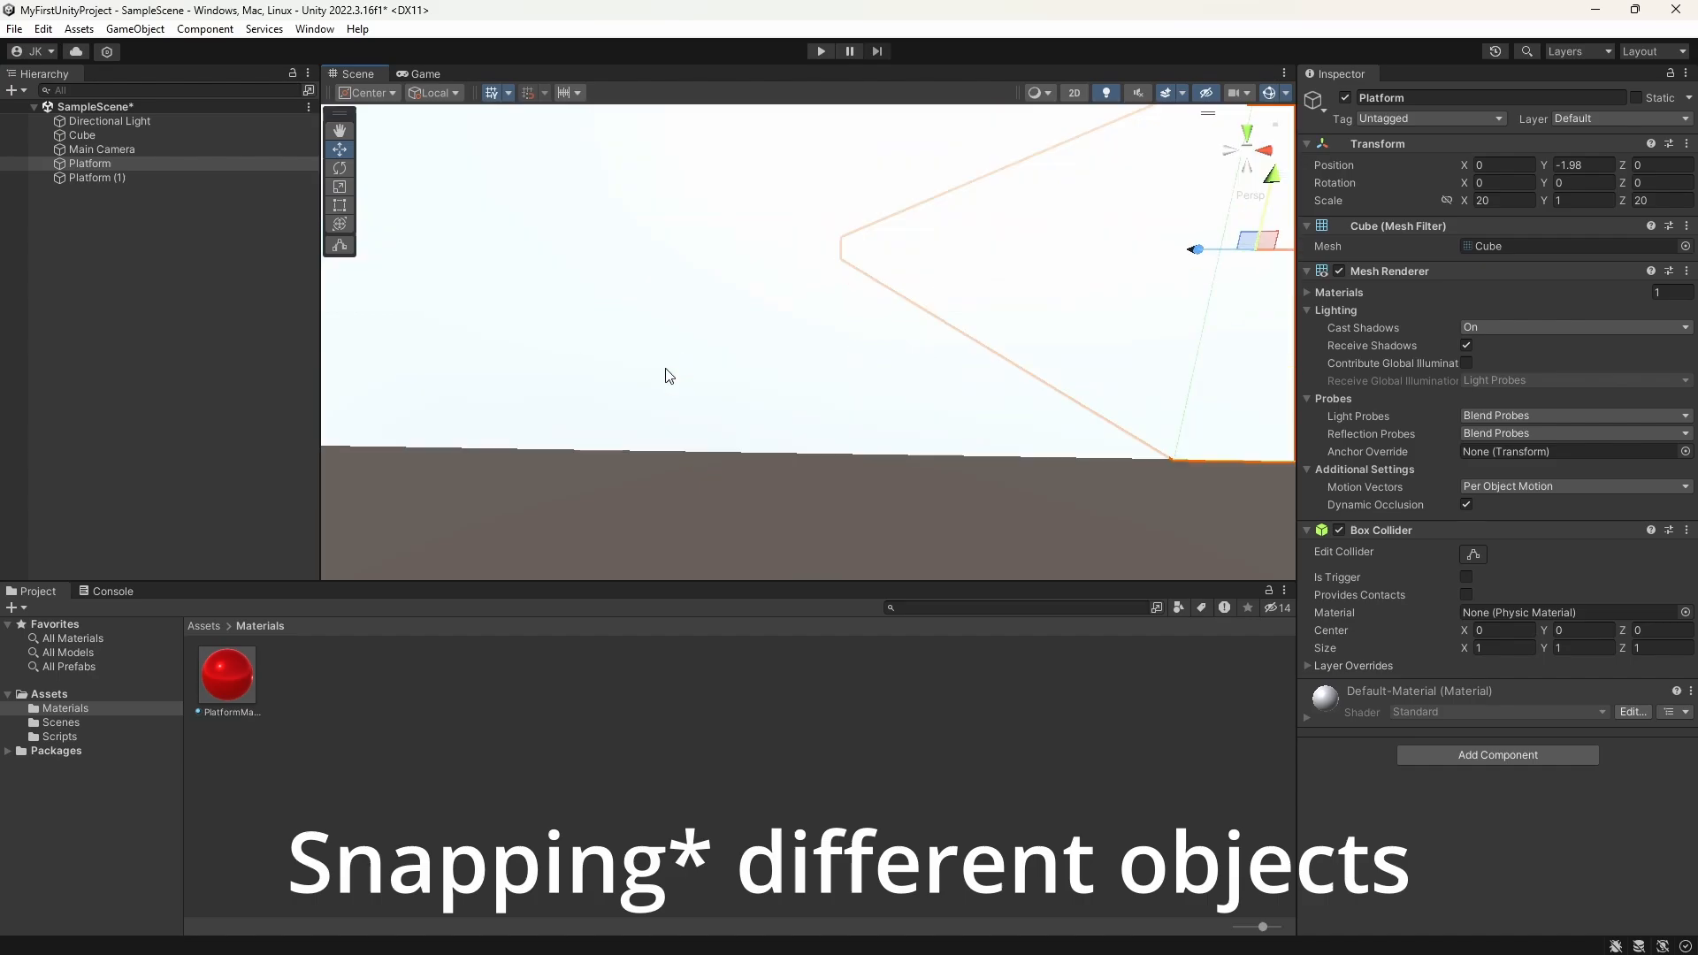
scroll(665, 370, "down", 5)
left_click(835, 425)
mouse_move(835, 423)
middle_mouse_down()
mouse_move(793, 421)
mouse_move(788, 440)
mouse_move(864, 417)
mouse_move(822, 451)
middle_mouse_up()
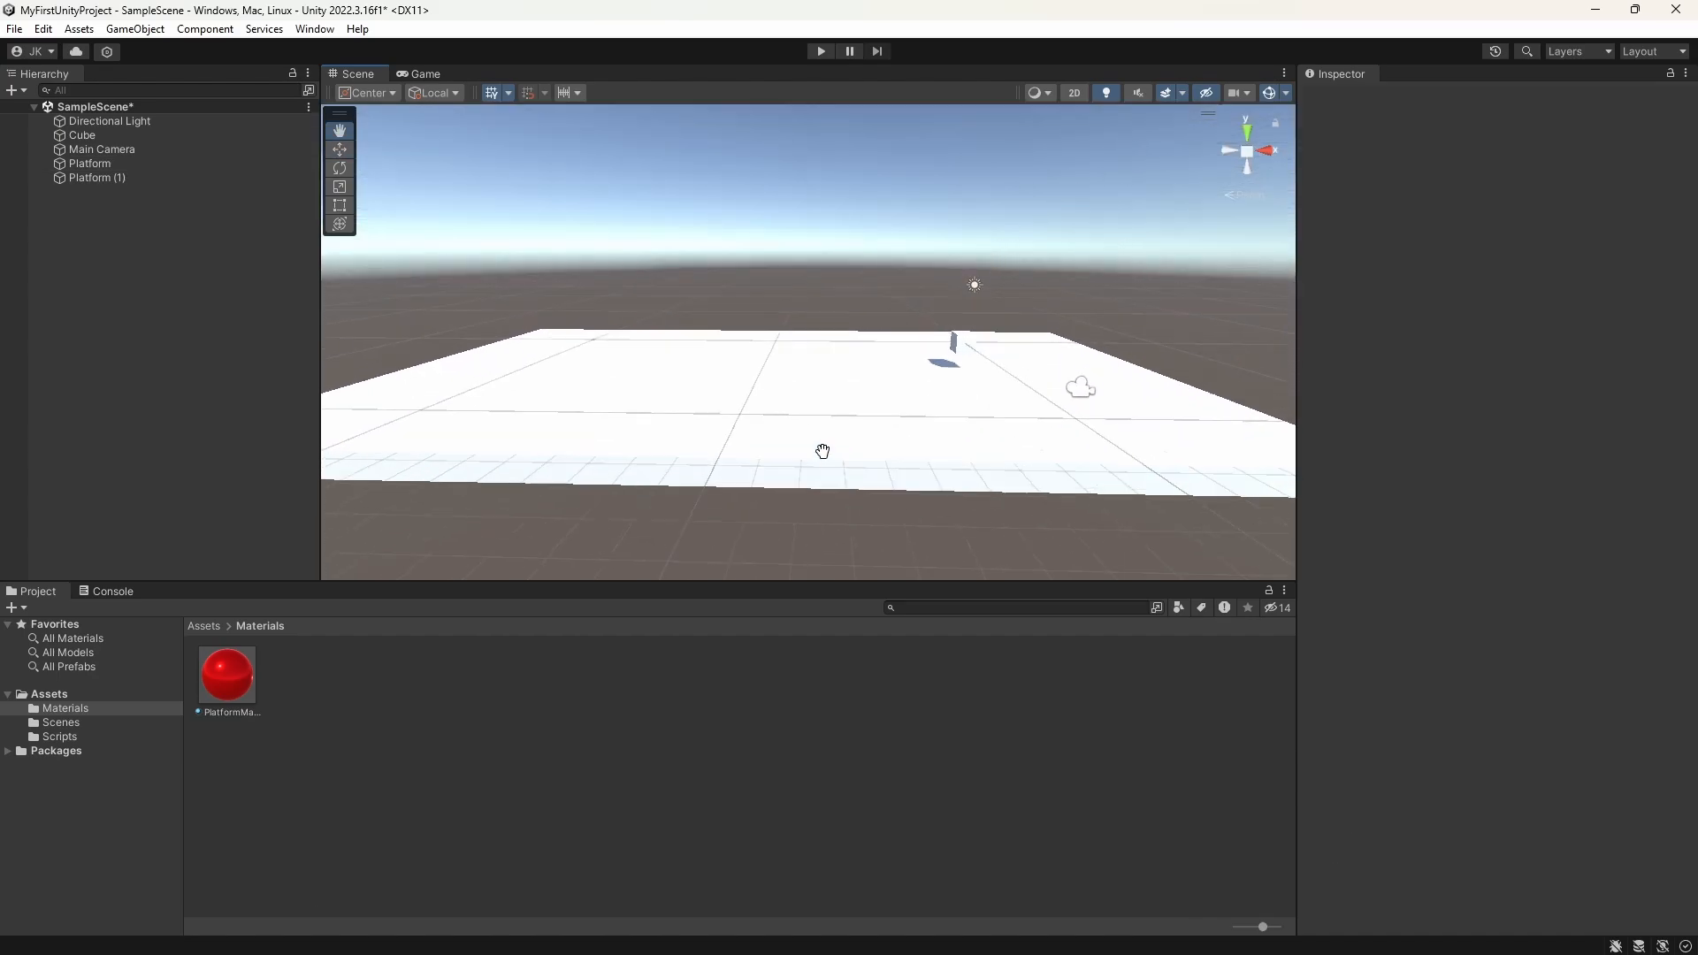
left_click(103, 178)
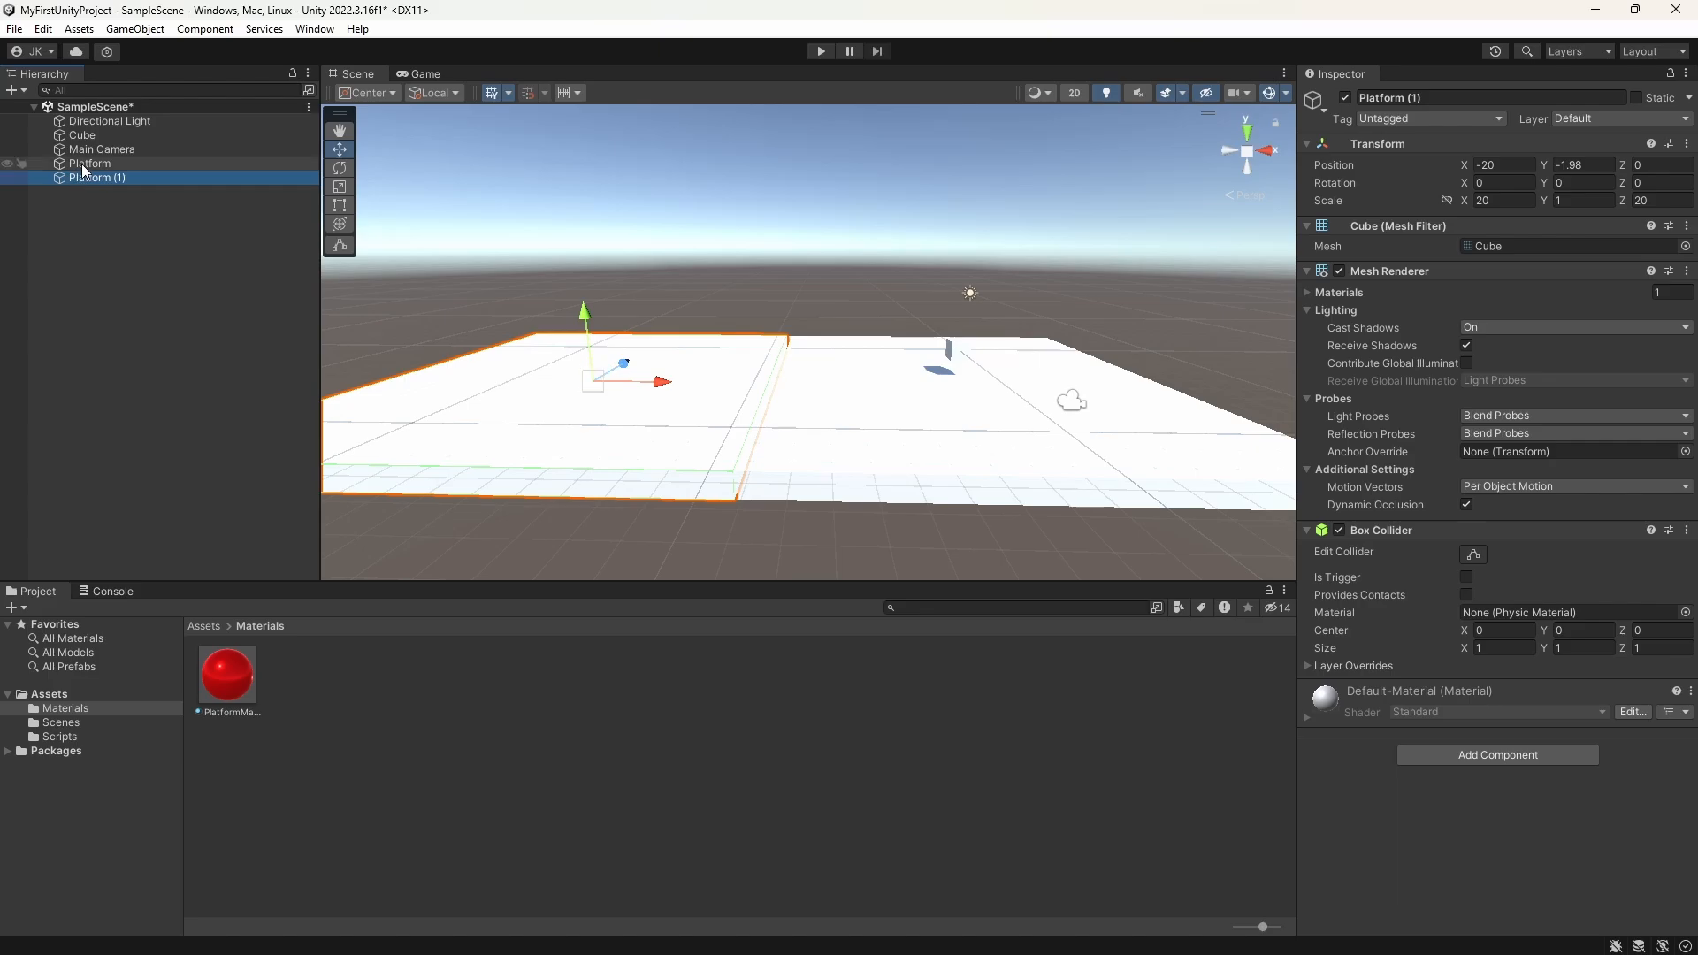
Step: Create an empty object in the scene and name it AllPlatforms
left_click(103, 223)
right_click(79, 235)
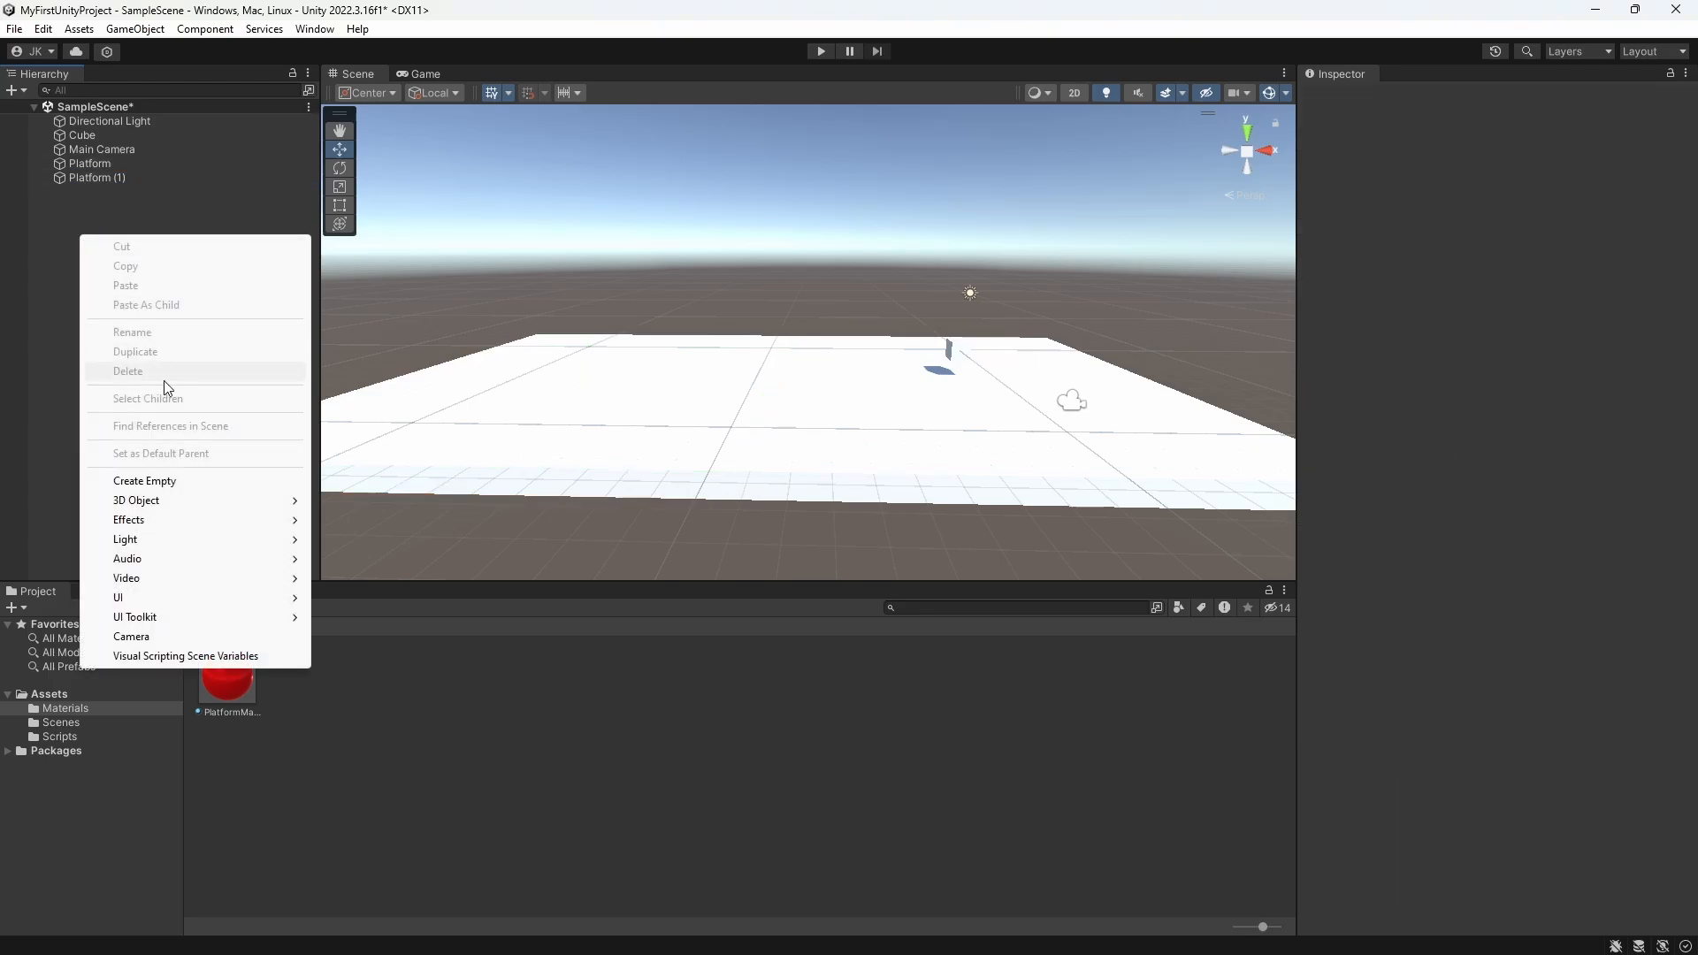
left_click(199, 485)
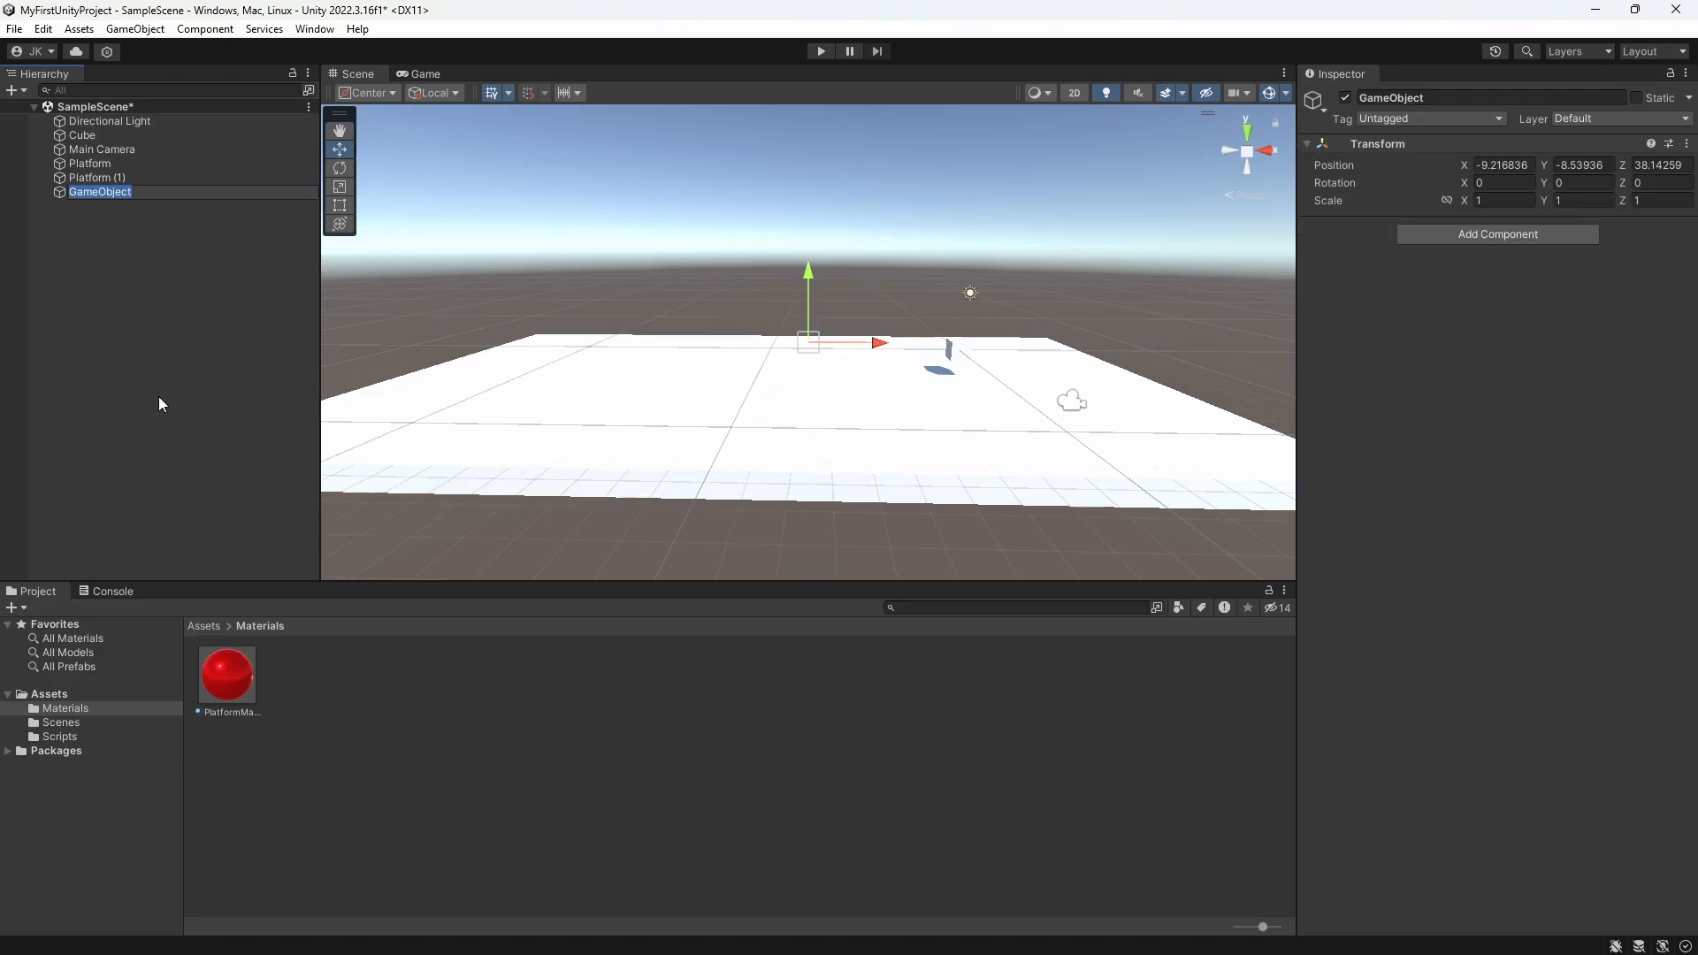
type("Plat")
key("BackSpace")
key("BackSpace")
key("BackSpace")
key("BackSpace")
type("AllPlatforms")
key("Return")
Step: Make Platform and Platform (1) children of the AllPlatforms object
left_click(92, 166)
left_click(92, 177, "shift")
left_click(98, 192)
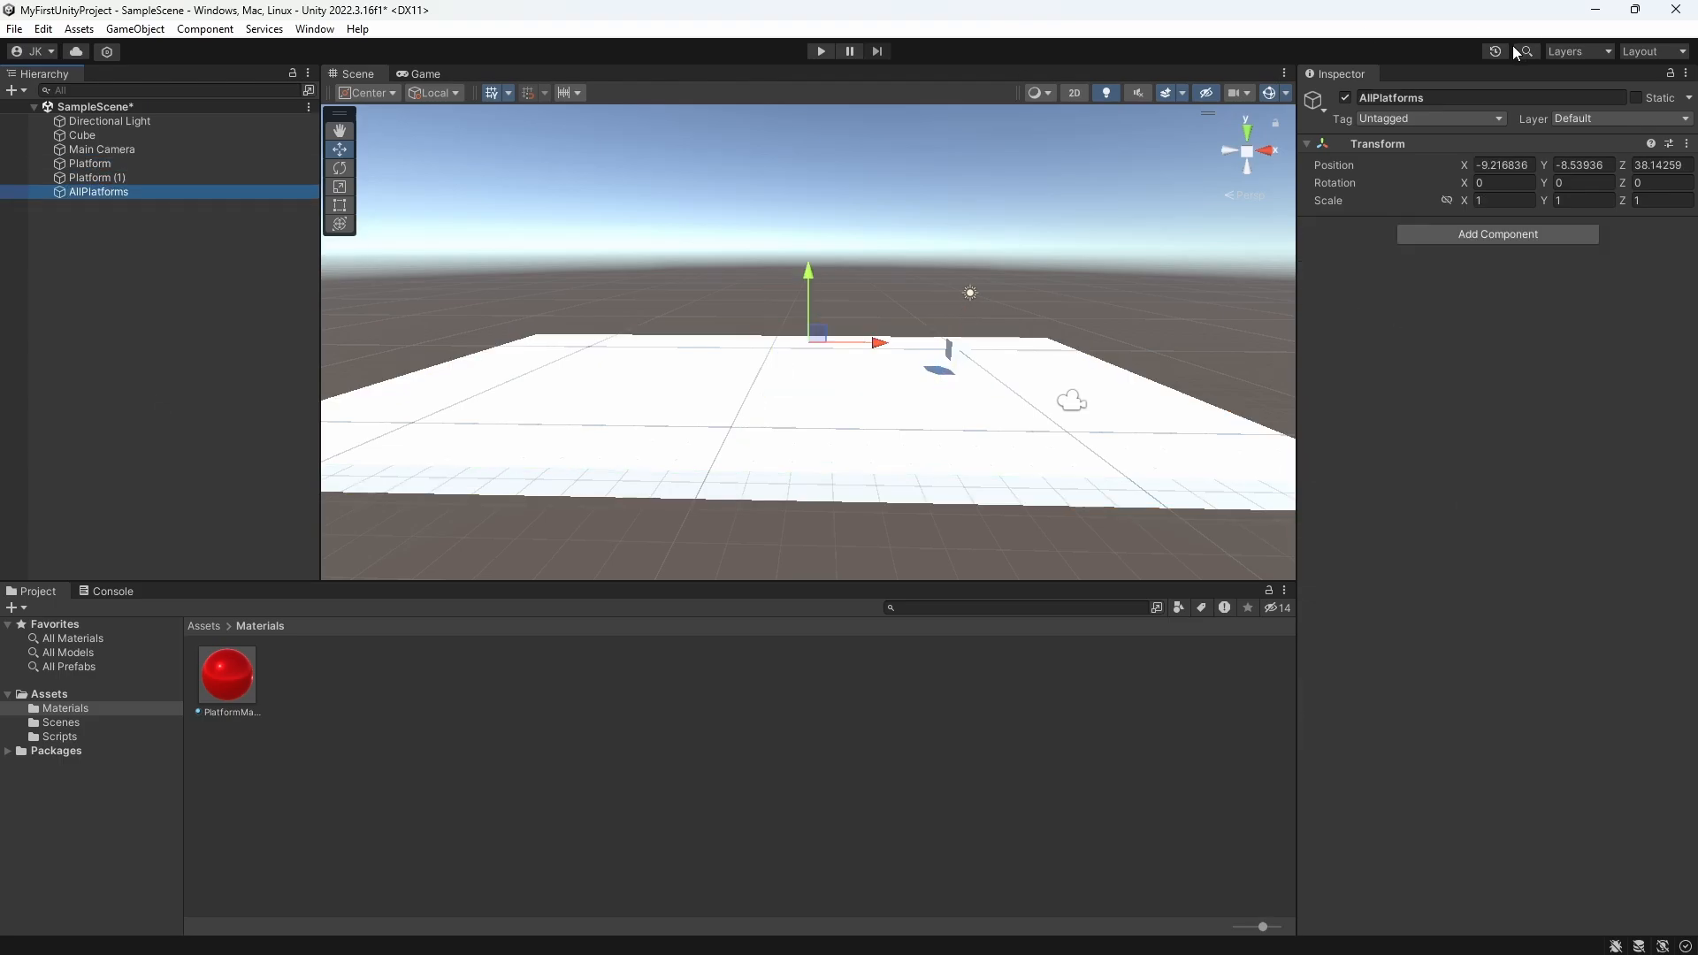
left_click(1497, 165)
left_click(87, 165)
left_click(92, 177, "shift")
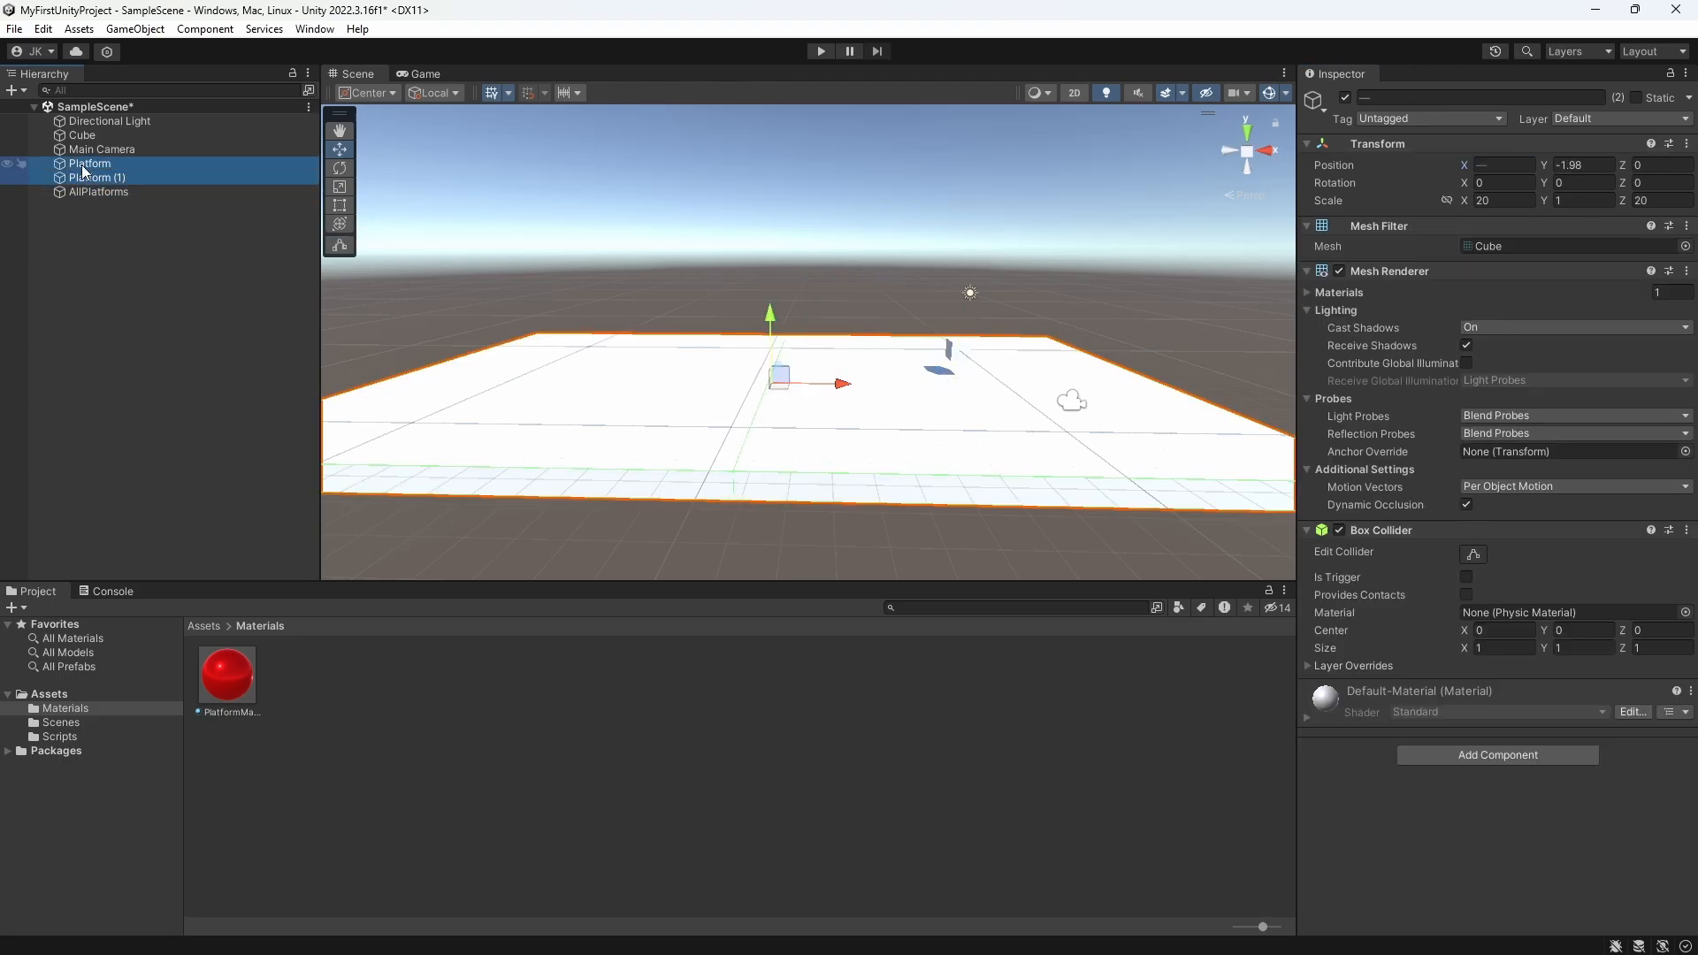
mouse_move(92, 177)
left_mouse_down()
mouse_move(83, 193)
mouse_move(87, 178)
left_mouse_up()
Step: Apply PlatformMaterial to both platforms
left_click_drag(237, 672, 103, 189)
left_click(869, 555)
mouse_move(800, 397)
middle_mouse_down()
mouse_move(701, 356)
mouse_move(736, 406)
mouse_move(736, 354)
mouse_move(814, 418)
middle_mouse_up()
scroll(736, 405, "up", 3)
scroll(735, 354, "down", 3)
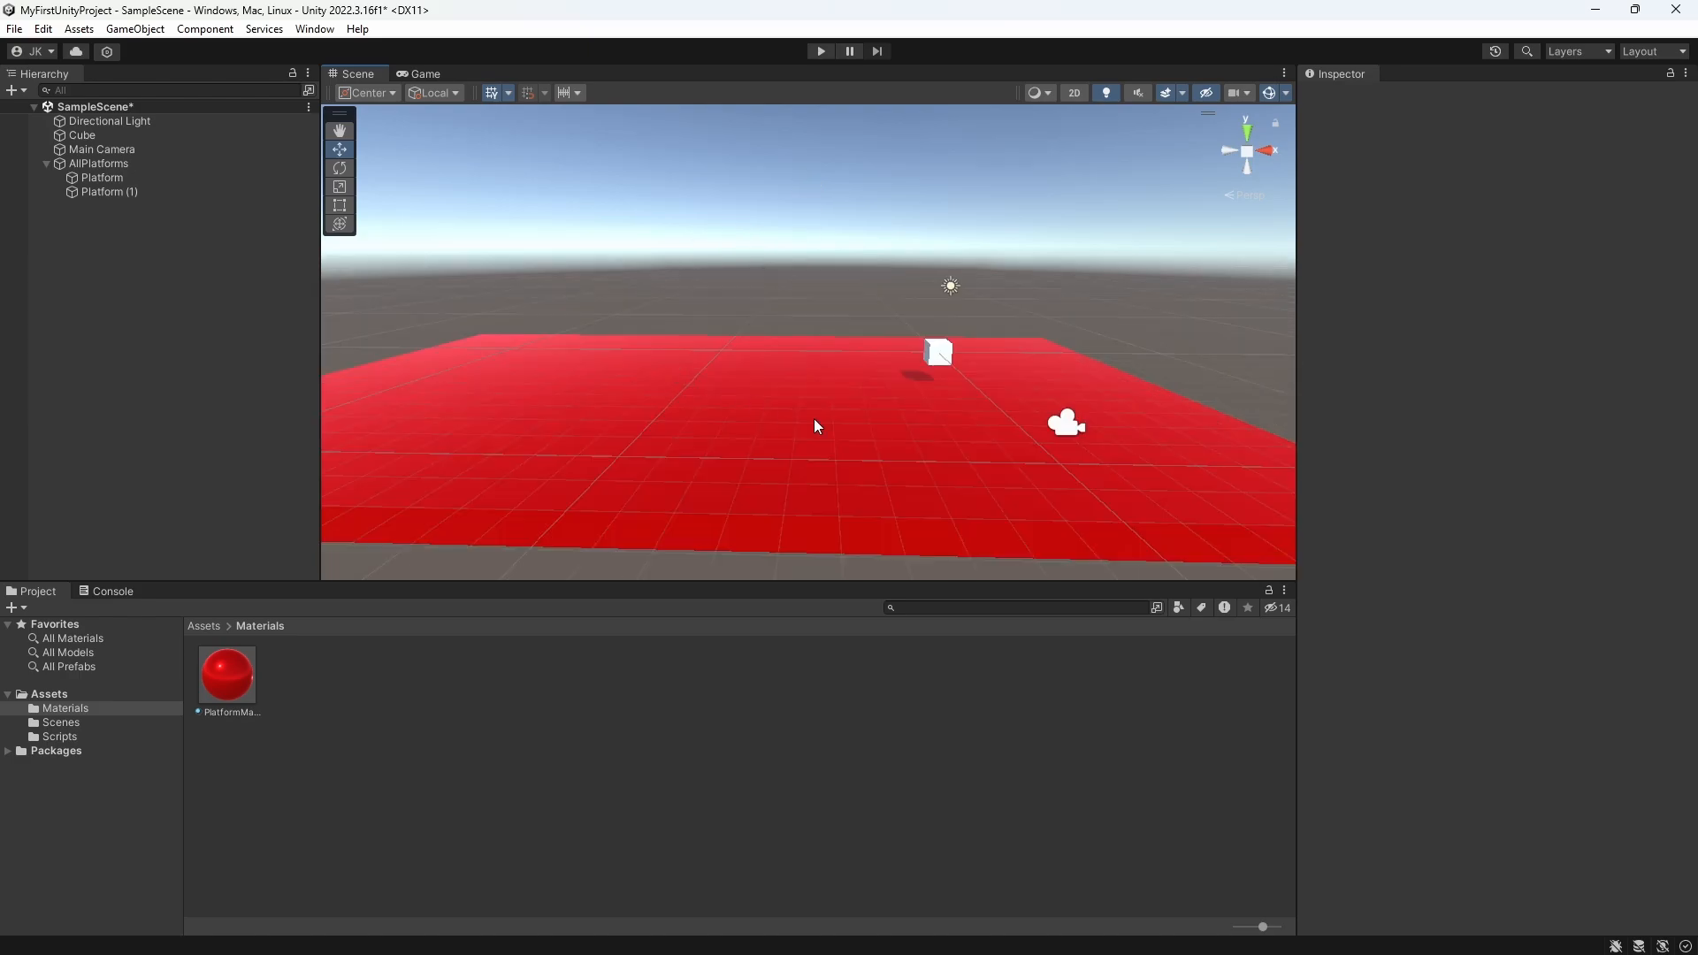
scroll(877, 395, "up", 5)
Step: Change PlatformMaterial's albedo to green, about R 10, G 226, B 0, and its emission colour to about R 39, G 109, B 0
left_click(234, 677)
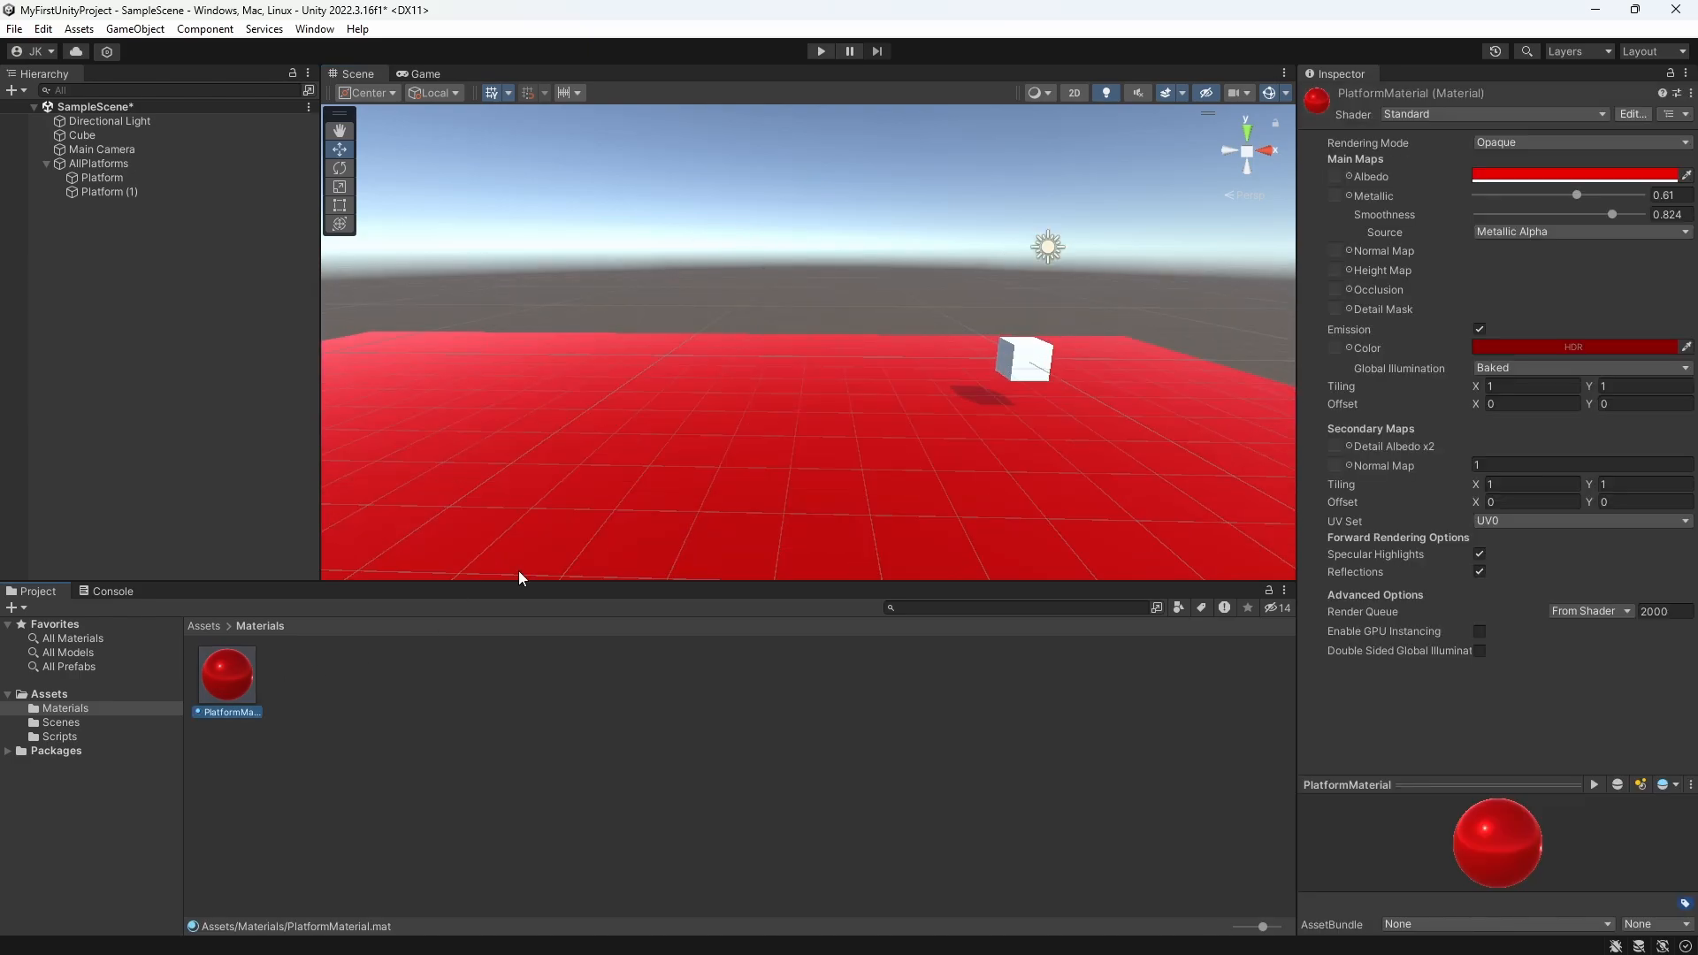
left_click(1499, 174)
left_click_drag(1562, 226, 1552, 230)
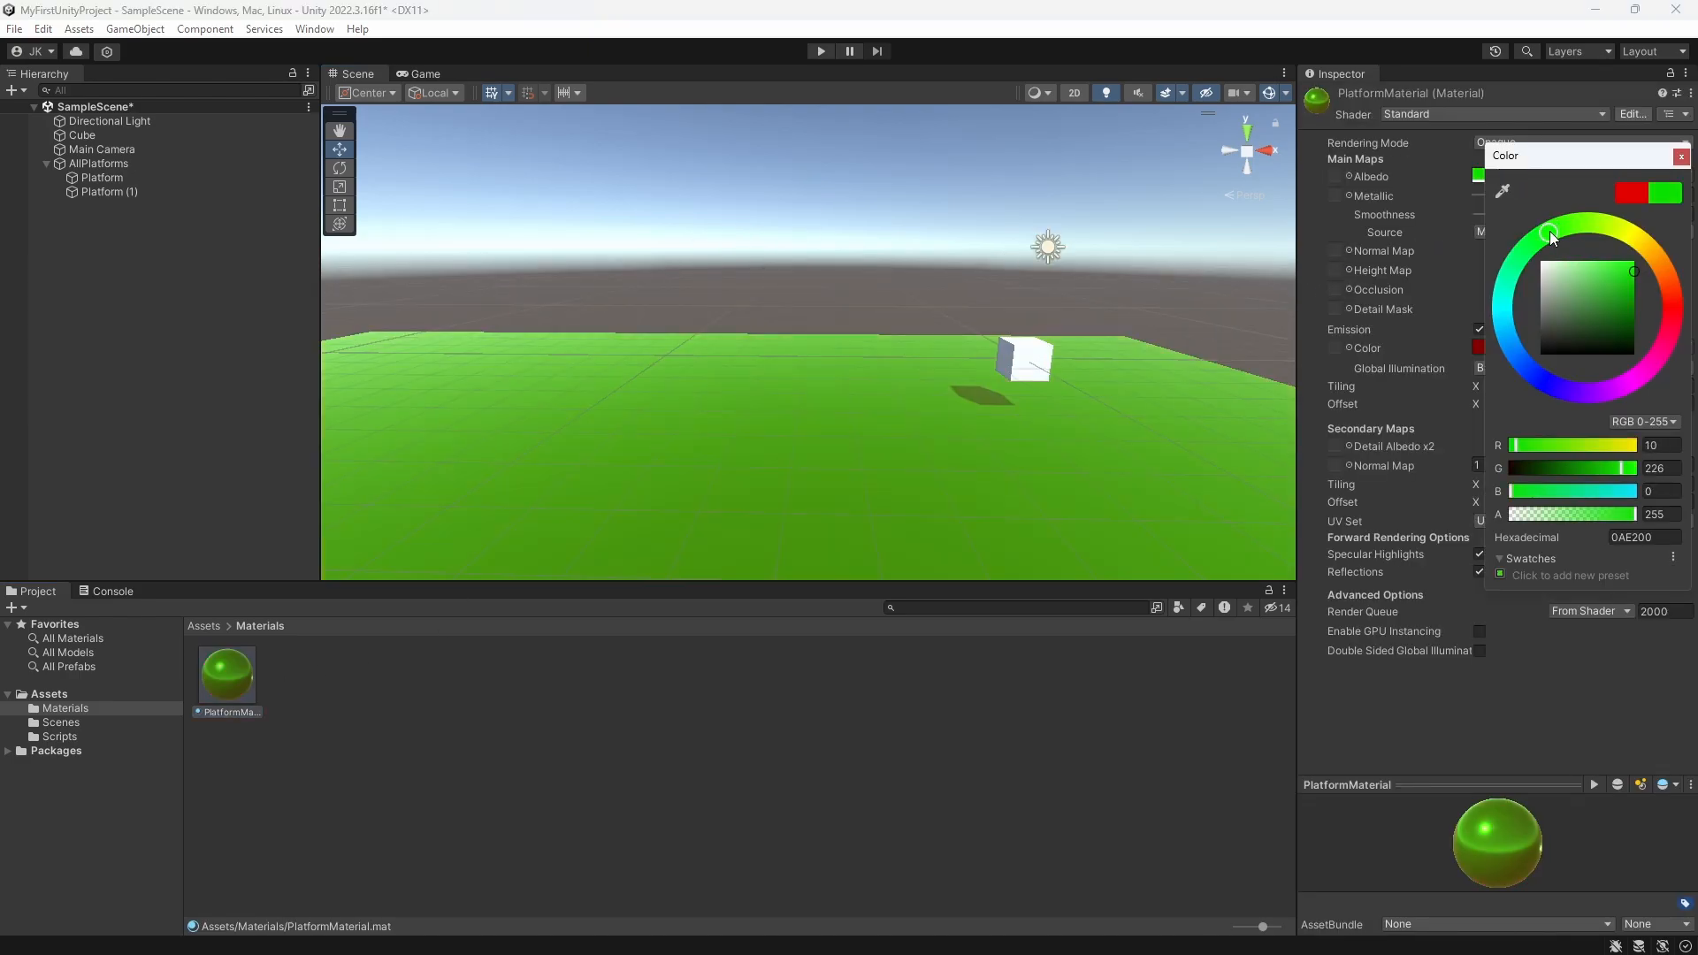
left_click(1479, 347)
left_click_drag(1588, 396, 1574, 395)
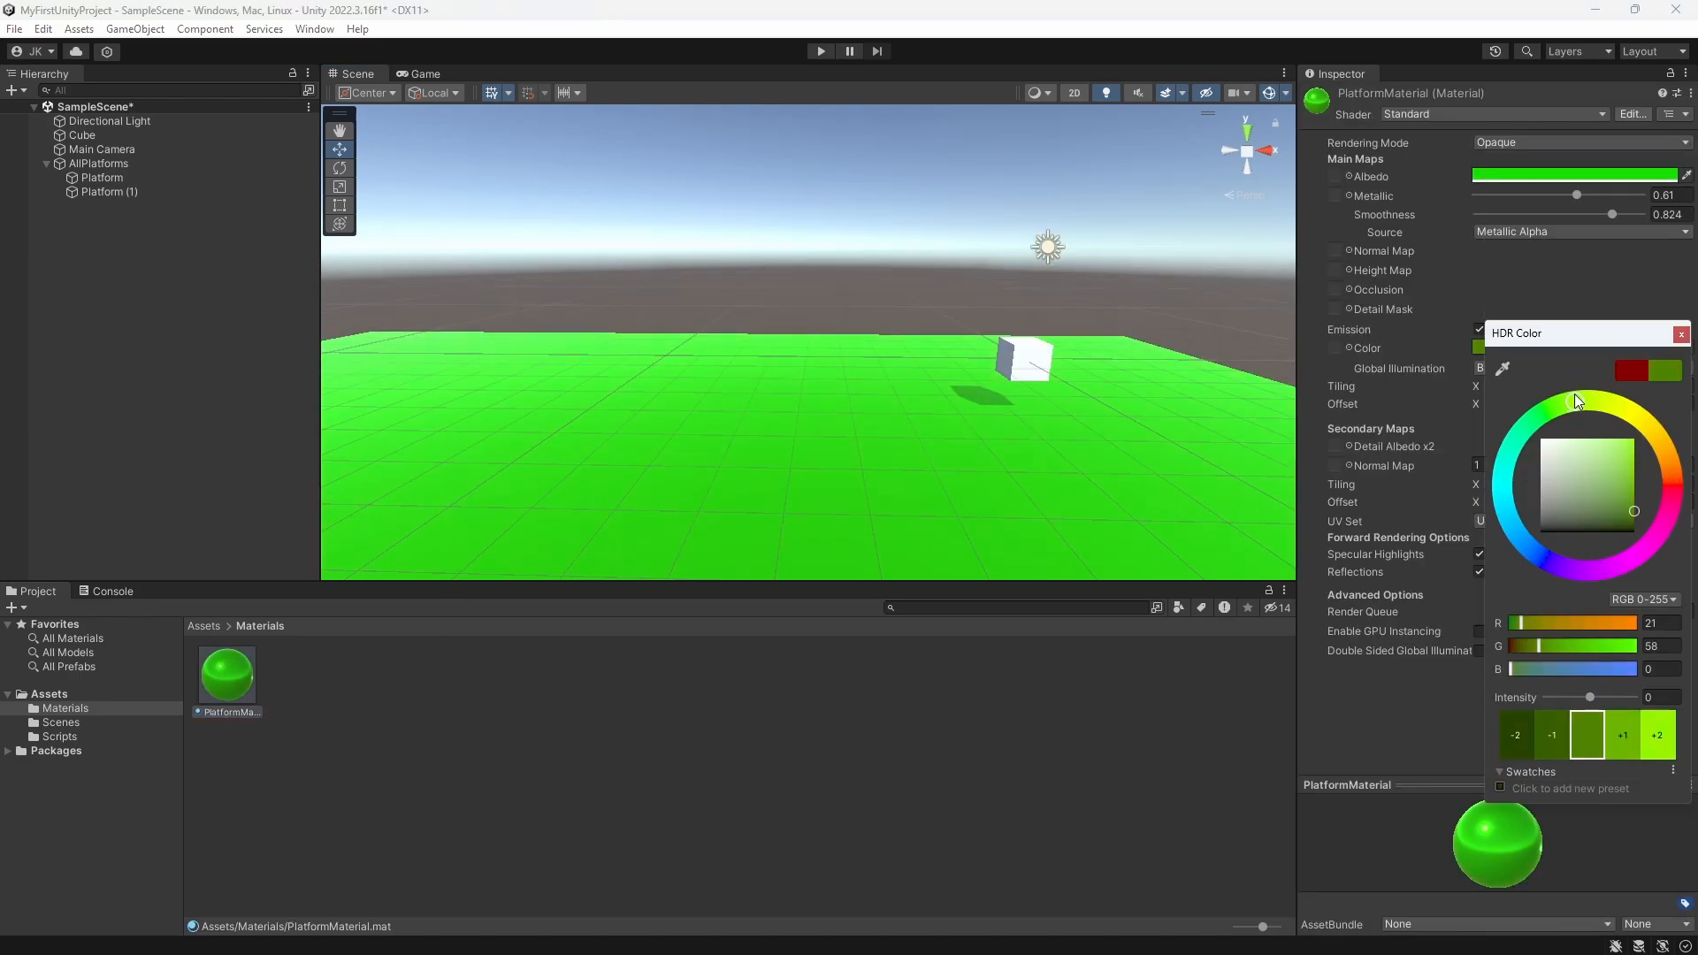
mouse_move(1638, 497)
left_mouse_down()
mouse_move(1639, 437)
mouse_move(1659, 520)
mouse_move(1660, 500)
left_mouse_up()
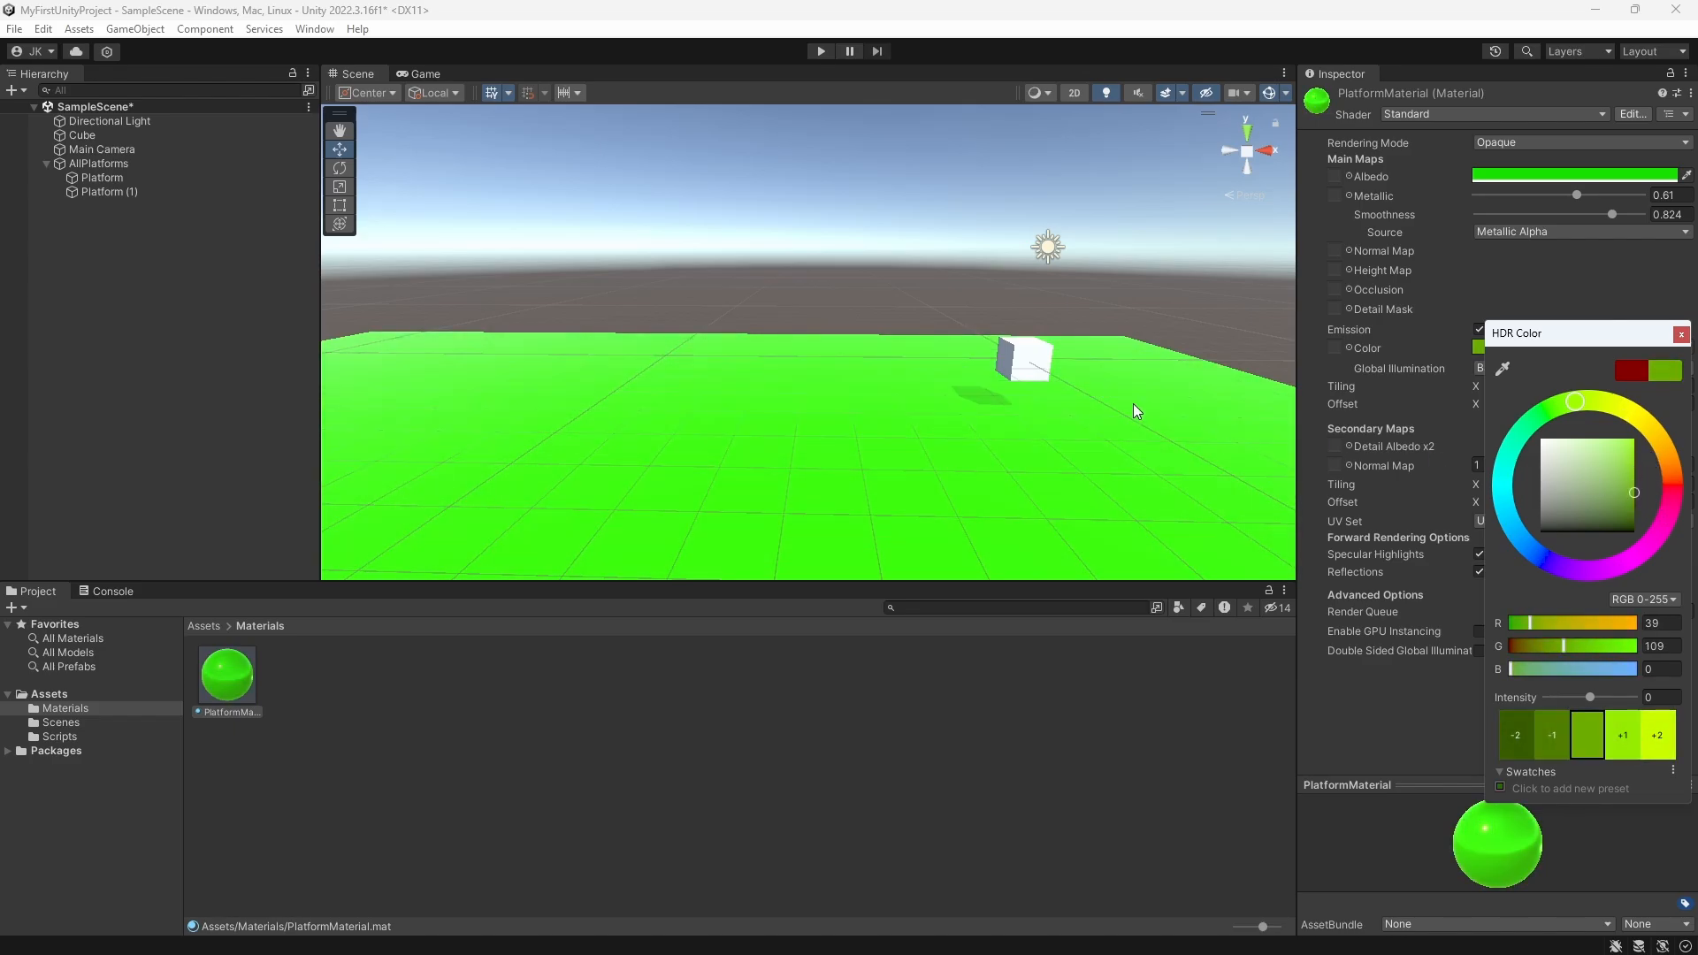
Step: Collapse the AllPlatforms group, add a sphere and place it above the platforms at about X -13.38, Y 0, Z 0
middle_click_drag(879, 382, 817, 410)
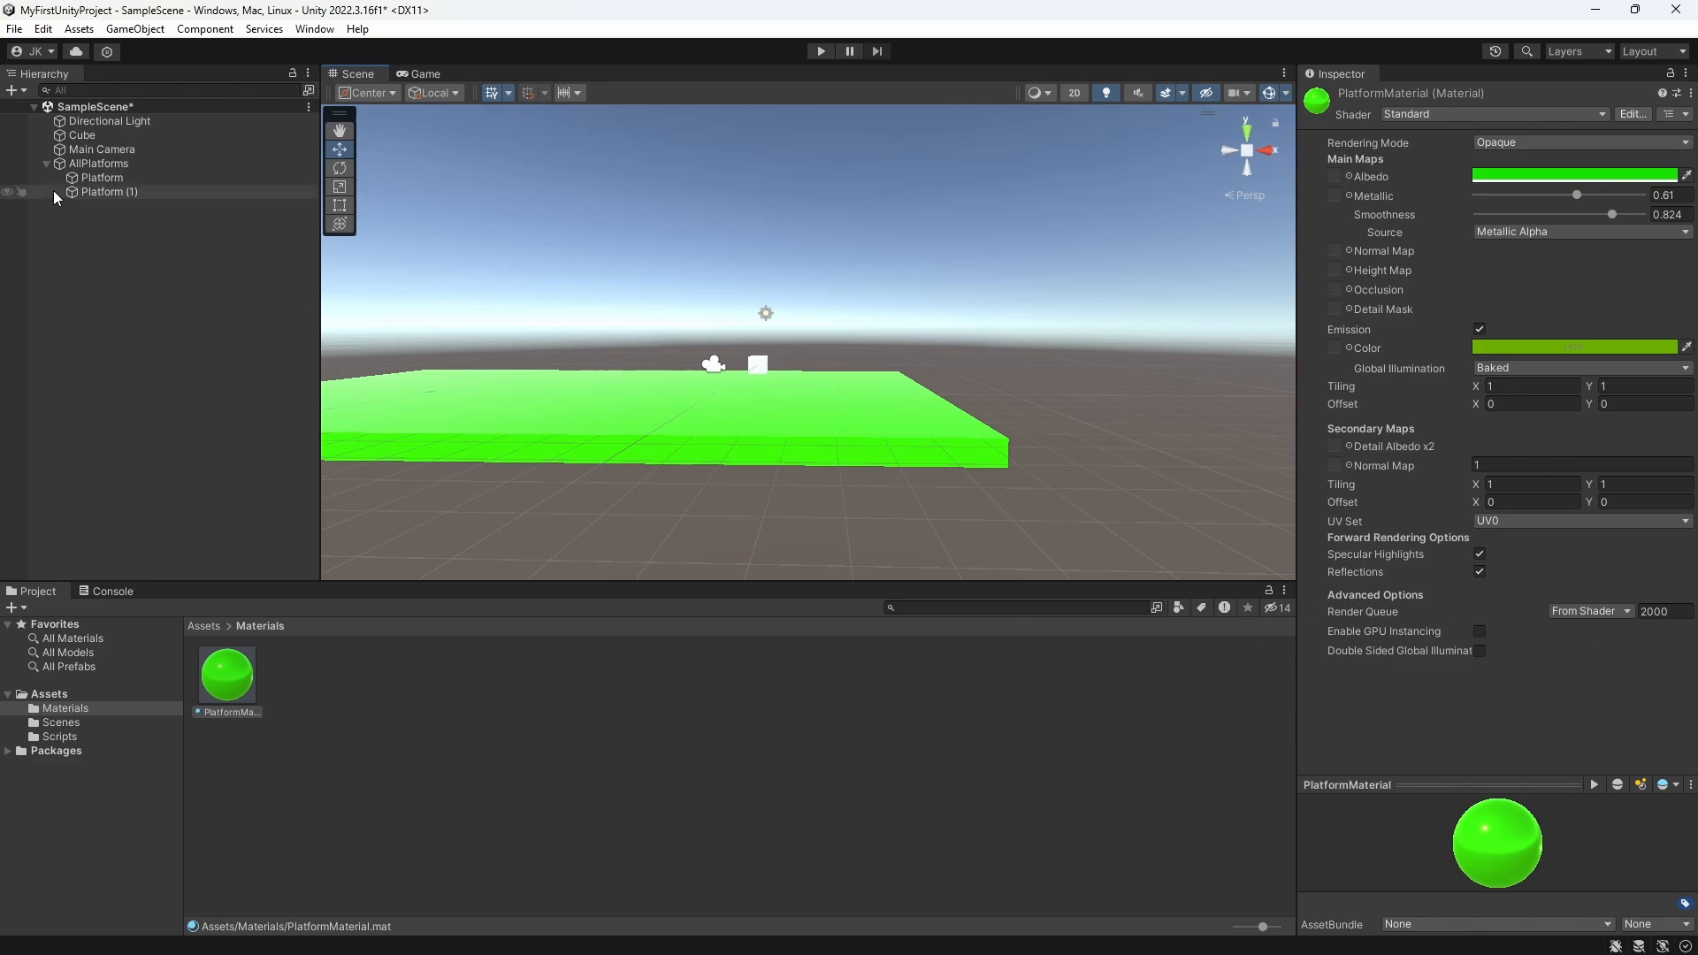
left_click(46, 162)
middle_click_drag(586, 431, 680, 381)
scroll(639, 460, "up", 3)
right_click(183, 246)
mouse_move(266, 511)
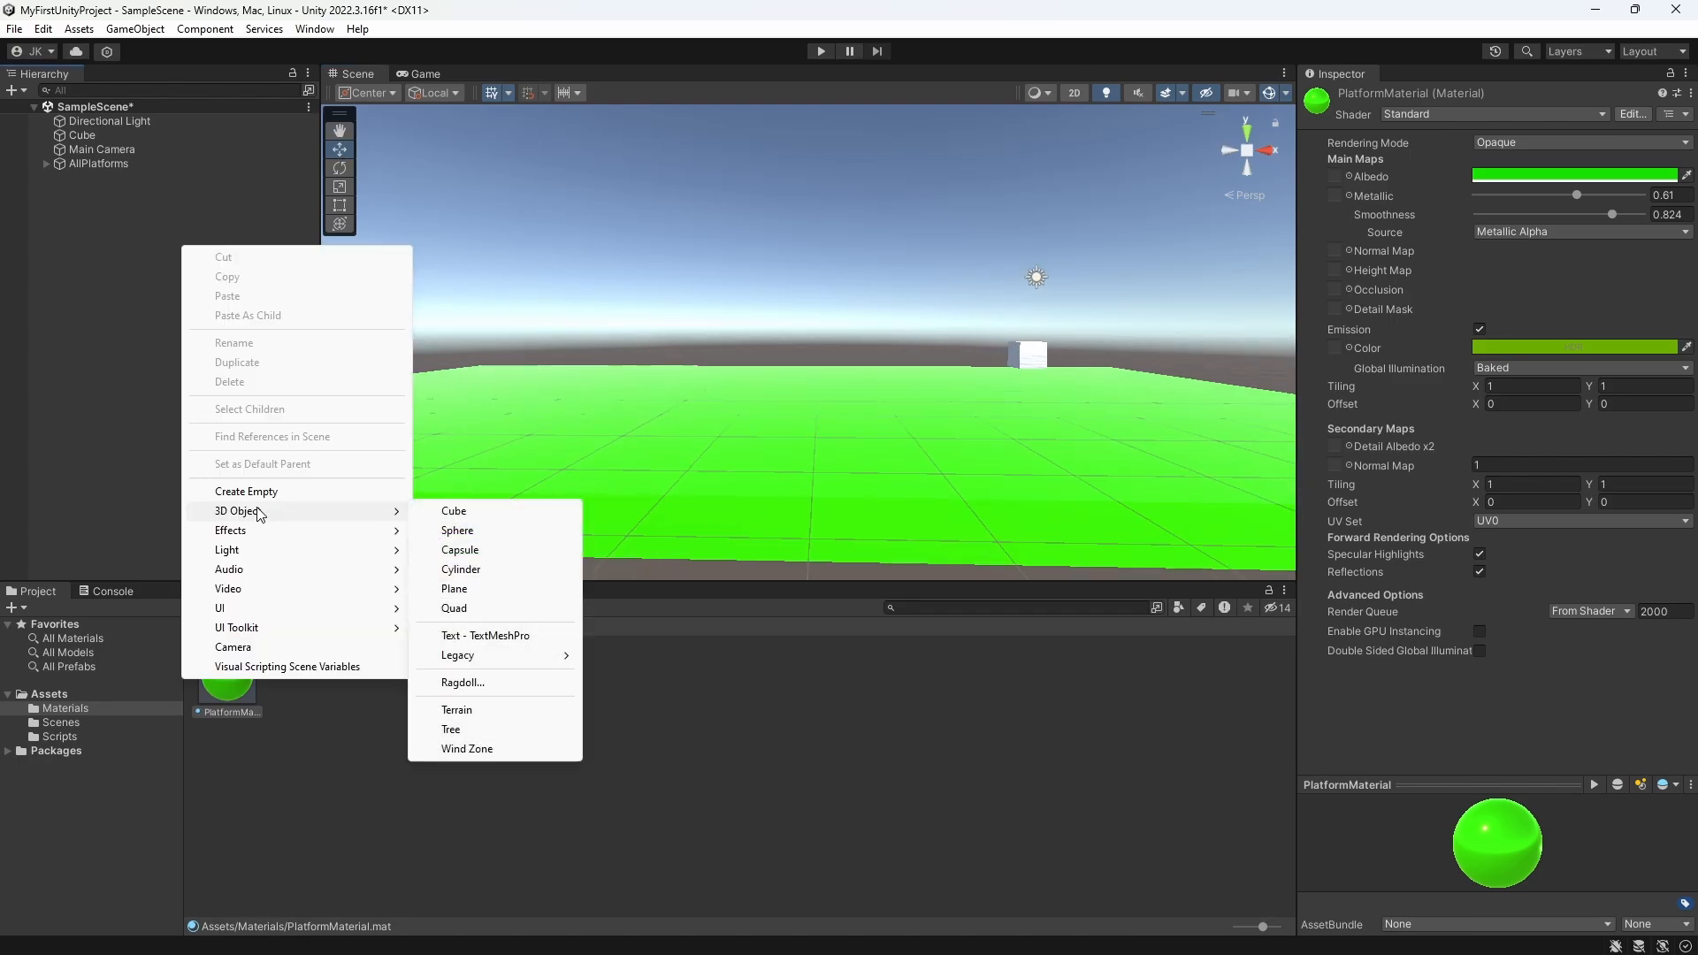
left_click(460, 532)
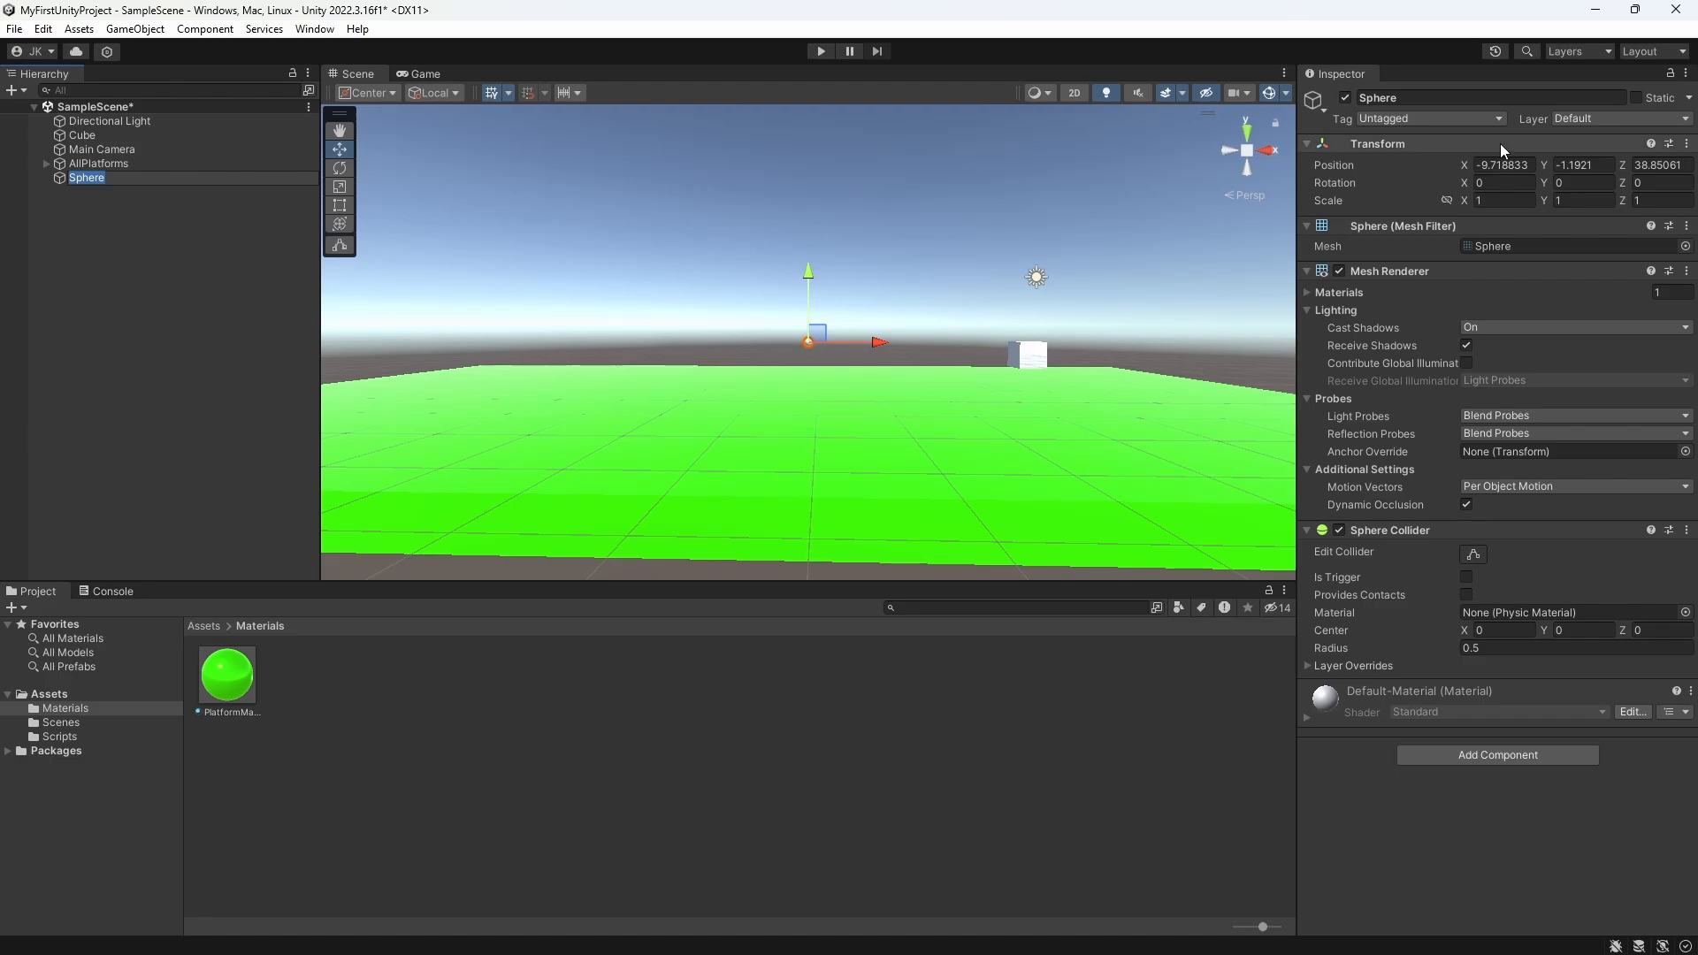
left_click(1486, 166)
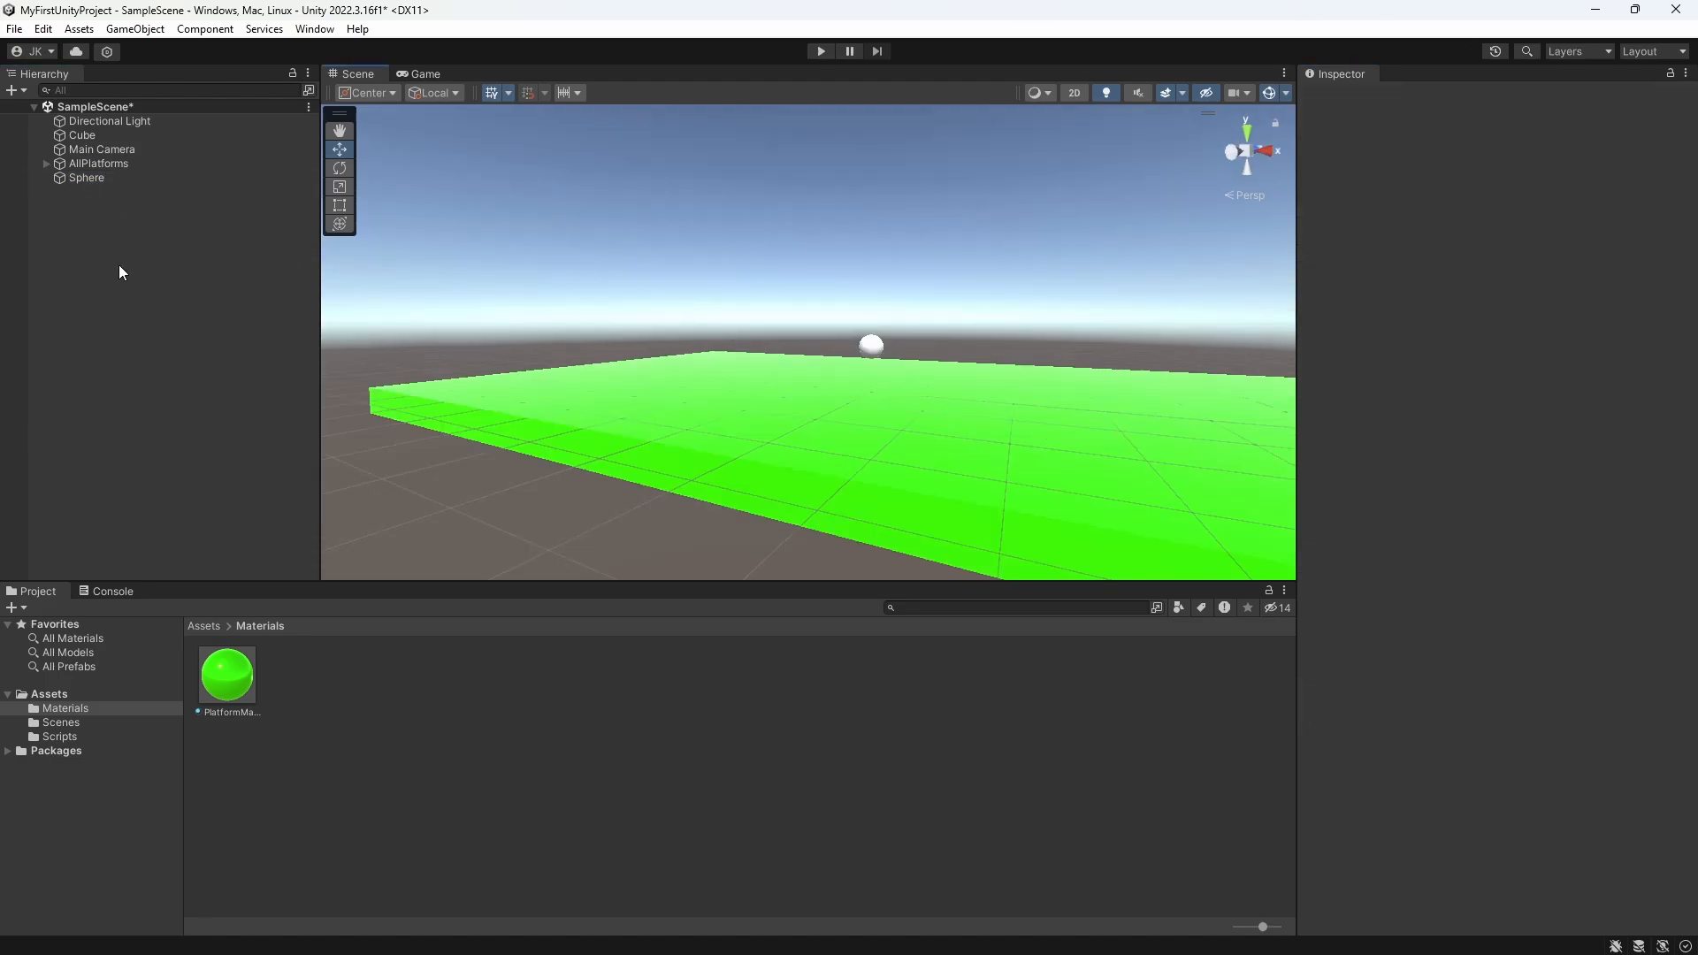
Step: Add a capsule to the scene and place it above the green platforms near the cube
right_click(190, 301)
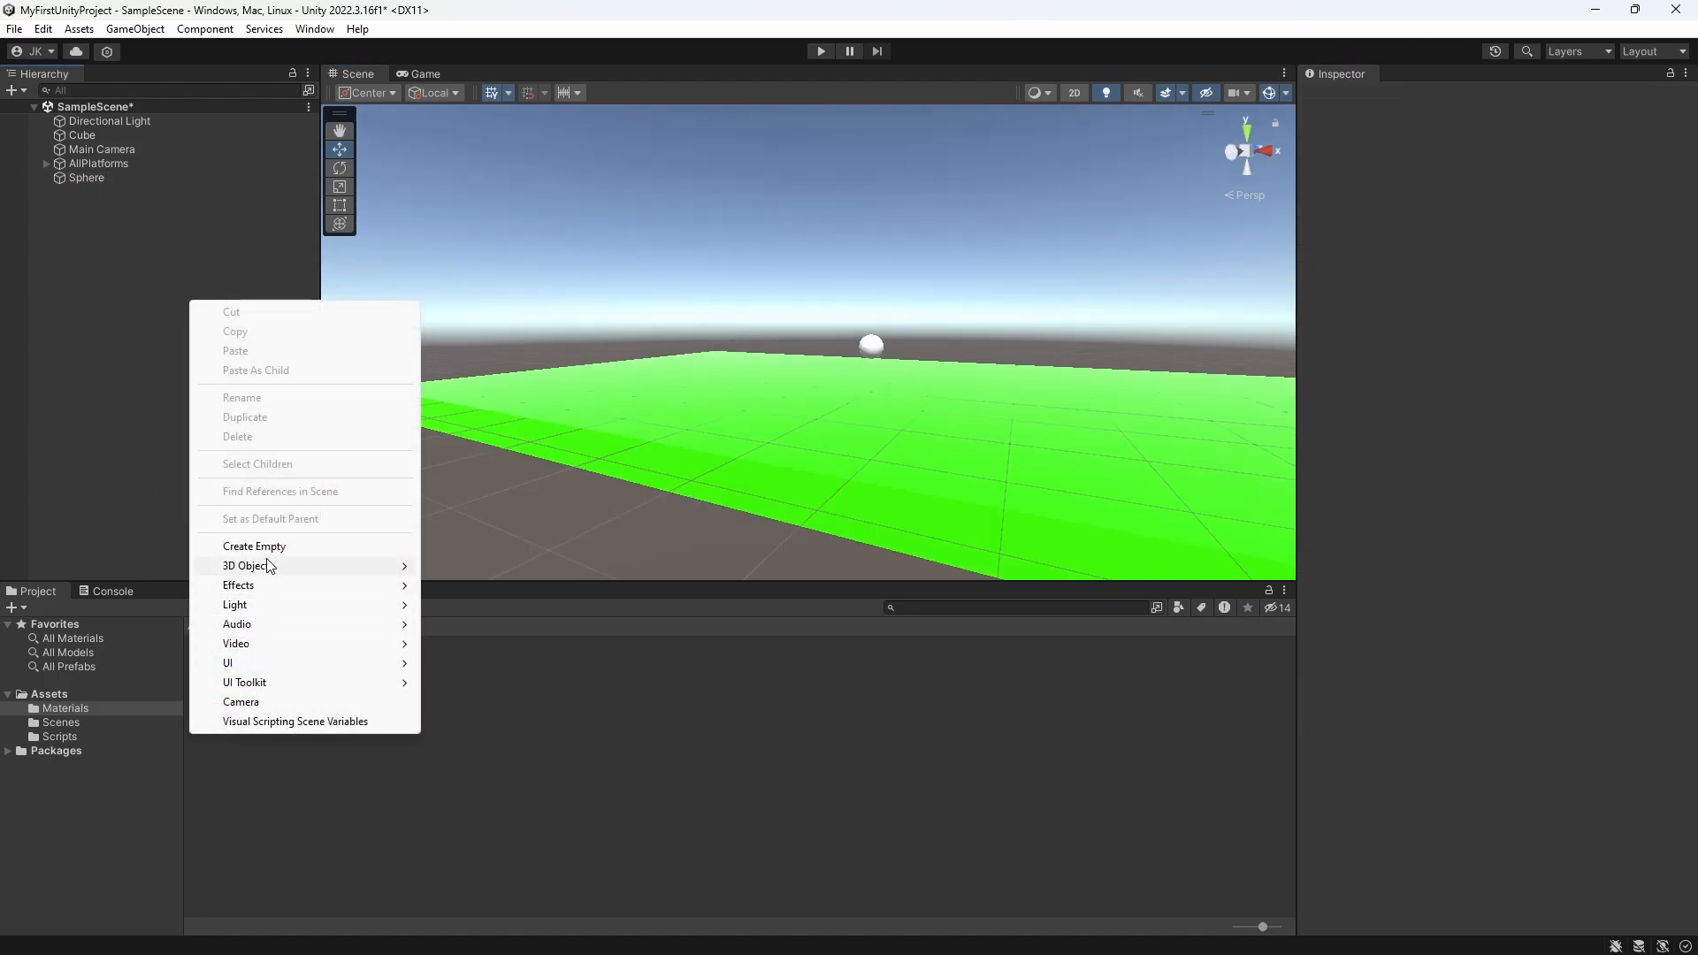
mouse_move(270, 566)
left_click(518, 601)
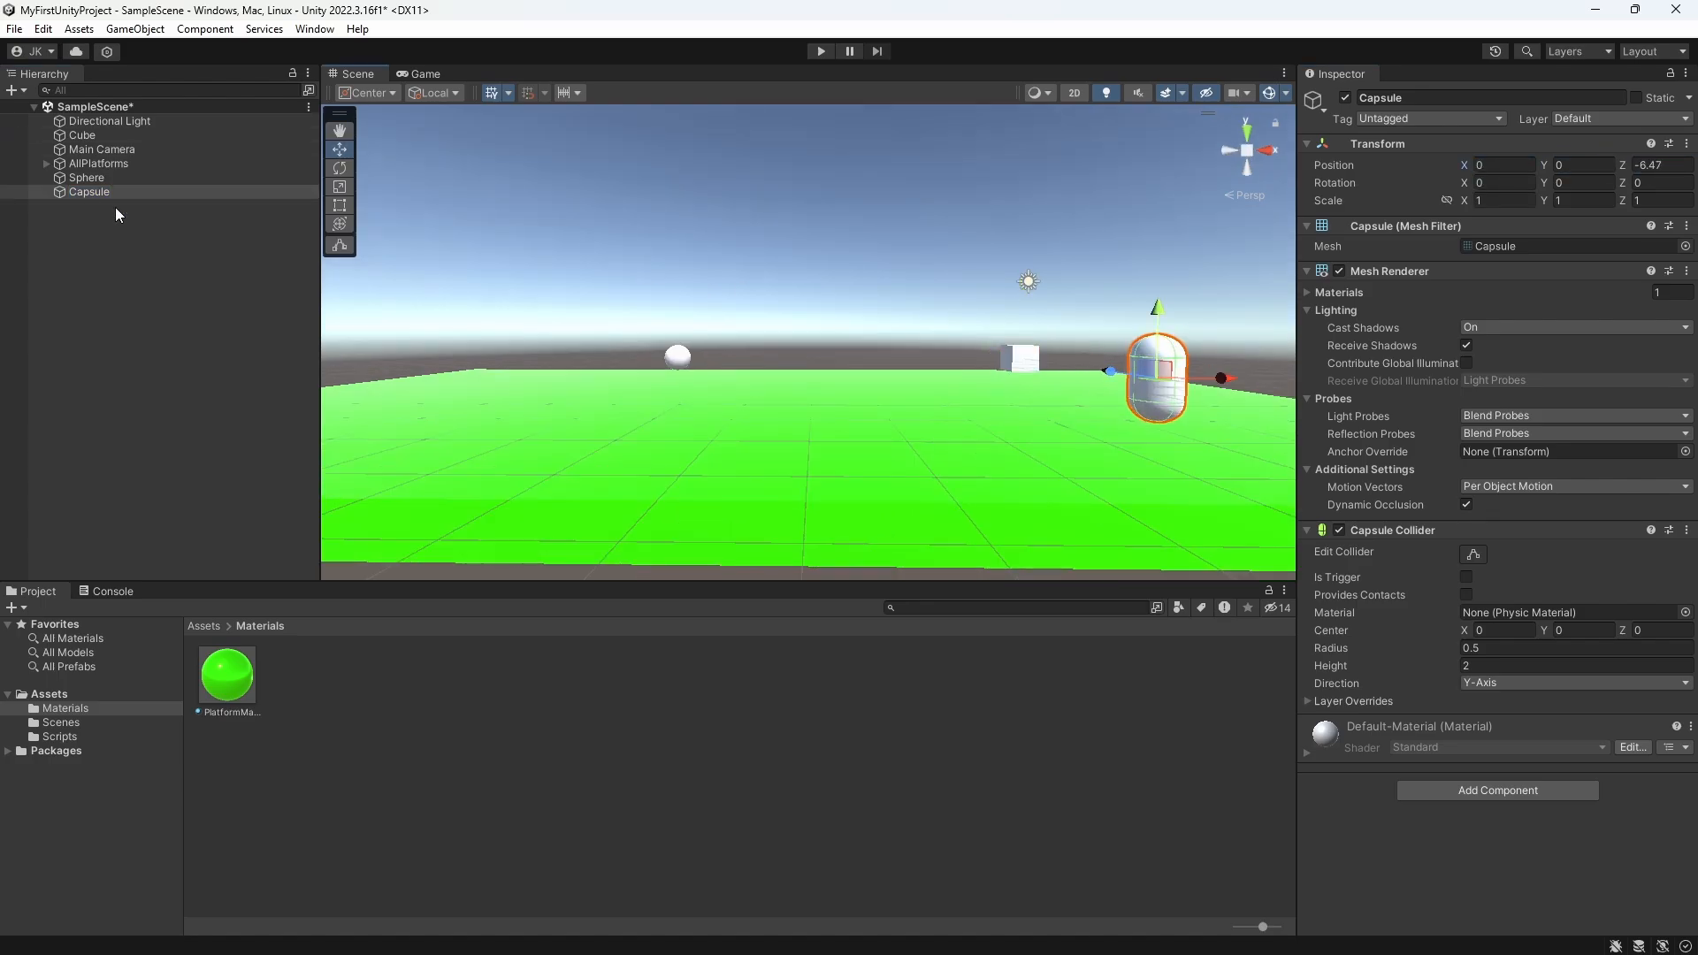
Step: Add a quad to the scene and place it at about X -7.29, Y 0, Z -3.88
right_click(128, 244)
mouse_move(265, 509)
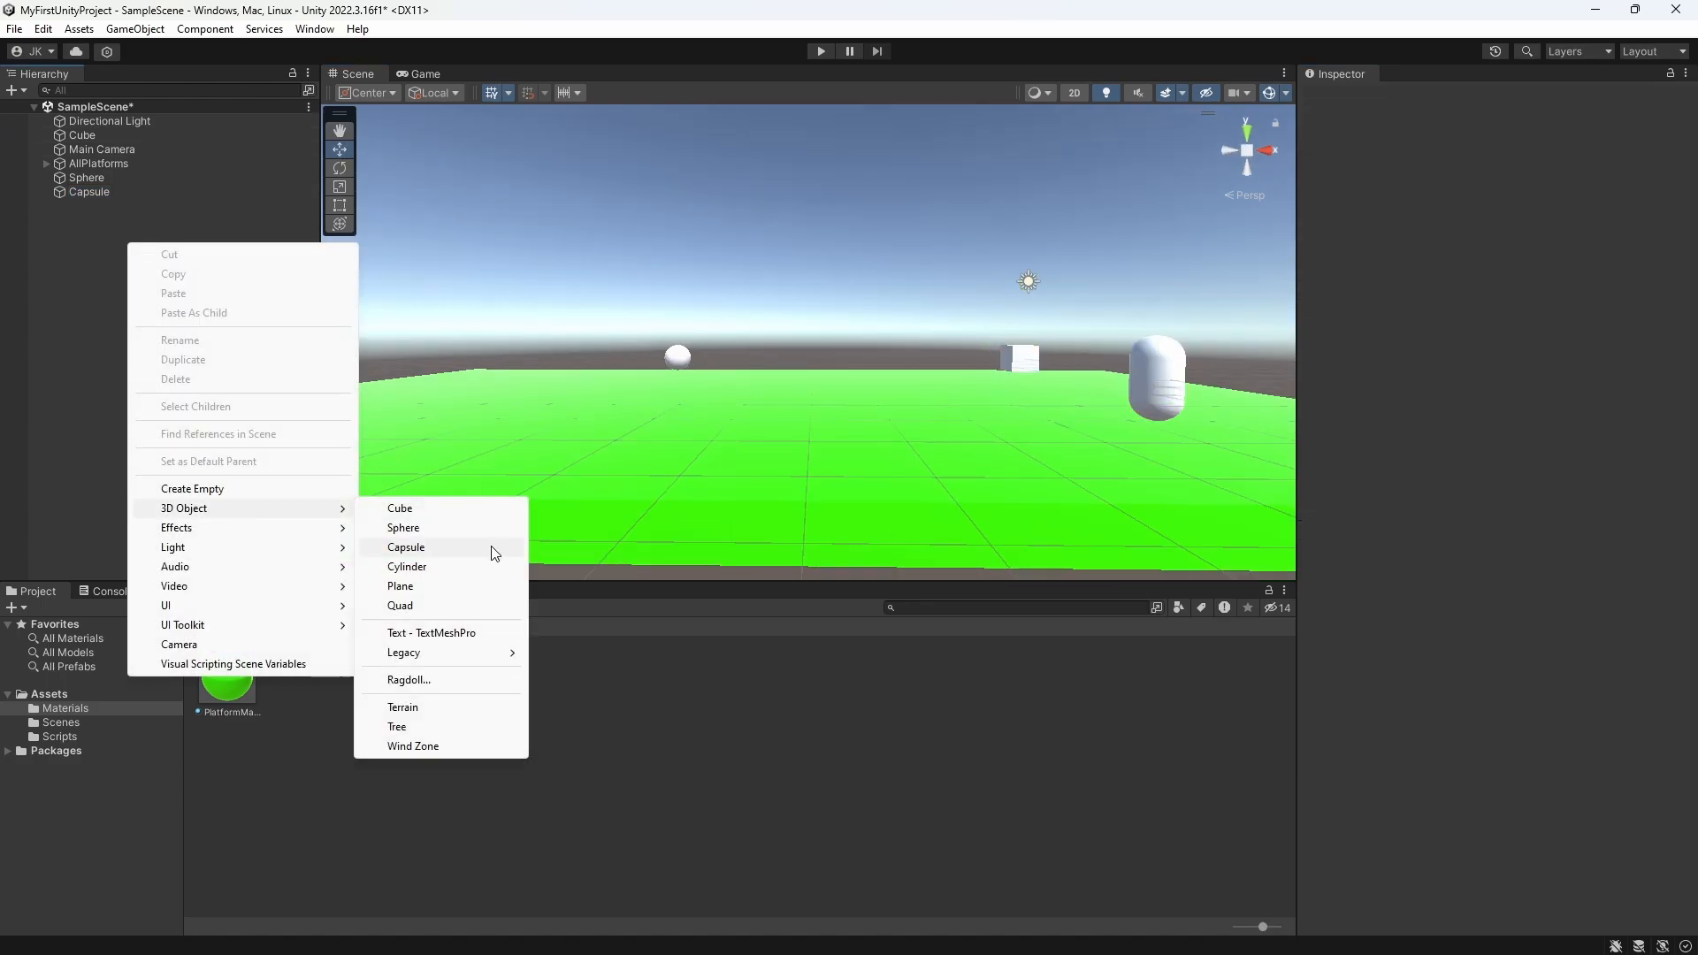
left_click(401, 605)
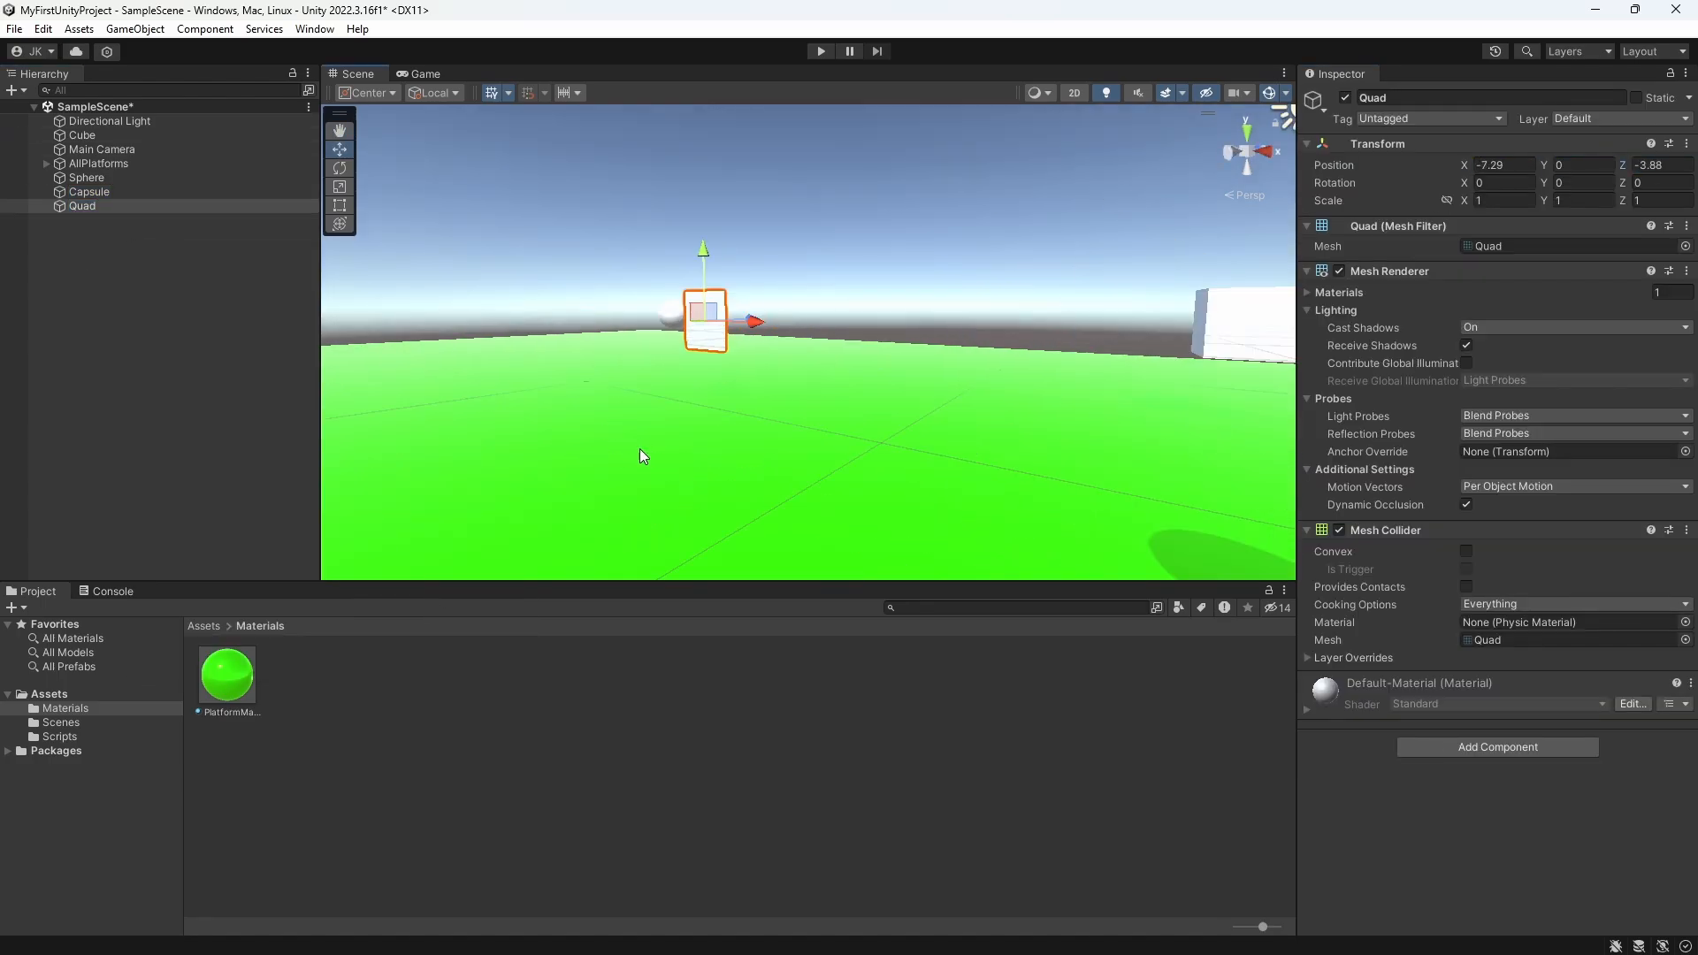
Step: Add a cylinder to the scene and set its position to 0, 0, 0
right_click(87, 248)
left_click(380, 573)
left_click(1504, 165)
type("0")
left_click(1585, 165)
type("0")
left_click(1667, 166)
type("0")
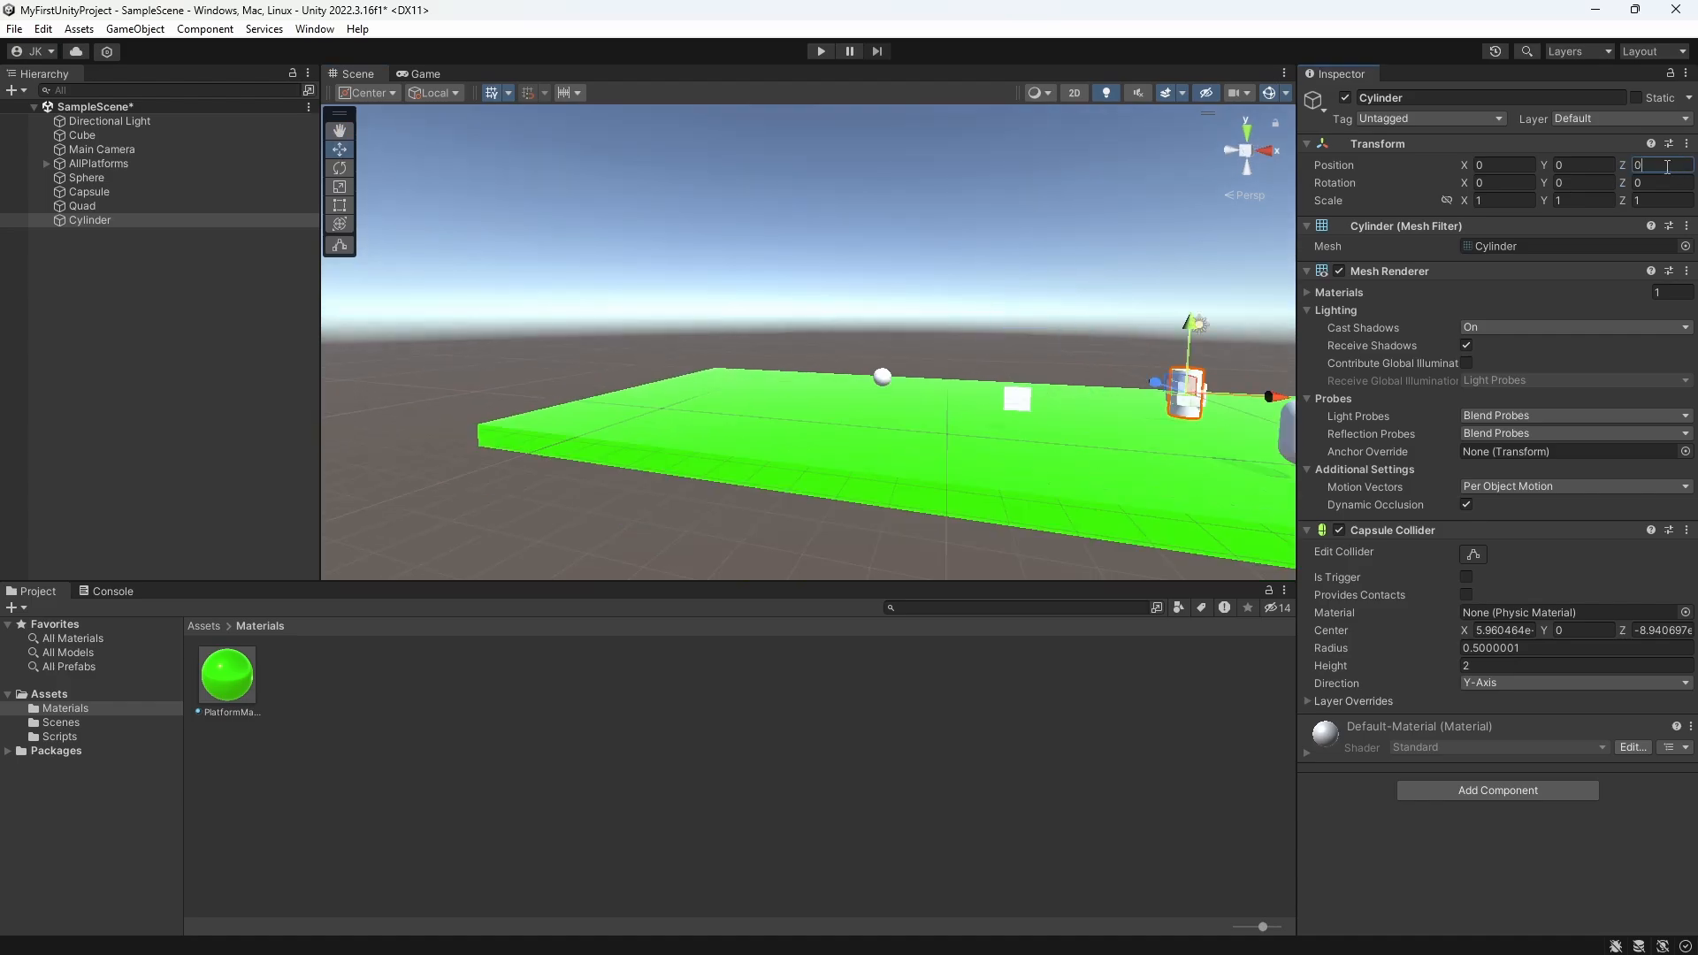
Step: Move the cylinder along the X axis to about X -20.54, beyond the sphere
left_click_drag(1270, 397, 827, 380)
middle_click_drag(812, 405, 793, 395)
middle_click_drag(969, 430, 860, 409)
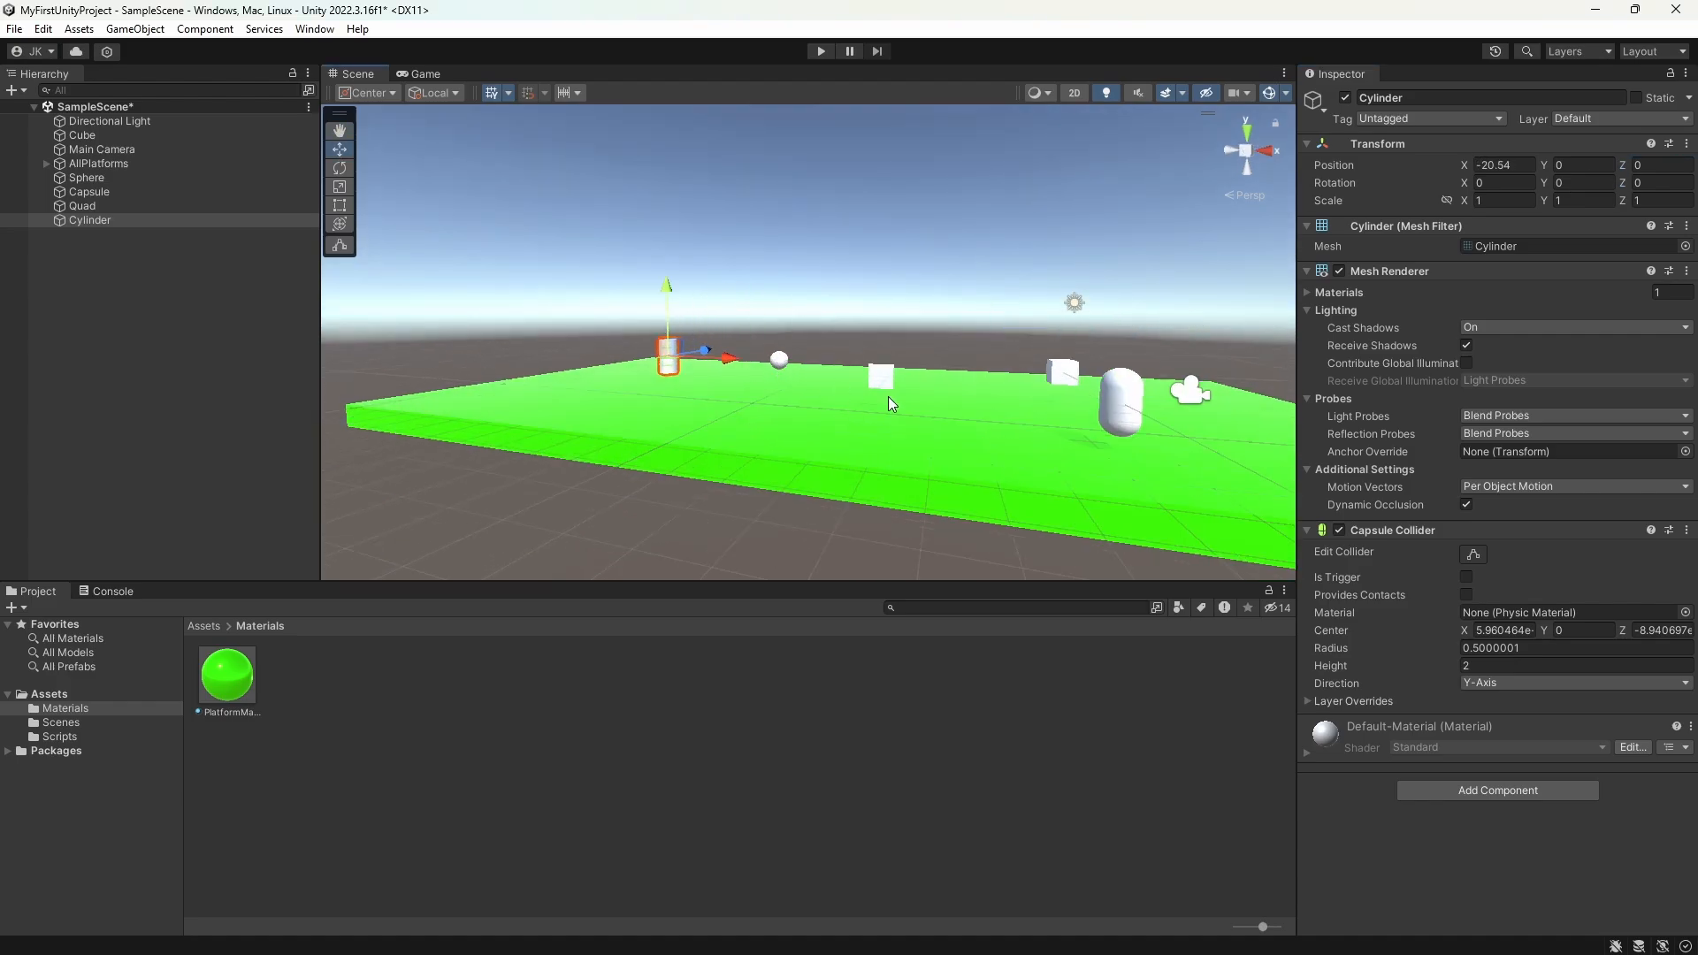
Step: Create an empty object in the scene and name it Obstacles
right_click(117, 288)
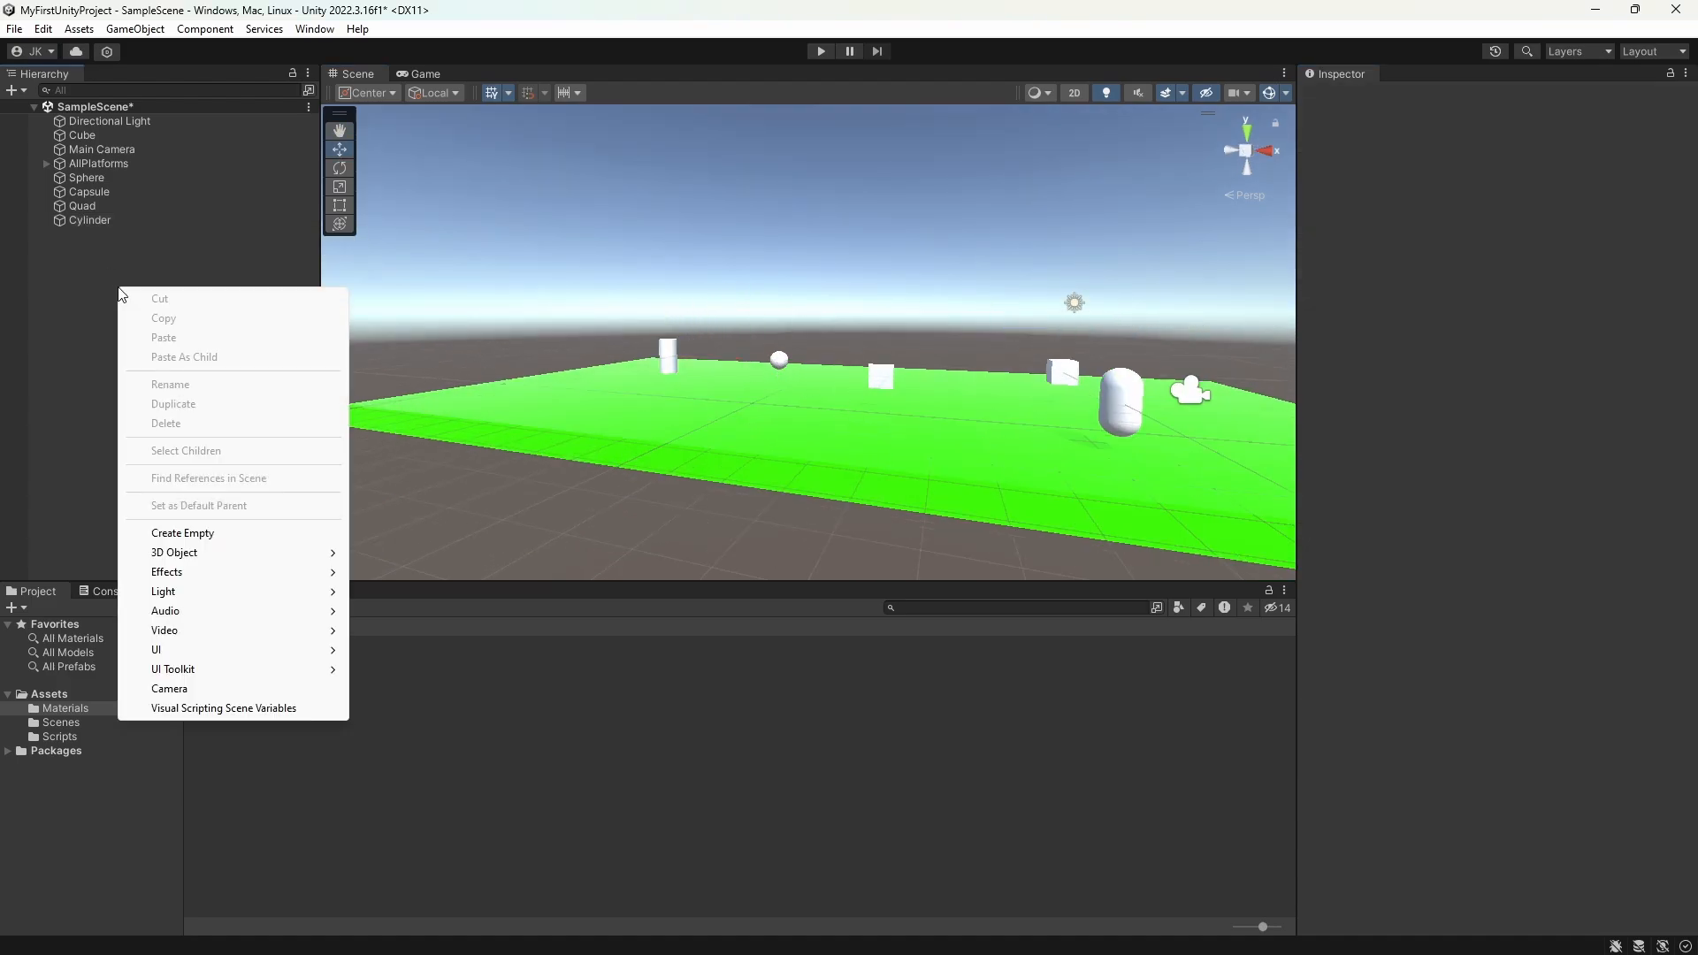
left_click(187, 534)
type("Obstacles")
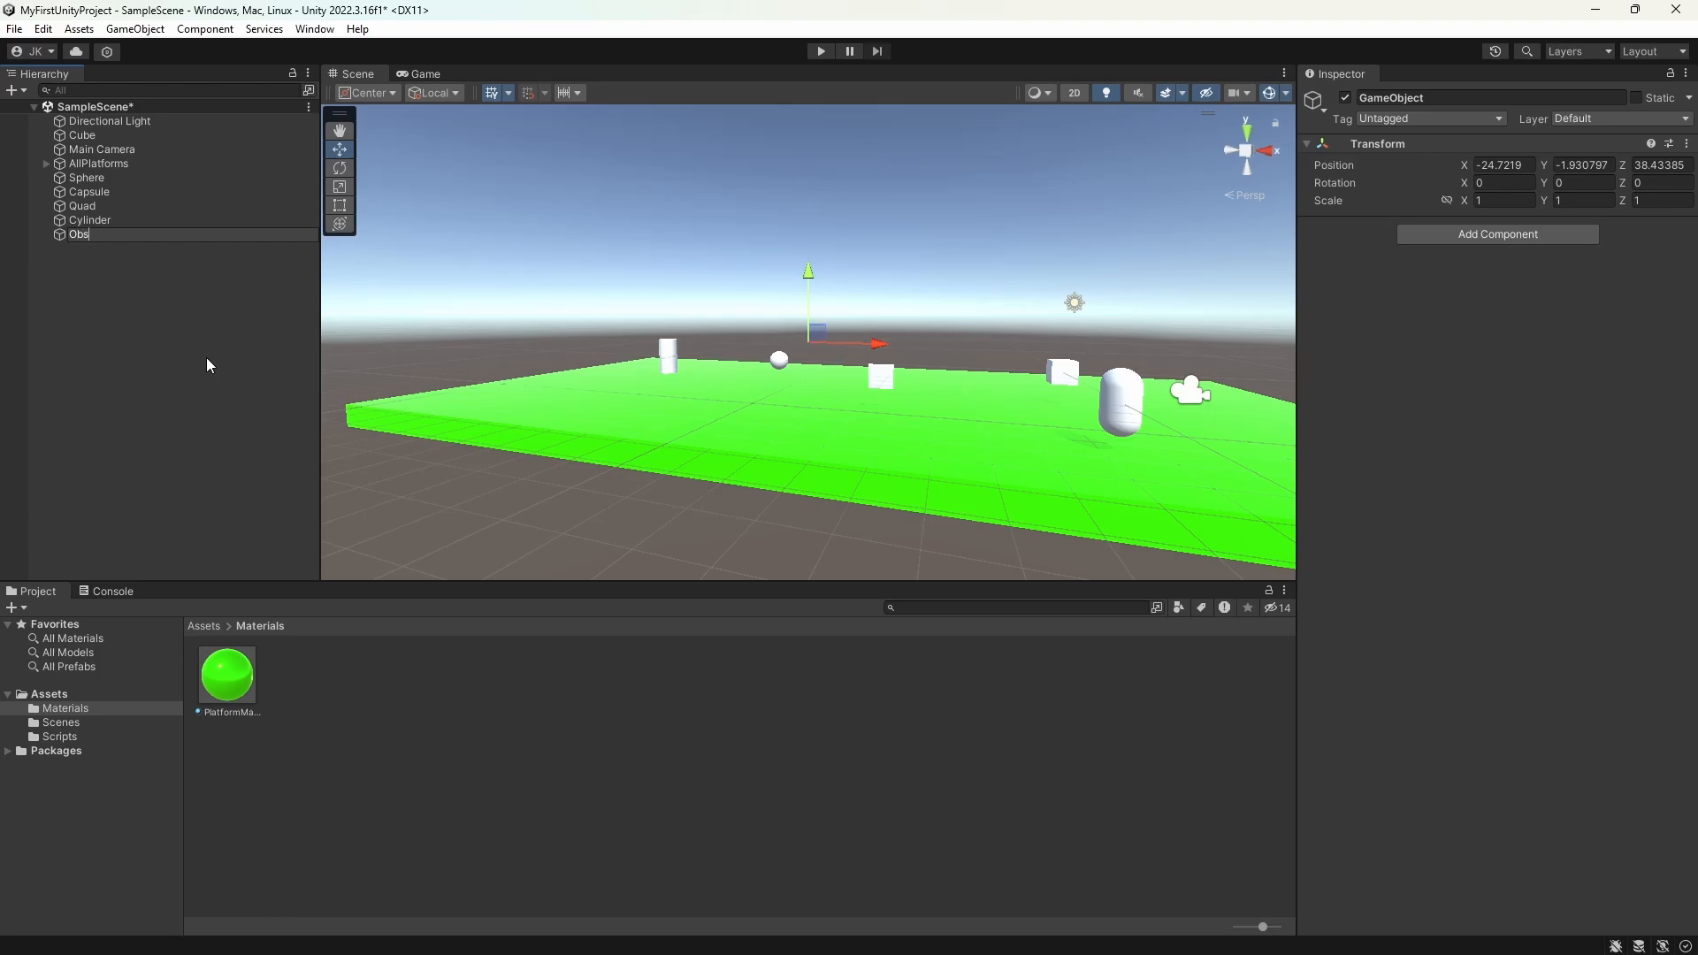
key("Return")
Step: Make the sphere, capsule, quad and cylinder children of the Obstacles object
left_click(106, 220)
left_click(86, 178, "shift")
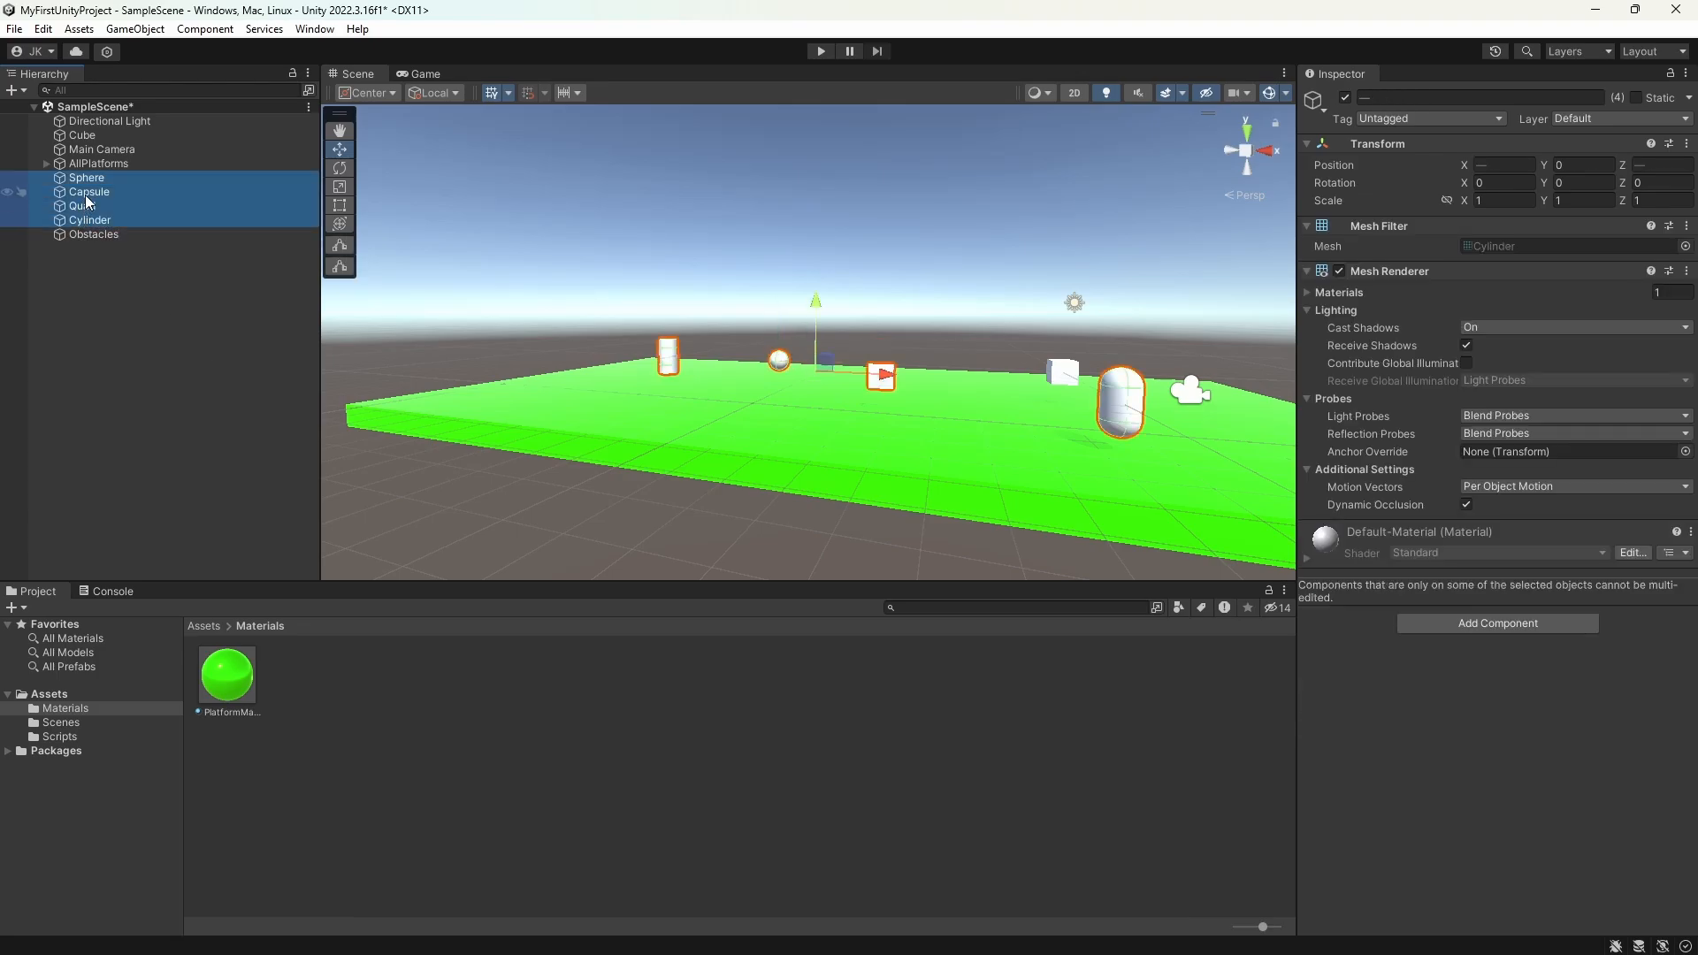
left_click_drag(83, 179, 88, 231)
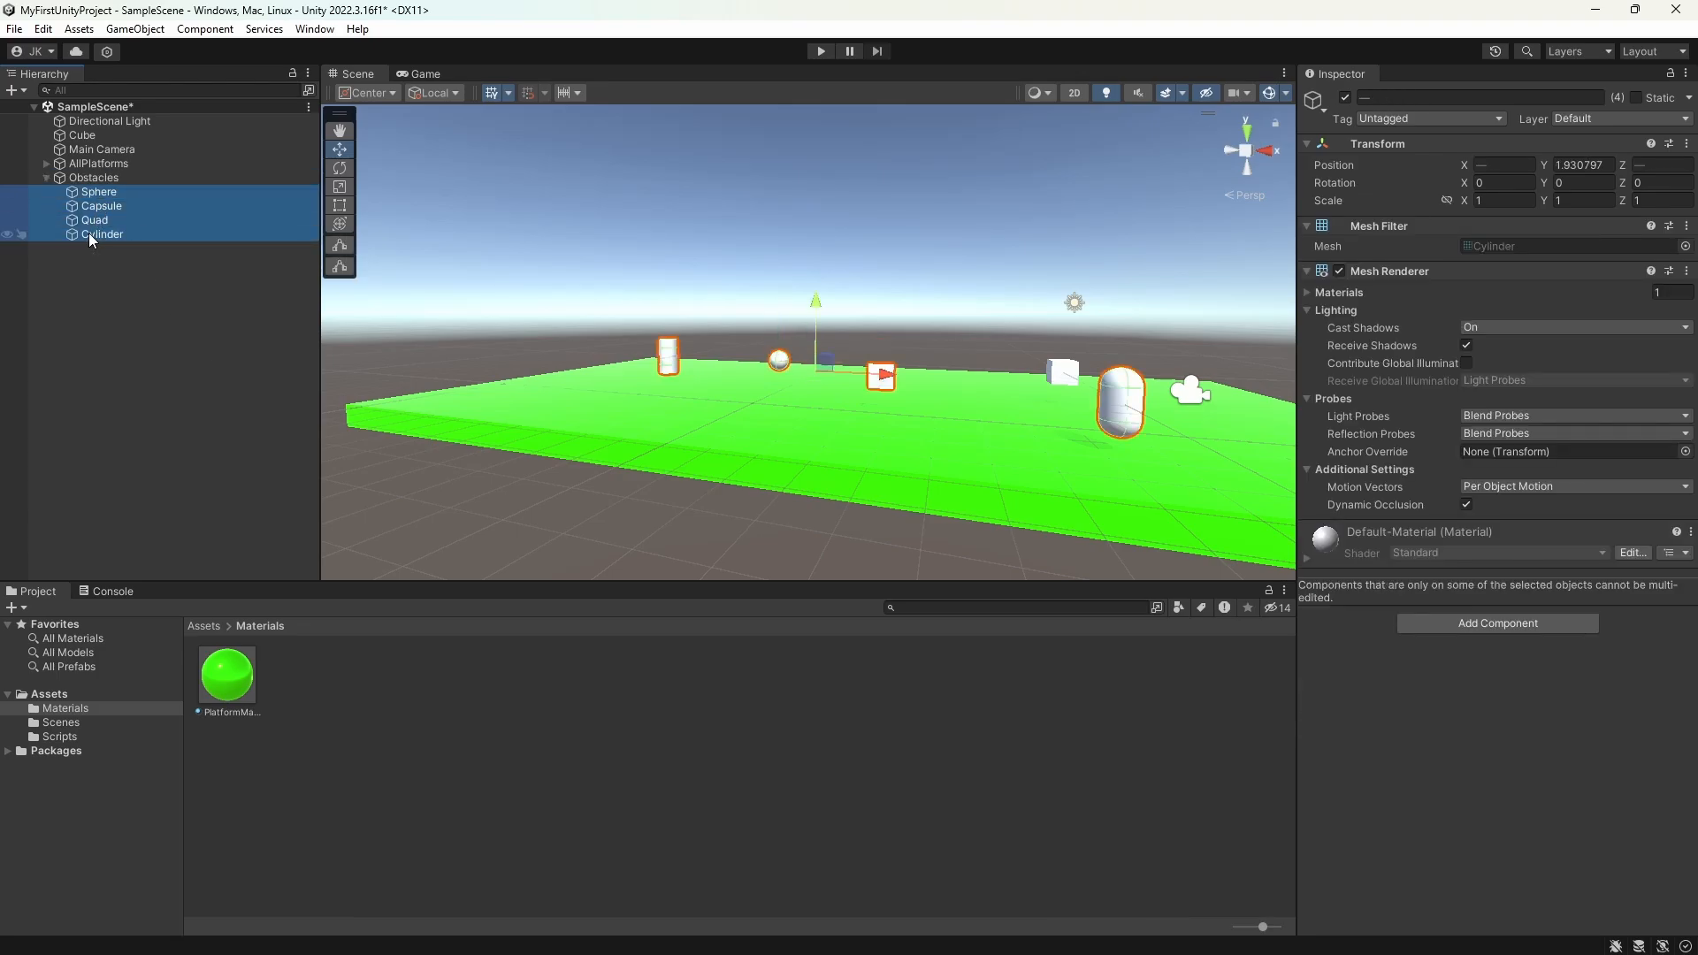
Step: Move the sphere, capsule, quad and cylinder out of the Obstacles group and make them its children again
left_click(45, 178)
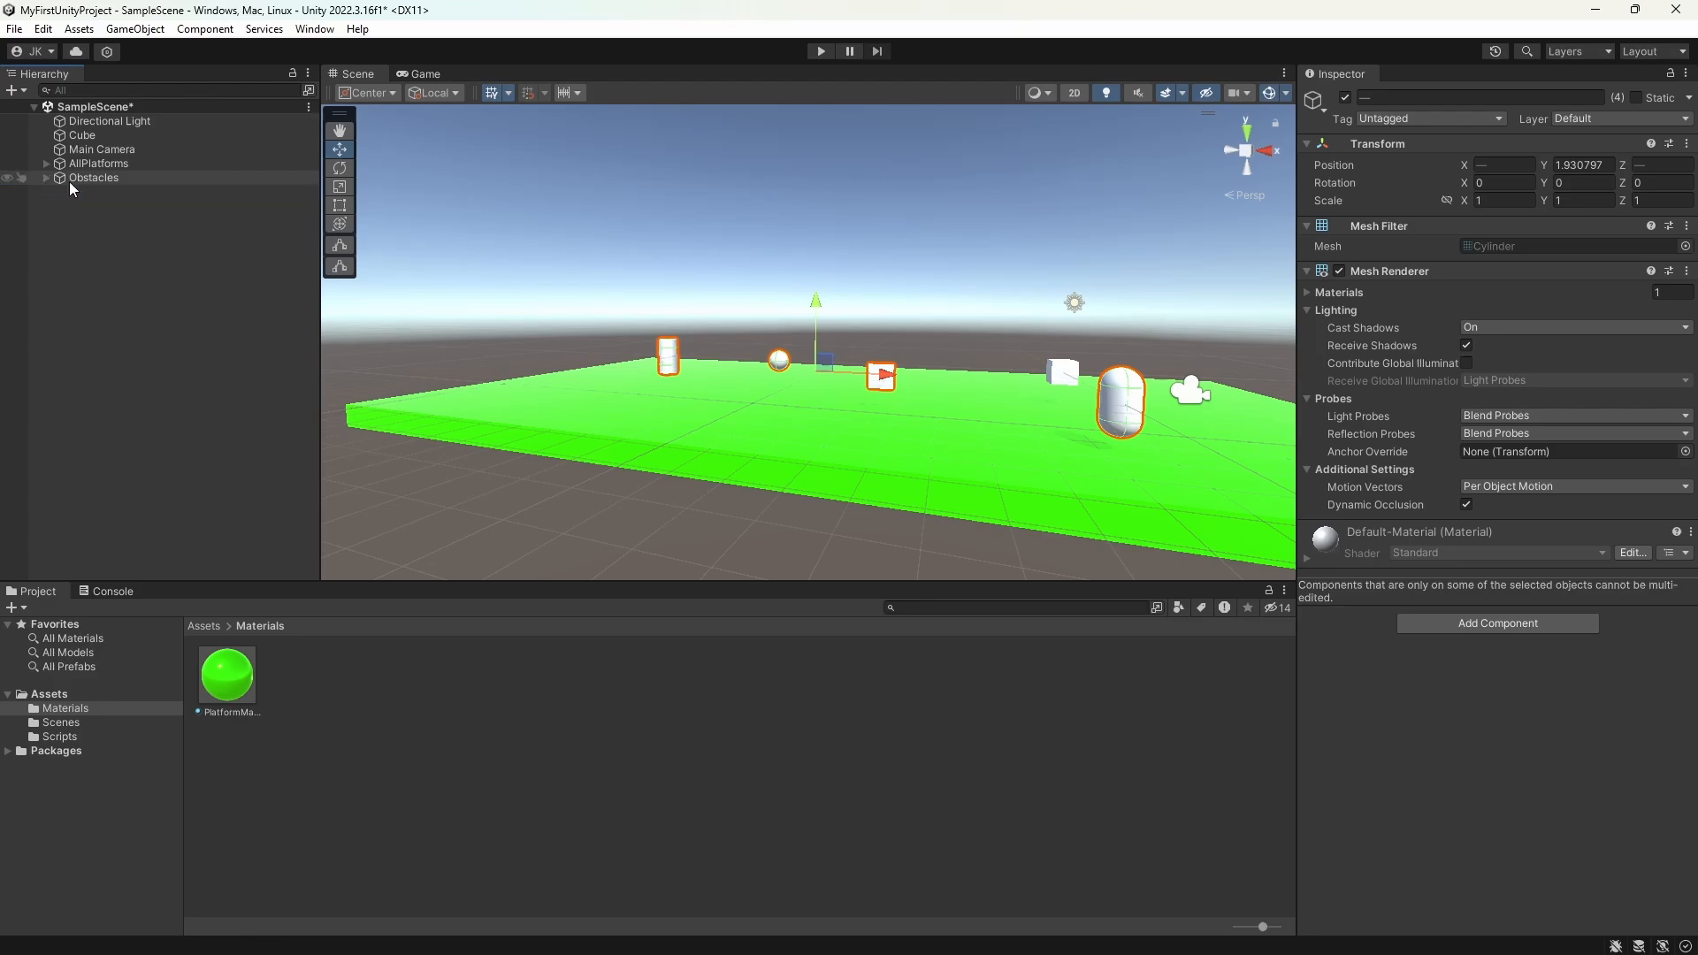
left_click(96, 220)
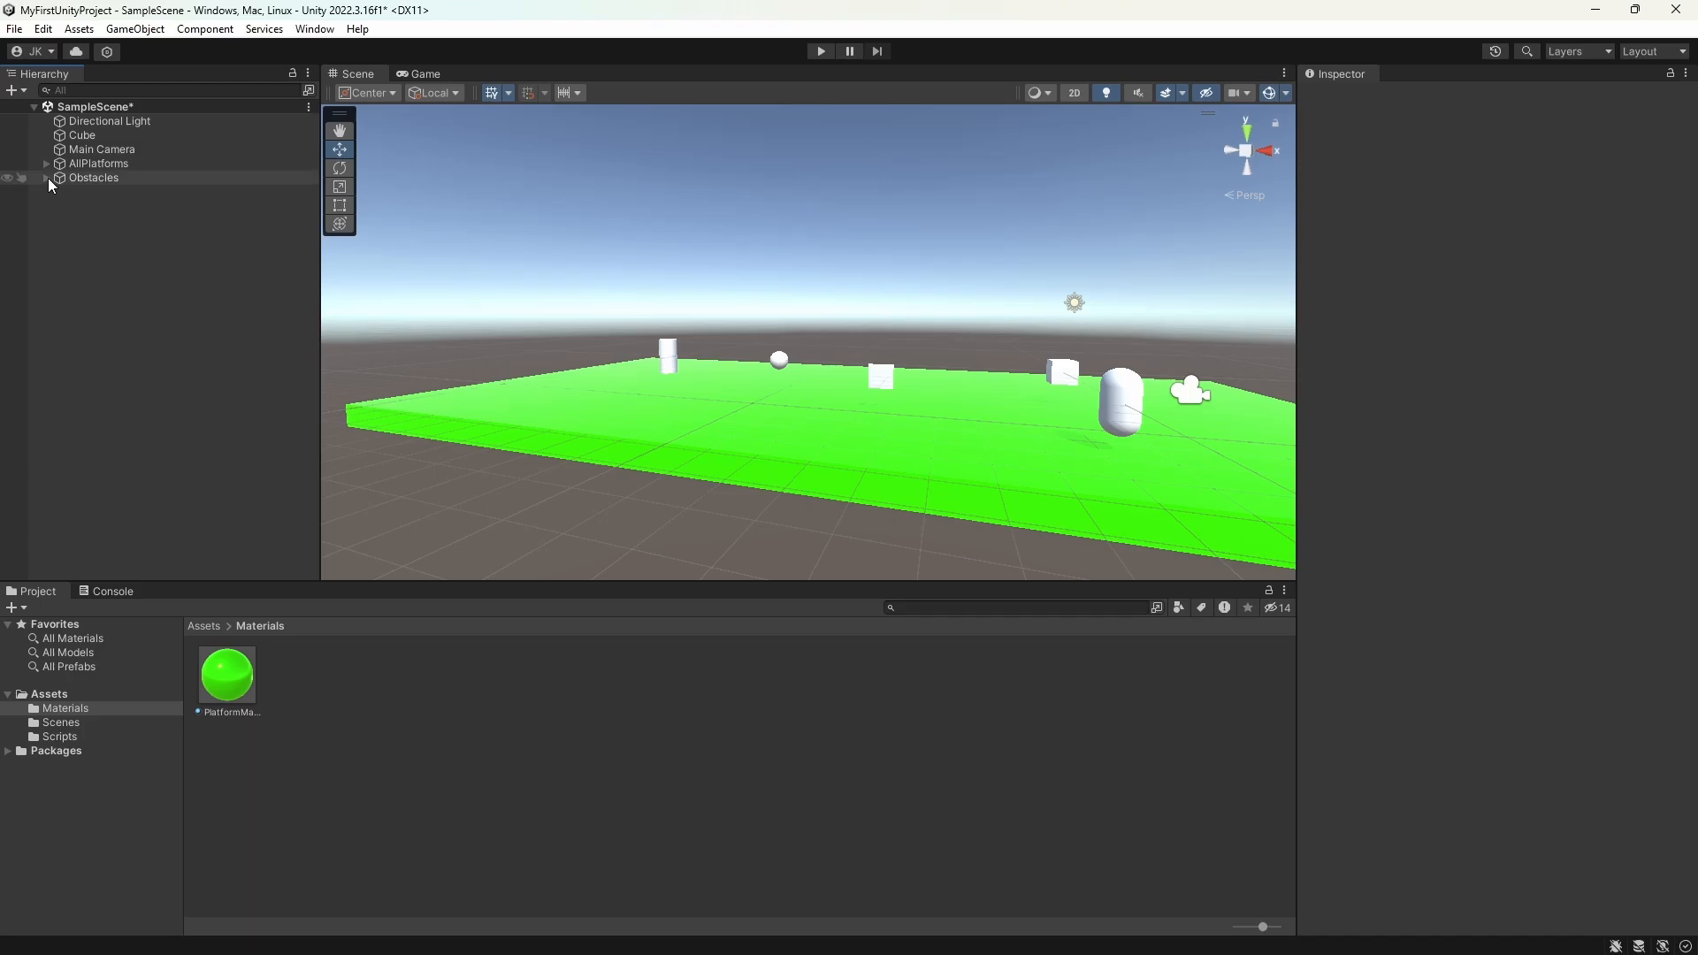
left_click(46, 178)
left_click(99, 192)
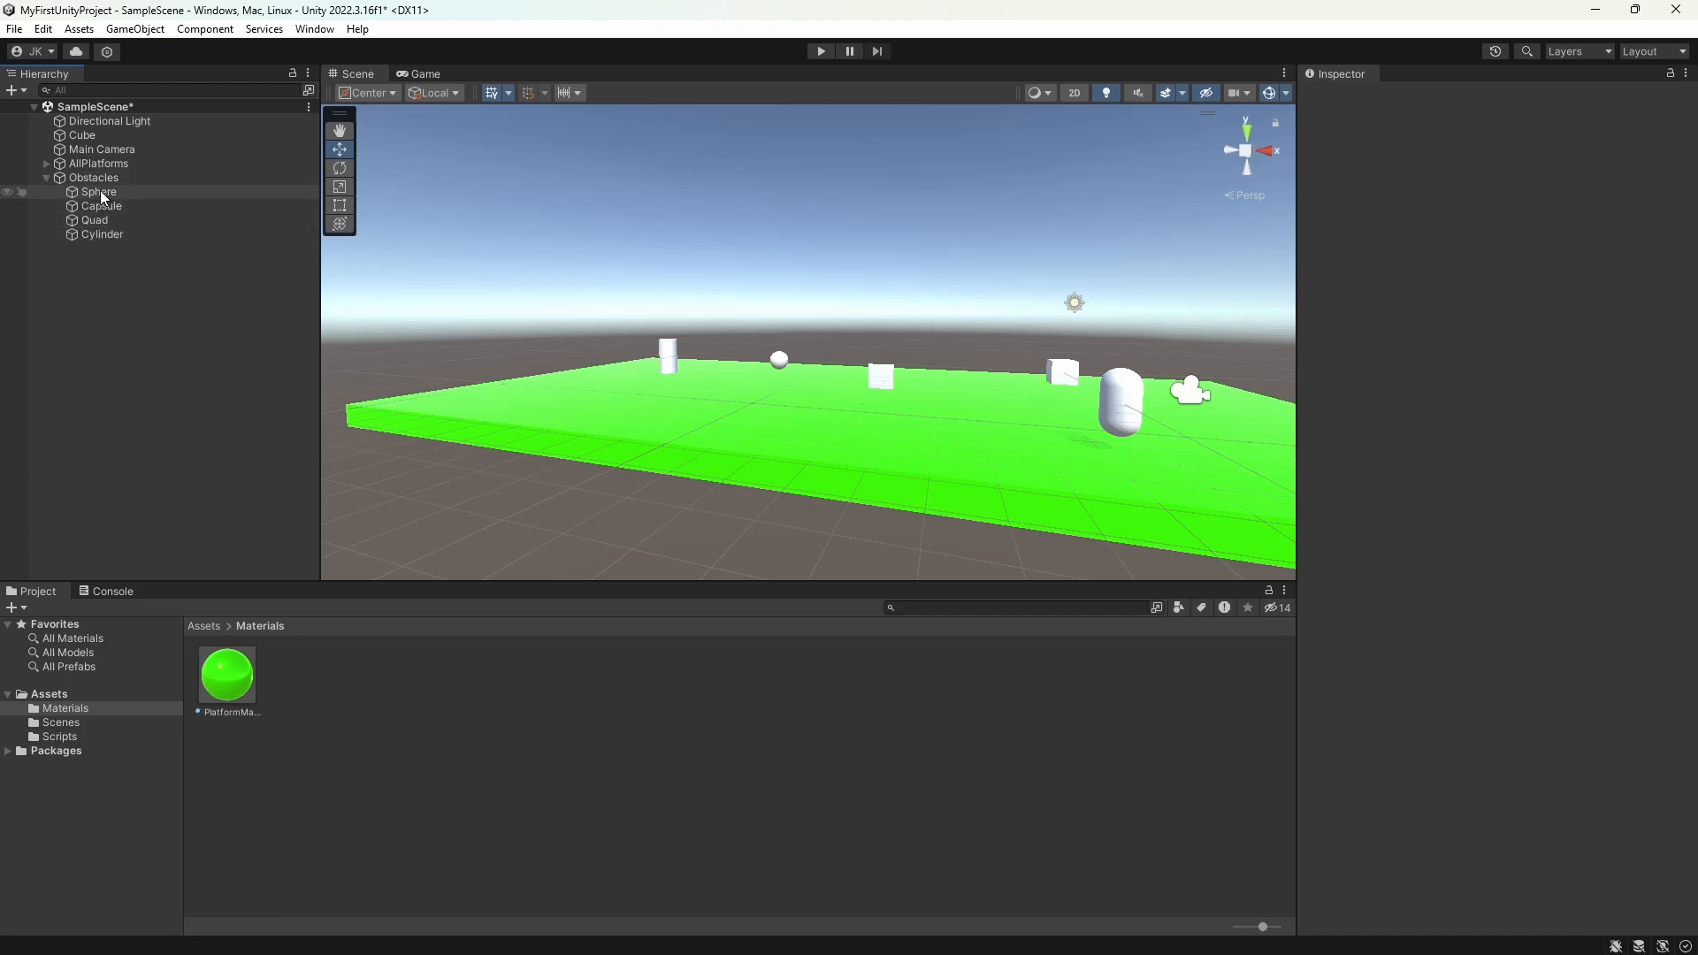
left_click(105, 232, "shift")
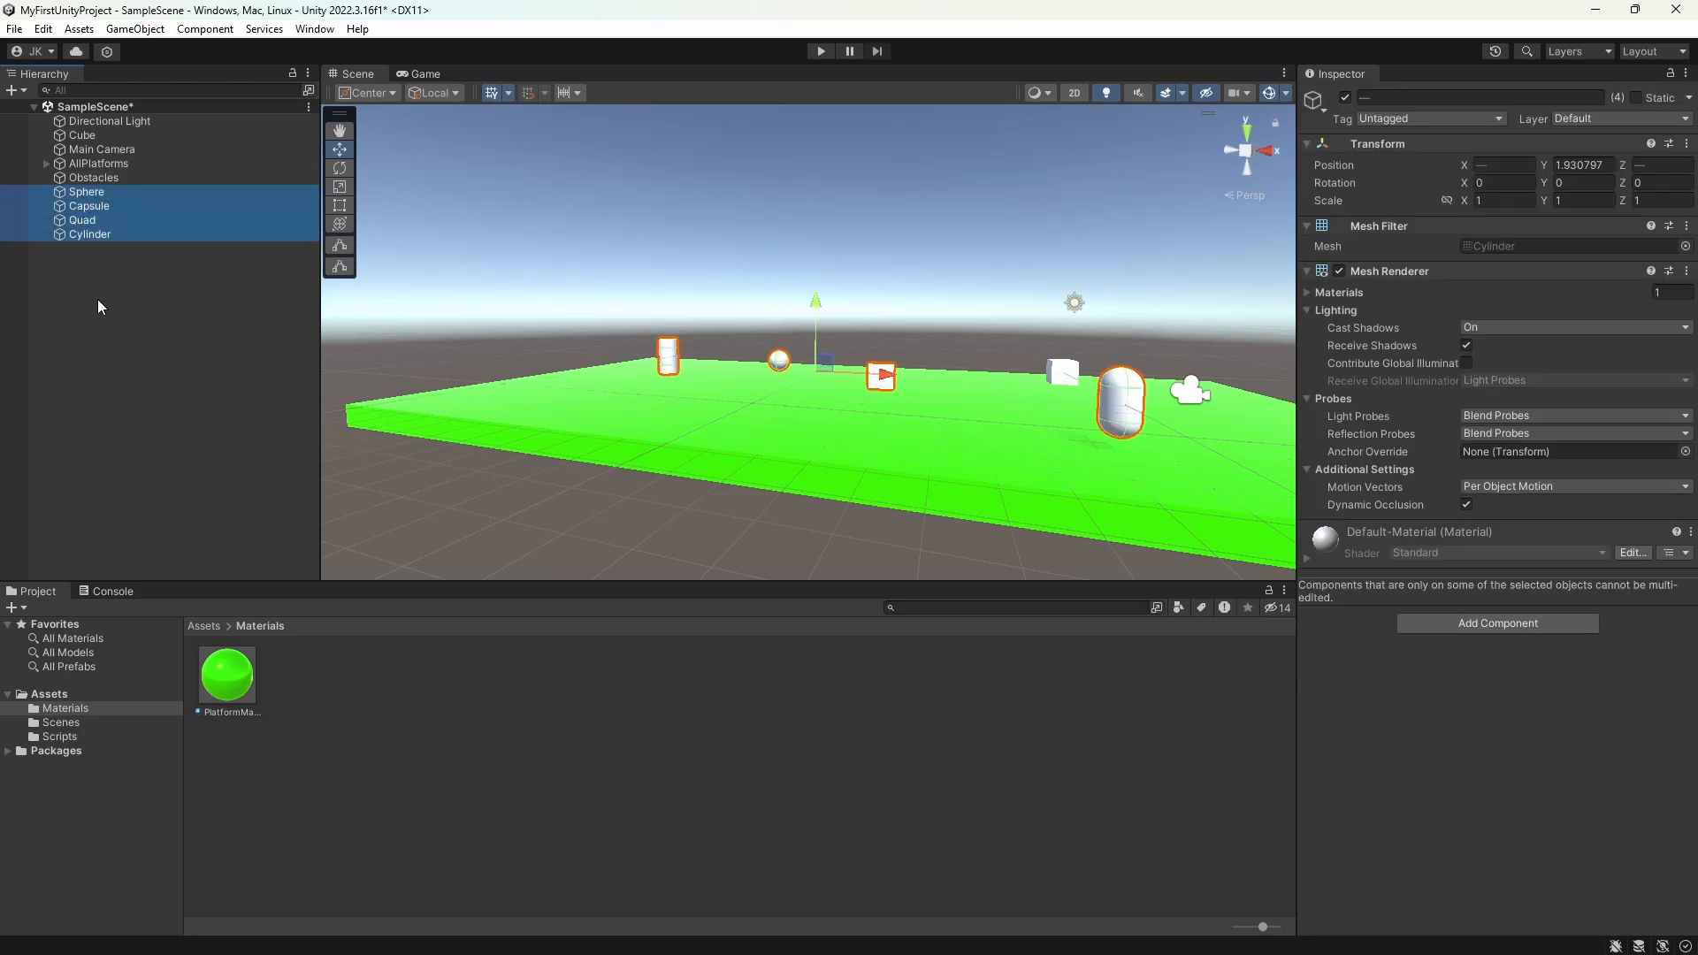
left_click(45, 183)
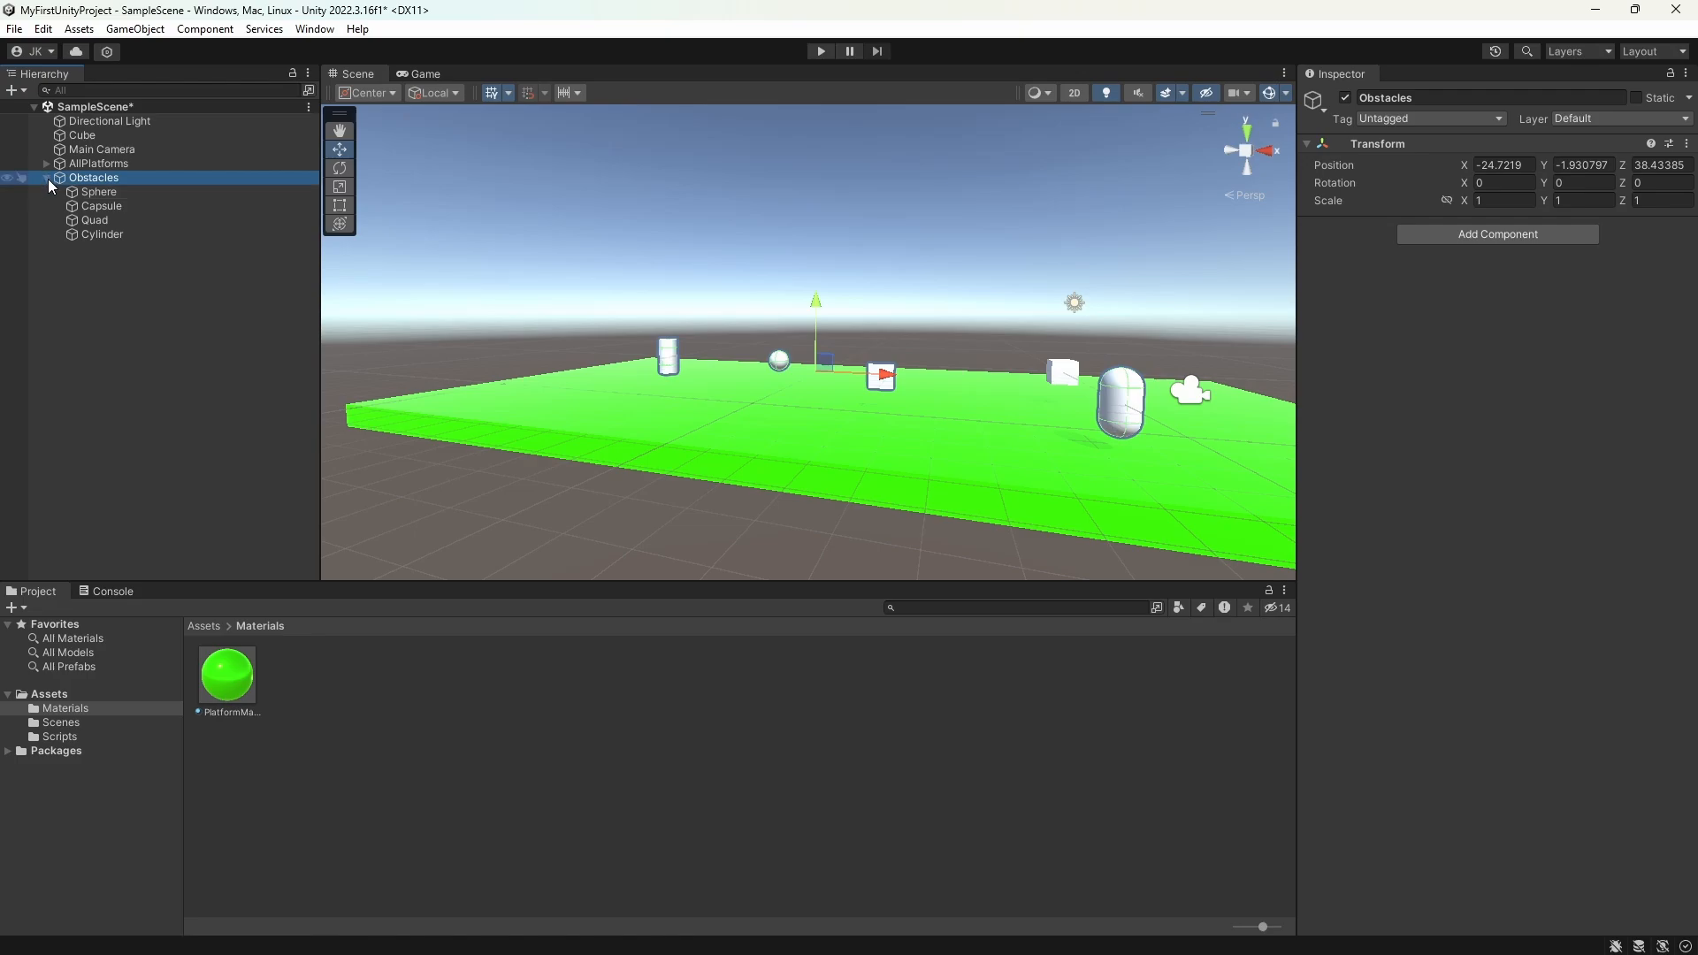
left_click(47, 179)
scroll(678, 311, "up", 3)
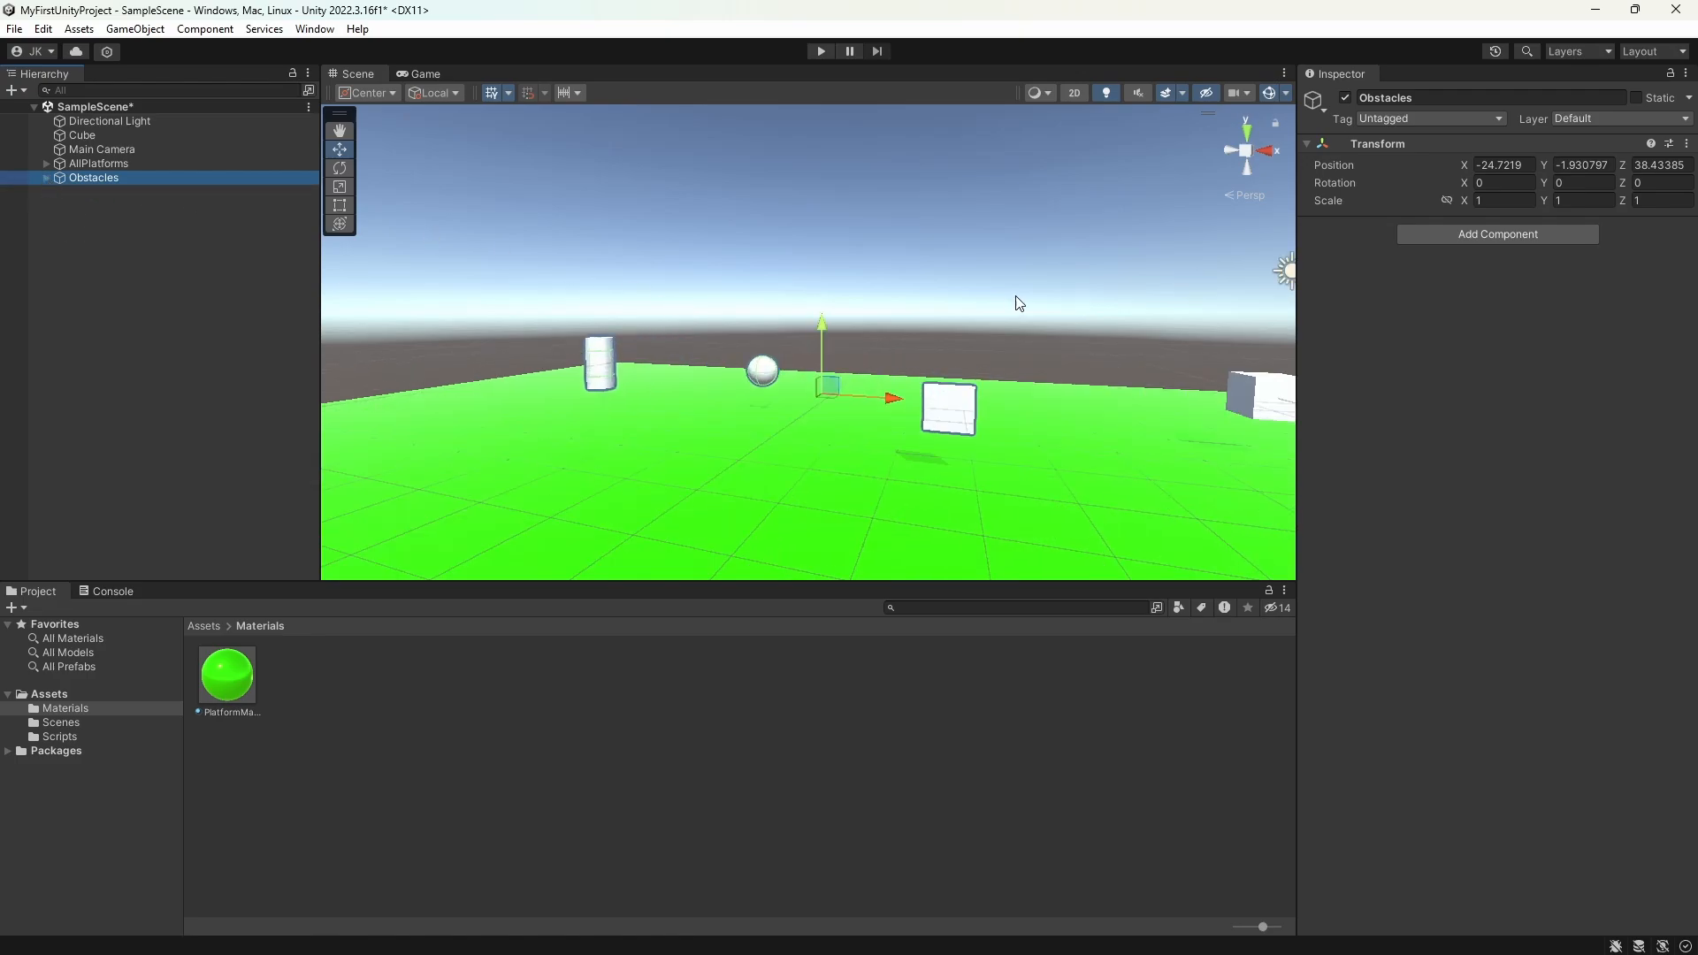
left_click(1016, 300)
scroll(885, 345, "up", 3)
scroll(831, 372, "down", 5)
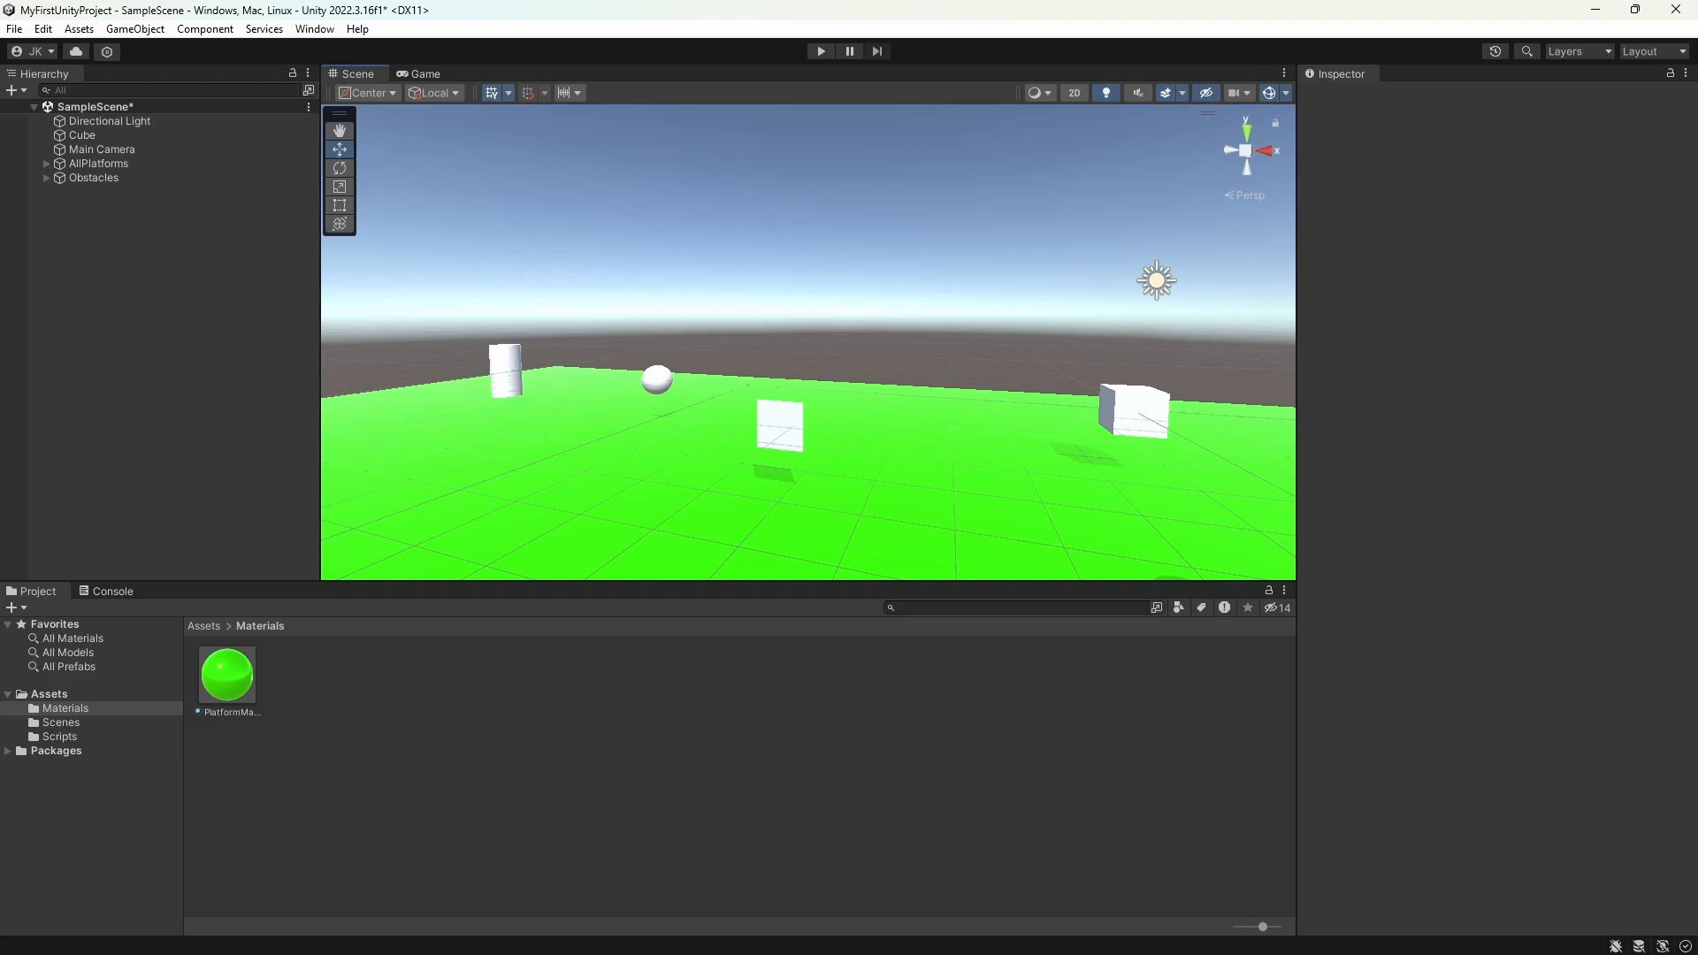
left_click(1136, 411)
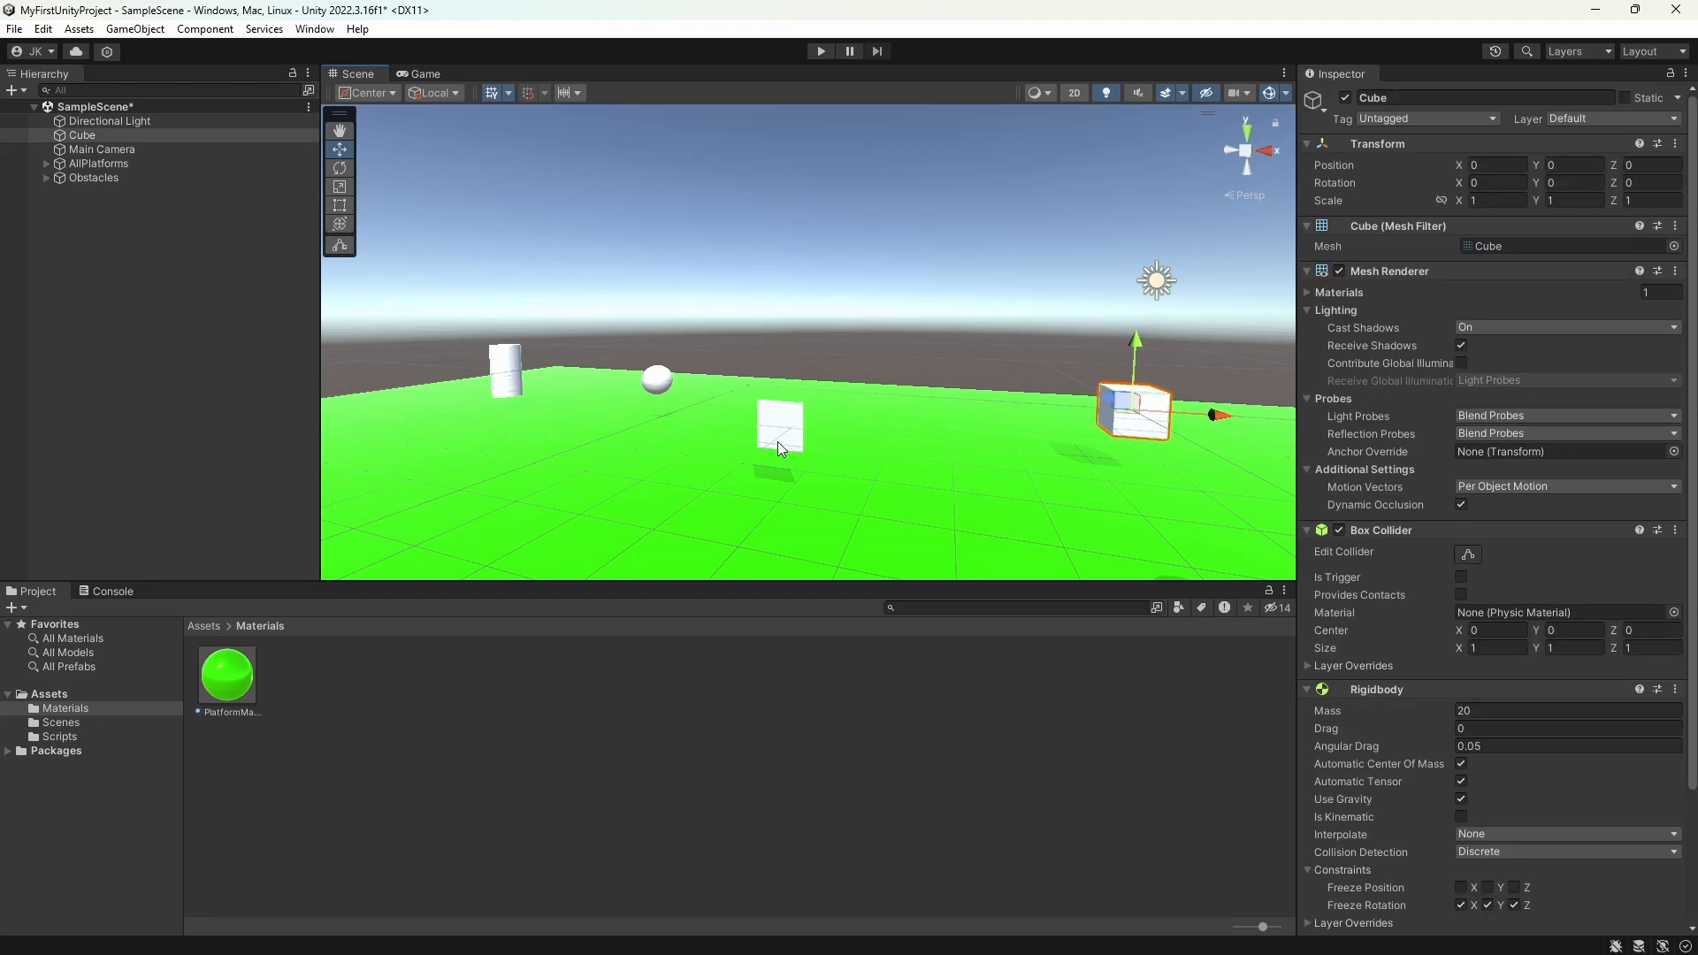
key("f")
scroll(1043, 414, "down", 2)
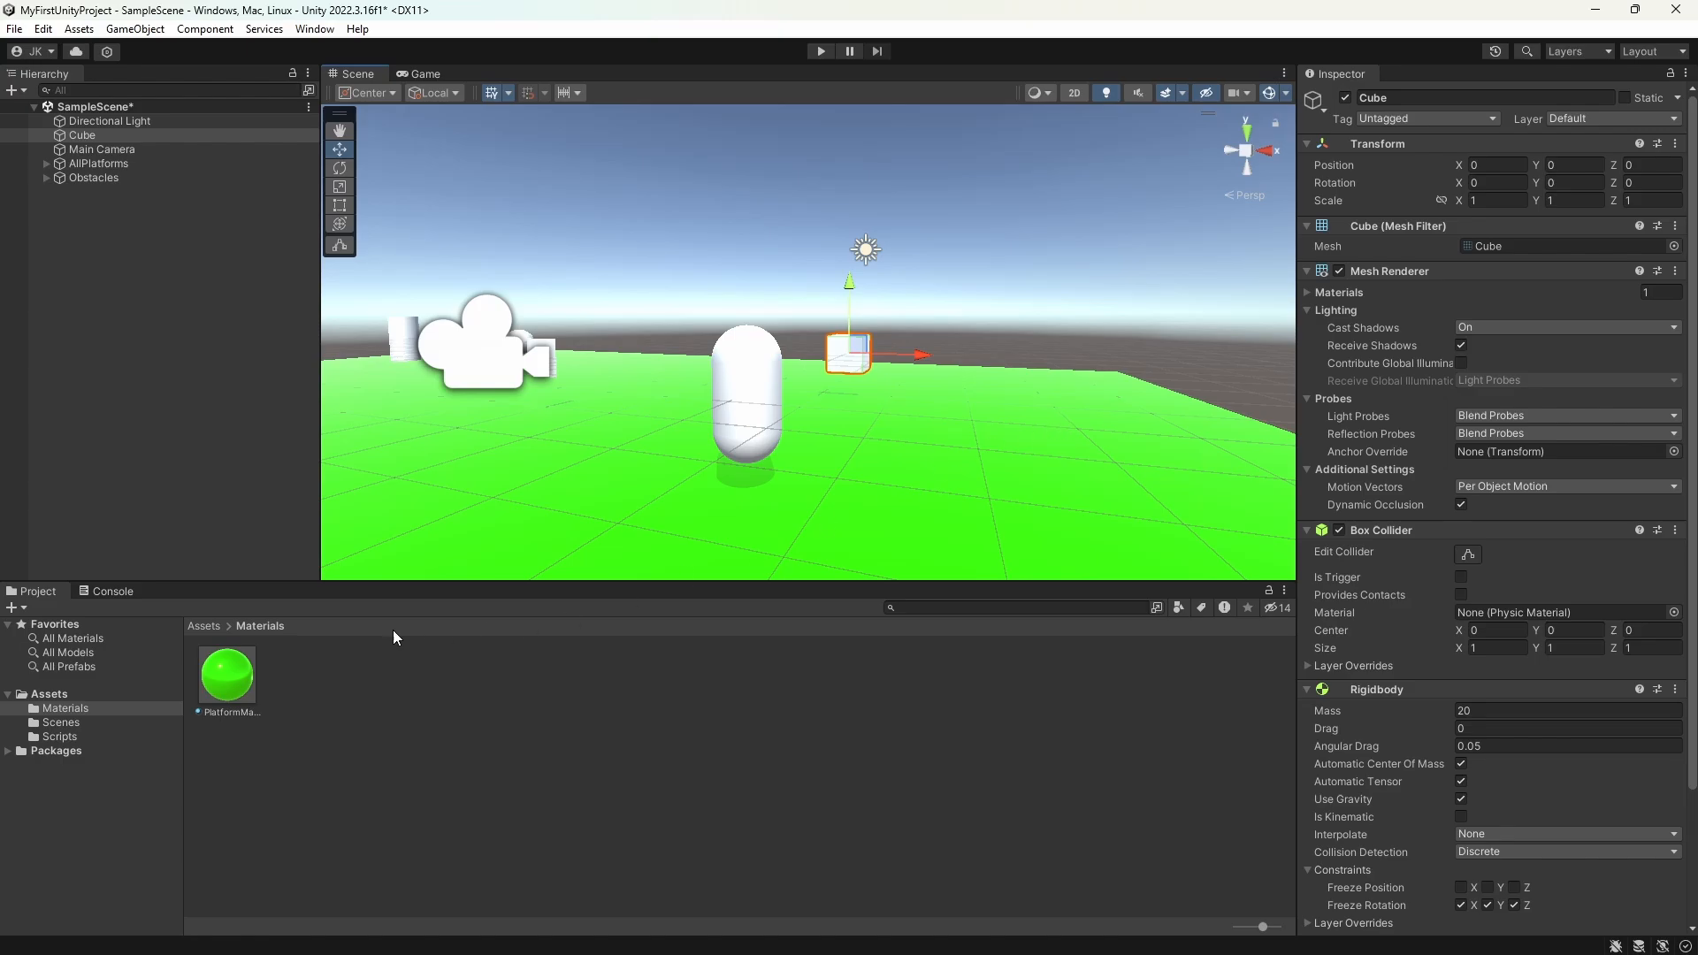
Step: Create a material named PlayerMaterial in the Materials folder and set its albedo colour to red E30000
left_click(369, 724)
right_click(370, 723)
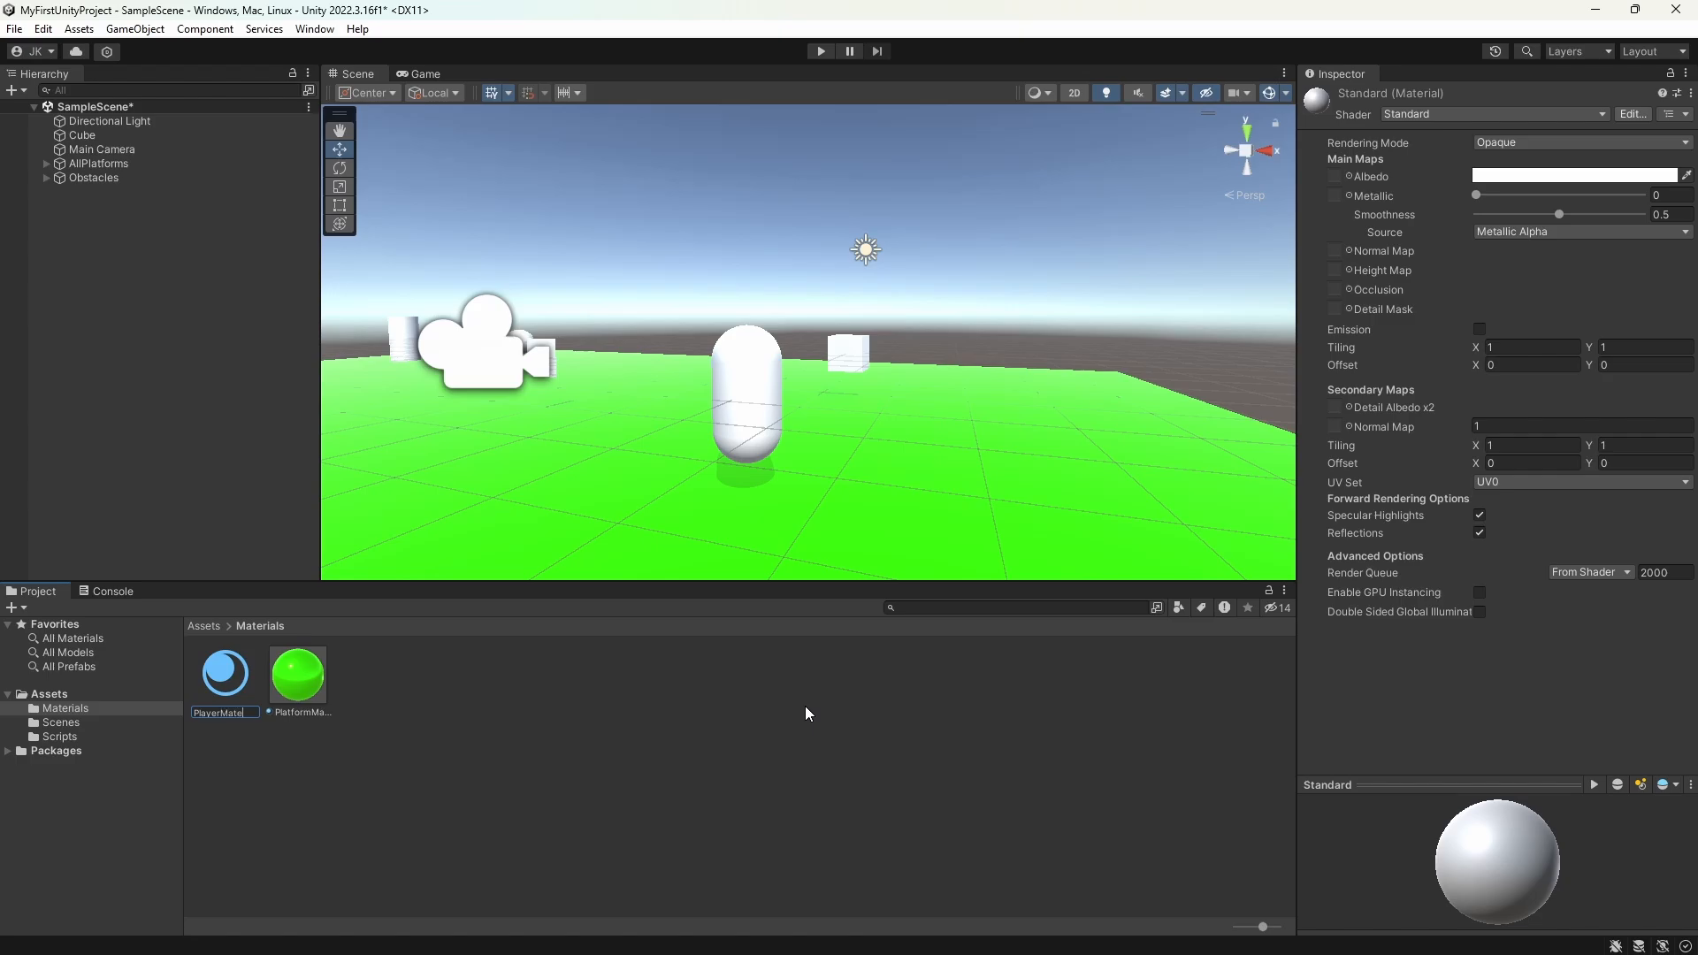
key("Return")
left_click(1557, 176)
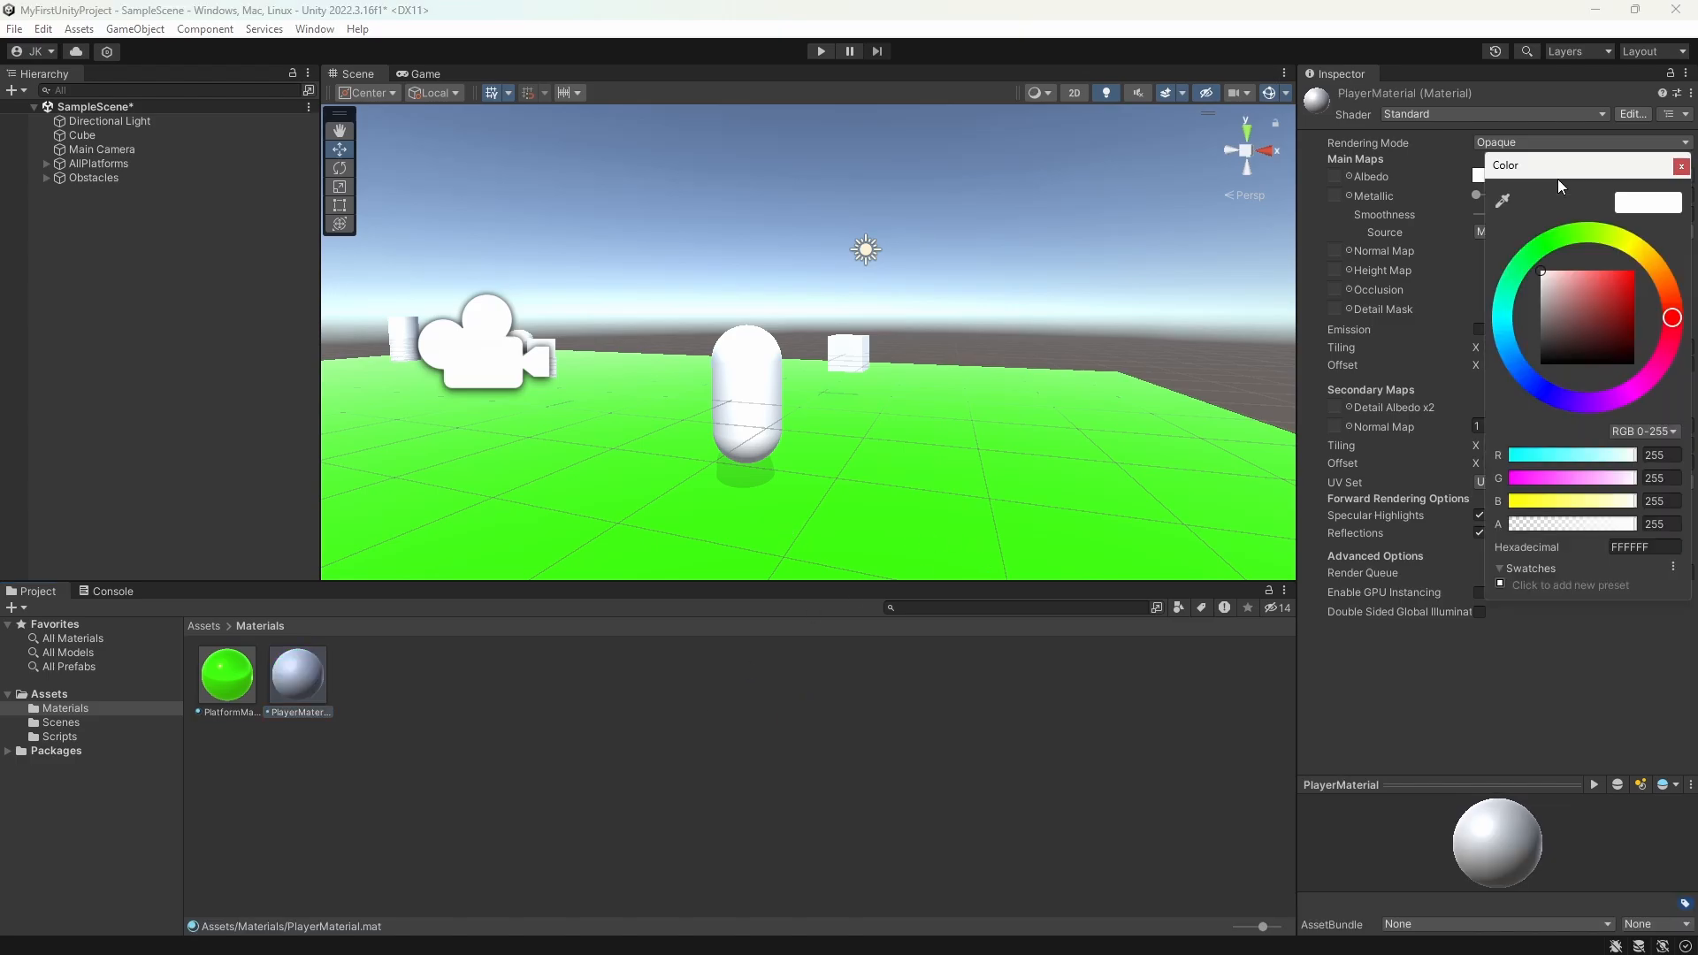
left_click_drag(1615, 304, 1653, 279)
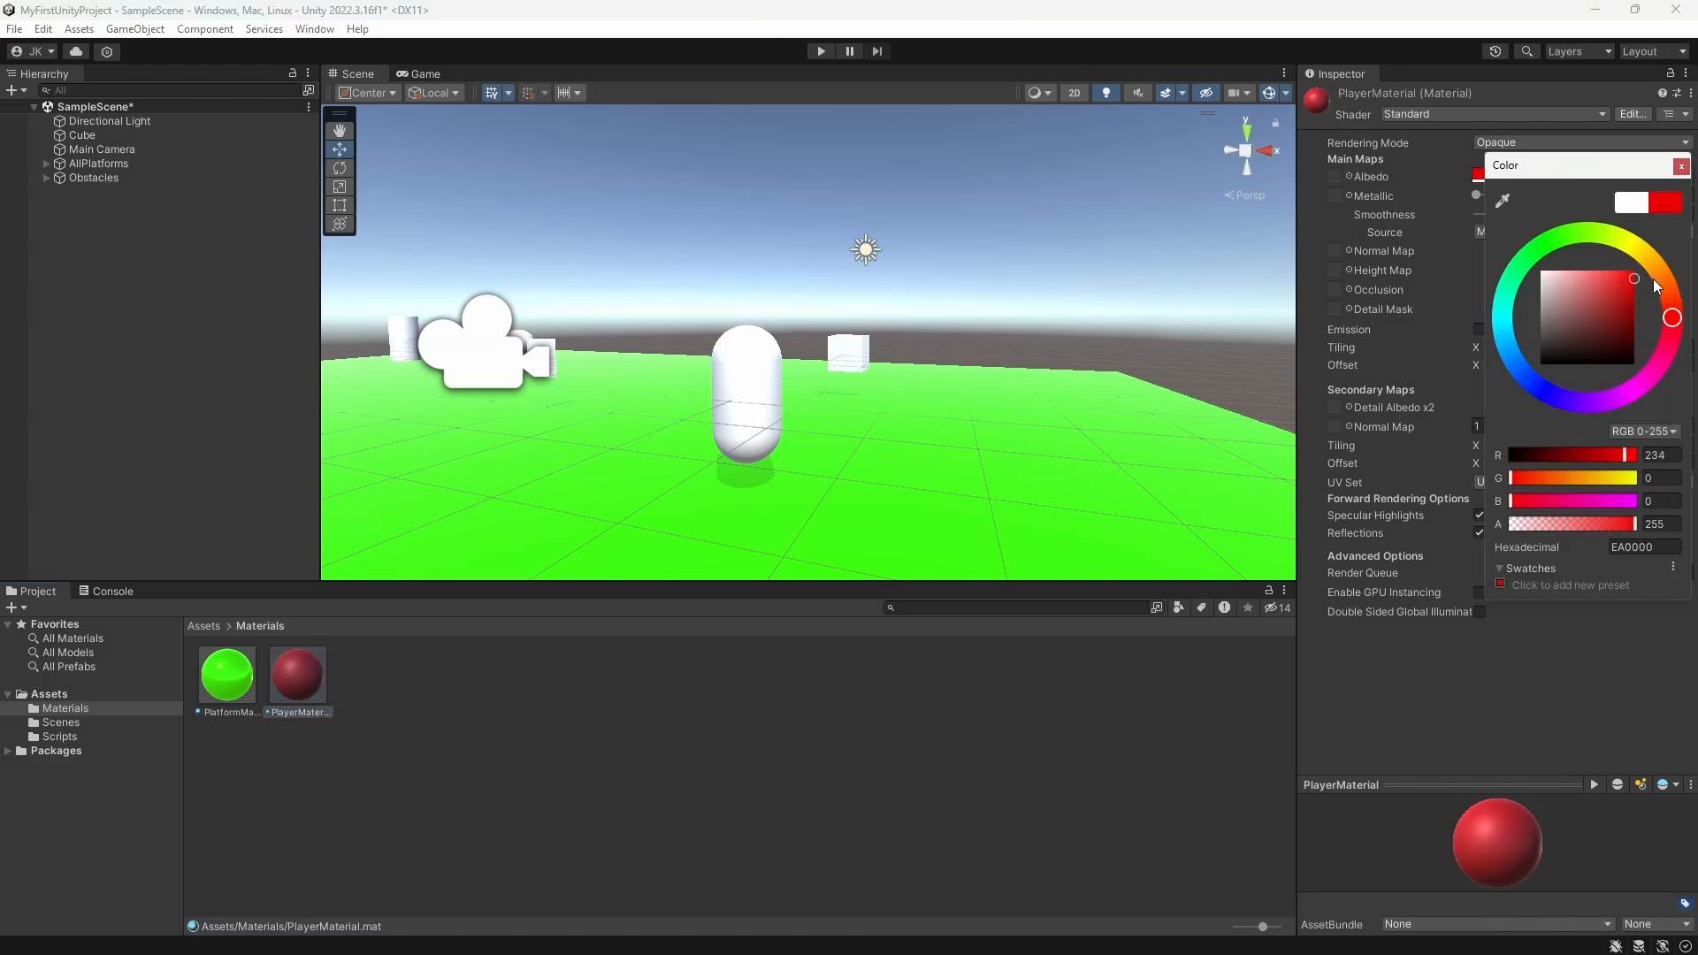
left_click(1681, 166)
Step: Set PlayerMaterial's metallic to about 0.754 and smoothness to about 0.773, and enable emission with a light red colour
left_click_drag(1478, 196, 1607, 228)
left_click(1478, 329)
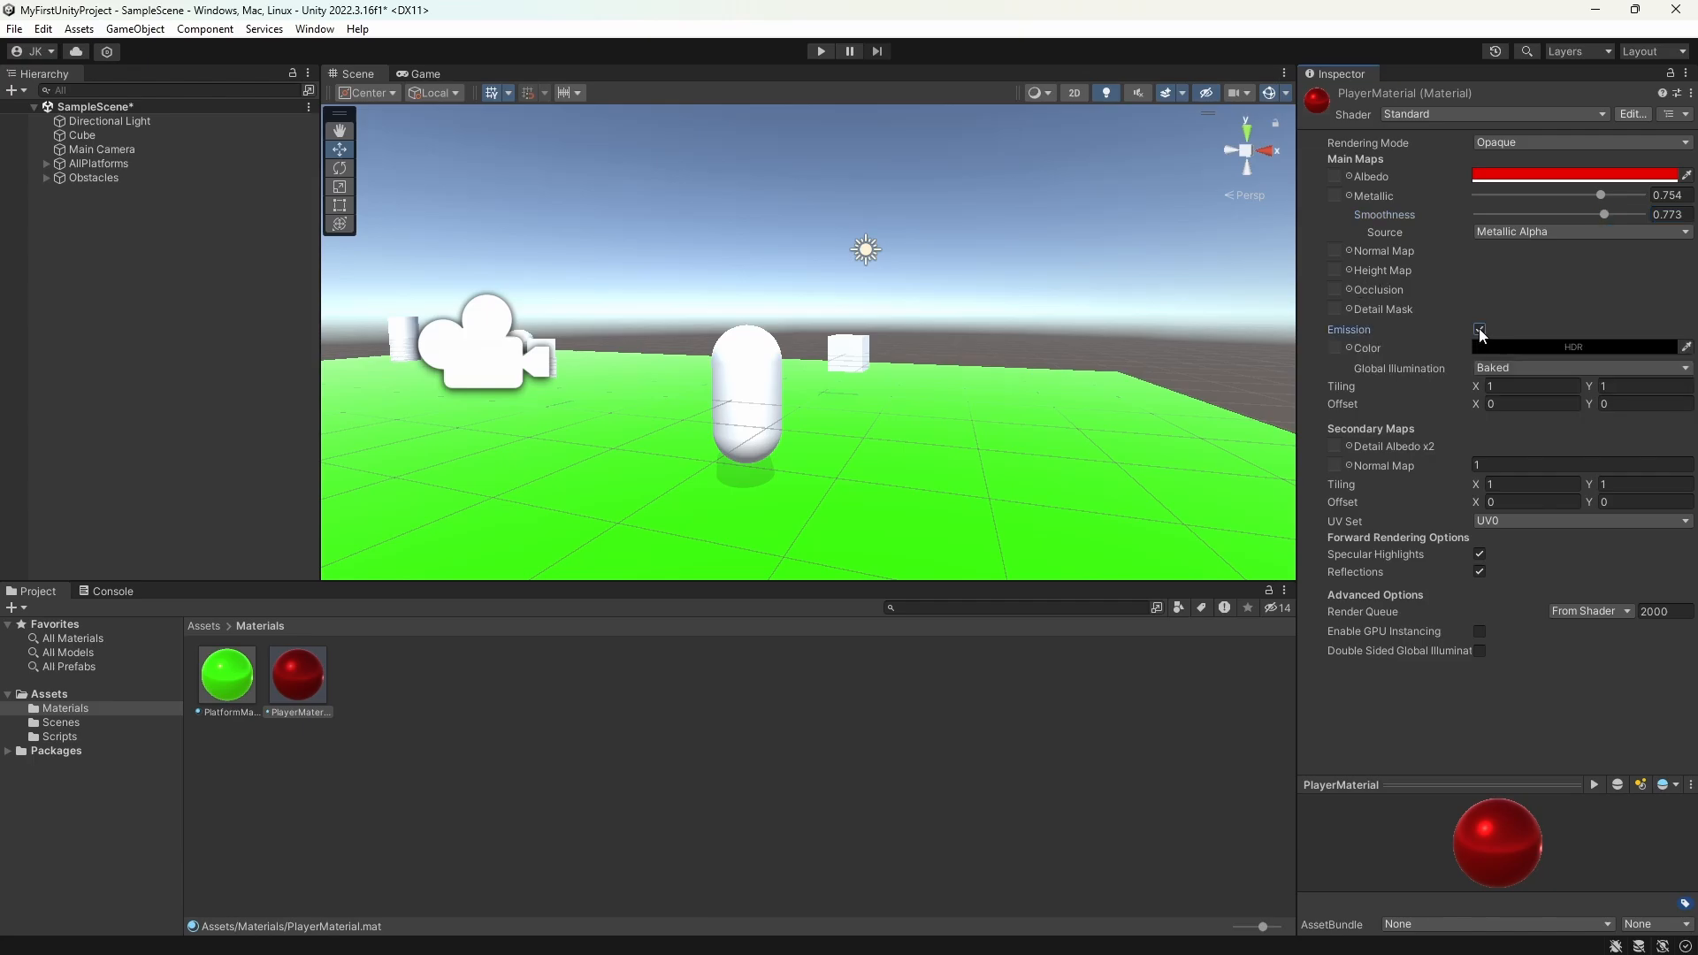
left_click(1590, 347)
left_click(1612, 470)
mouse_move(1611, 470)
left_mouse_down()
mouse_move(1552, 458)
mouse_move(1634, 476)
mouse_move(1620, 465)
left_mouse_up()
left_click(1682, 340)
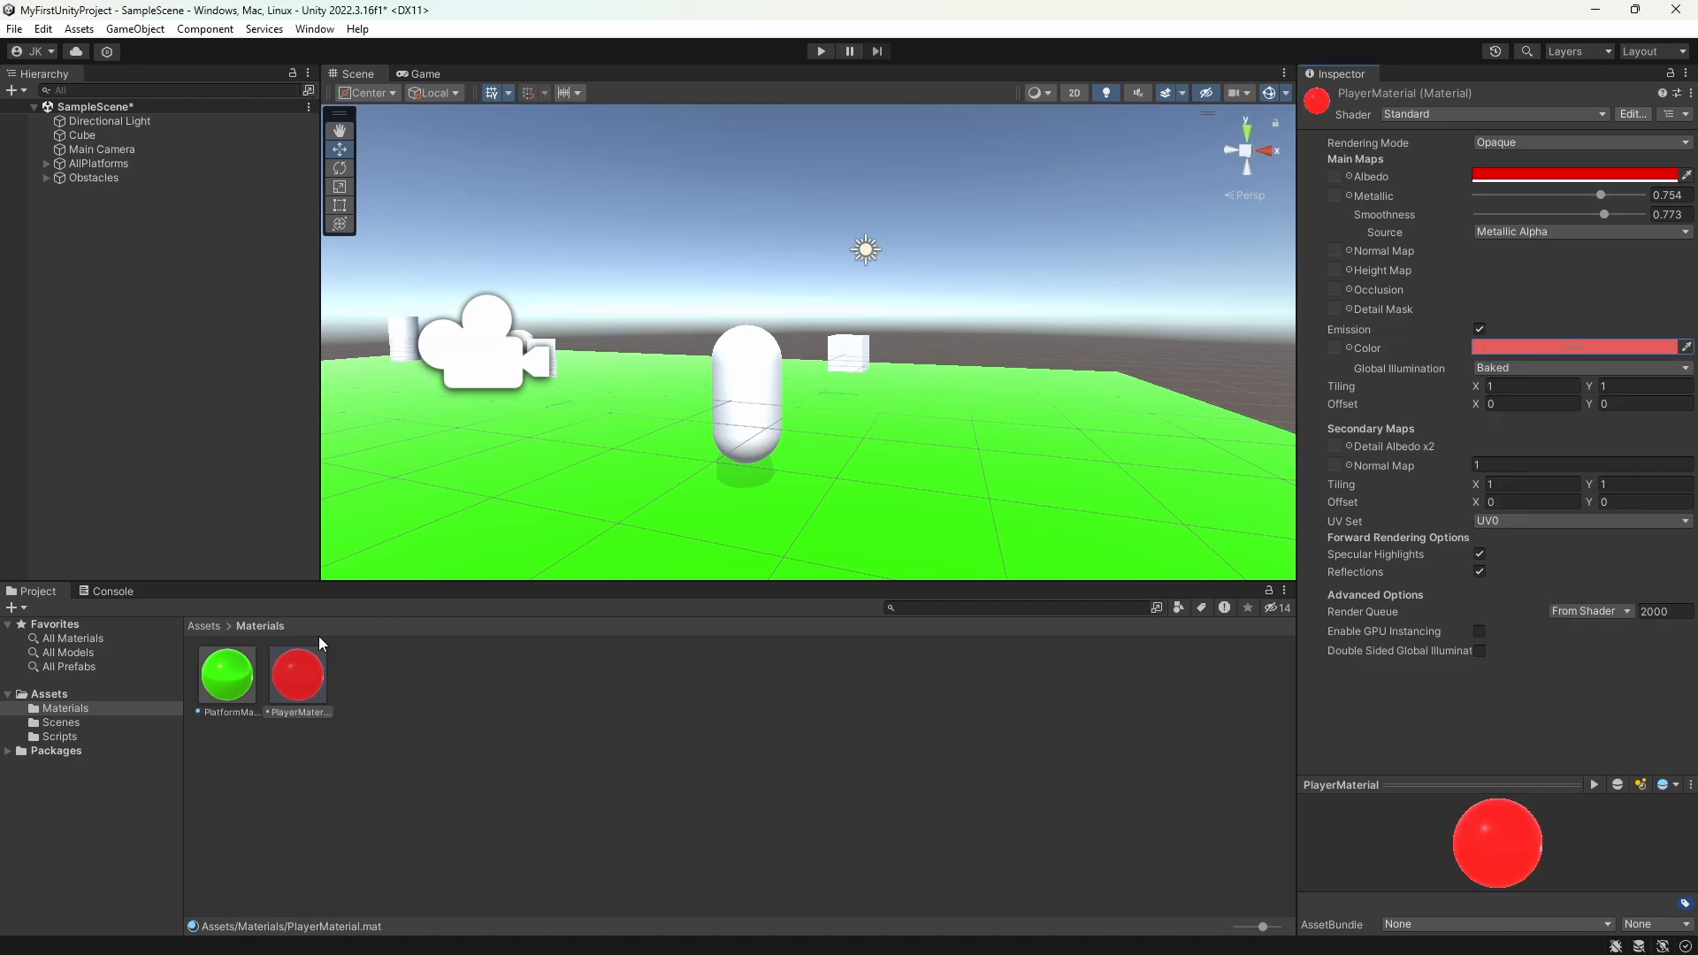
Step: Apply PlayerMaterial to the cube and rename the cube as Player
left_click_drag(293, 678, 90, 135)
left_click(97, 132)
left_click(81, 136)
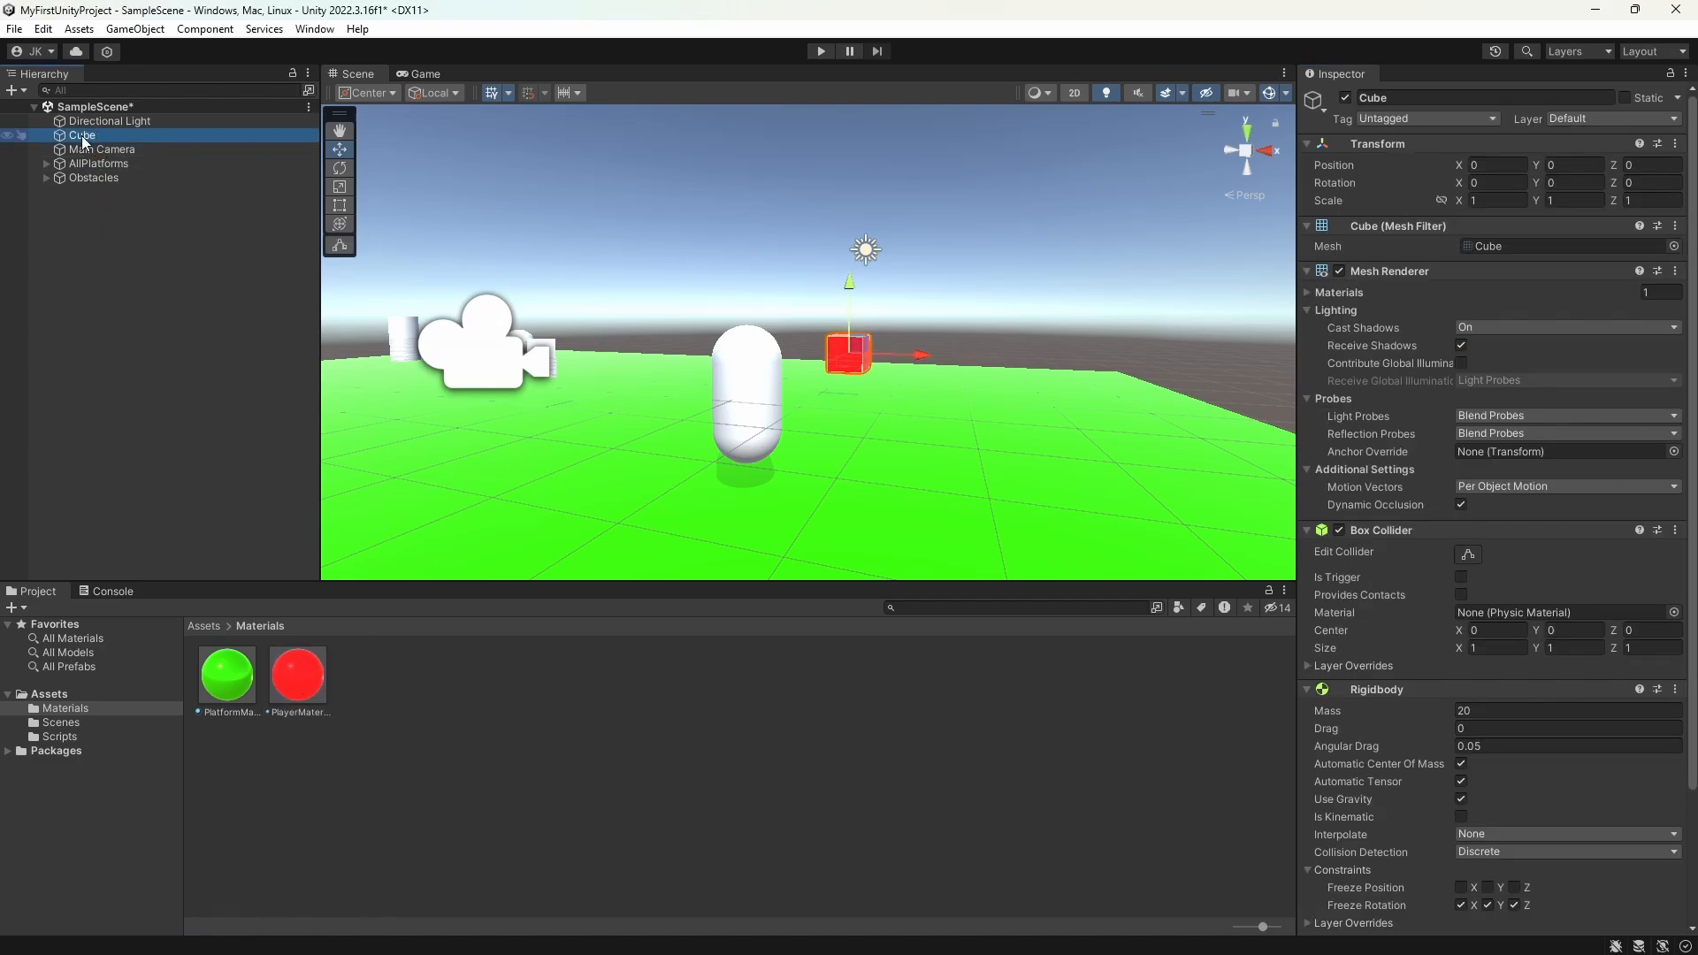
type("Player")
key("Return")
Step: Run the game to test moving the red player cube among the obstacles, and stop play mode
left_click(821, 53)
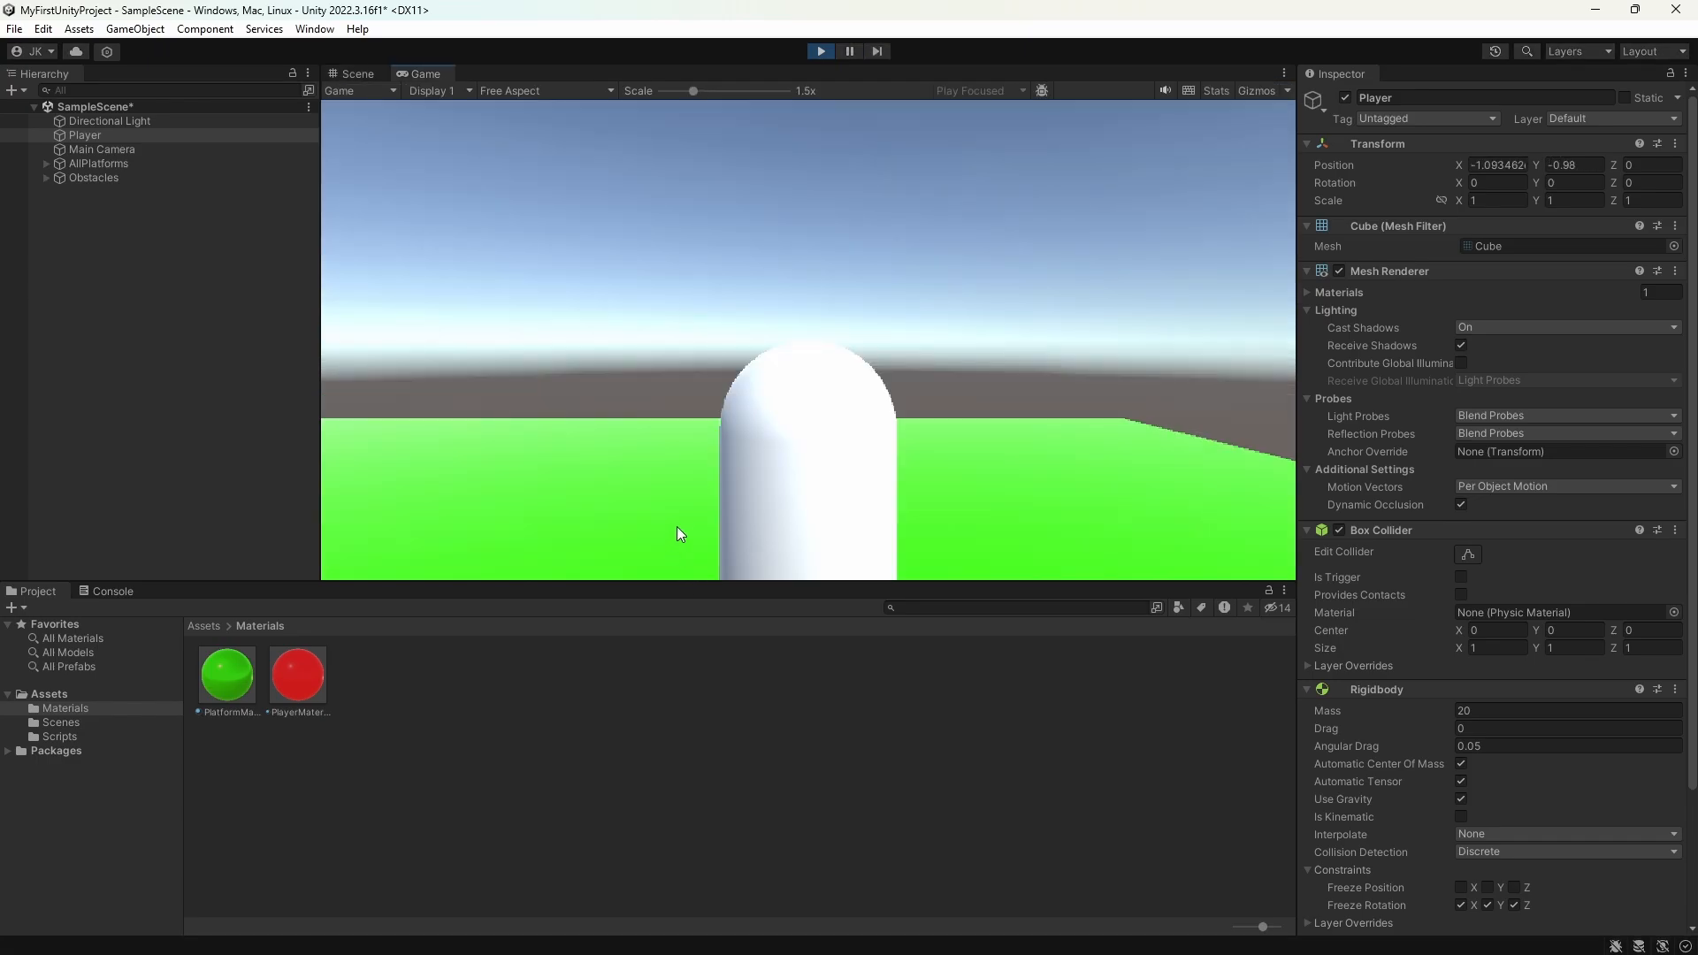
left_click(769, 669)
left_click(620, 422)
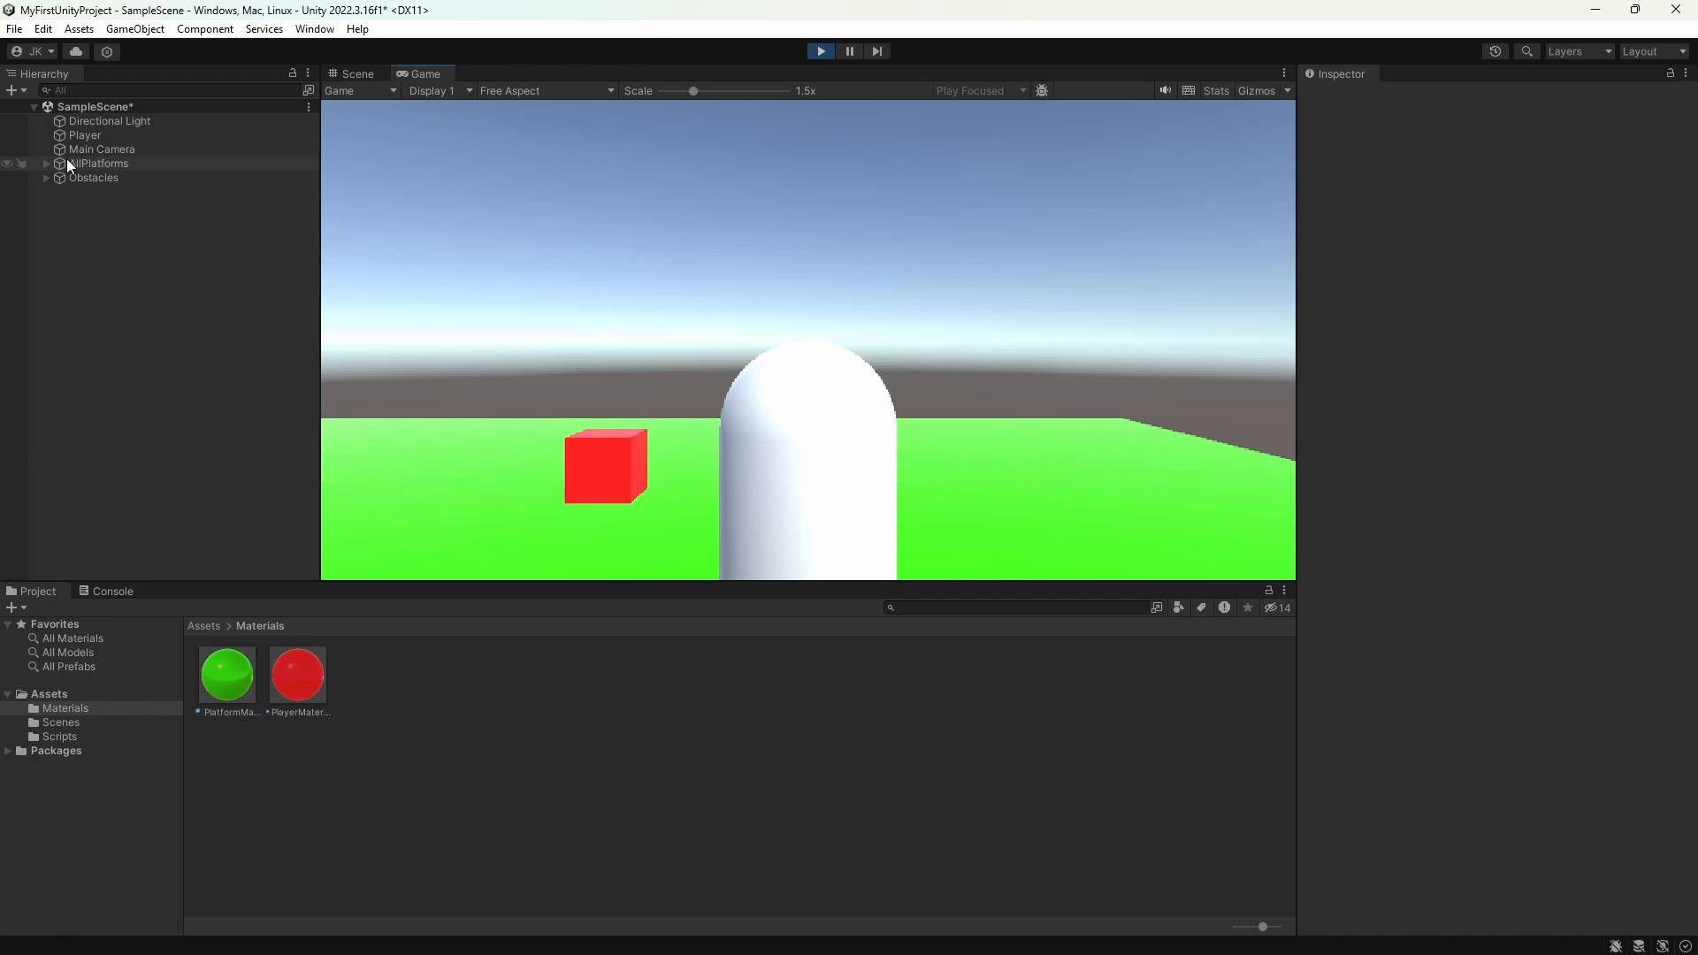
left_click(823, 51)
left_click(867, 348)
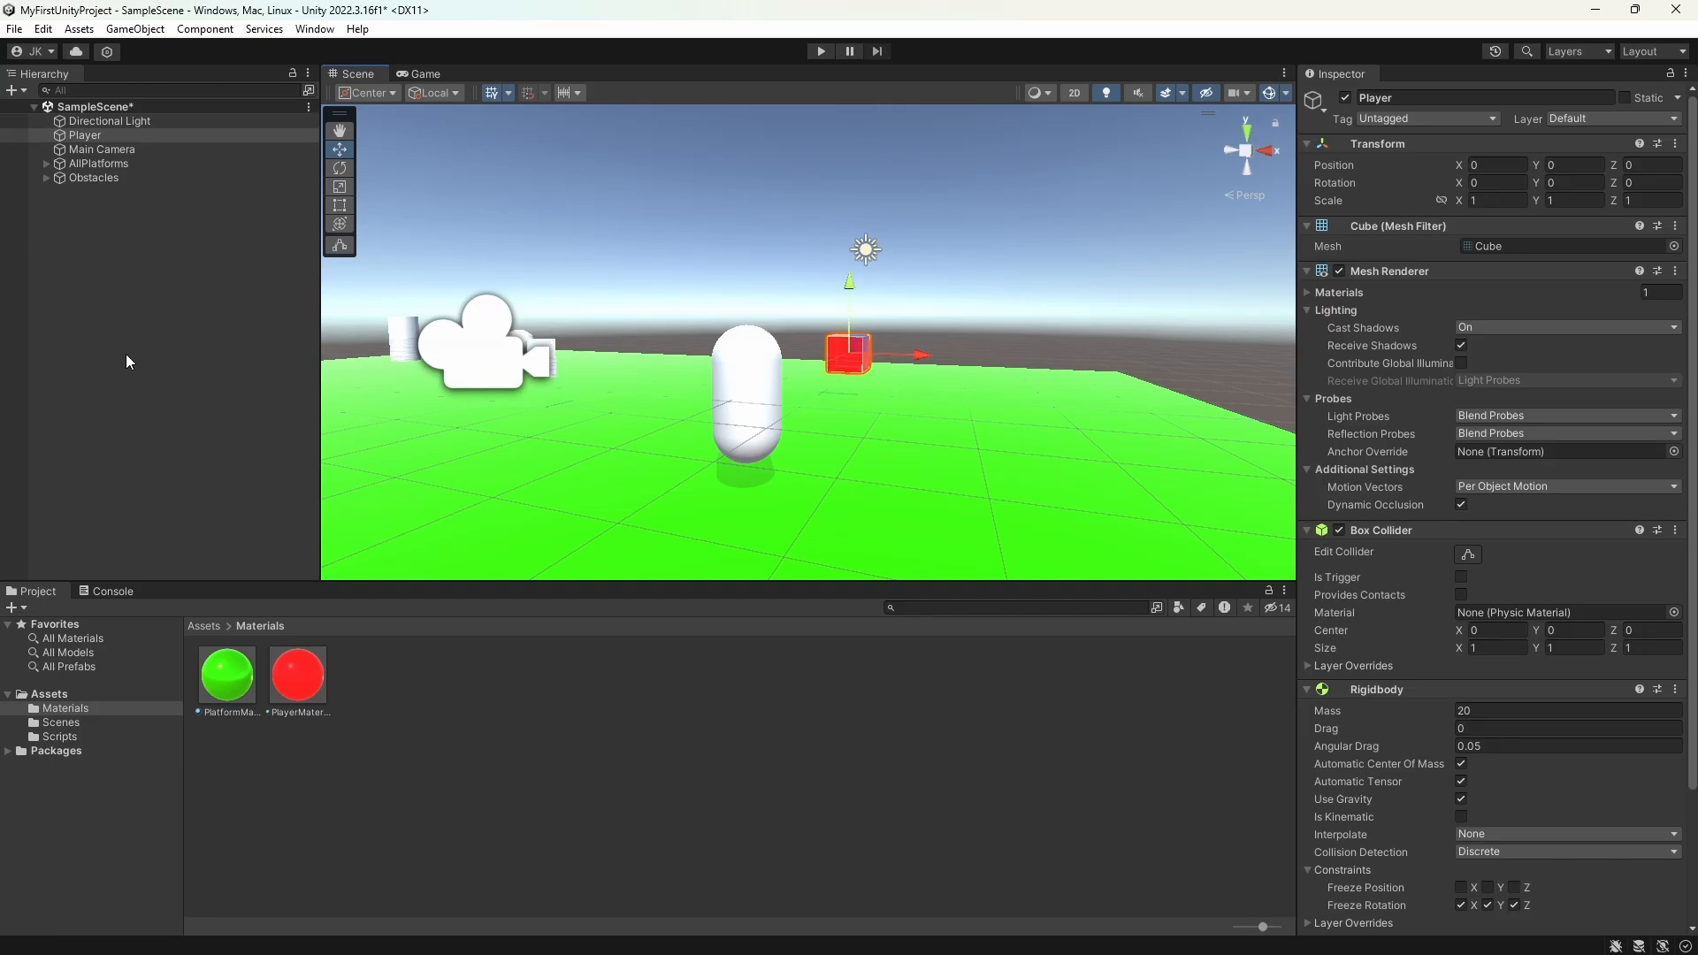
Step: Make the Main Camera a child of the Player object
left_click(92, 151)
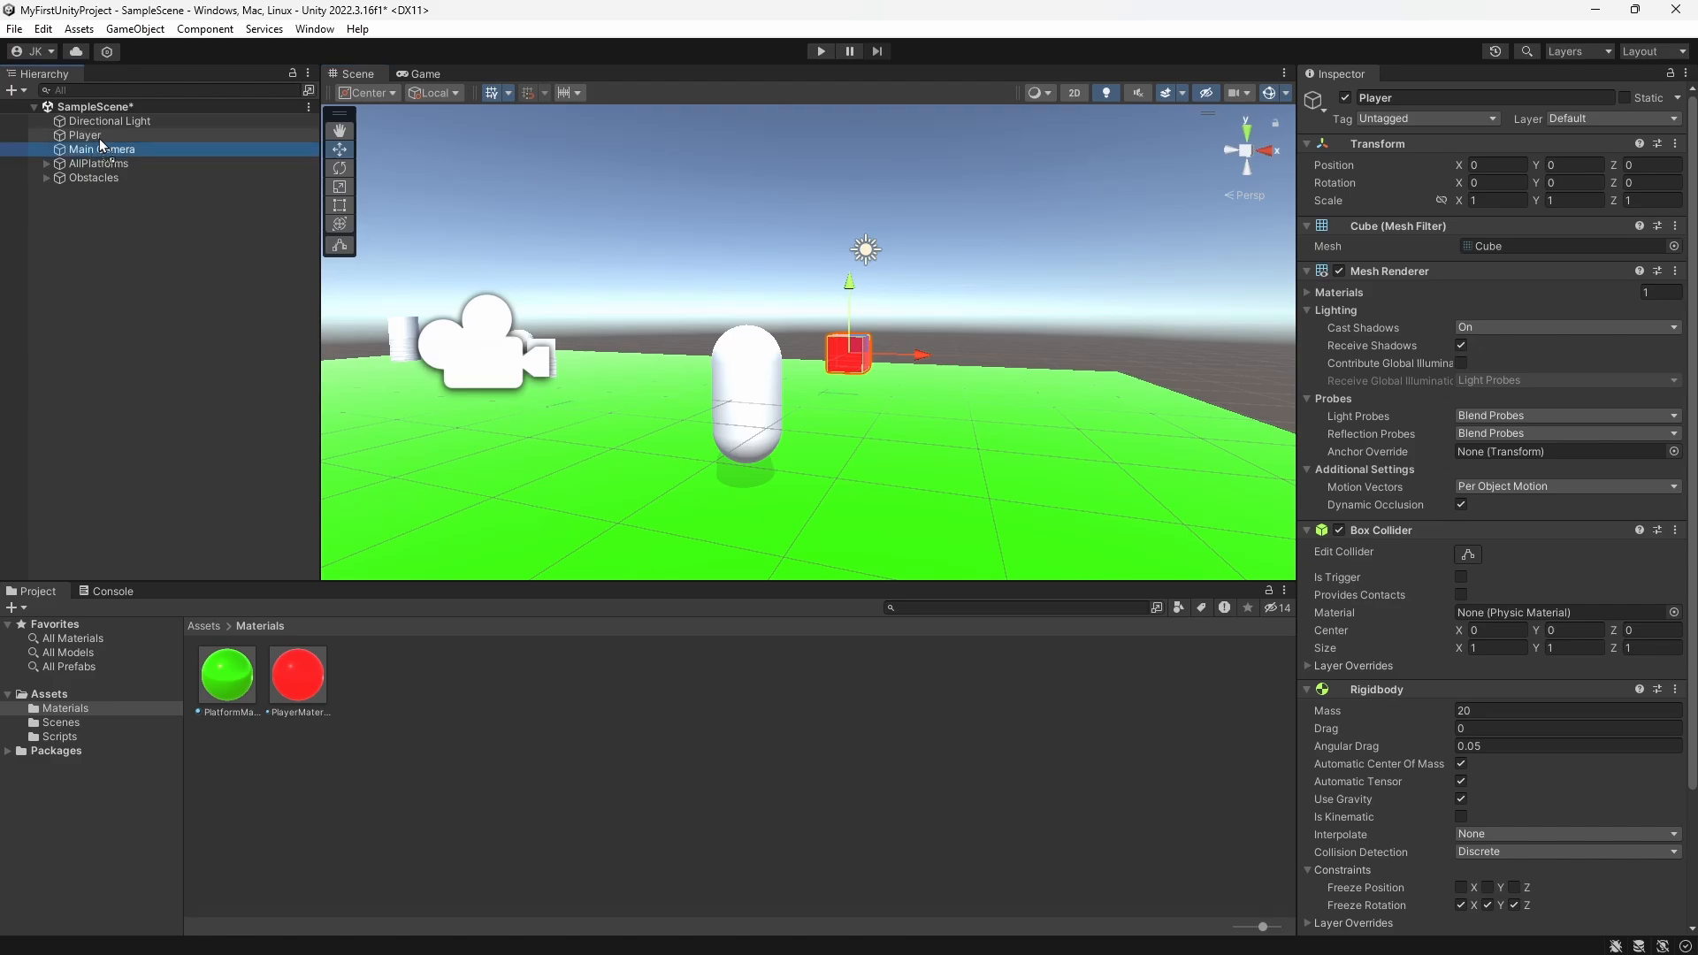
left_click_drag(99, 138, 99, 138)
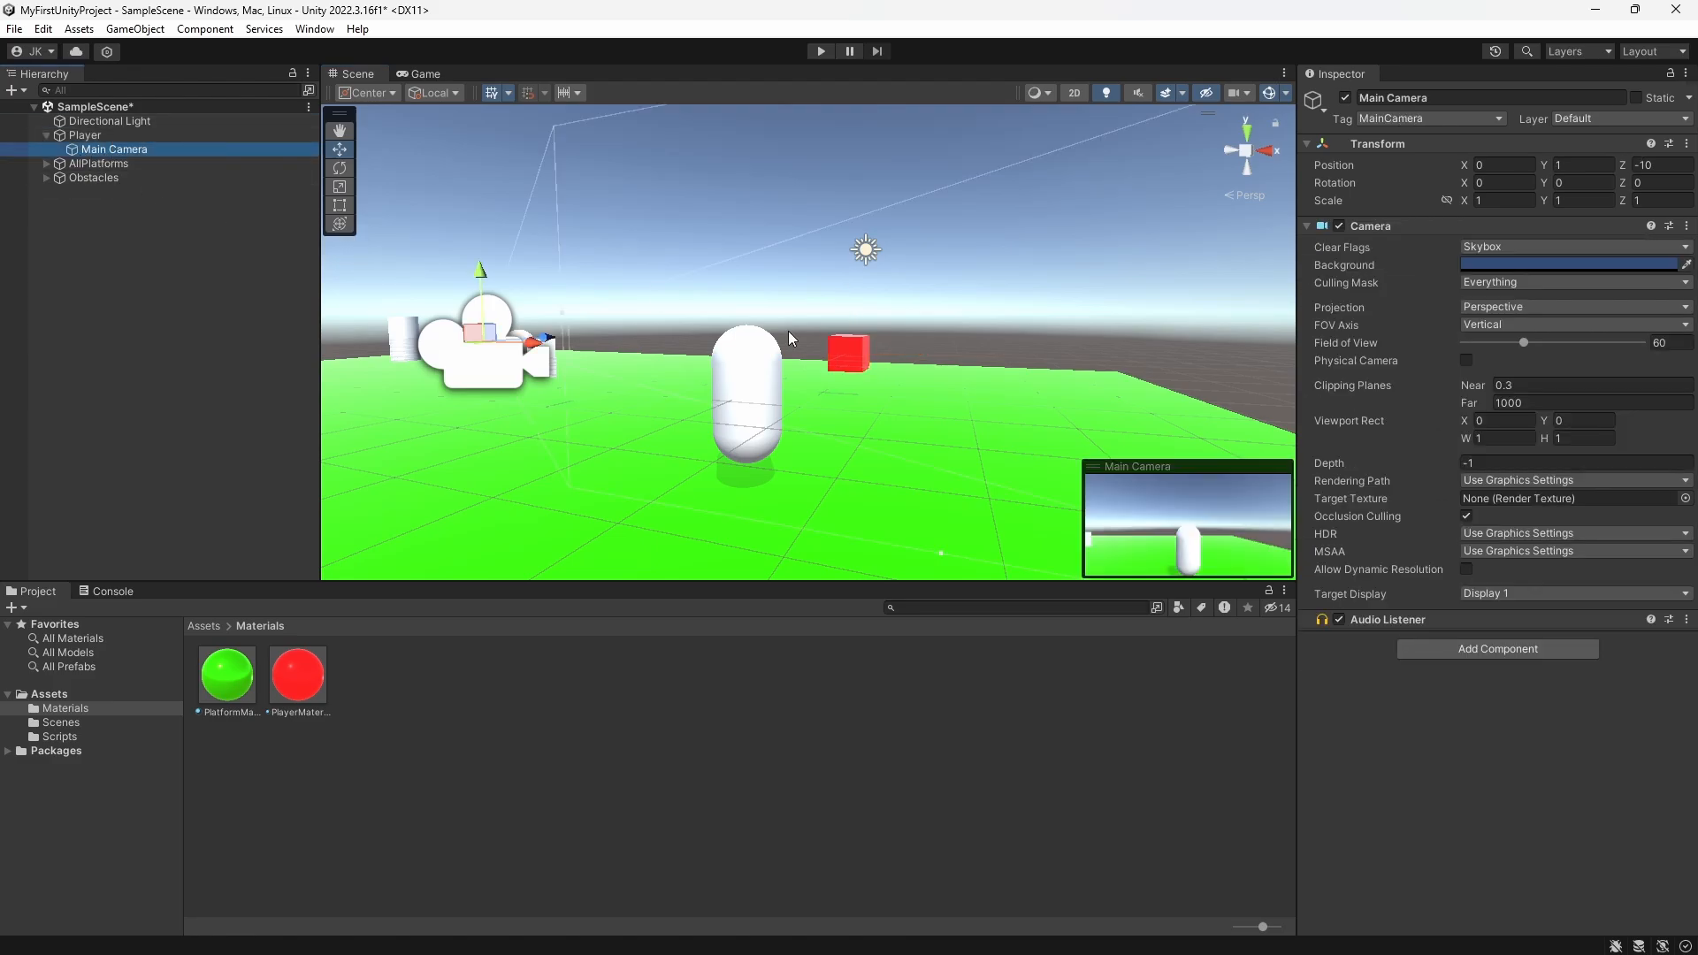
scroll(766, 416, "up", 3)
scroll(766, 416, "down", 4)
middle_click_drag(580, 390, 603, 400)
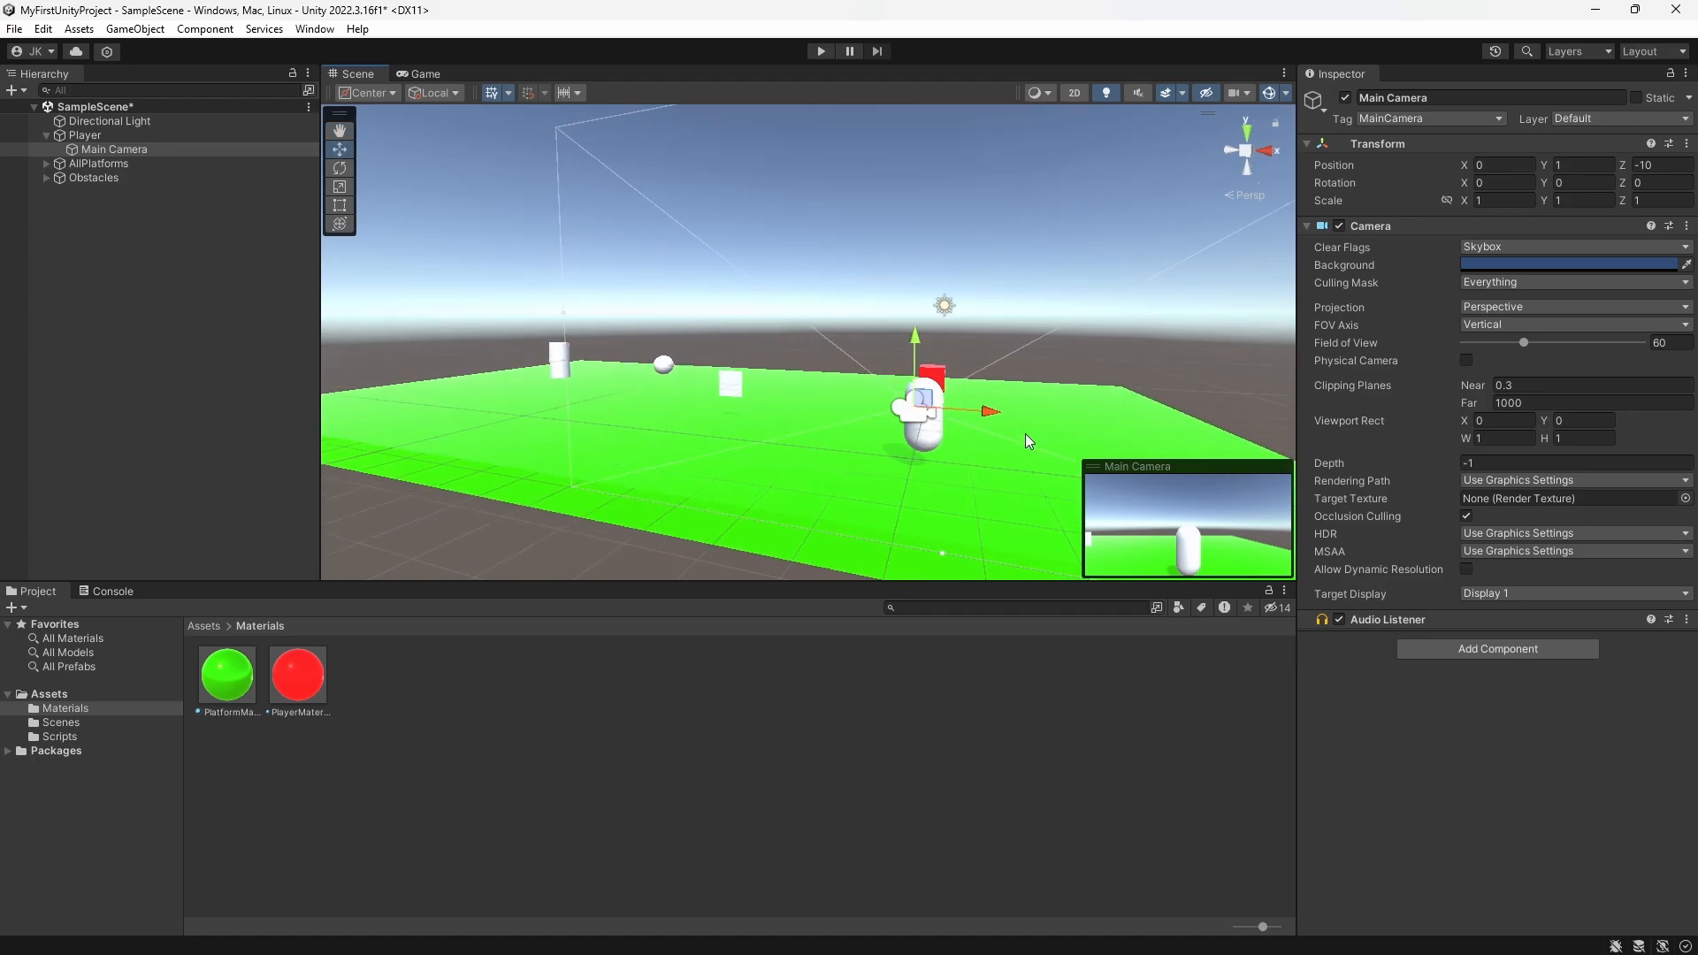
Step: Run the game and move the player to check how the camera follows it, and stop play mode
left_click(820, 51)
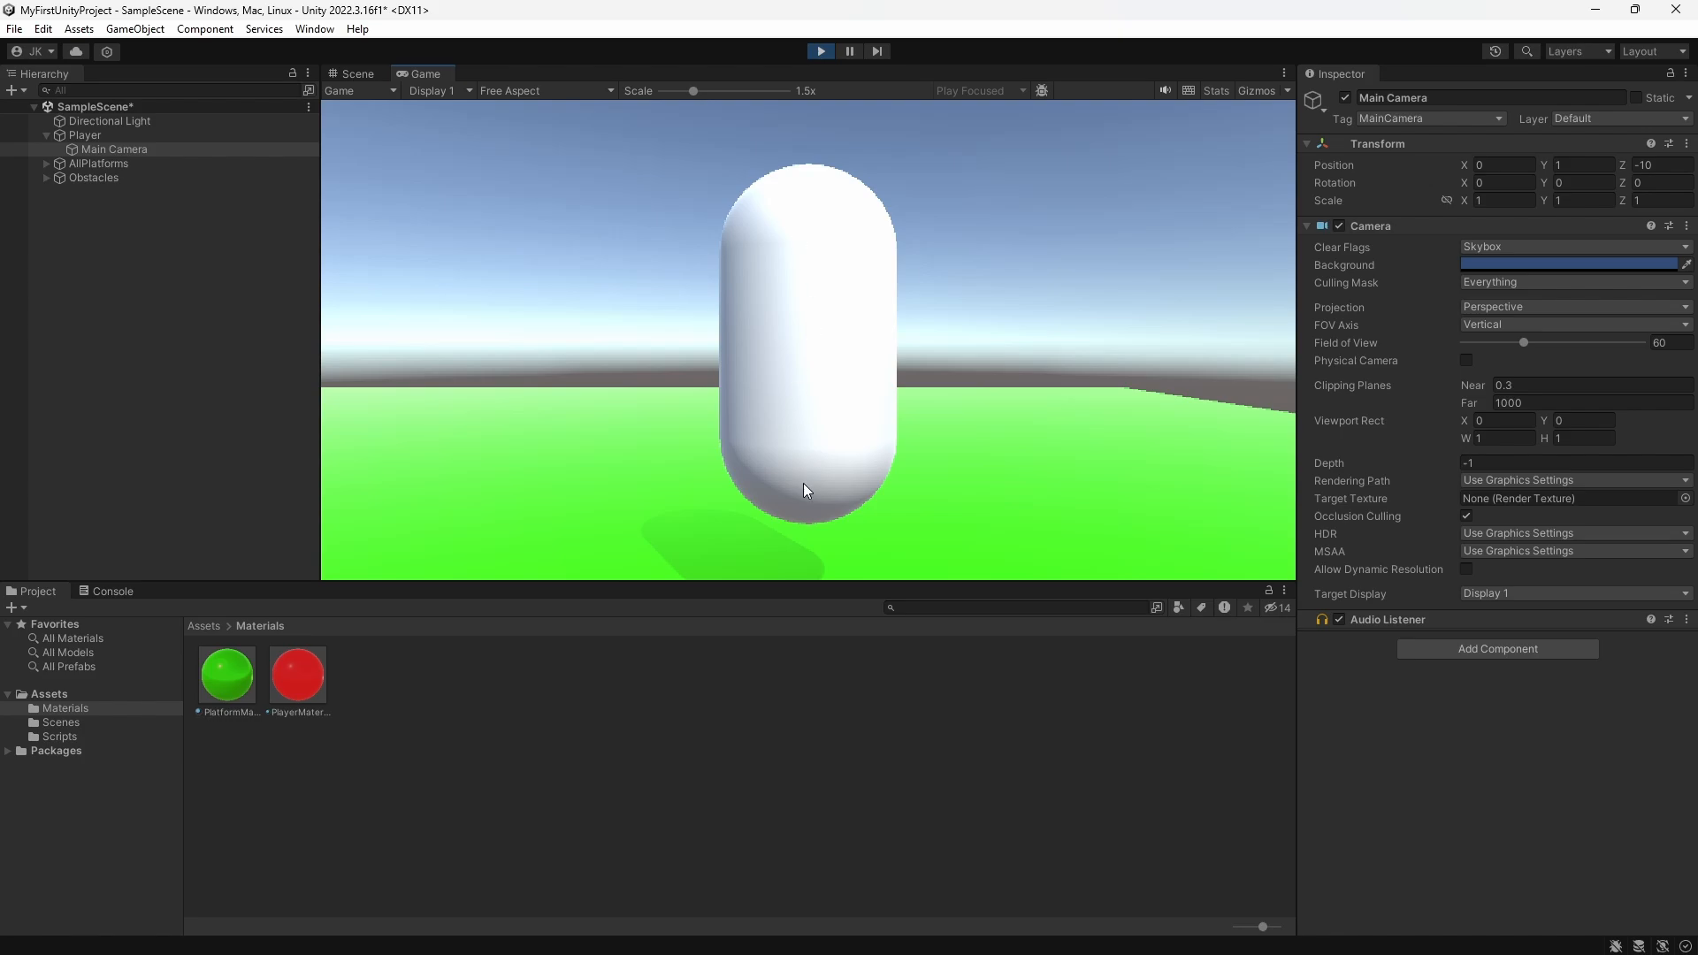
key("a")
key("s")
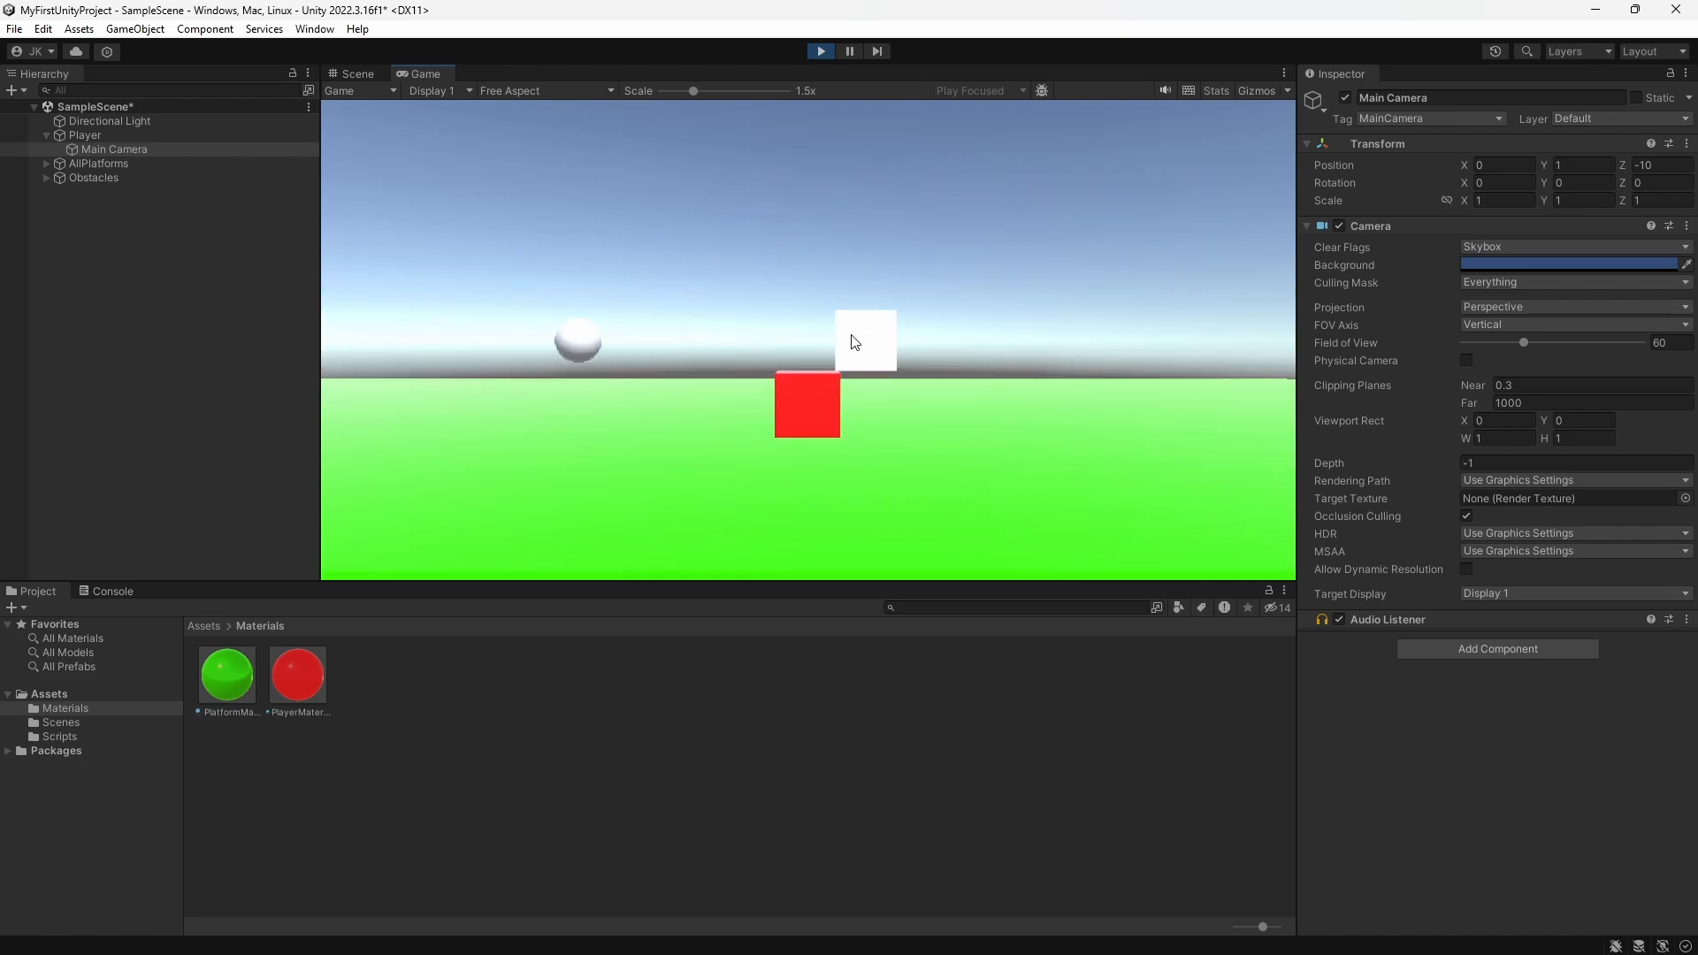
left_click(821, 52)
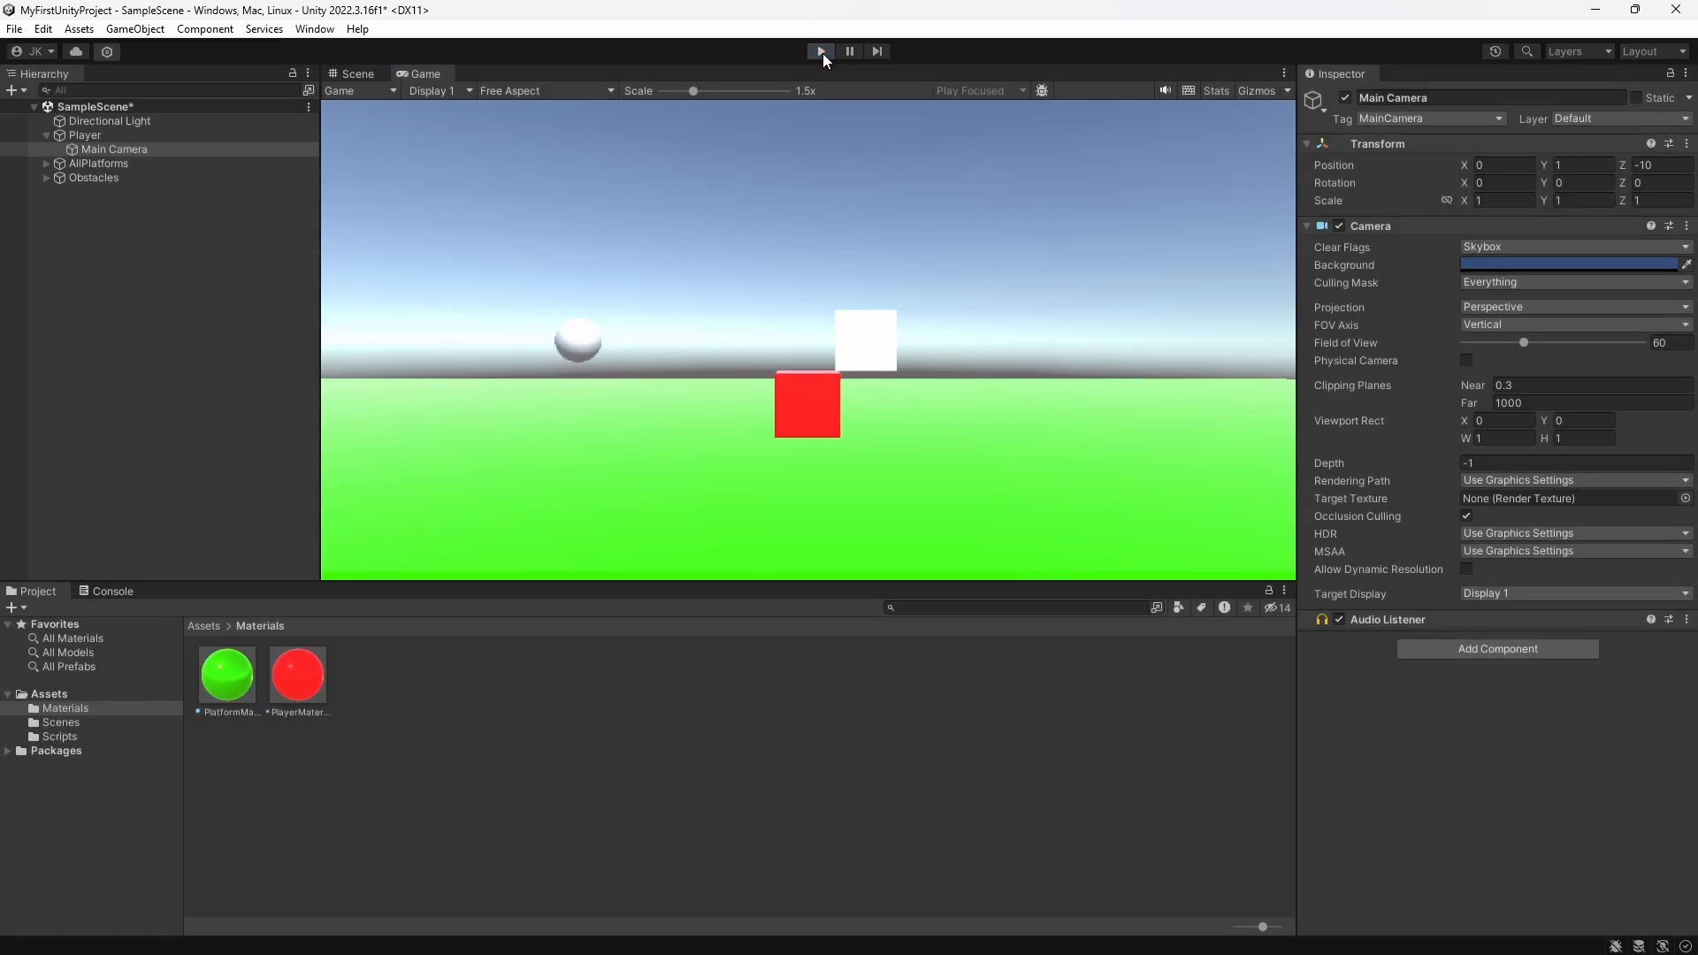
Step: Move the Main Camera closer behind the player, to about Y 0.96 and Z -3.01
left_click_drag(730, 322, 730, 336)
left_click(924, 384)
left_click(165, 149)
right_click_drag(964, 408, 771, 384)
key("d")
left_click_drag(406, 305, 768, 336)
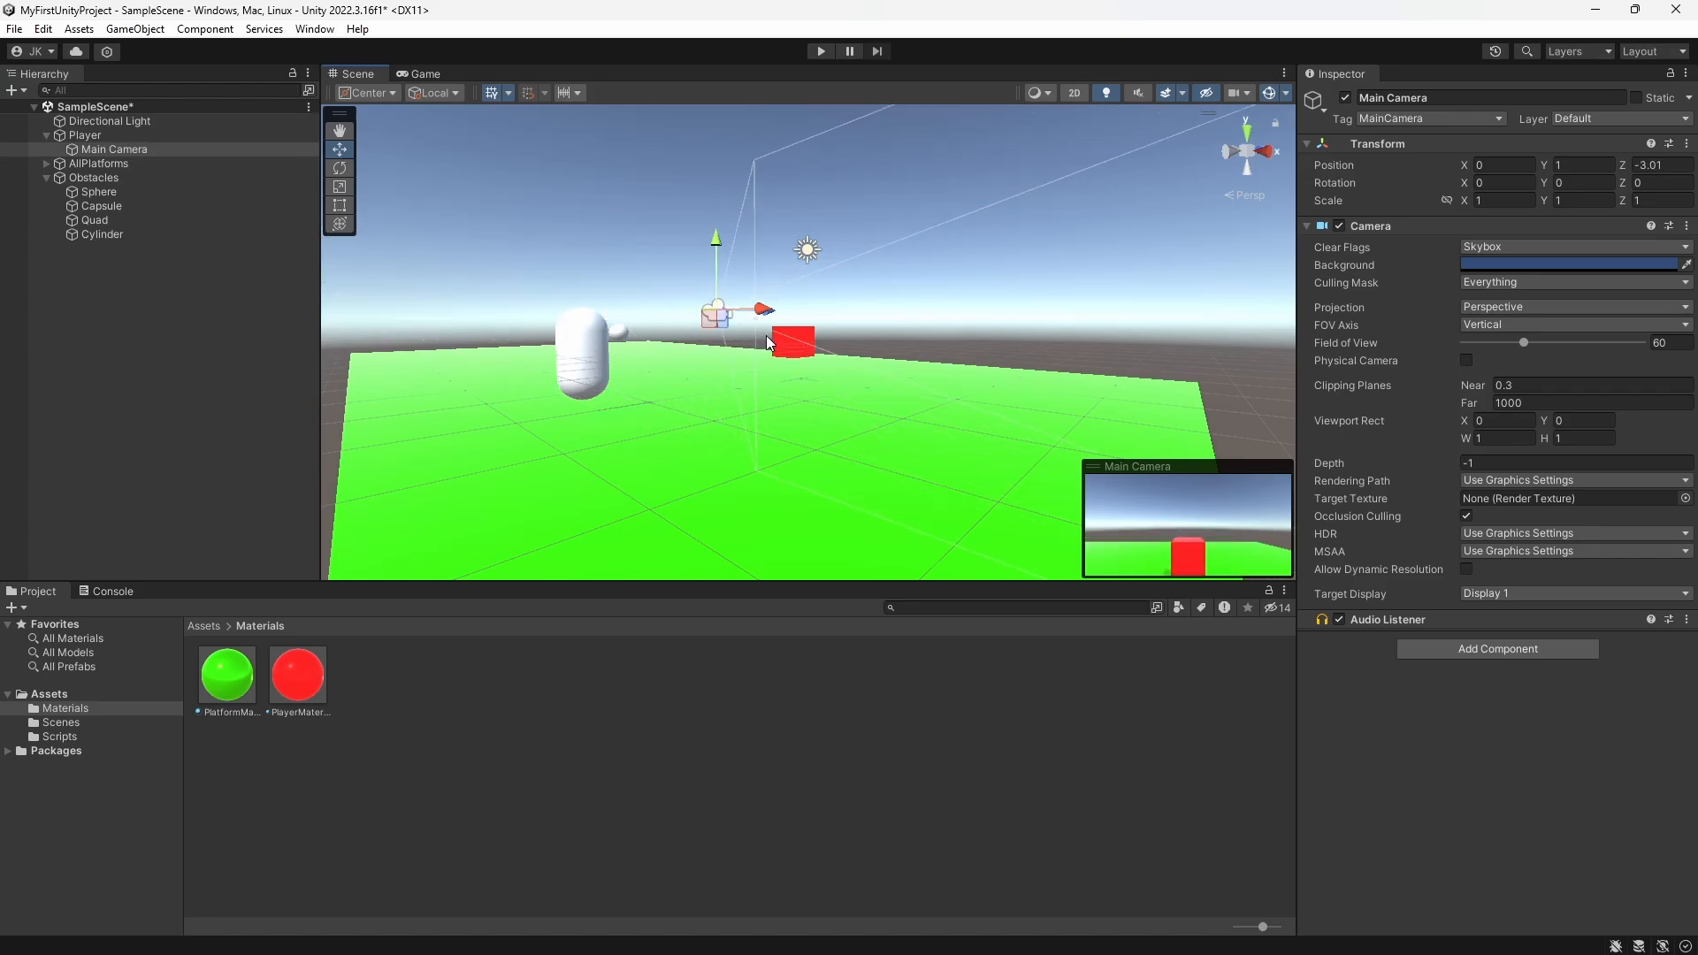
left_click_drag(719, 257, 720, 263)
Step: Run the game again to test the closer camera view while moving the player, and stop play mode
key("ctrl+p")
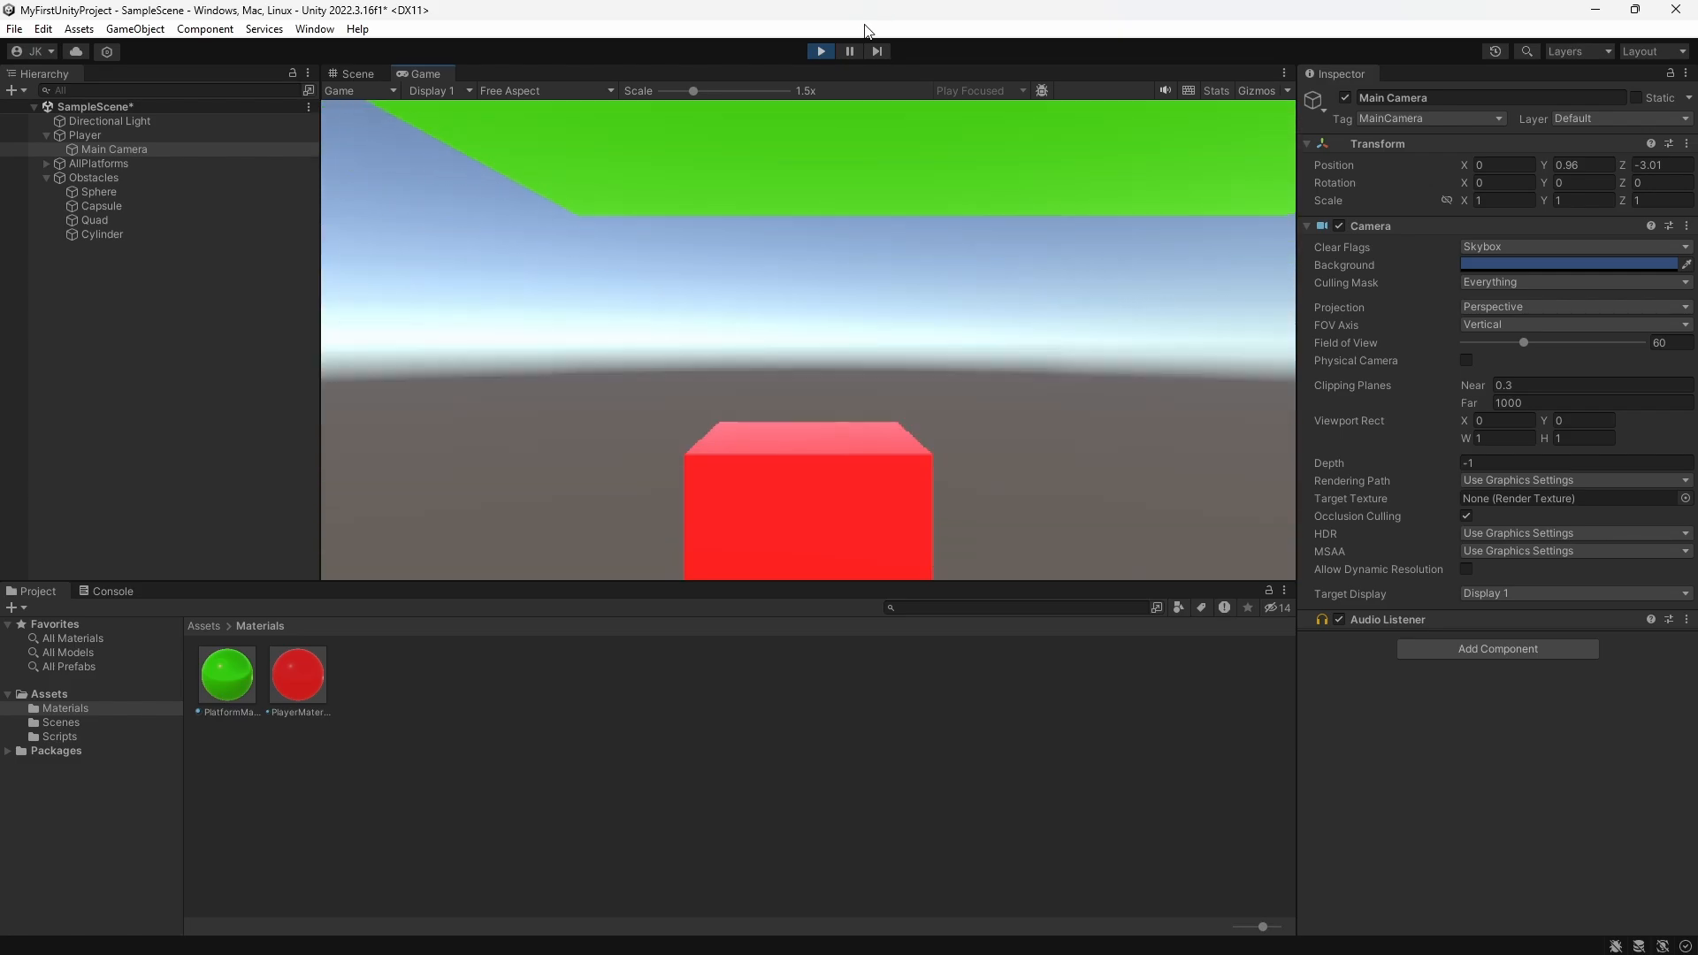
left_click(818, 50)
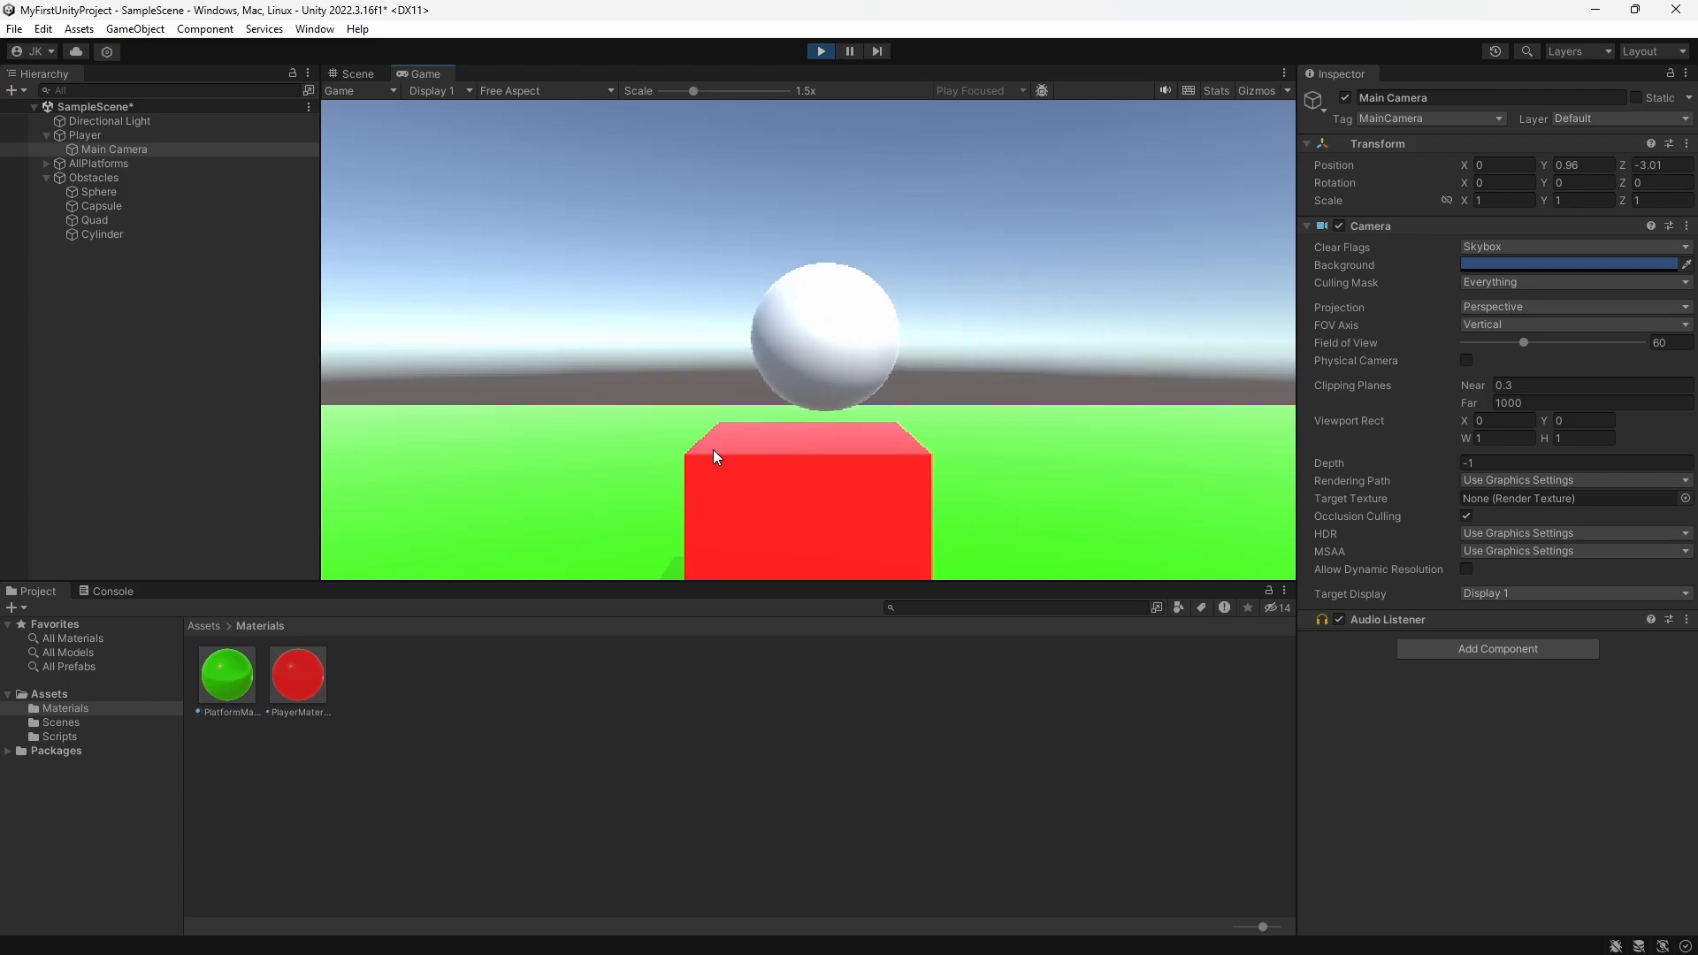
left_click(821, 50)
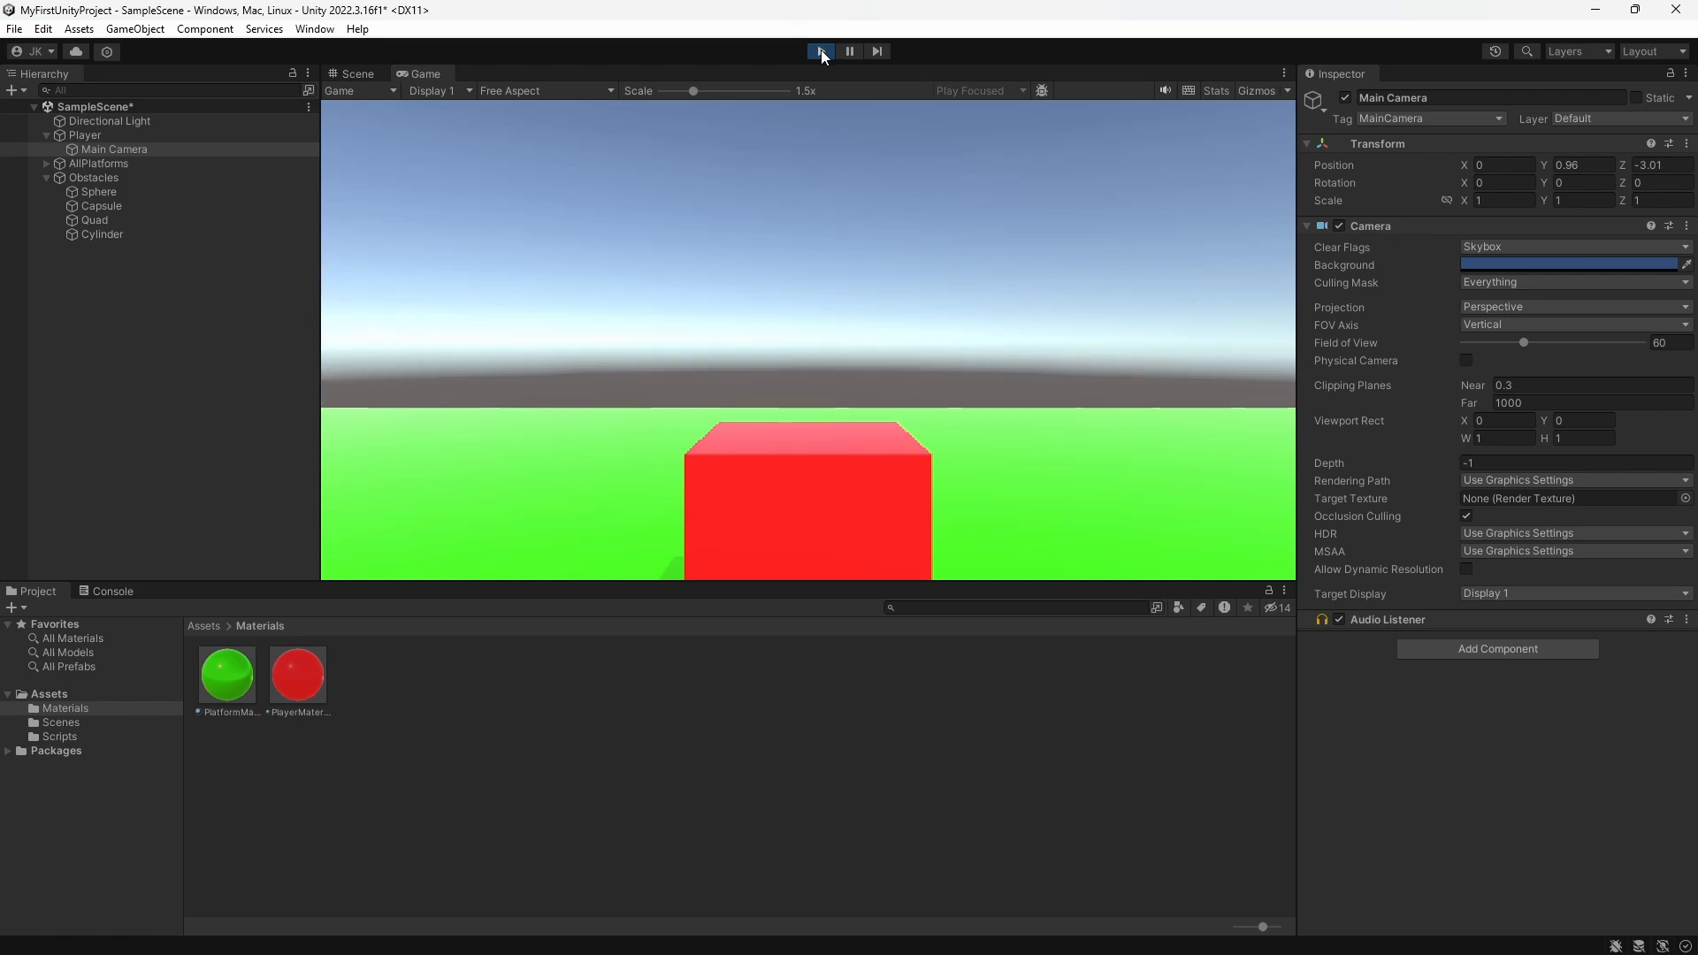
Step: Open the player's PlayerMovement script in Visual Studio and replace moveHorizontal with 0 in the AddForce vector
left_click(618, 331)
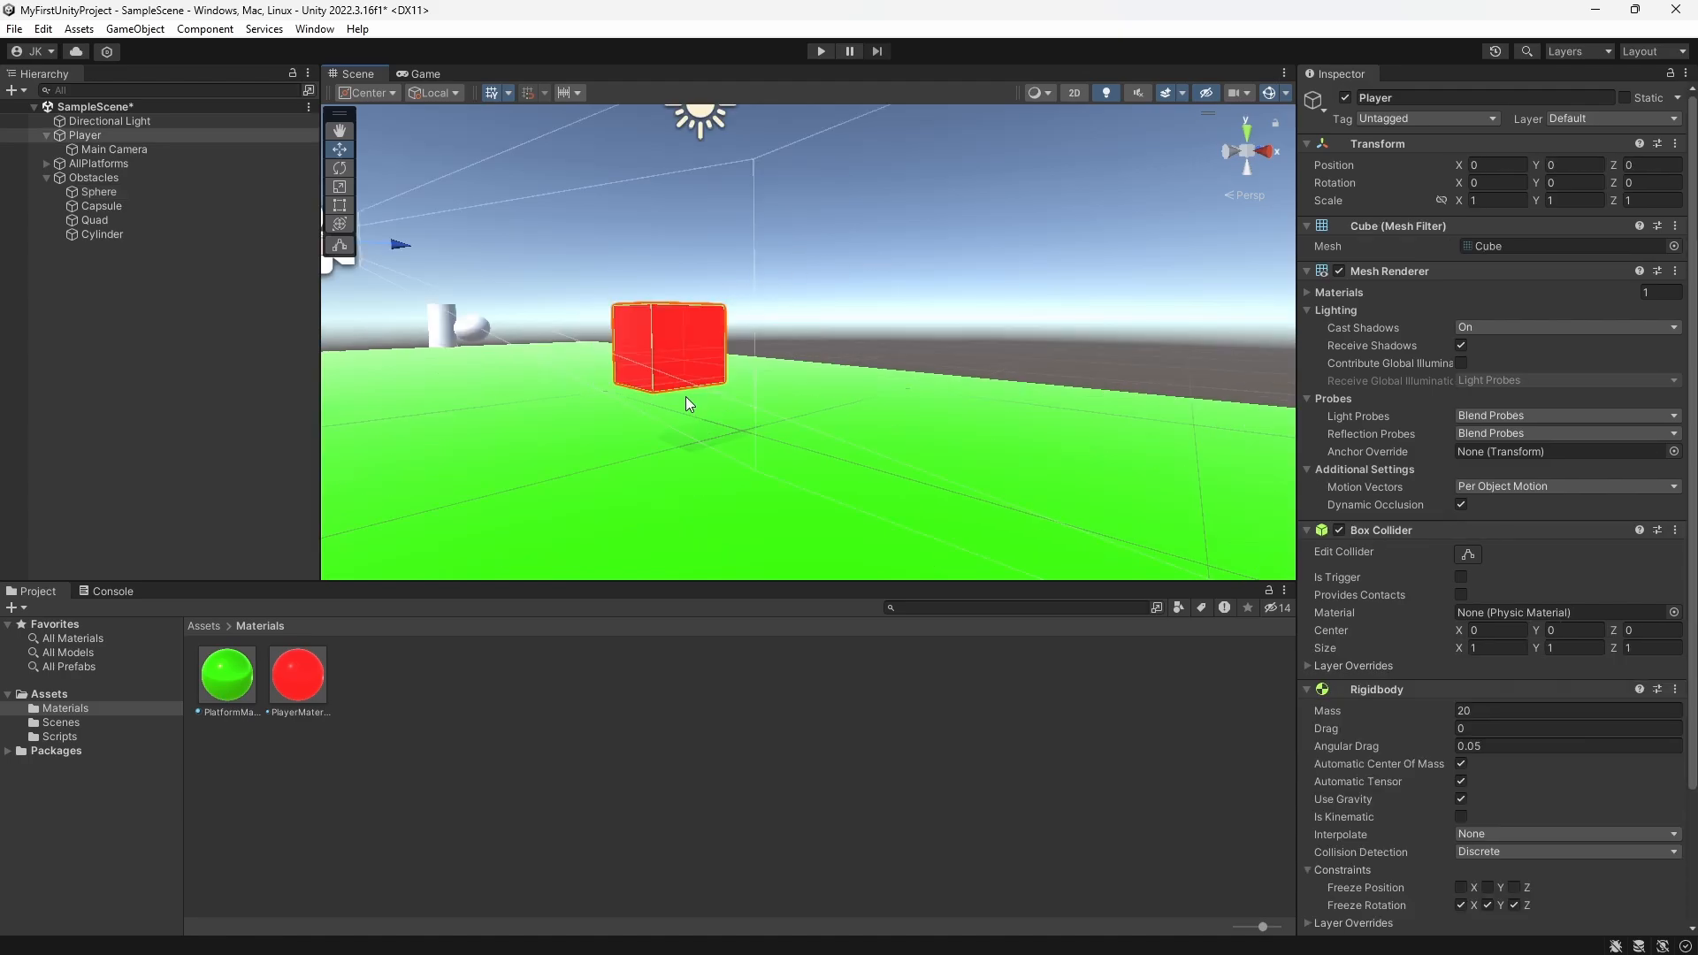
left_click(76, 136)
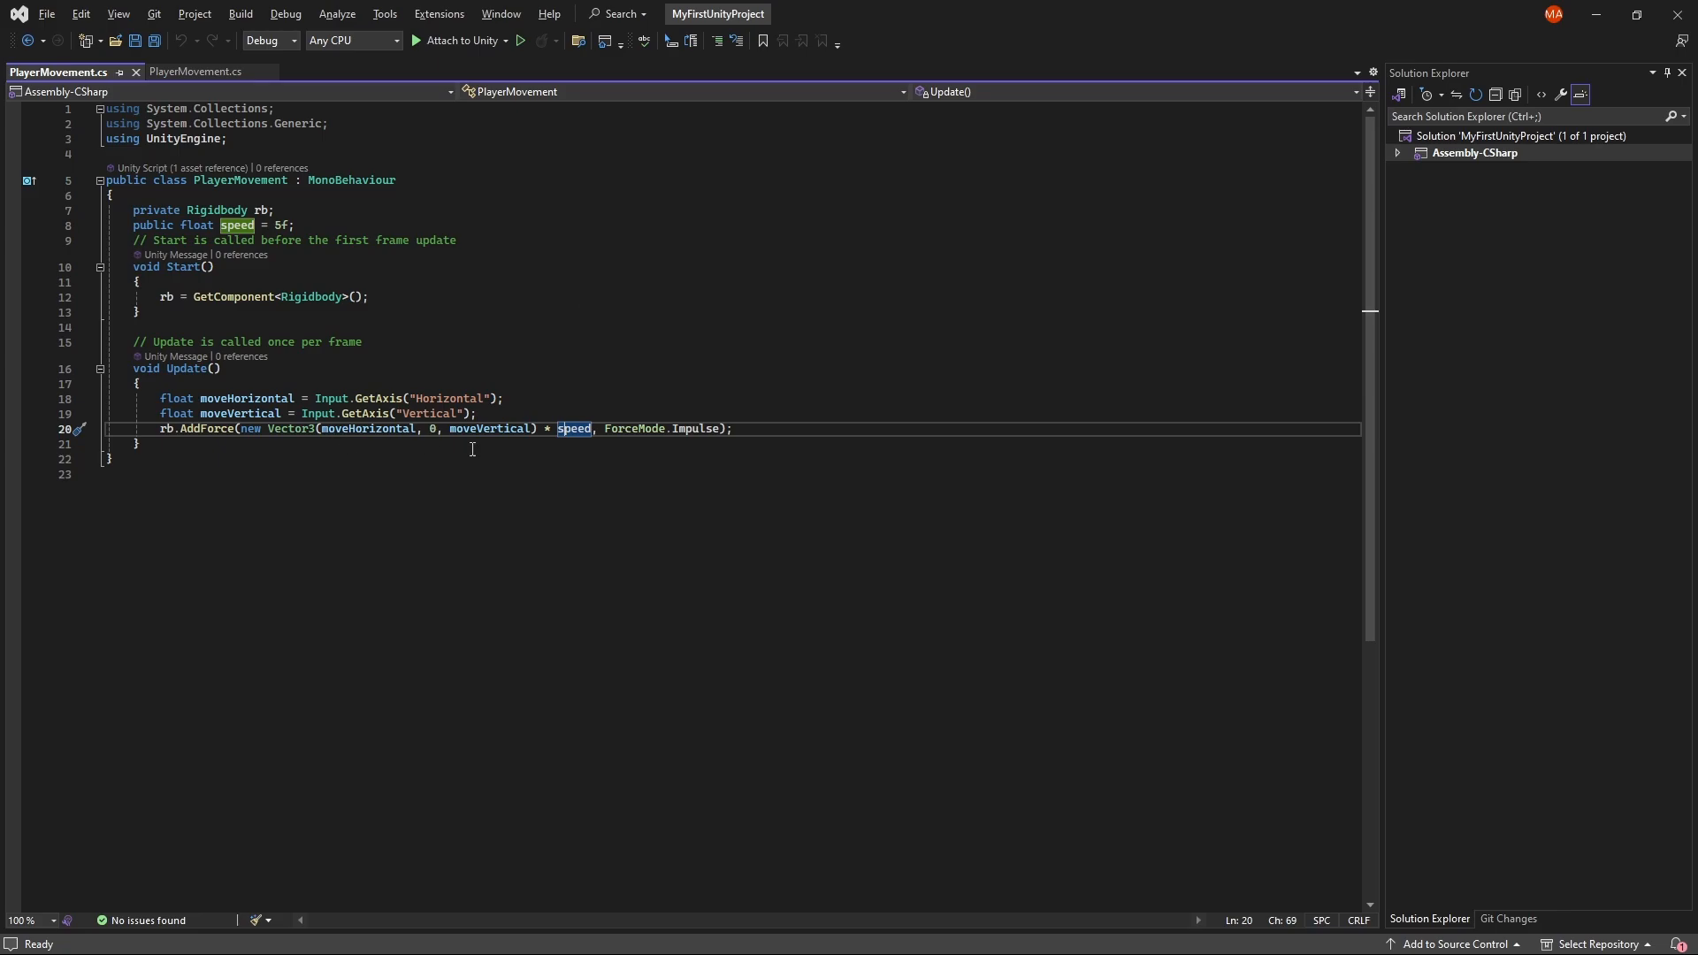
double_click(359, 429)
type("0")
Step: Add the line transform.Rotate(new Vector3(0, moveHorizontal, 0)); above the AddForce call in Update and save the script
left_click(495, 413)
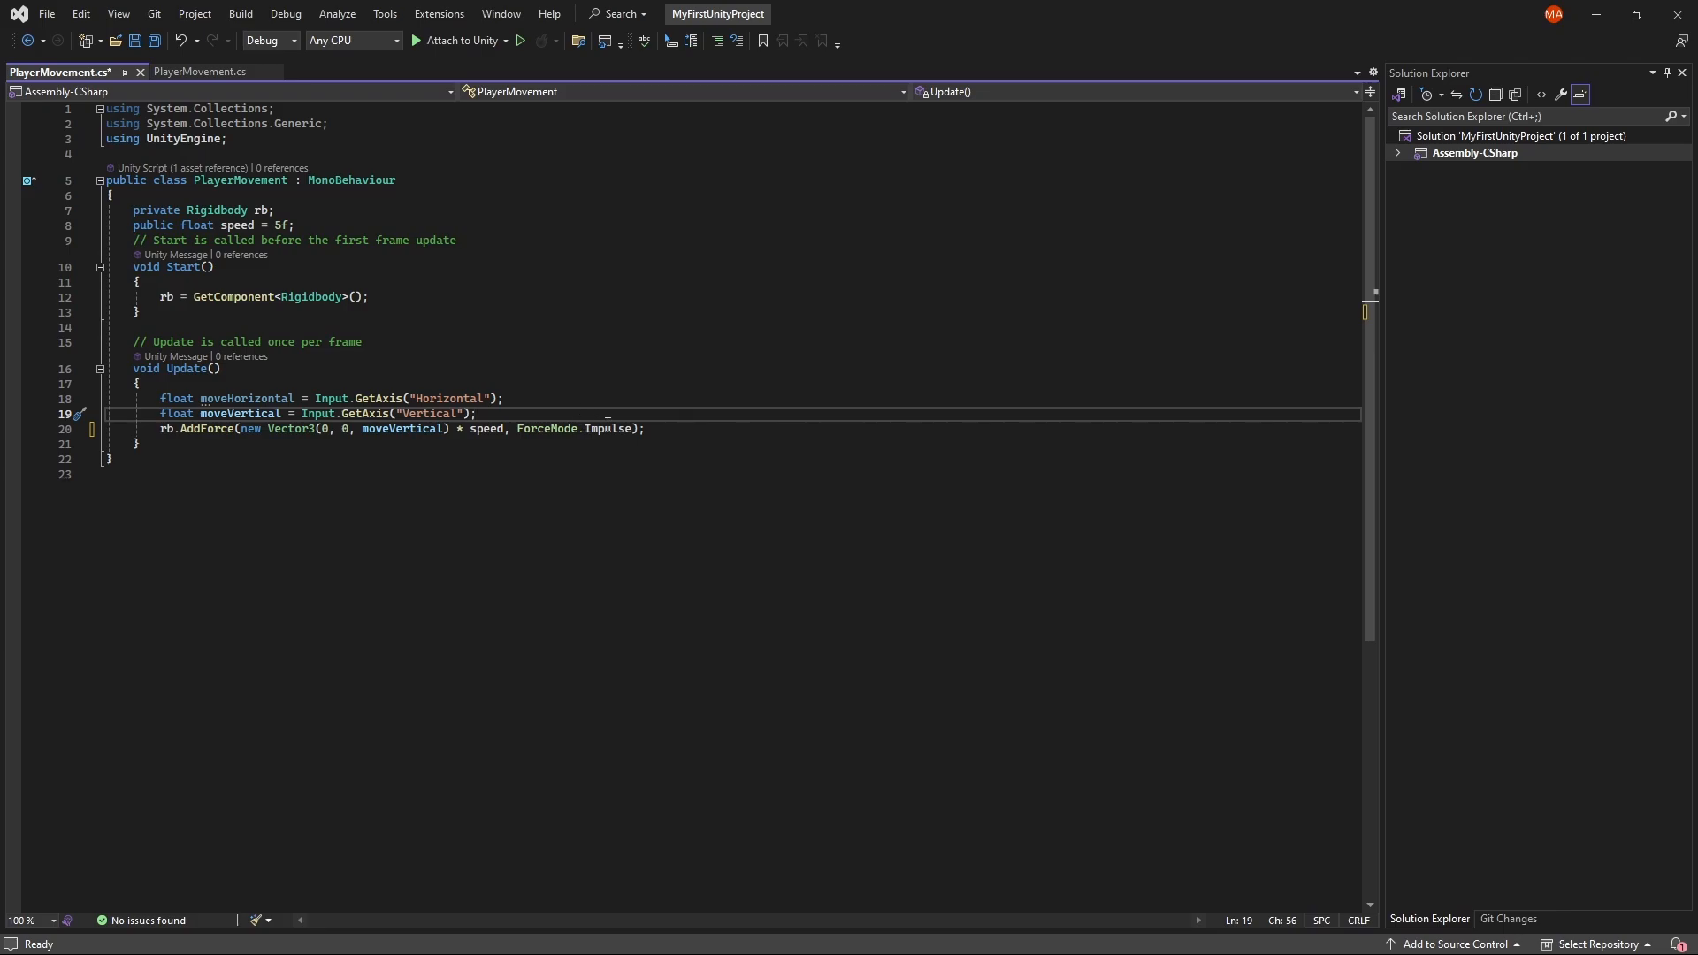
key("Return")
type("transform.Rotat")
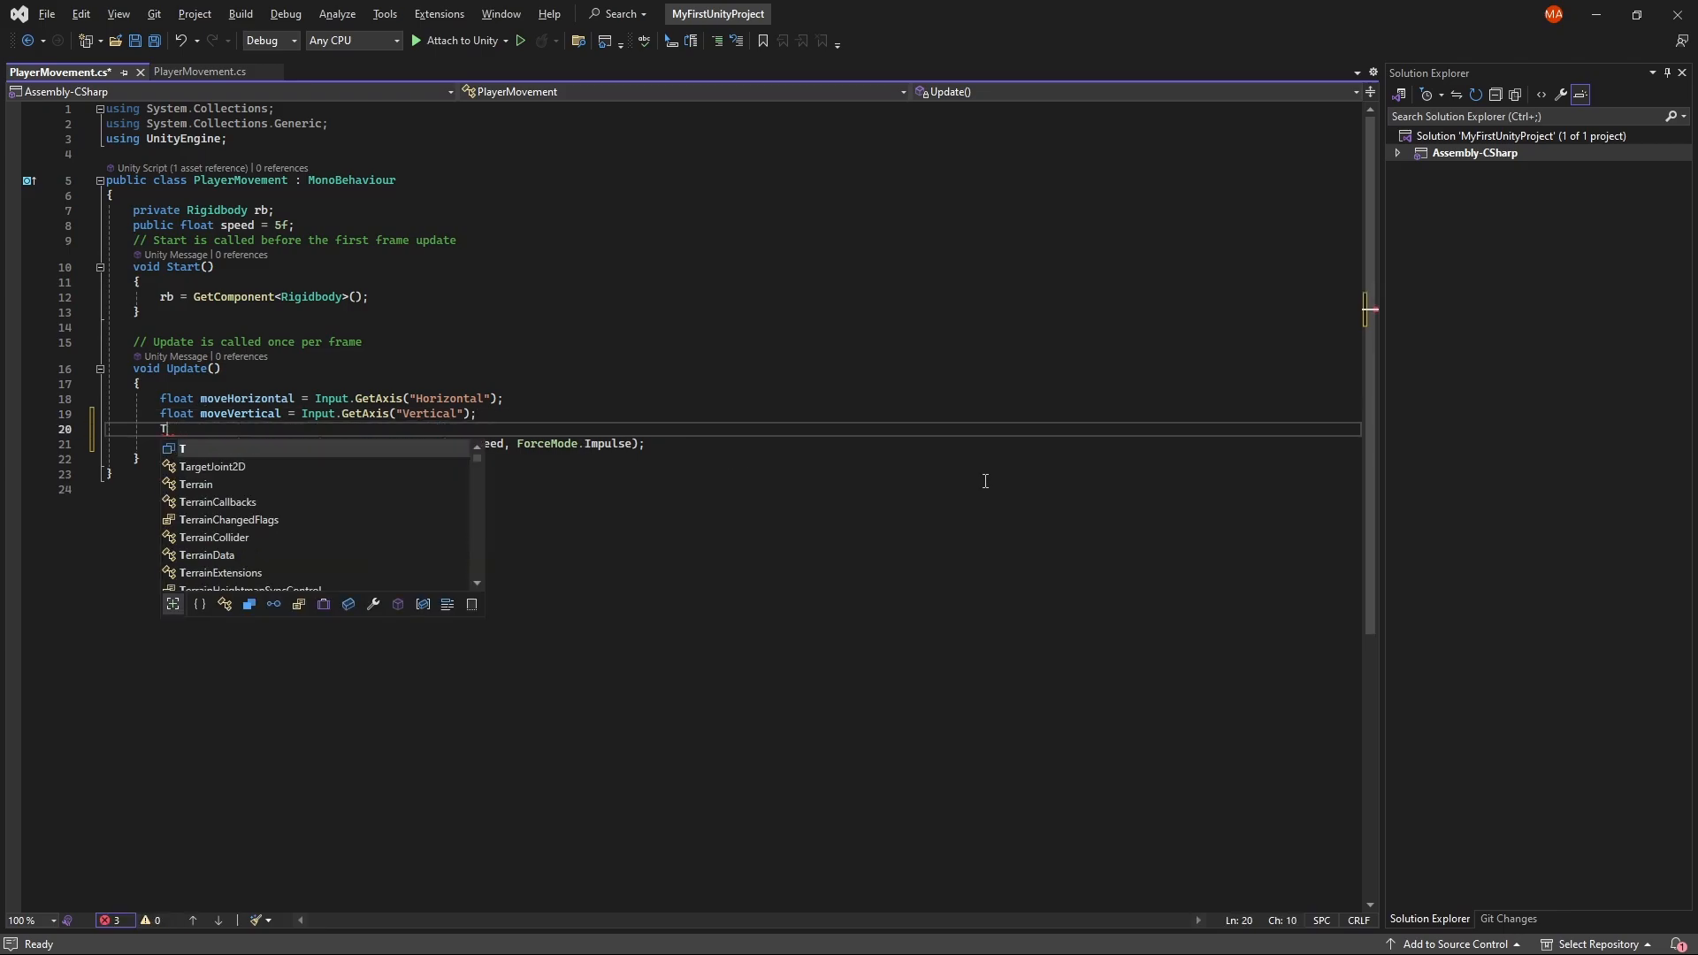
type("e(Vector")
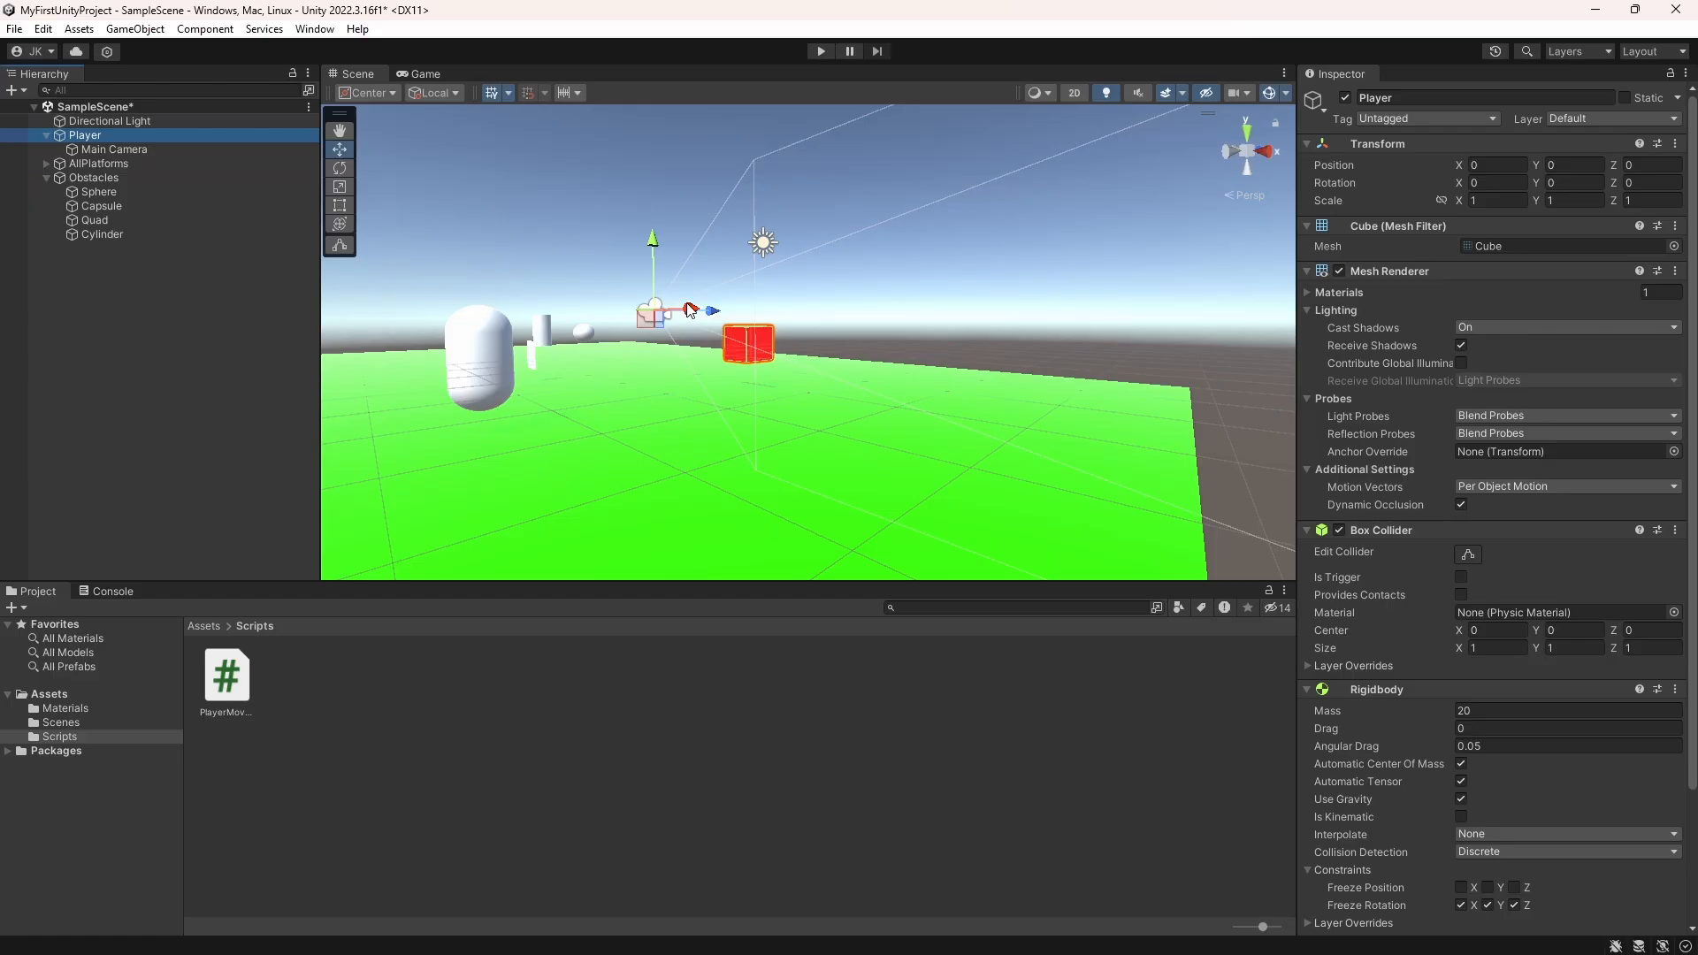
left_click_drag(1540, 182, 1142, 479)
scroll(1410, 681, "down", 10)
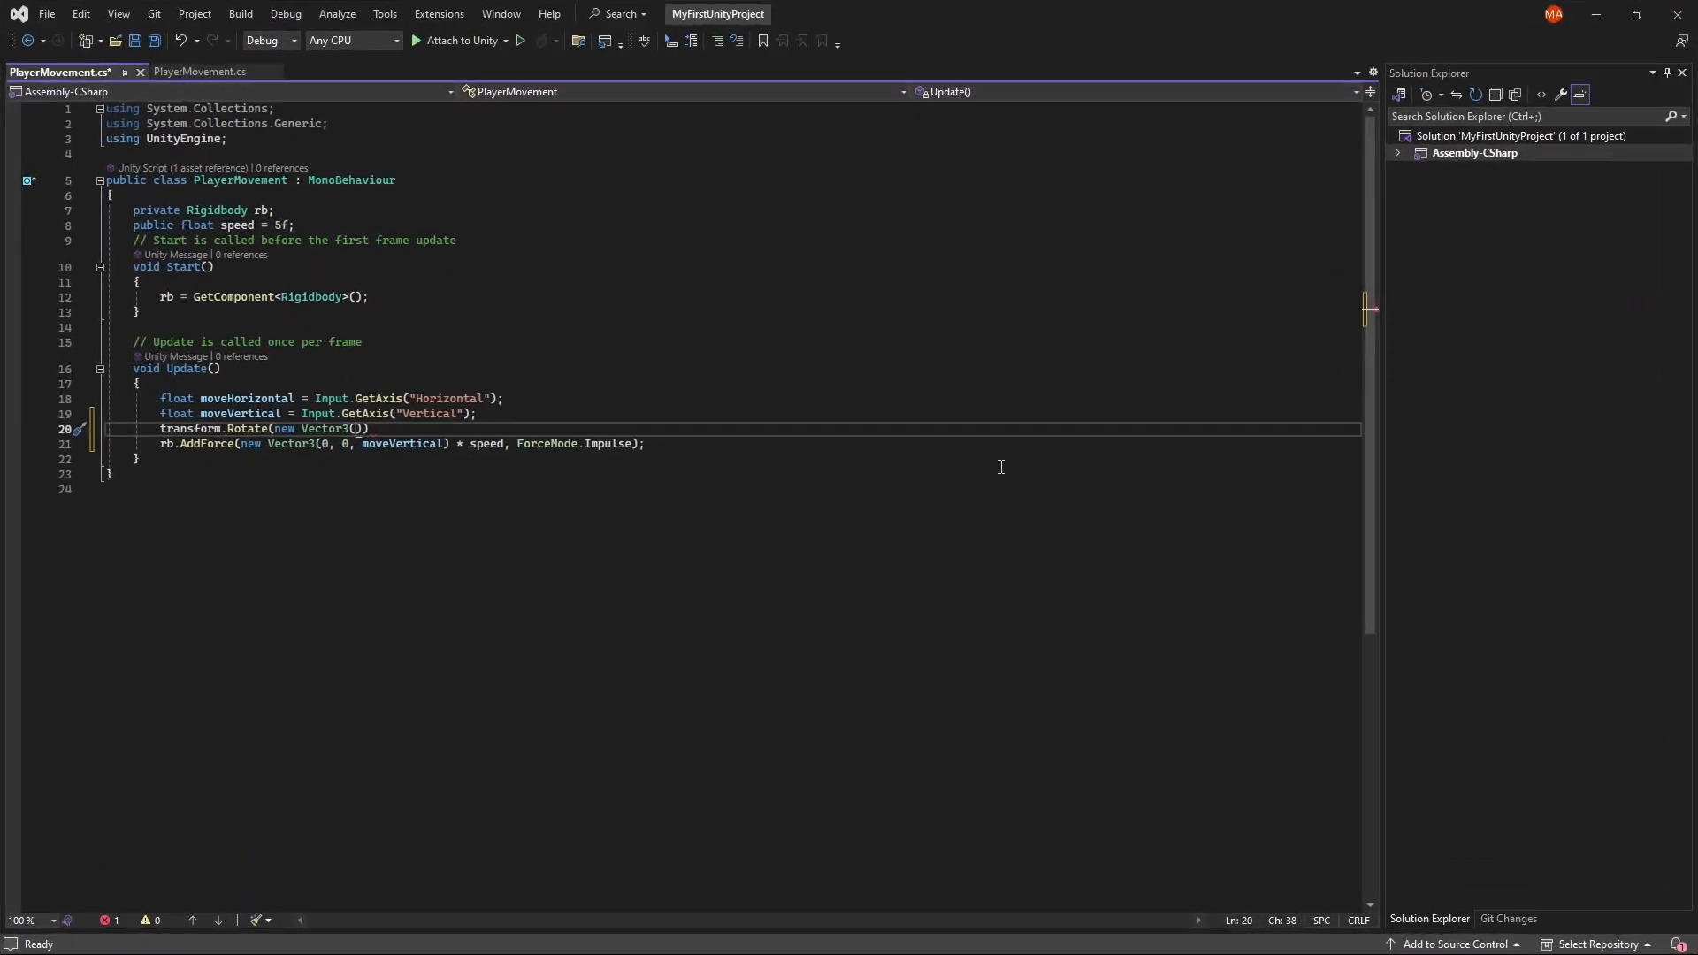
type(", move")
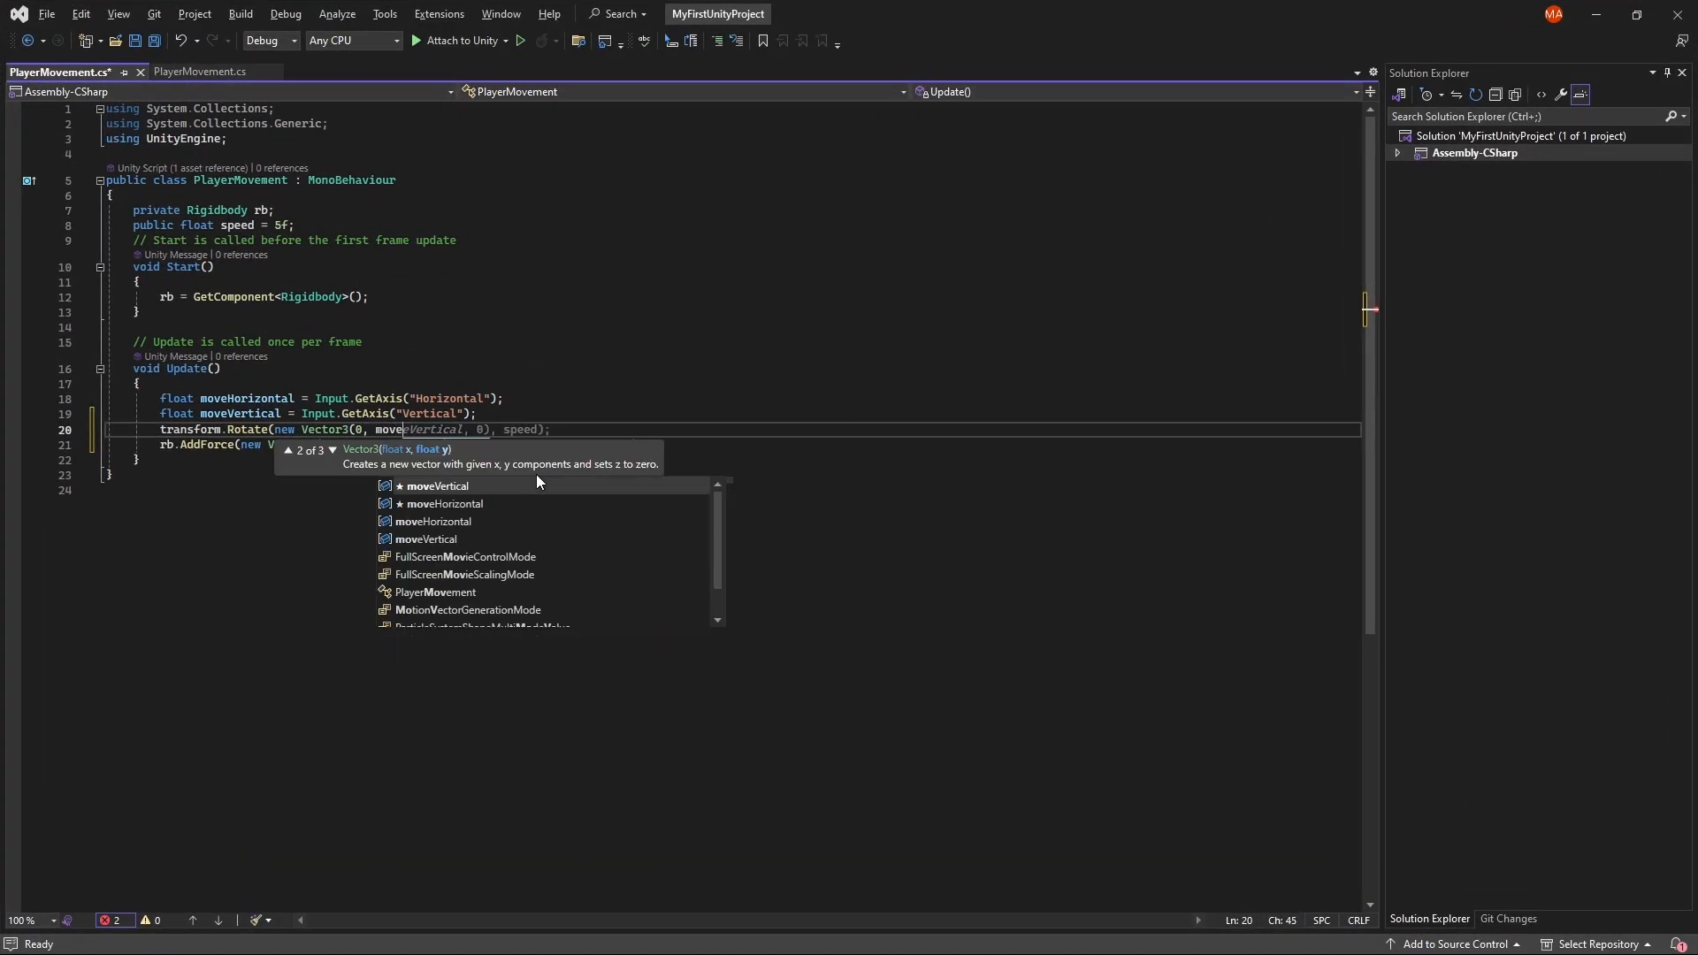
type("Horionz, 0")
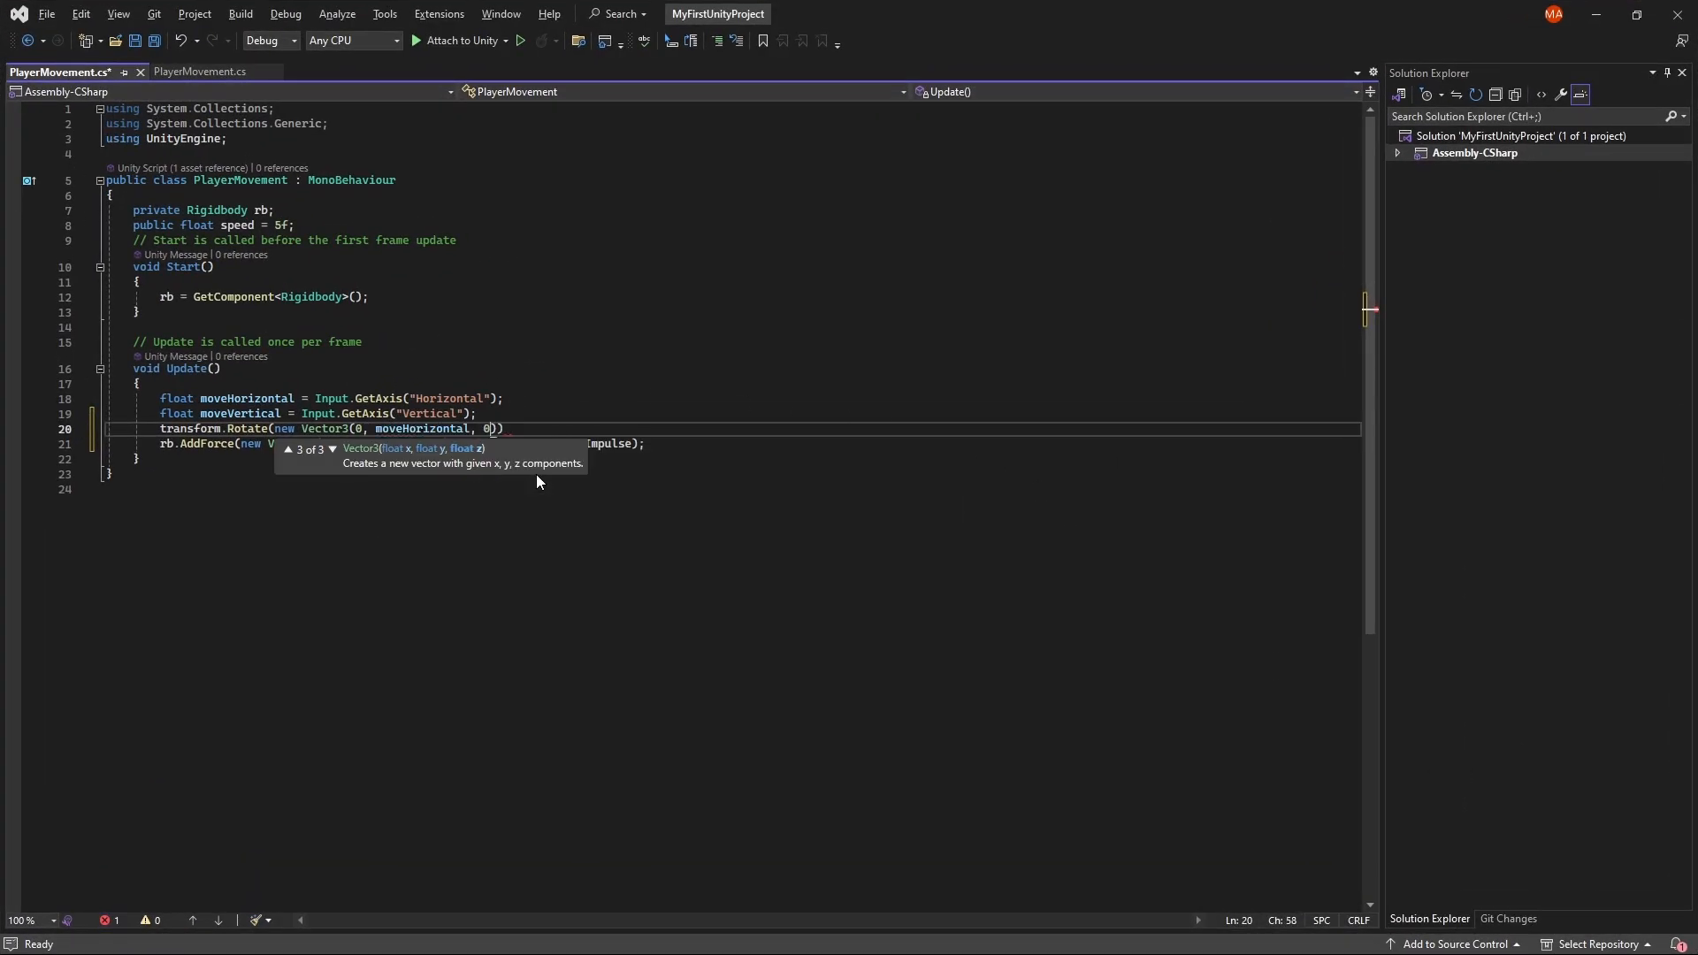
type("));")
key("ctrl+s")
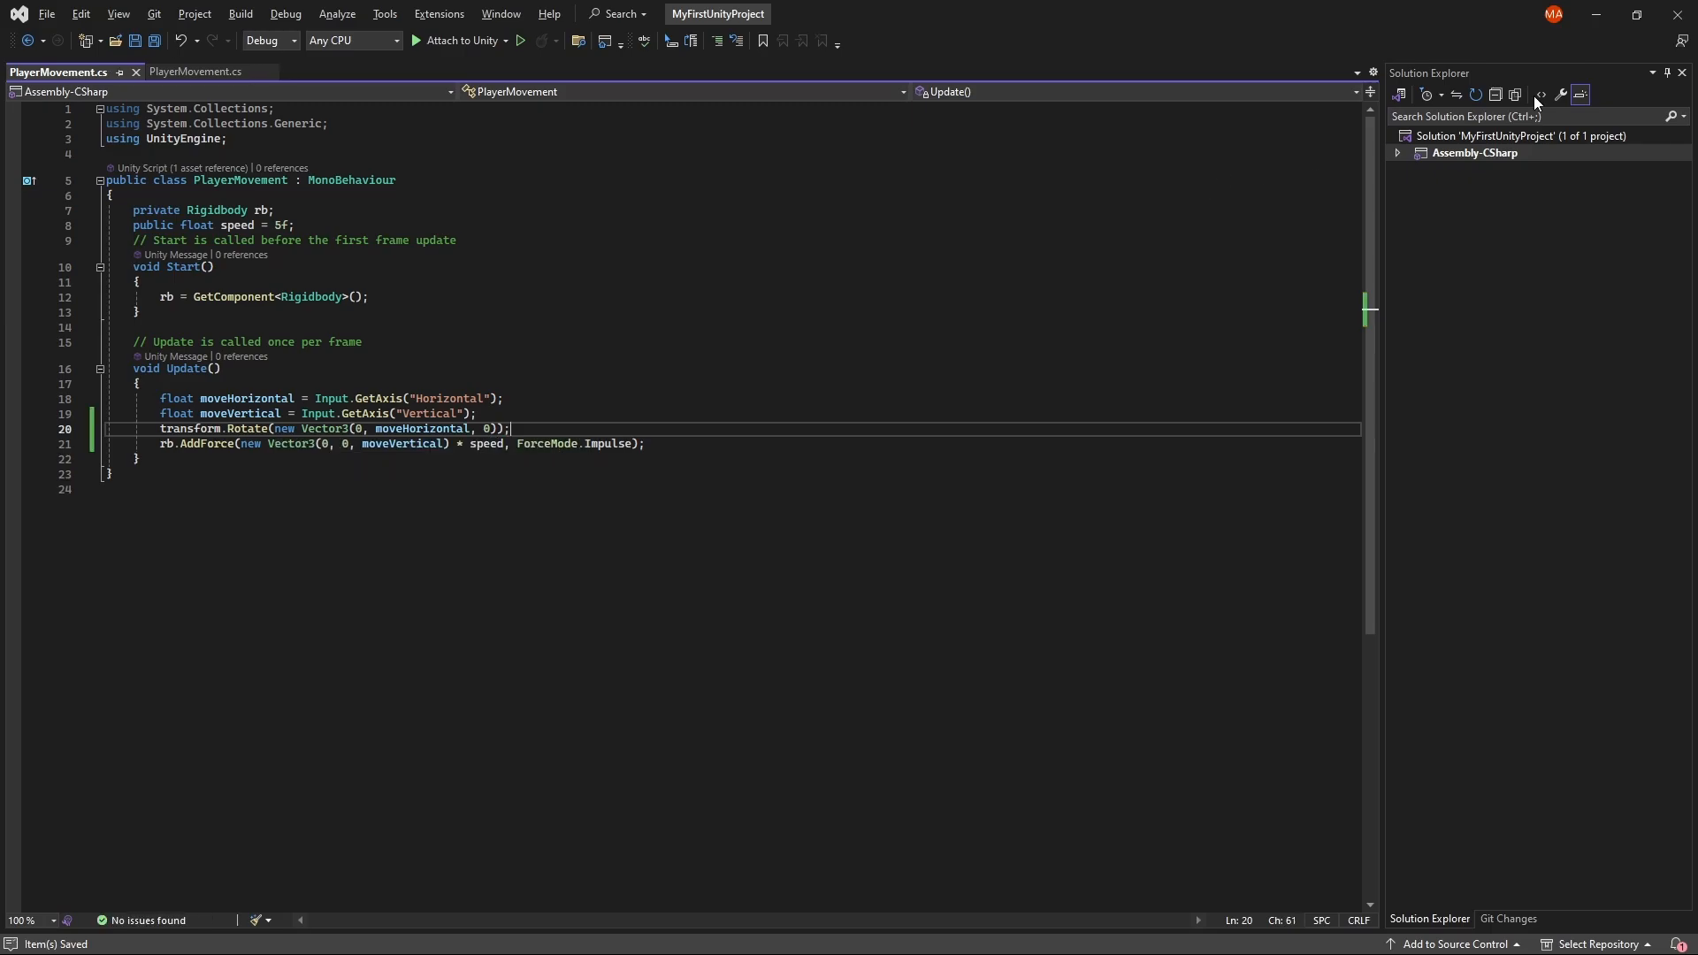
Step: Run the game in Unity to test the player's rotation, and stop play mode
left_click(1594, 11)
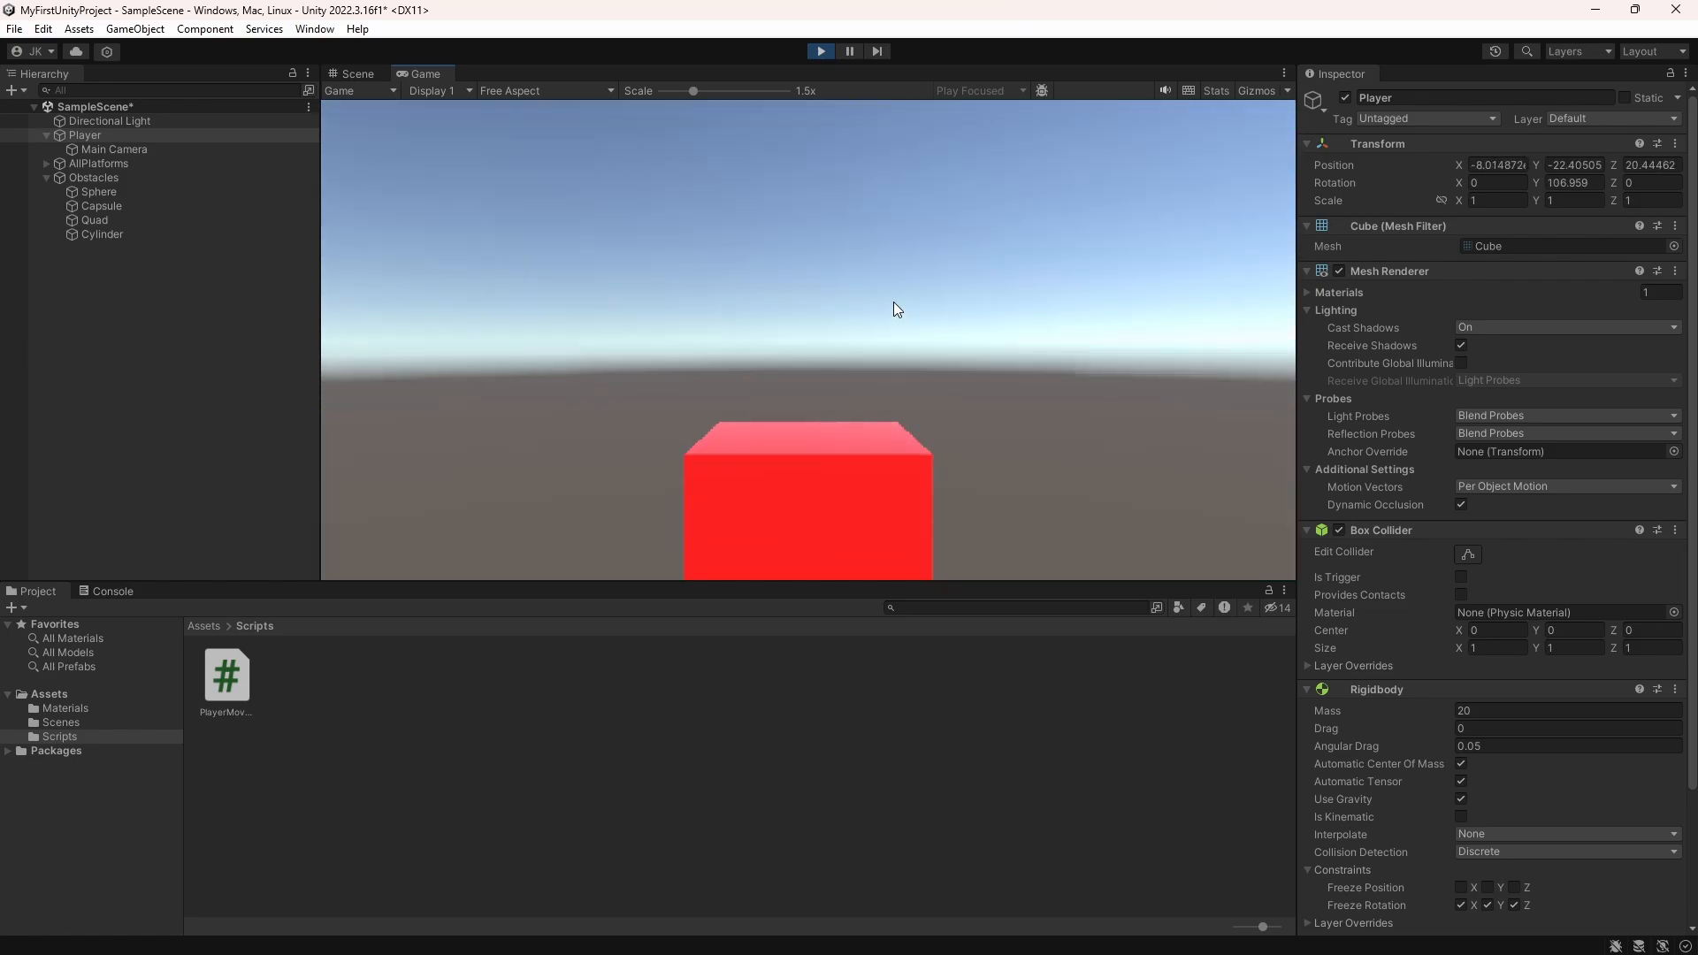
left_click(821, 50)
Step: Reopen the PlayerMovement script, change the AddForce vector to (moveVertical, 0, 0), and save it
scroll(1433, 697, "down", 3)
double_click(1526, 808)
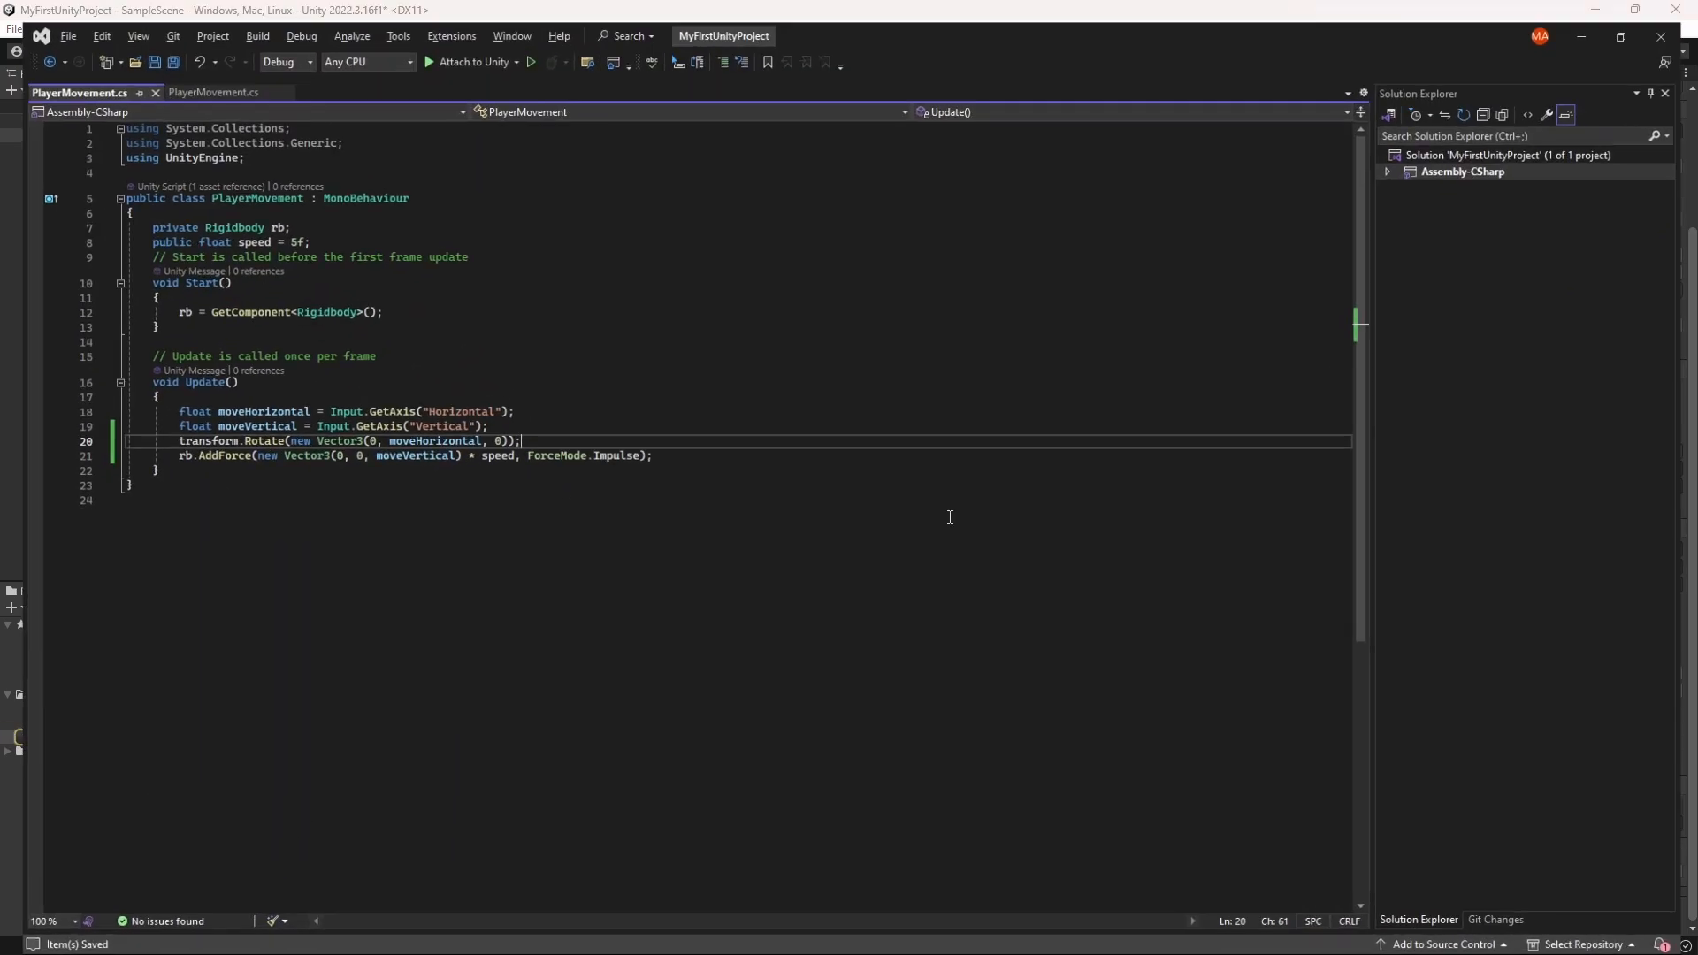
key("Delete")
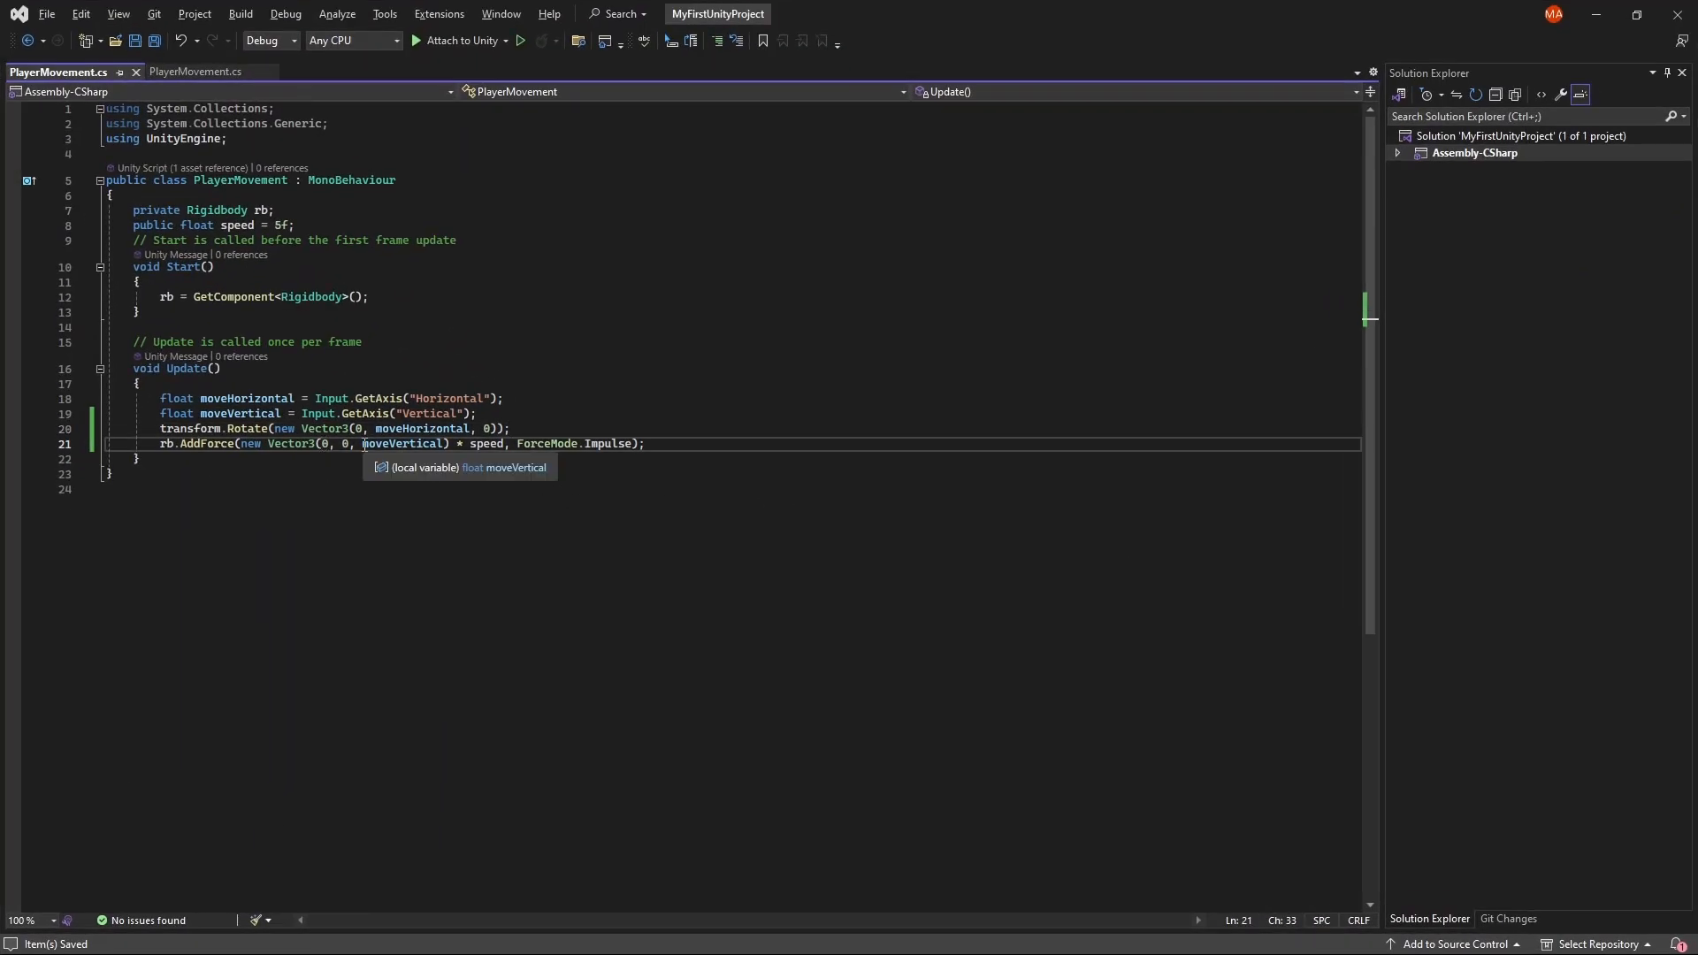
type("moveVert")
key("Tab")
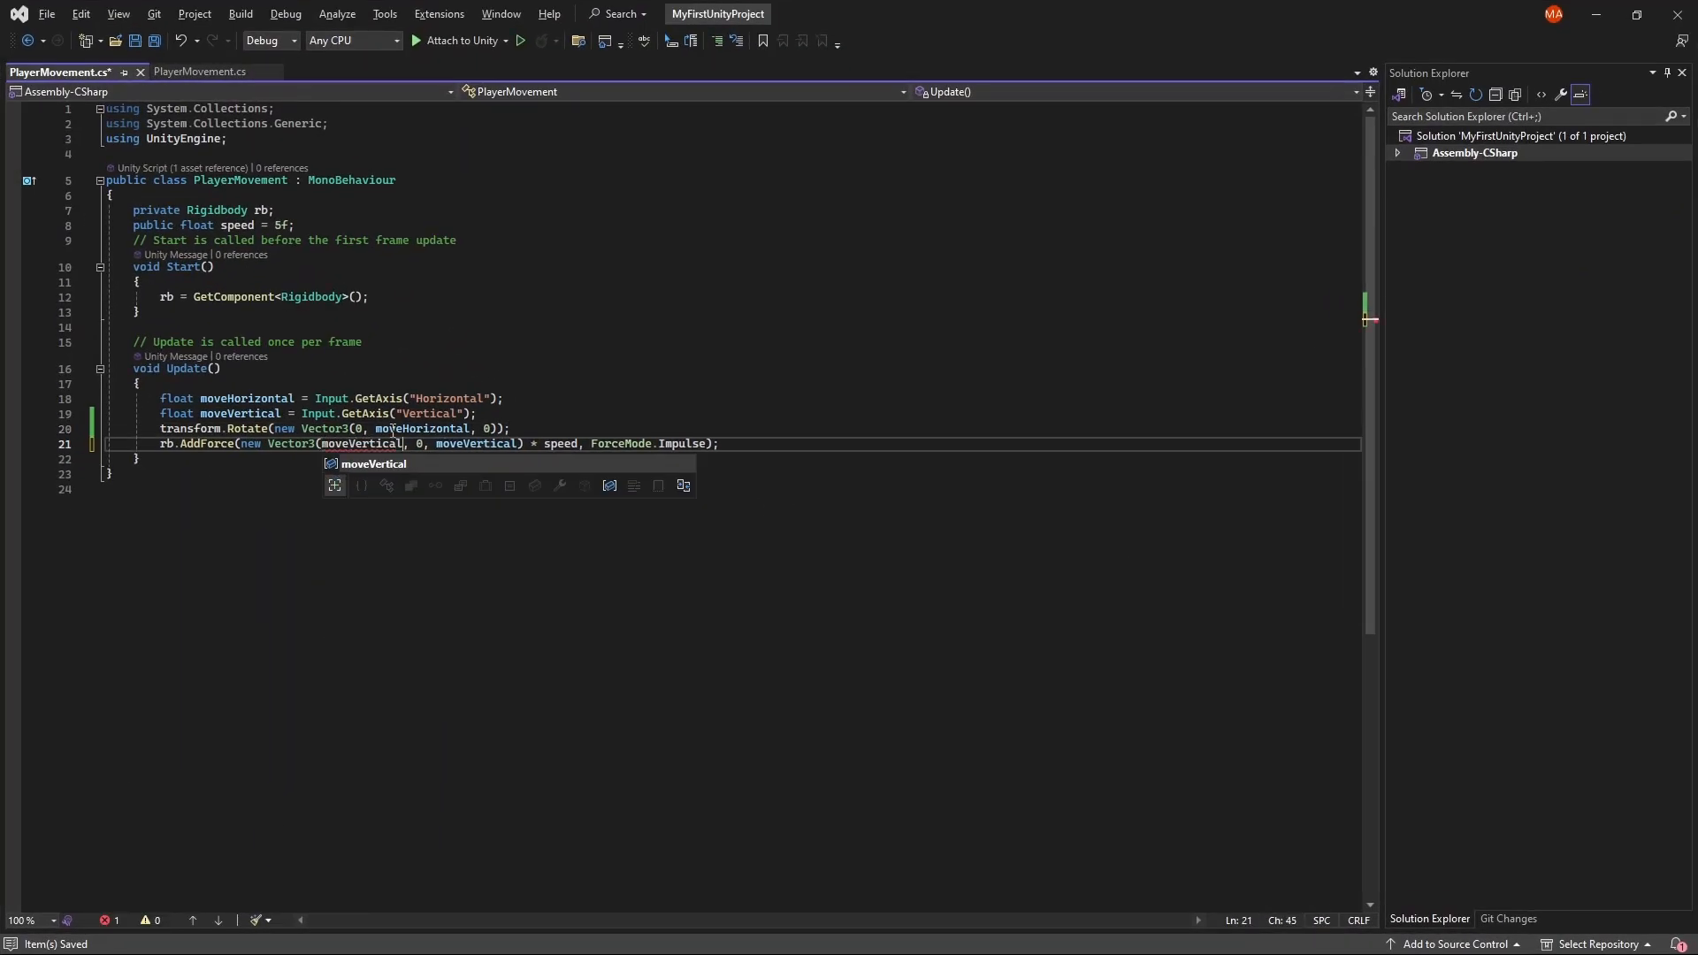
double_click(467, 443)
type("0")
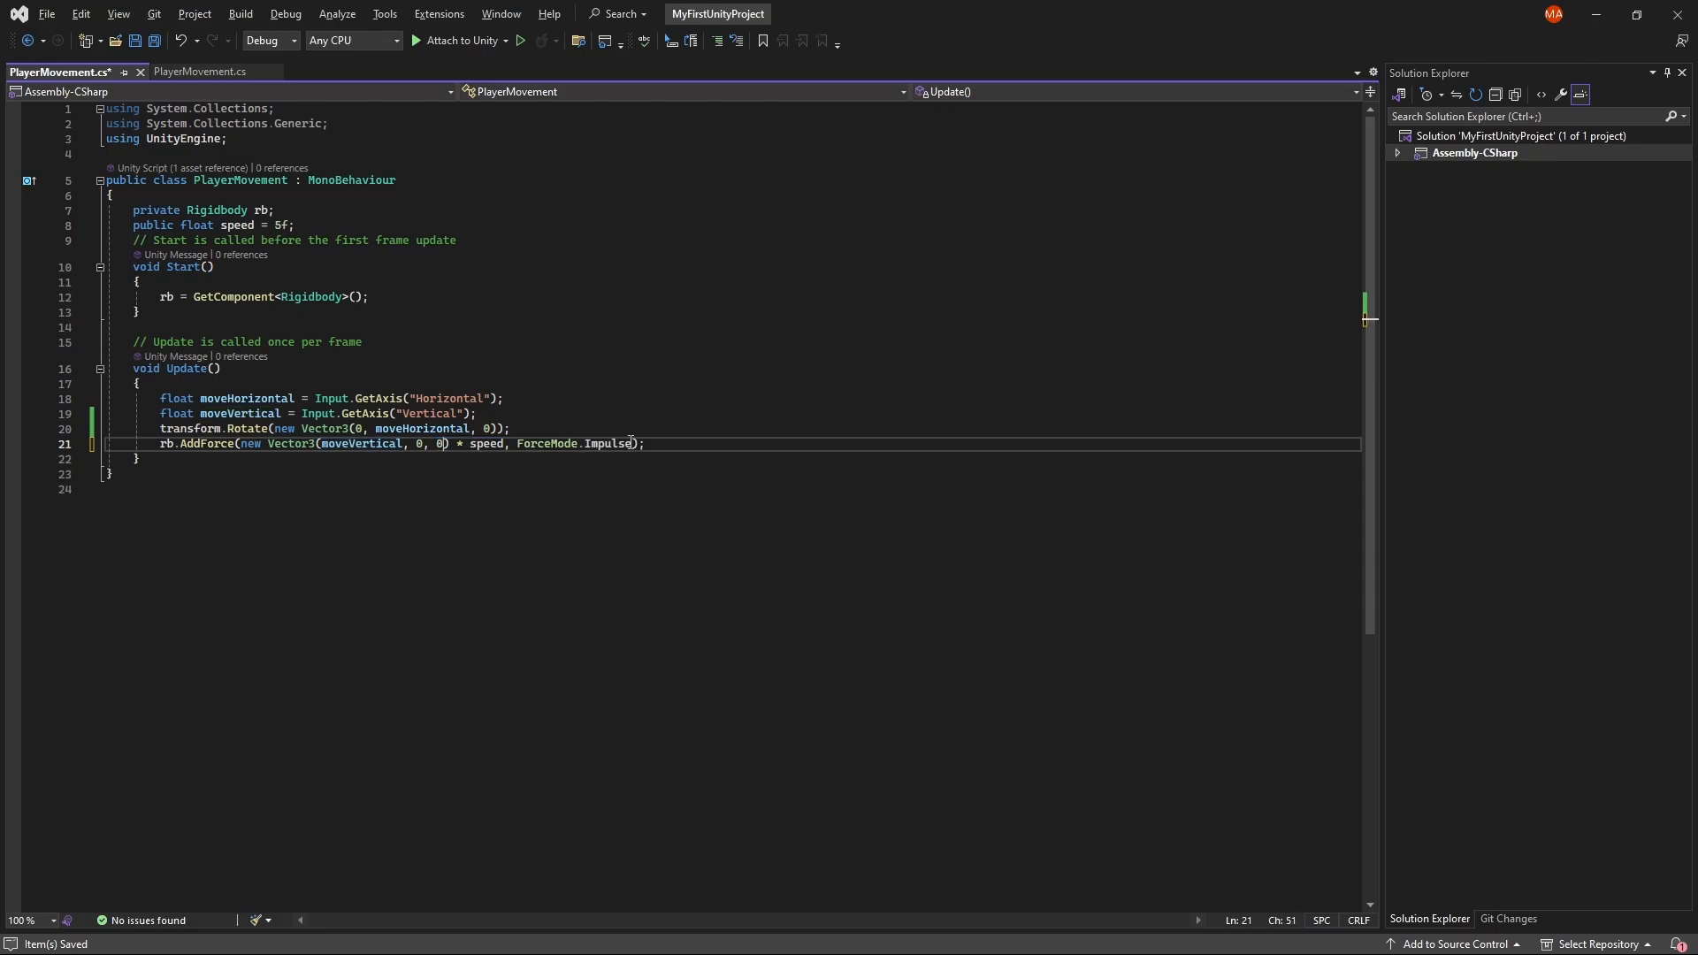
left_click(634, 443)
key("ctrl+s")
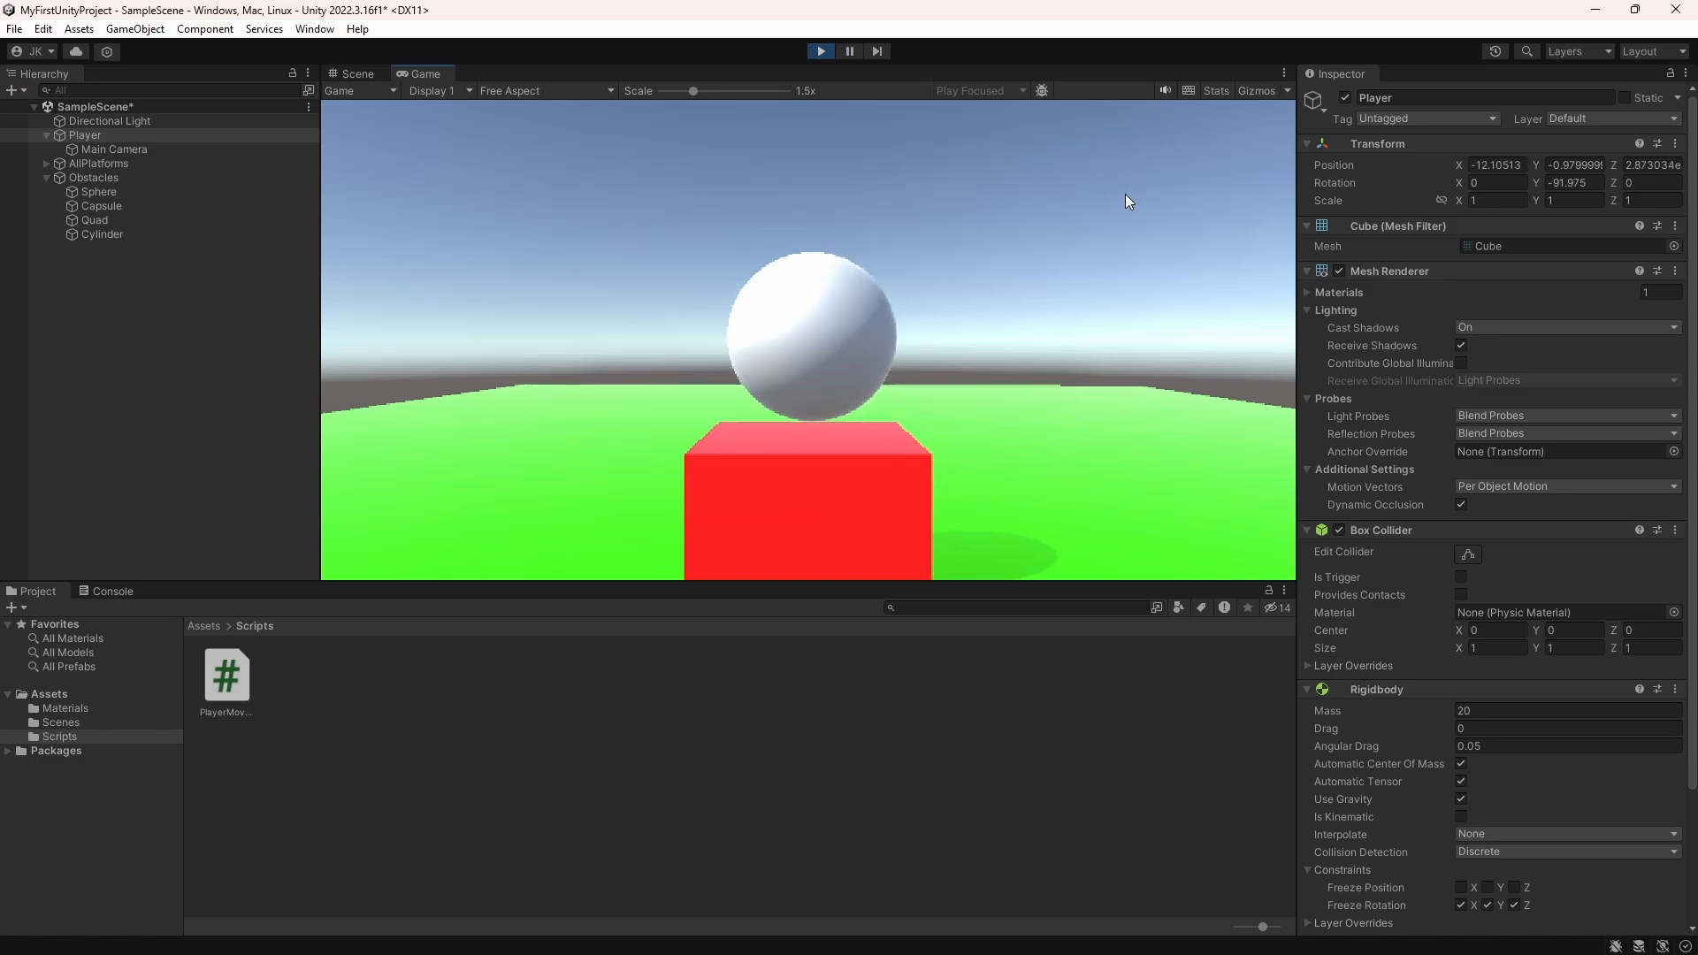
Step: Stop play mode and put a minus sign before moveVertical in the script's AddForce vector
left_click(827, 51)
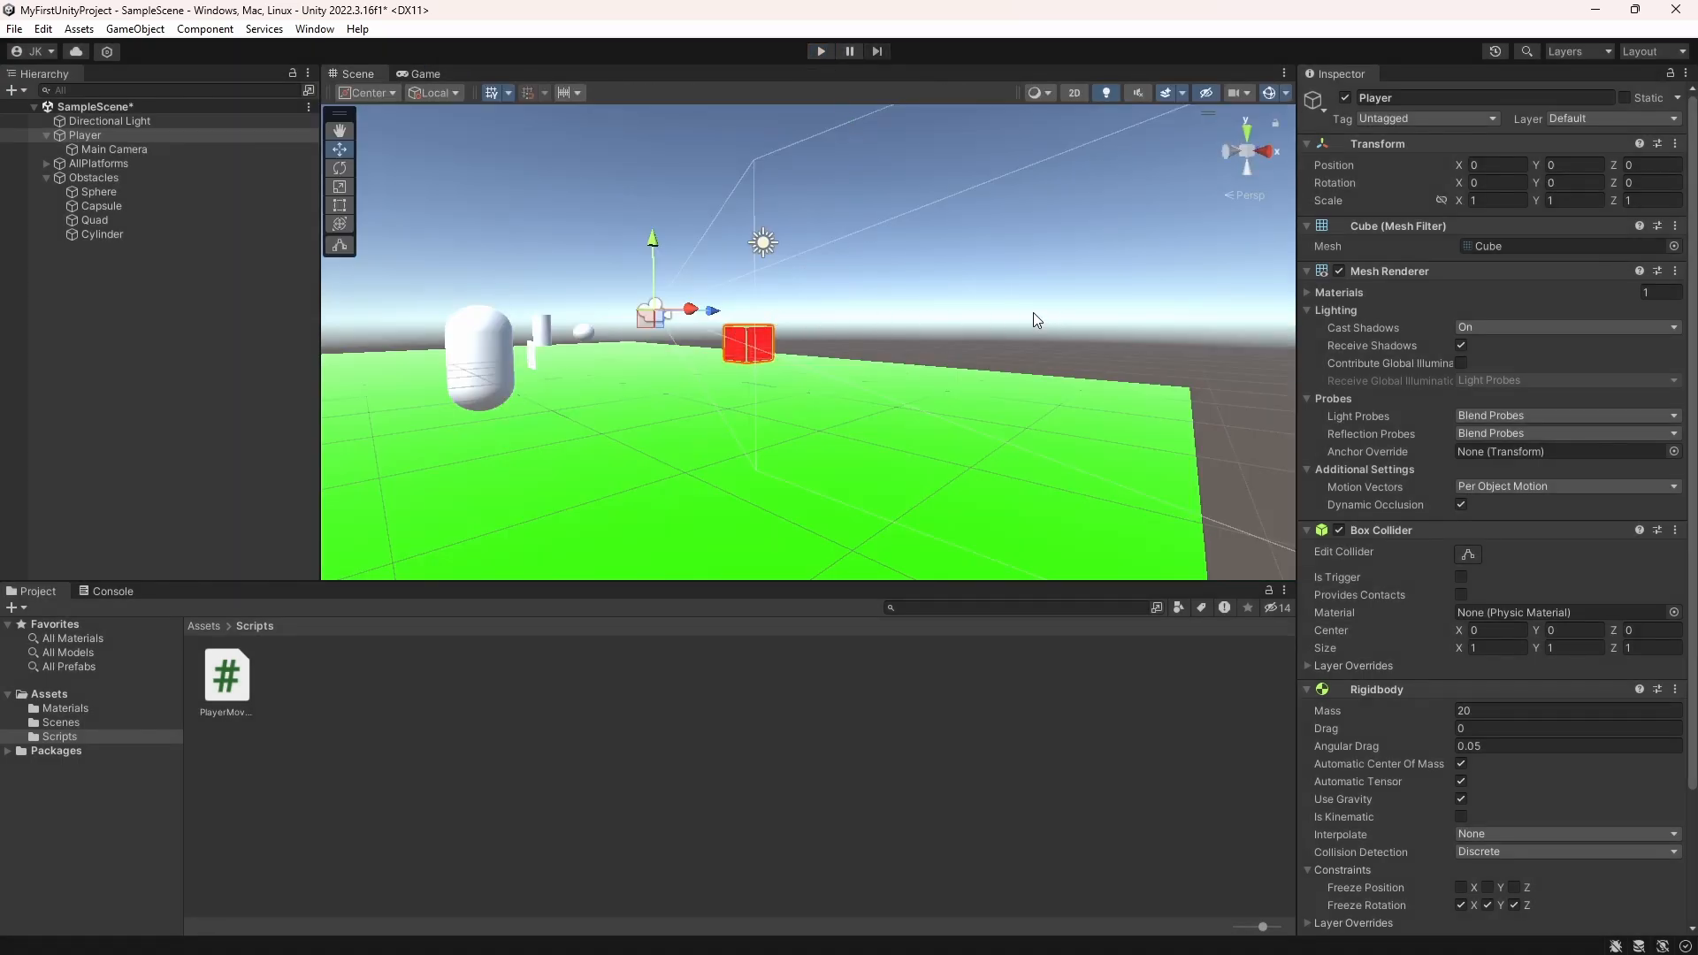
scroll(1350, 354, "down", 3)
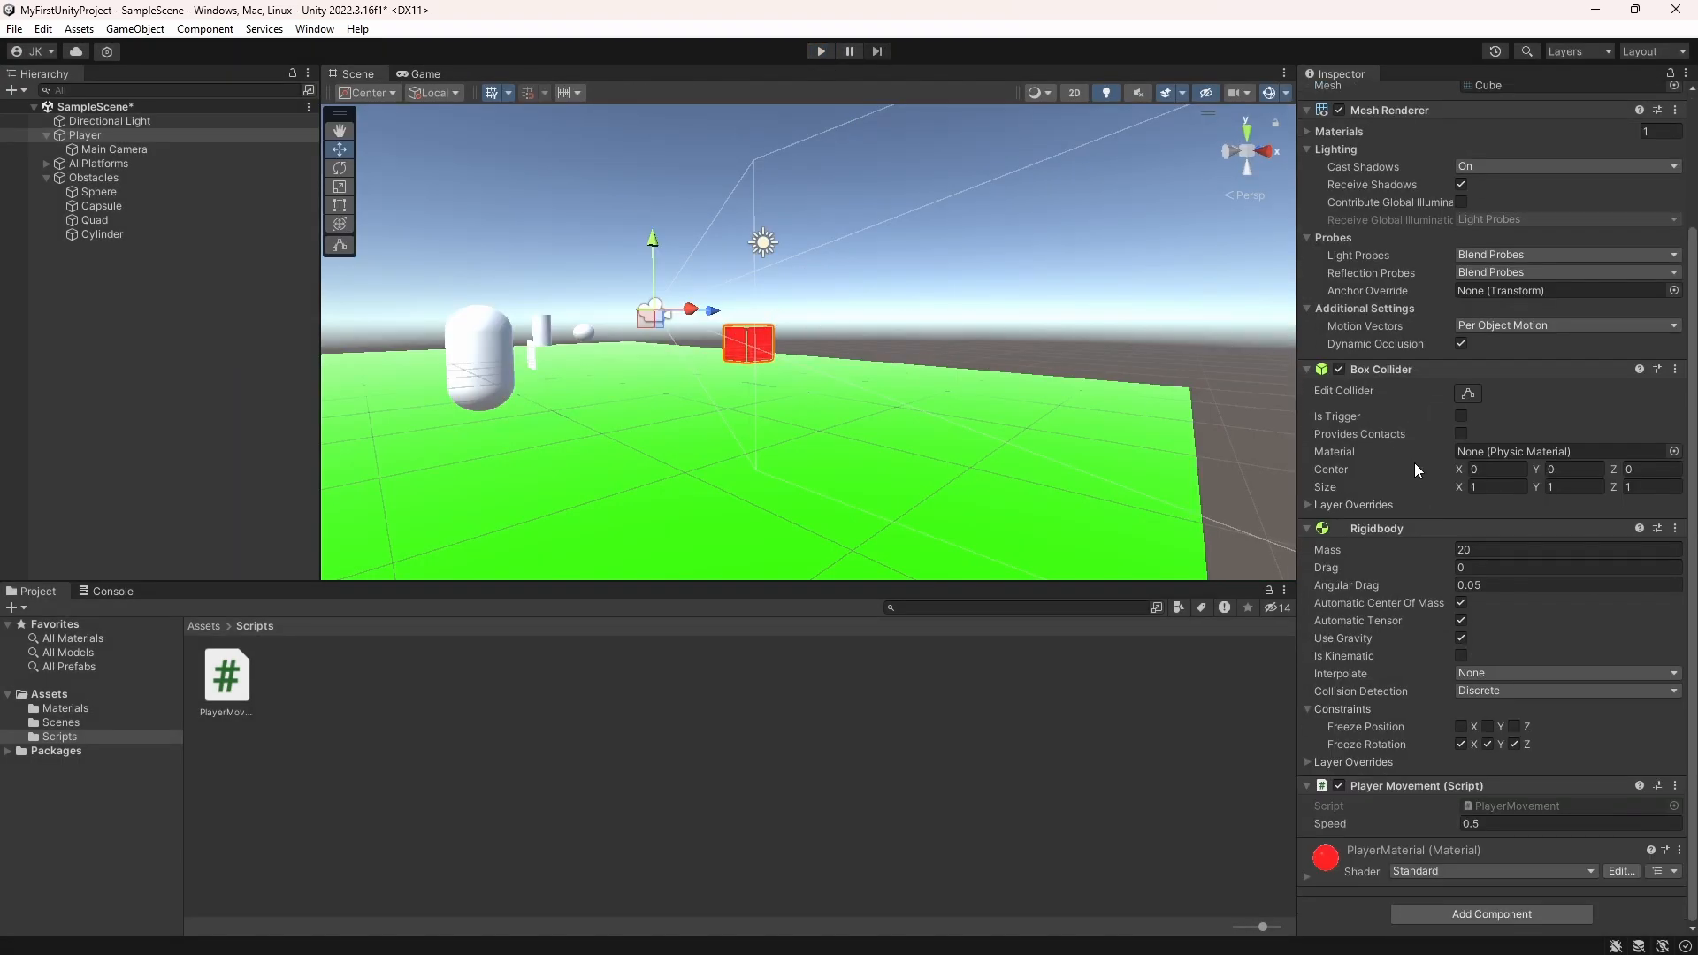
double_click(1532, 807)
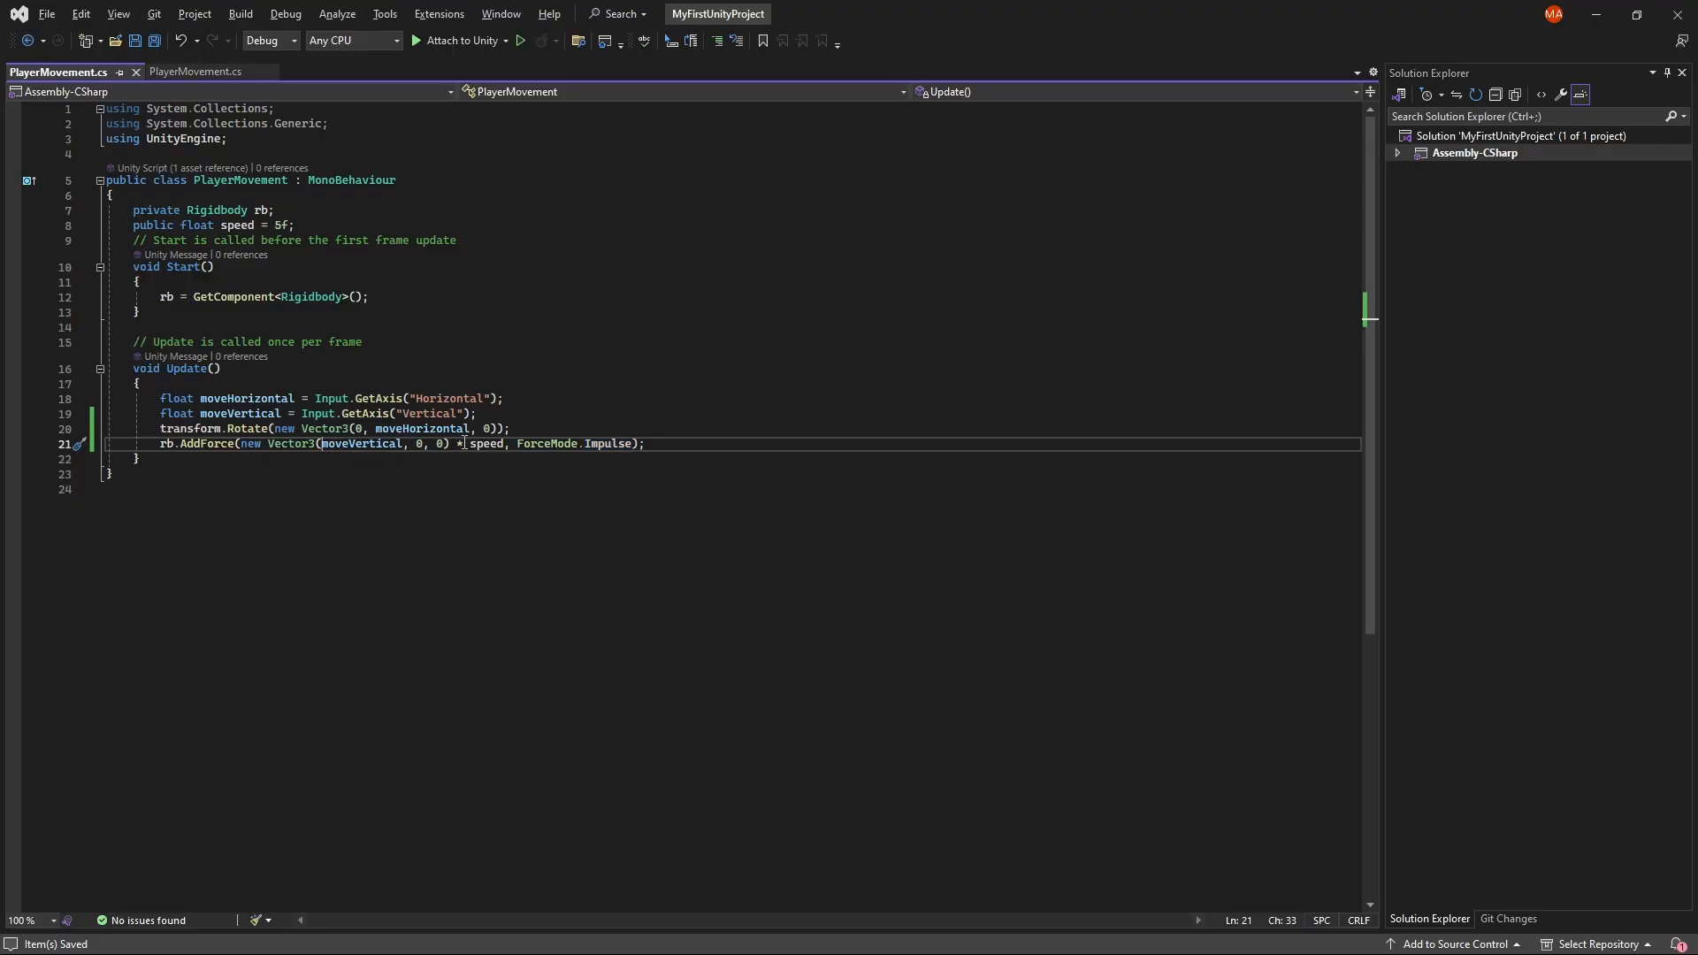
double_click(337, 443)
key("Left")
type("-")
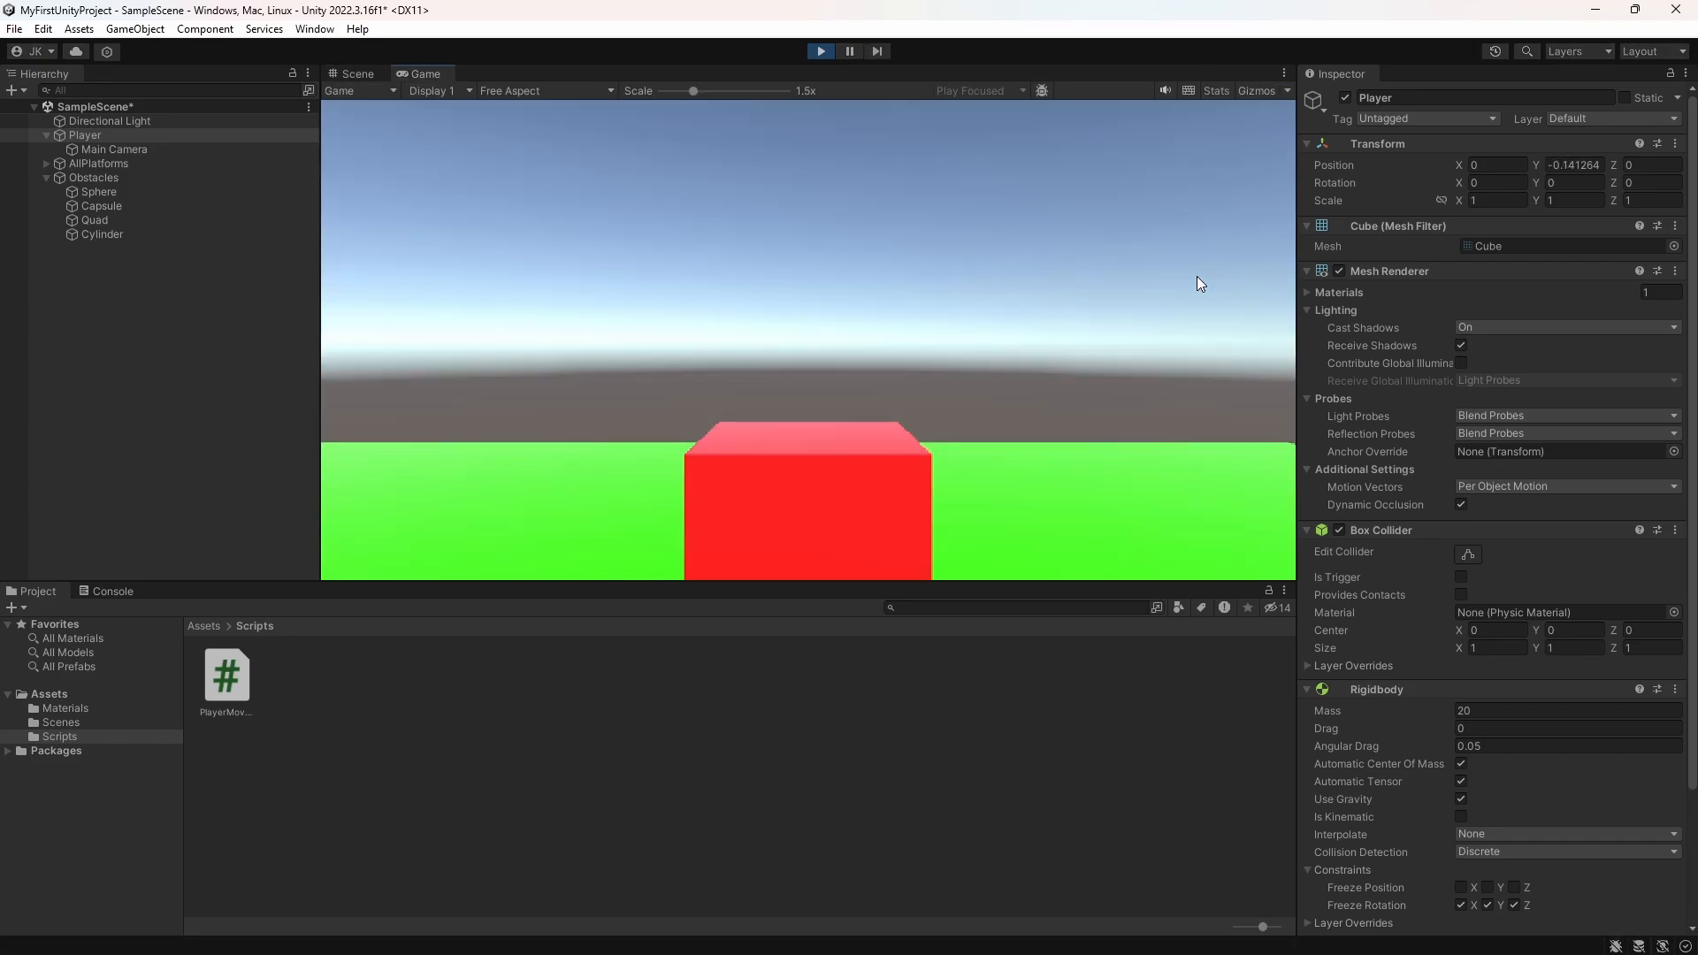
Step: Test the game by turning the player both ways and moving it forward and back, and stop play mode
key("a")
key("d")
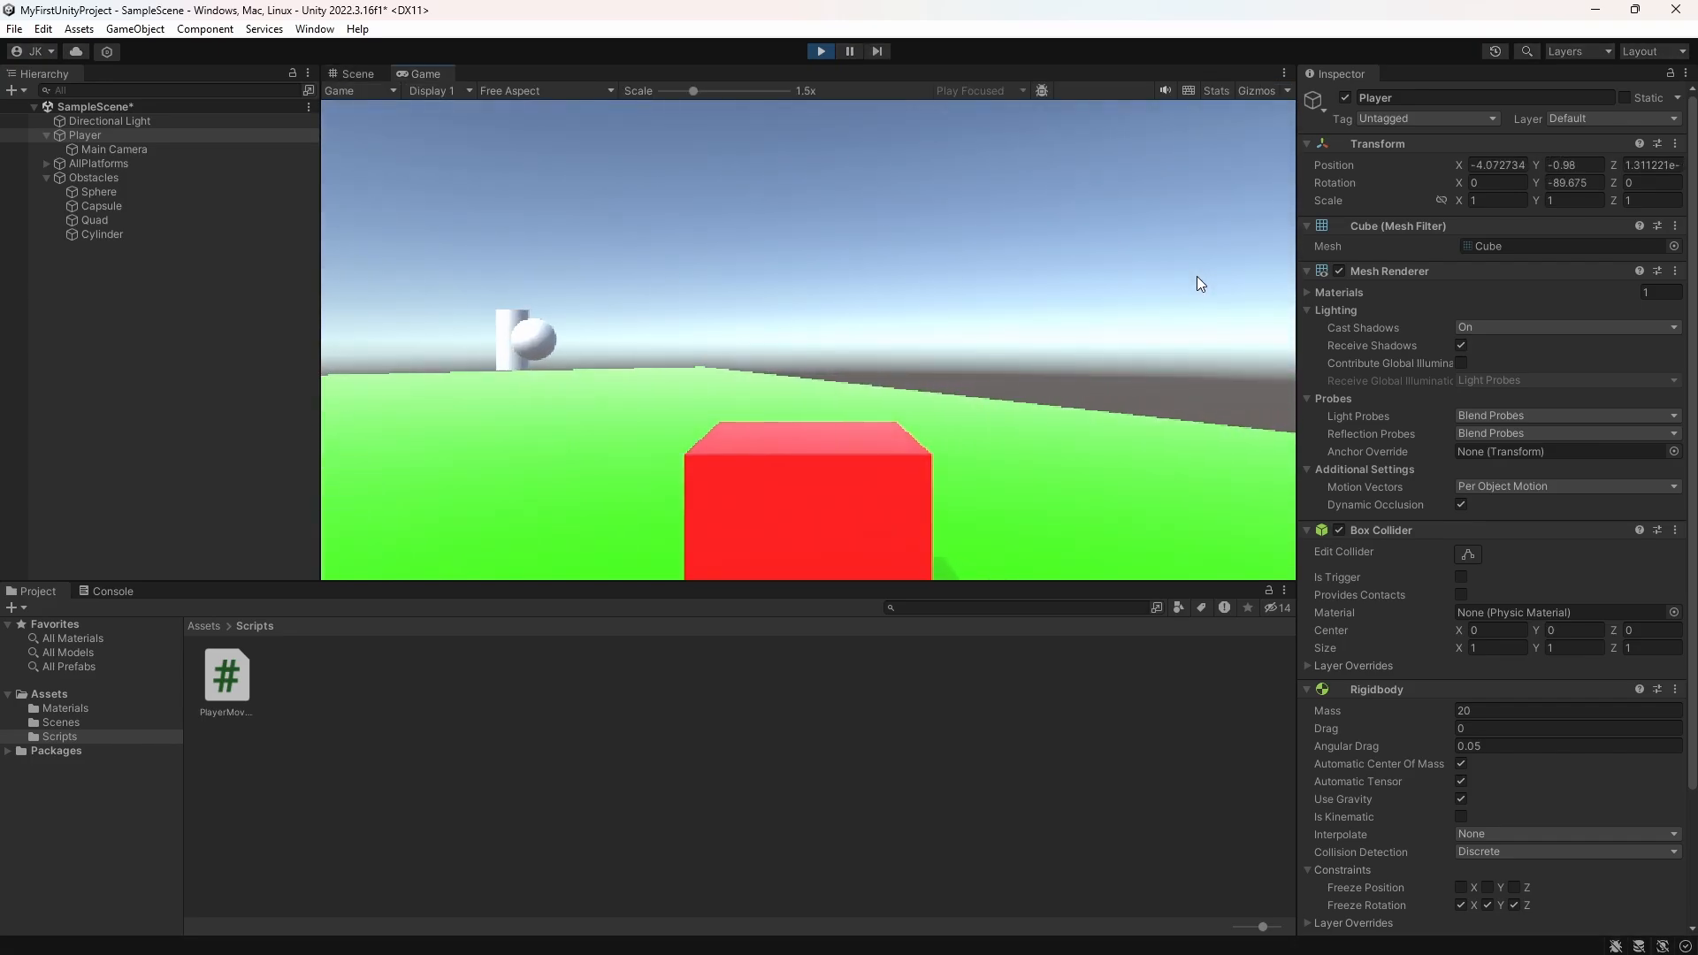
key("w")
key("d")
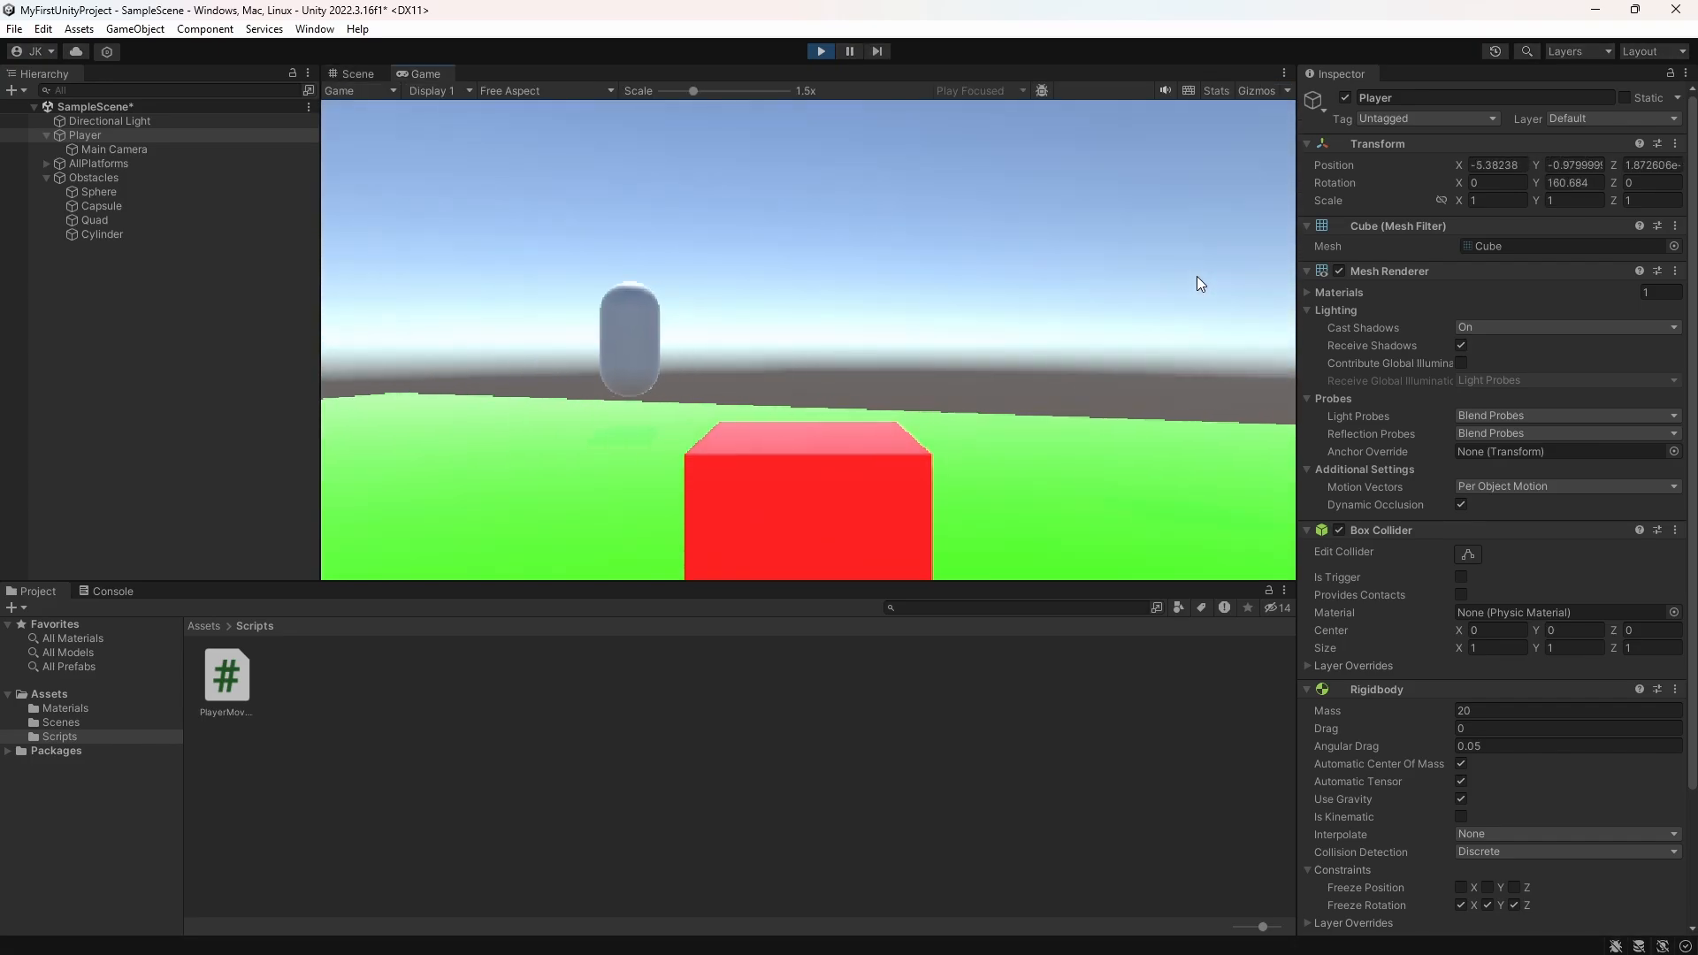
key("a")
key("w")
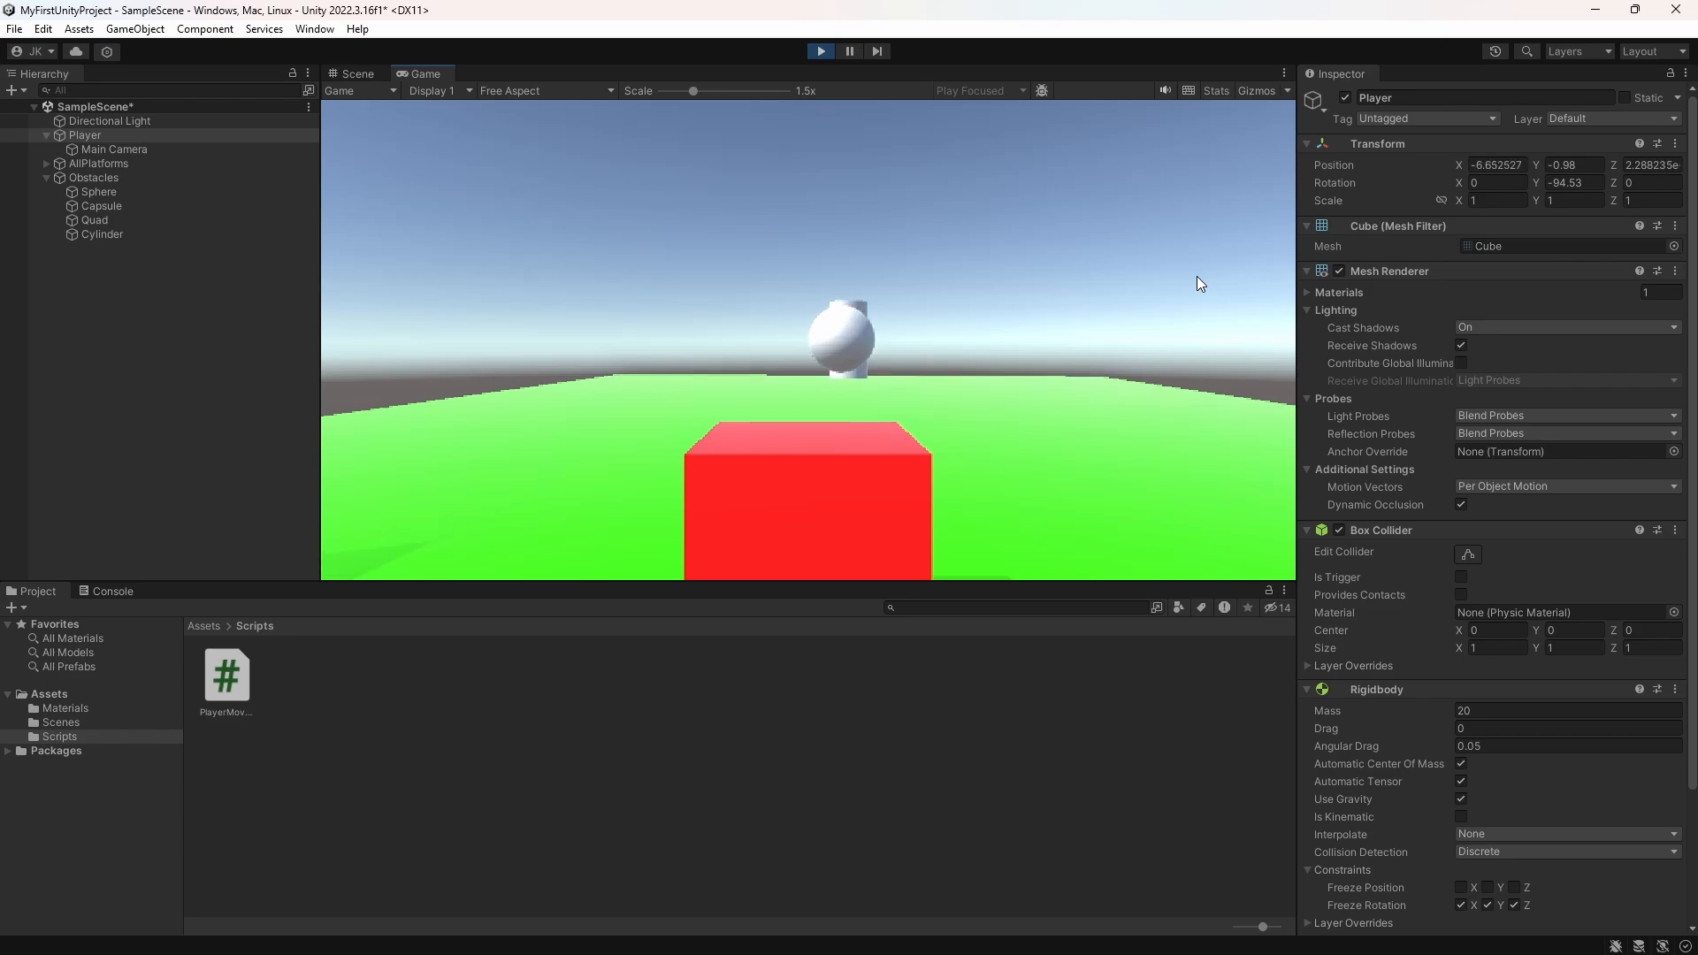
key("d")
key("s")
key("ctrl+p")
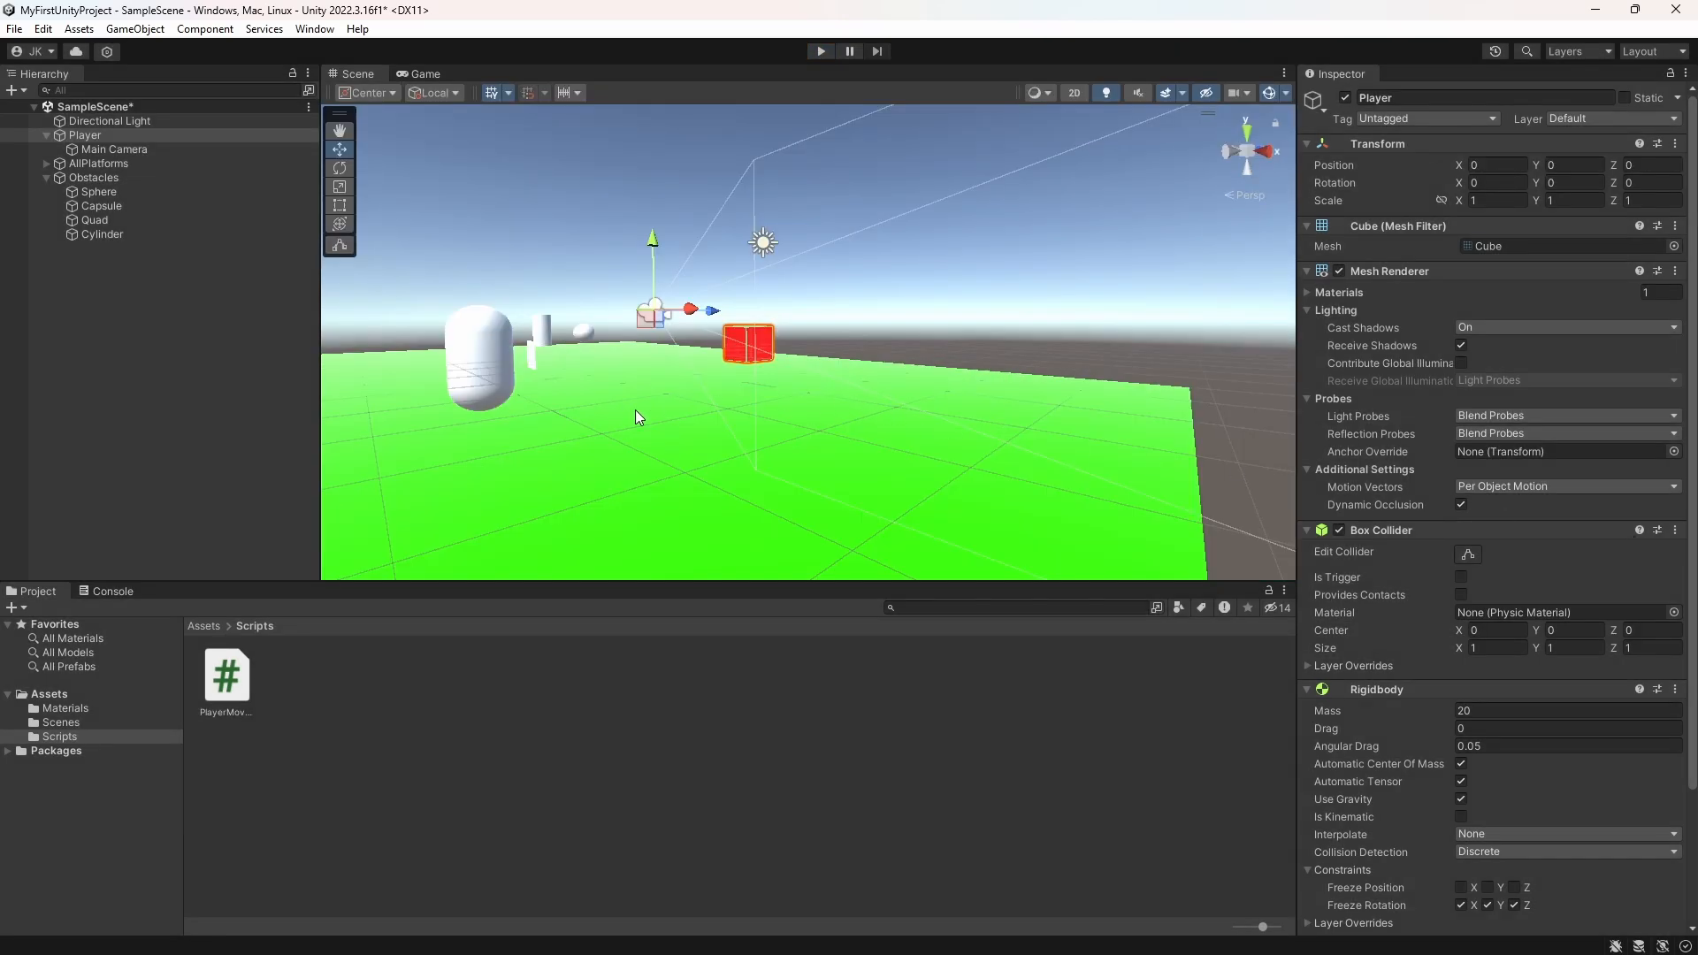
Step: Collapse the Player and Obstacles objects in the scene hierarchy
left_click(48, 135)
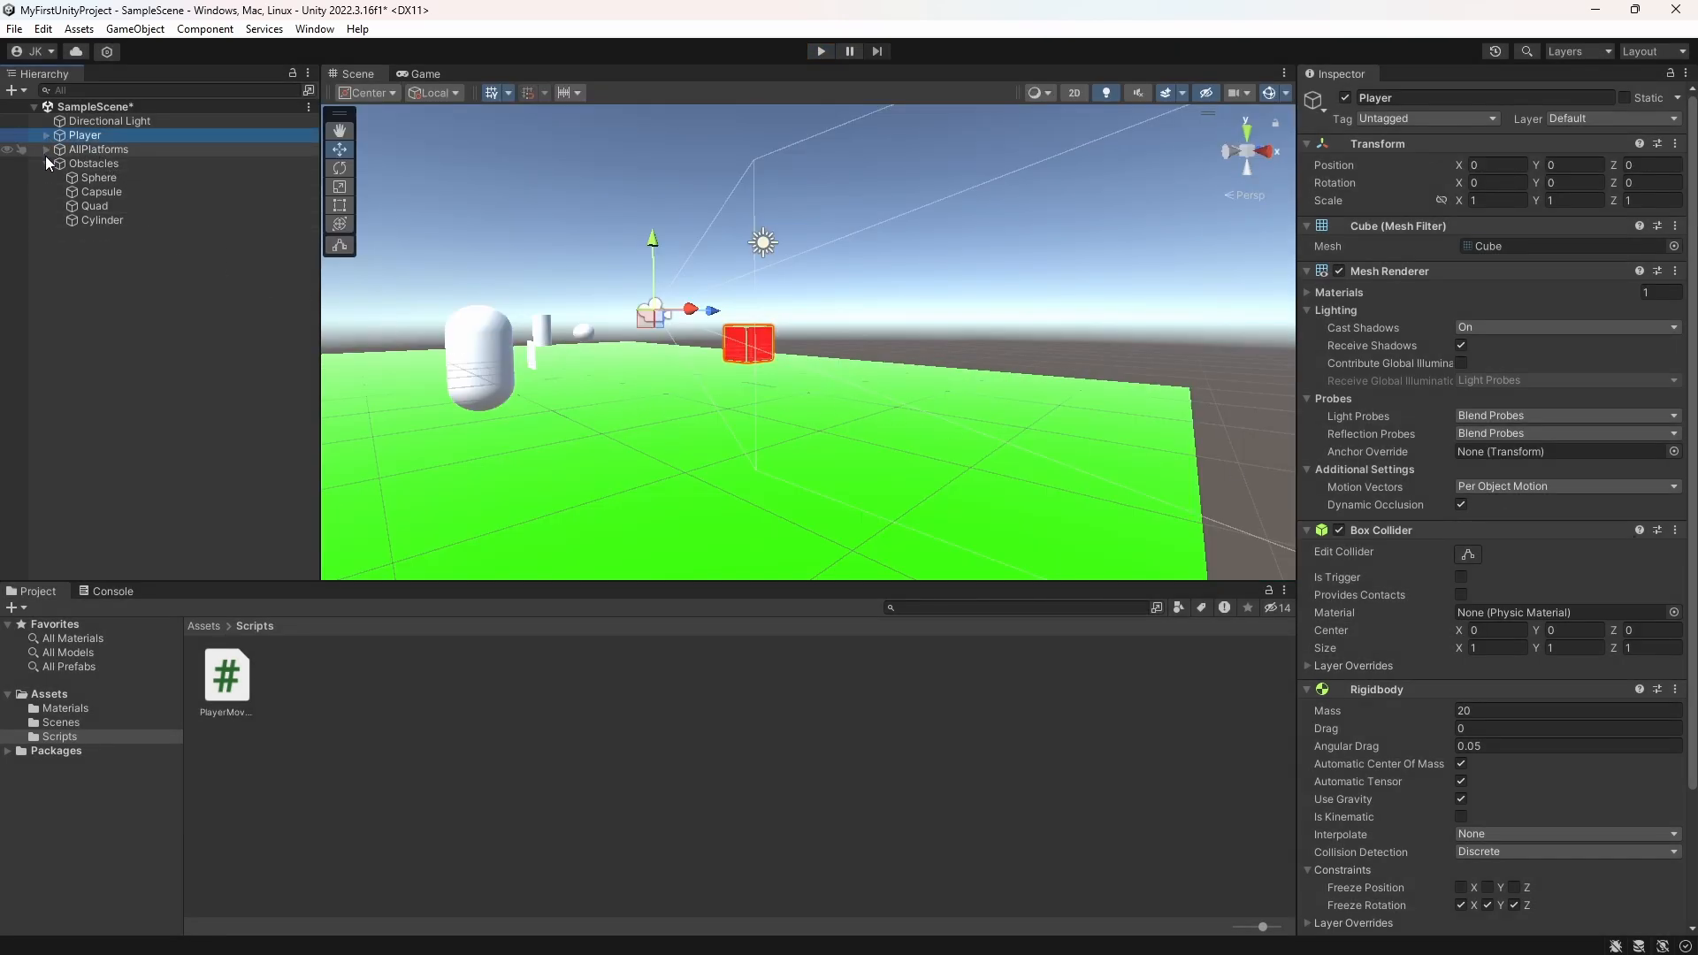
left_click(46, 160)
right_click(118, 266)
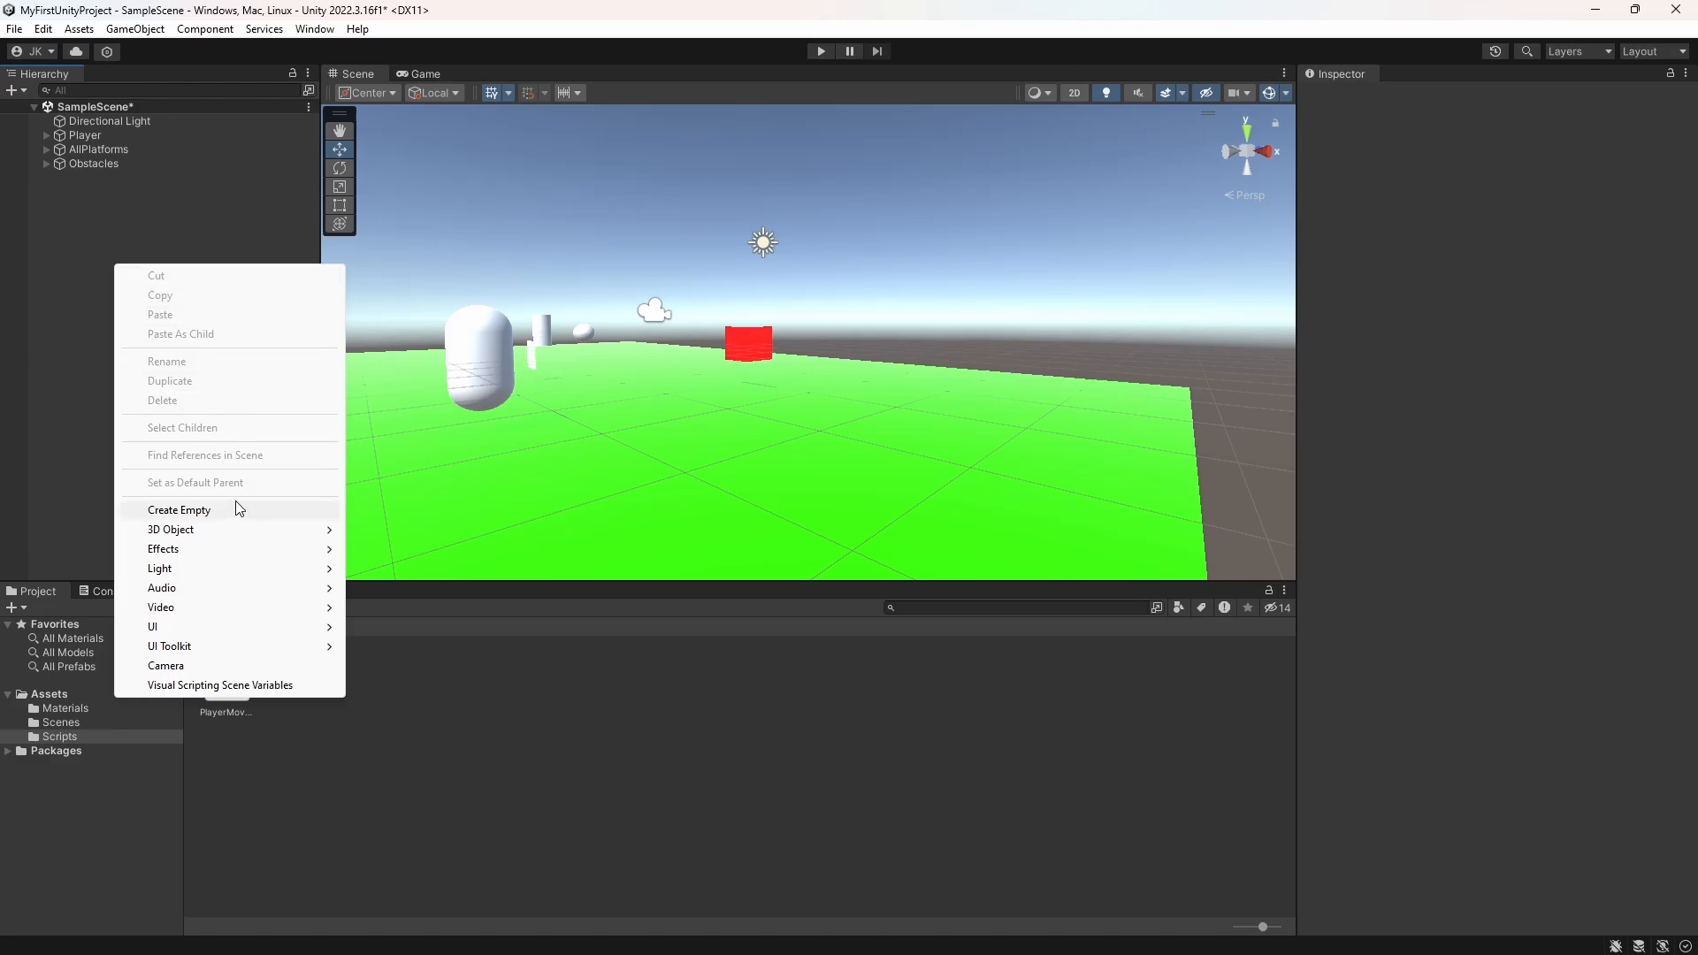
left_click(416, 568)
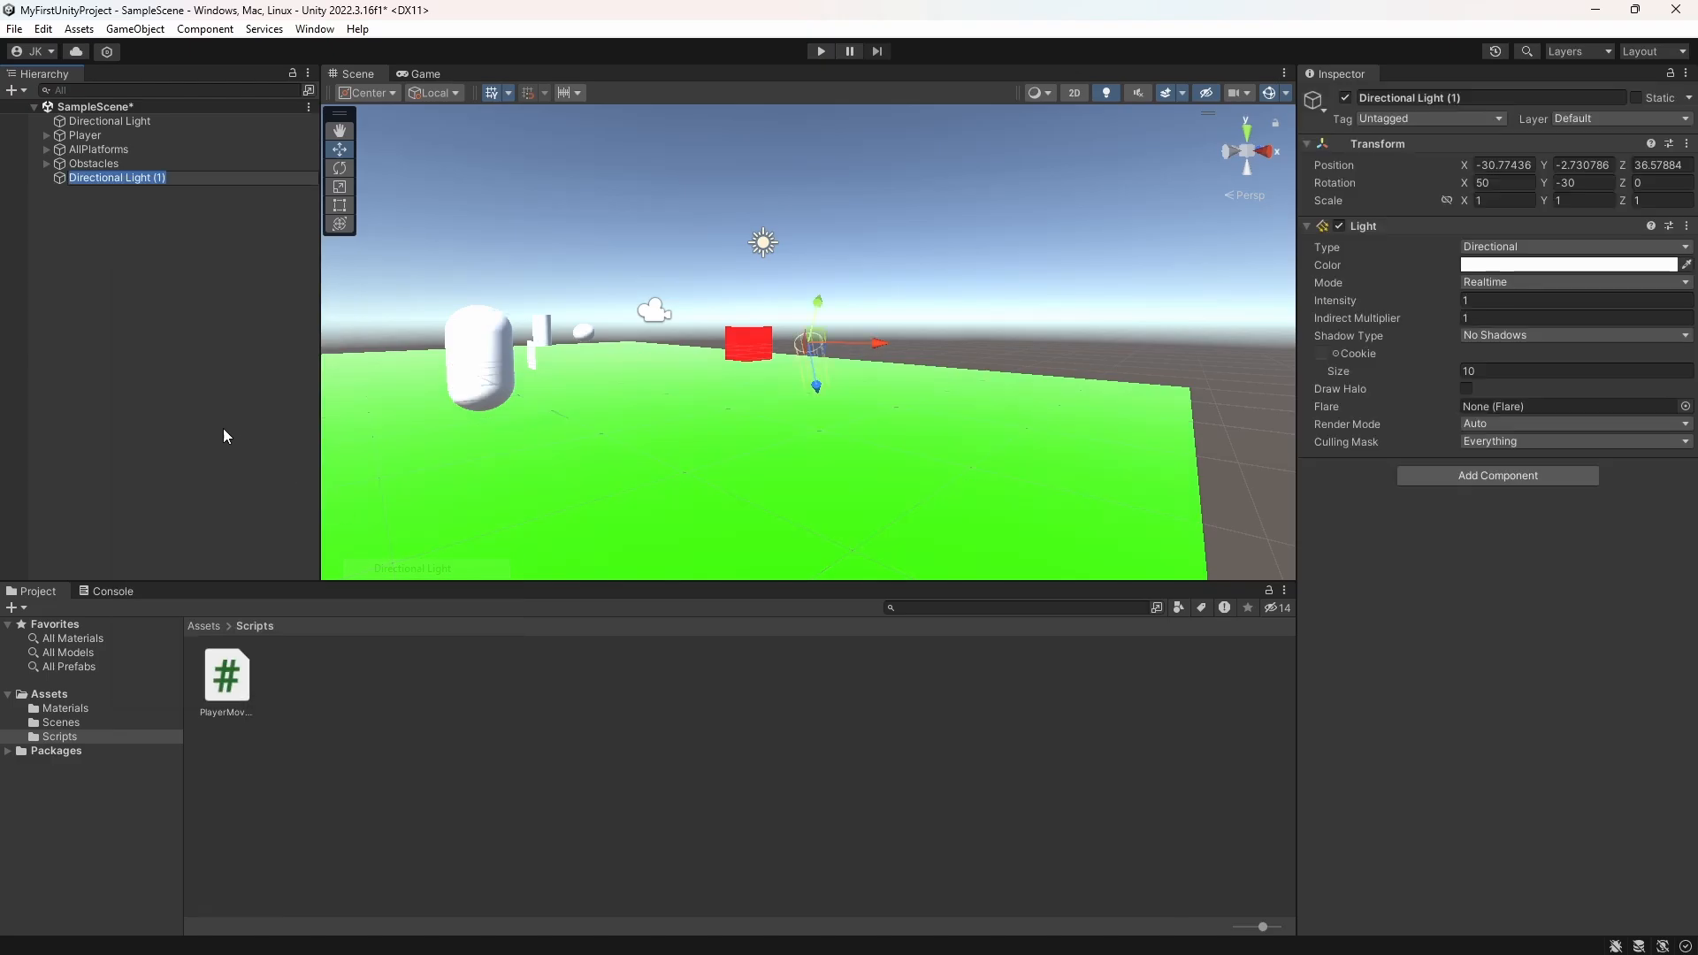
left_click(97, 198)
left_click(105, 180)
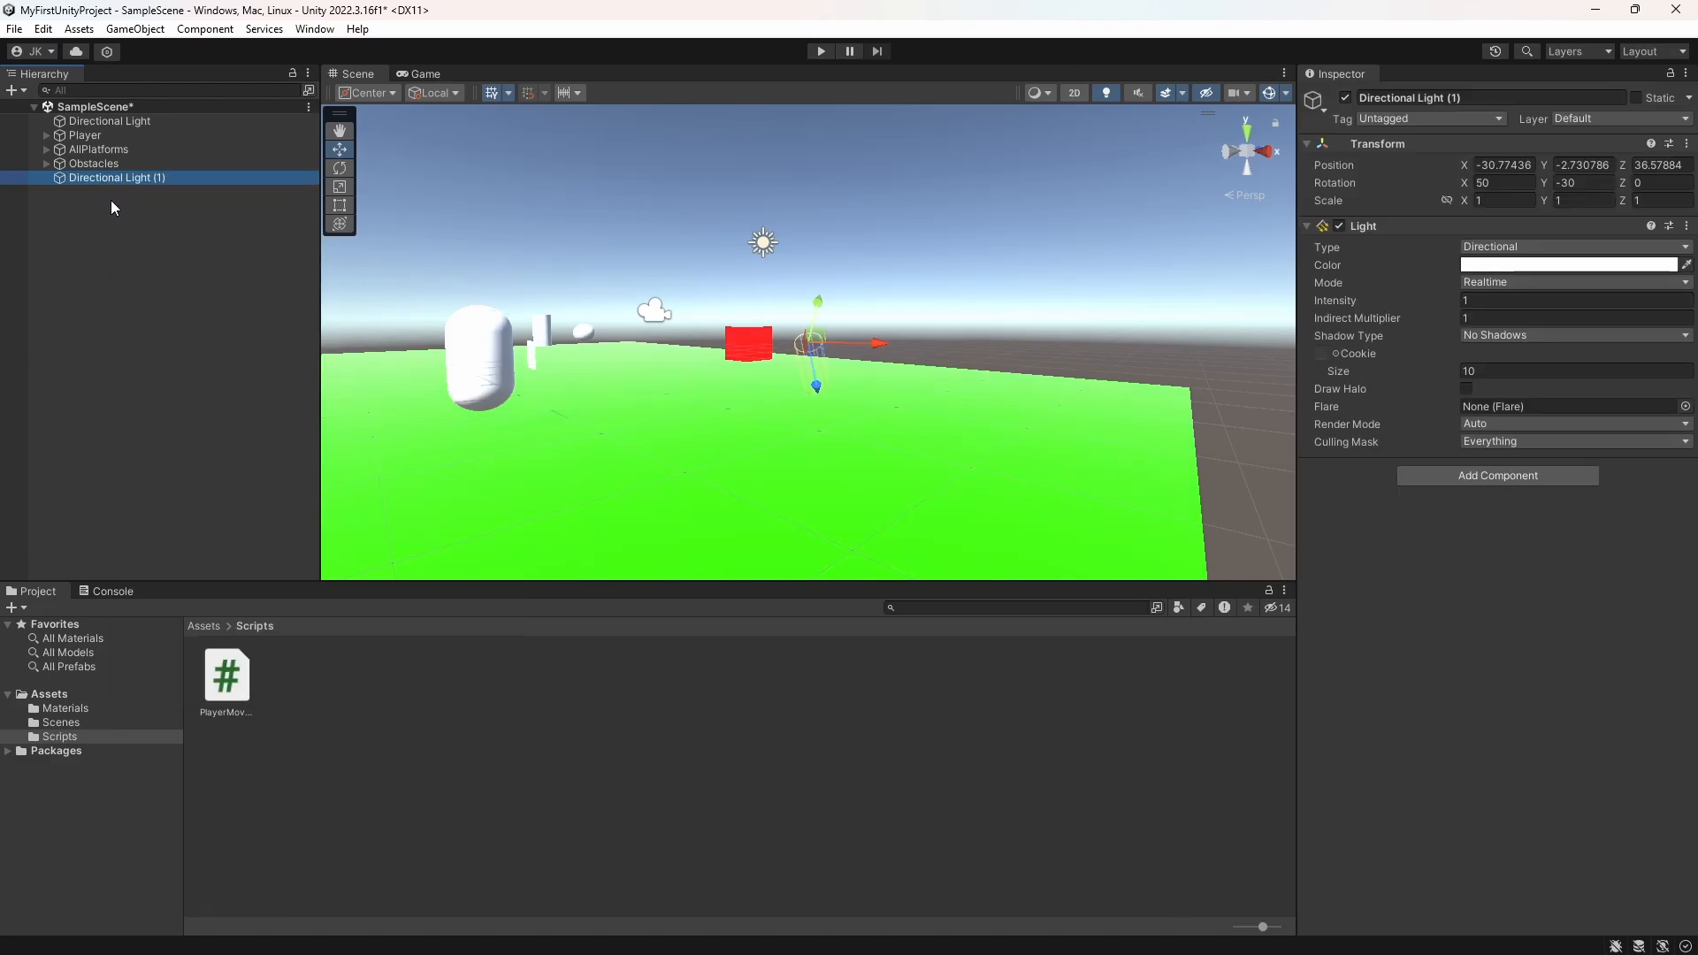
key("Delete")
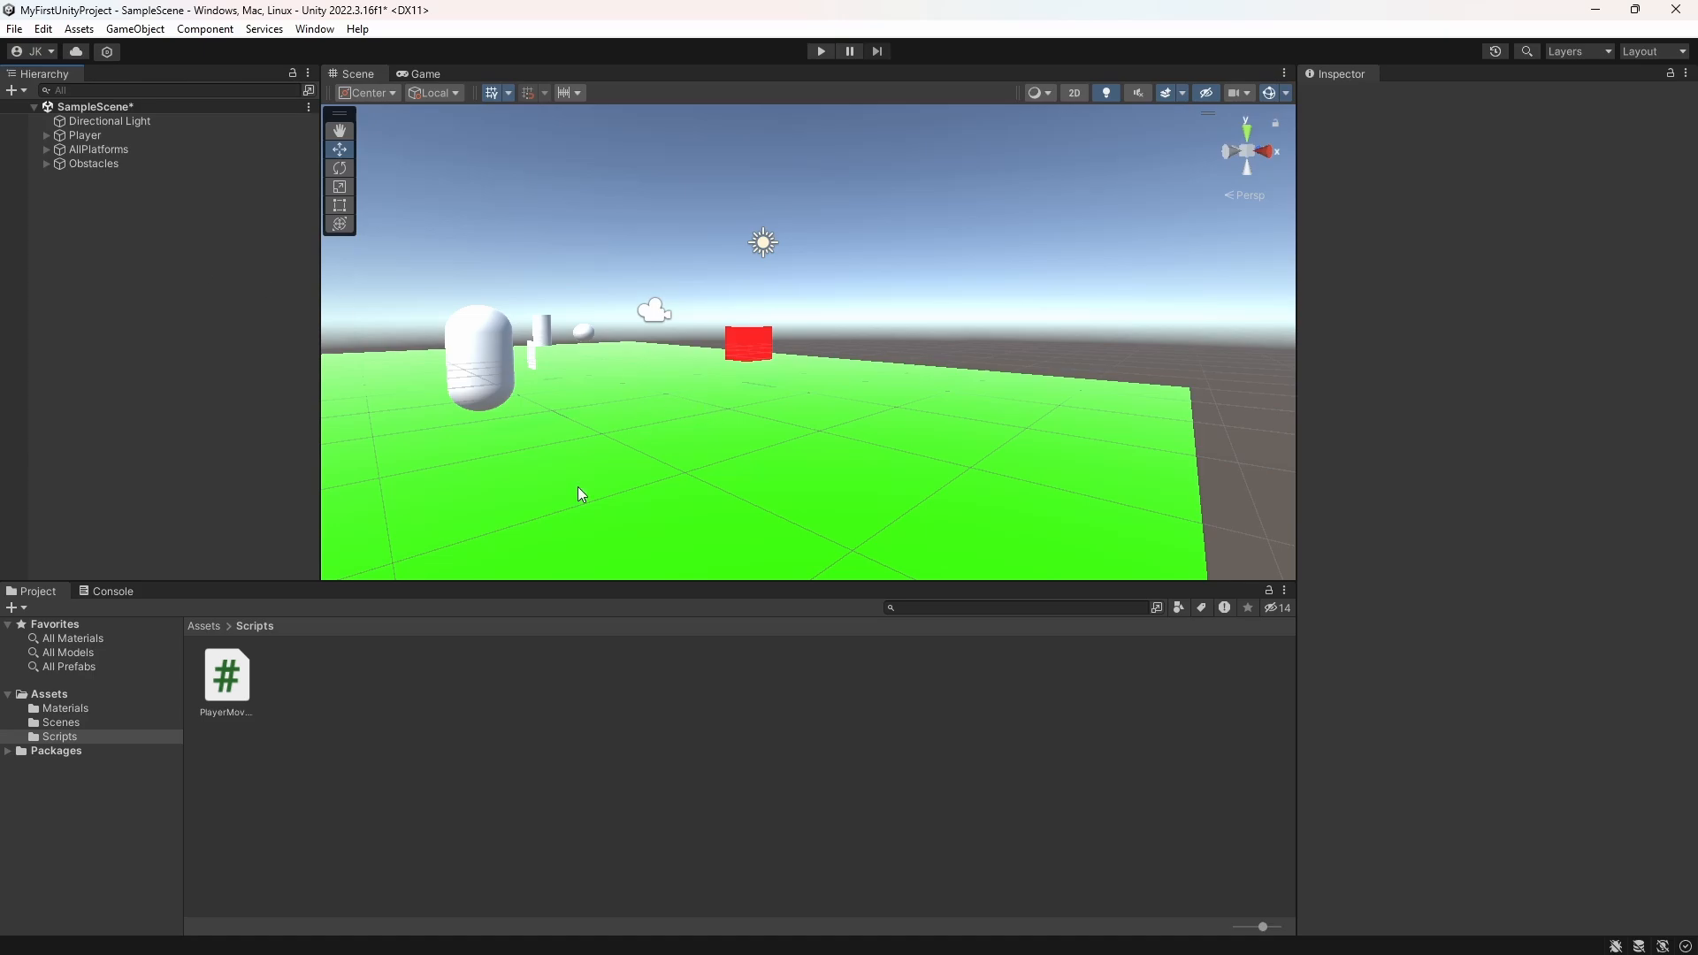
Step: Add a second directional light at the root level of the scene
scroll(741, 408, "down", 4)
mouse_move(718, 408)
middle_mouse_down()
mouse_move(730, 427)
mouse_move(730, 398)
middle_mouse_up()
scroll(730, 427, "down", 1)
scroll(730, 427, "up", 4)
scroll(730, 398, "up", 2)
right_click(133, 212)
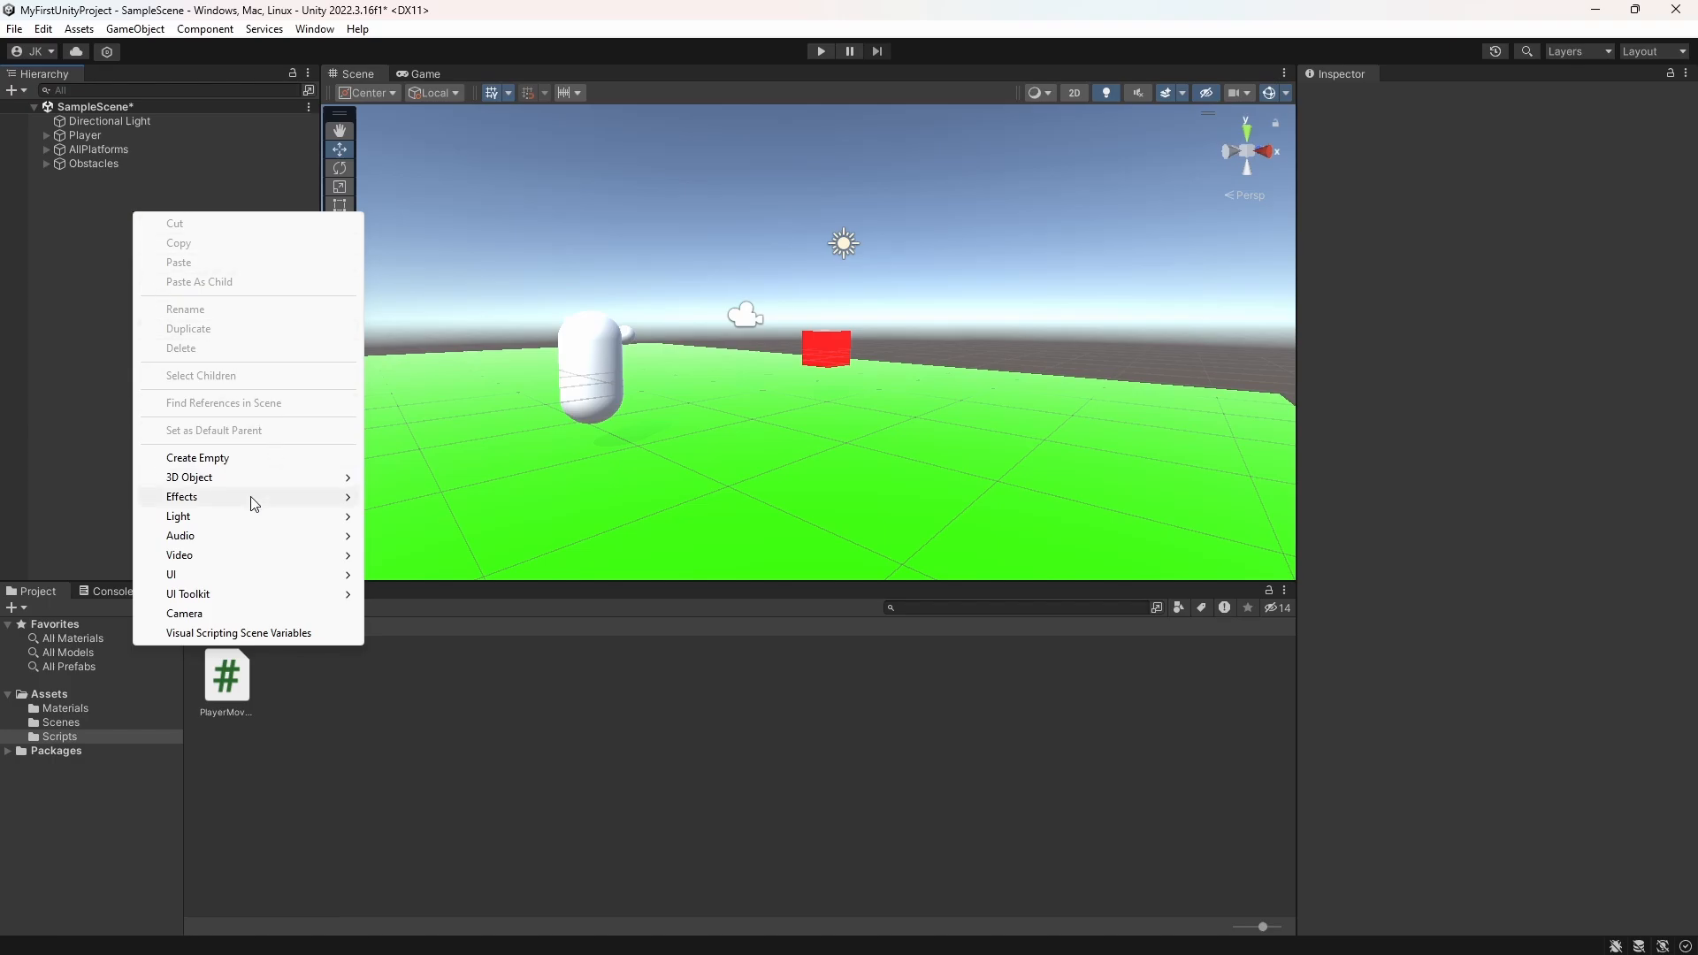
mouse_move(266, 522)
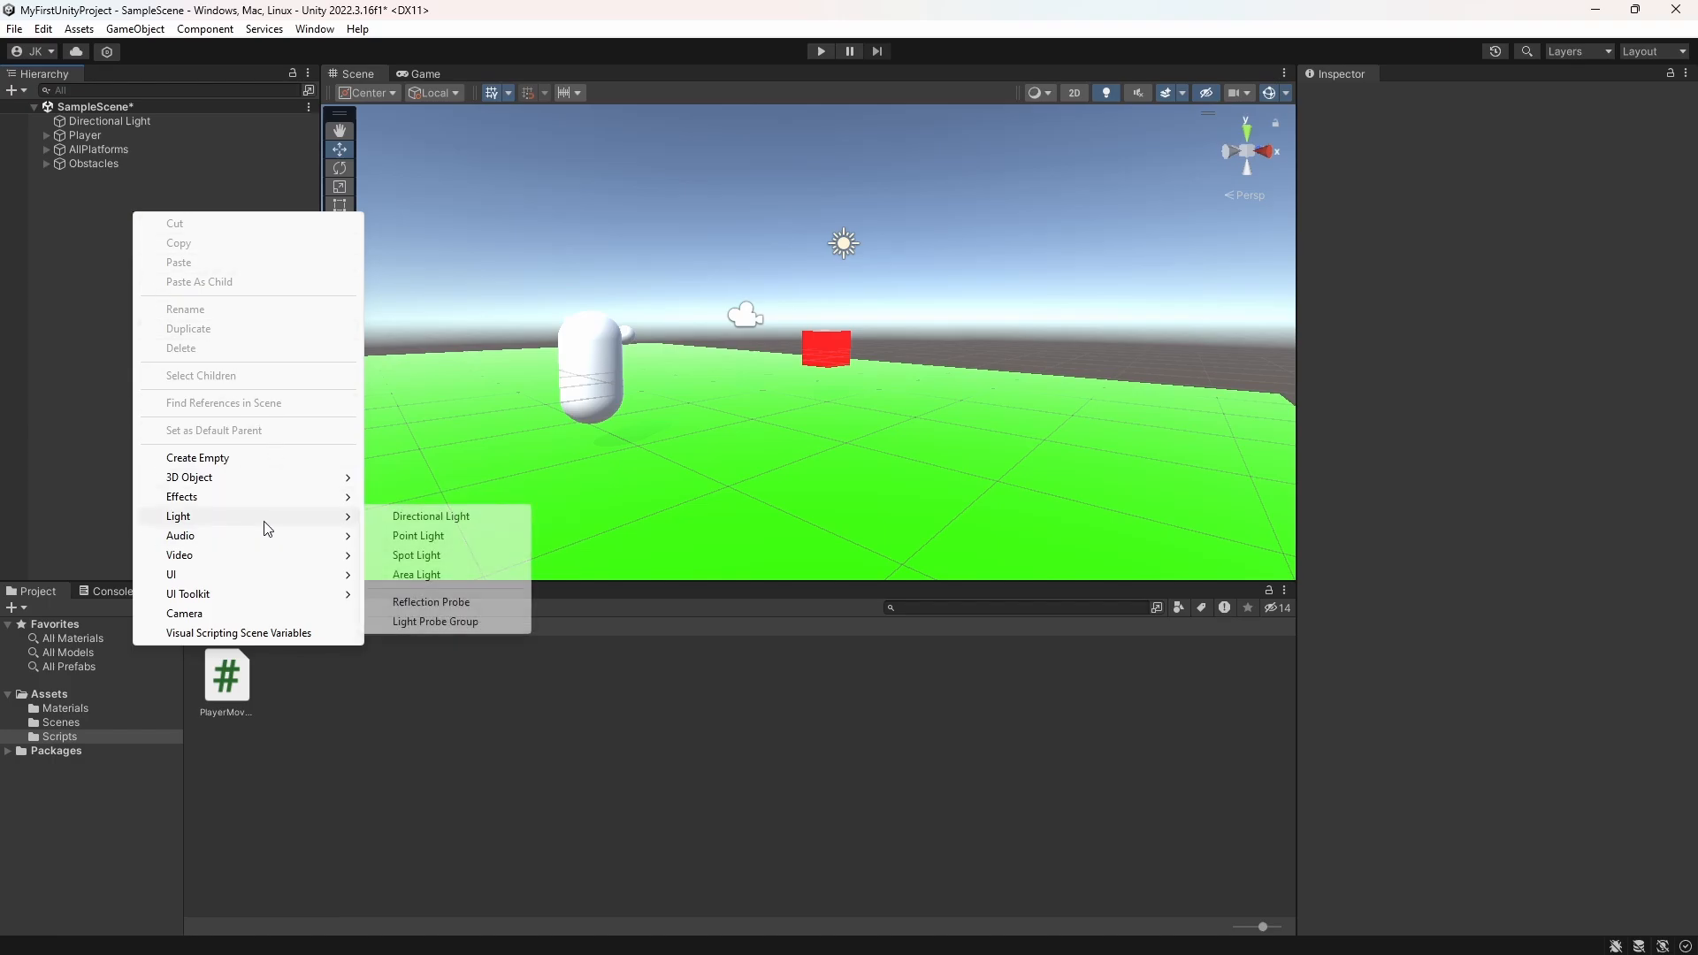
left_click(410, 522)
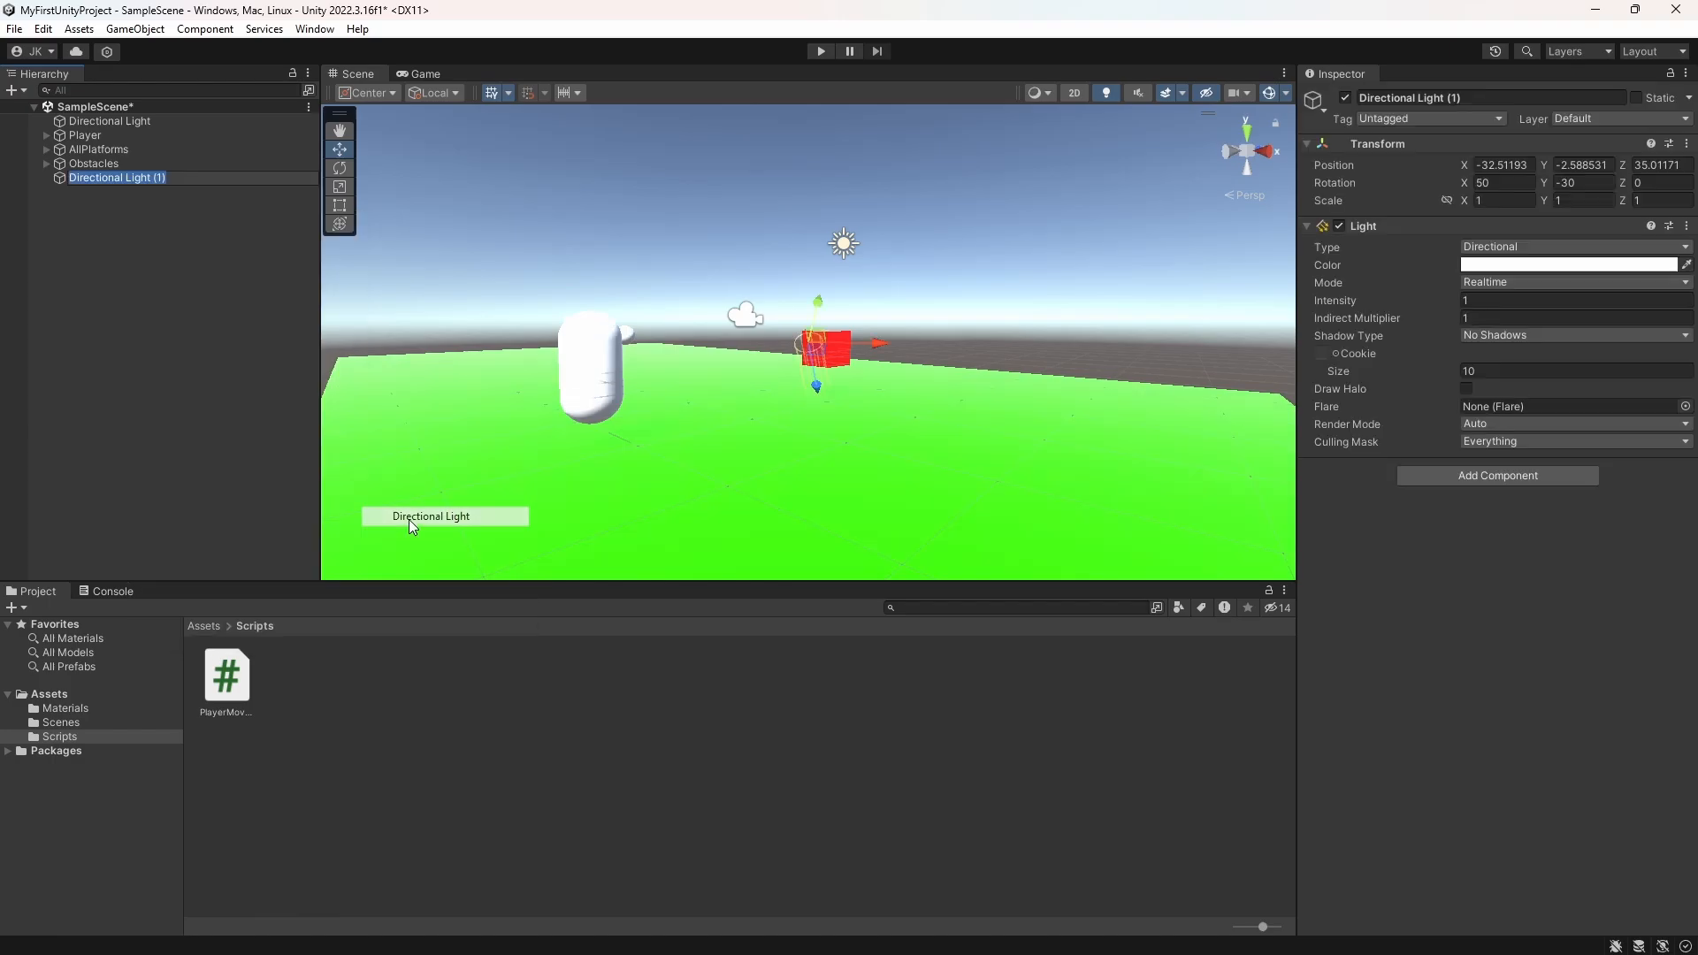
scroll(673, 452, "down", 2)
scroll(672, 453, "up", 3)
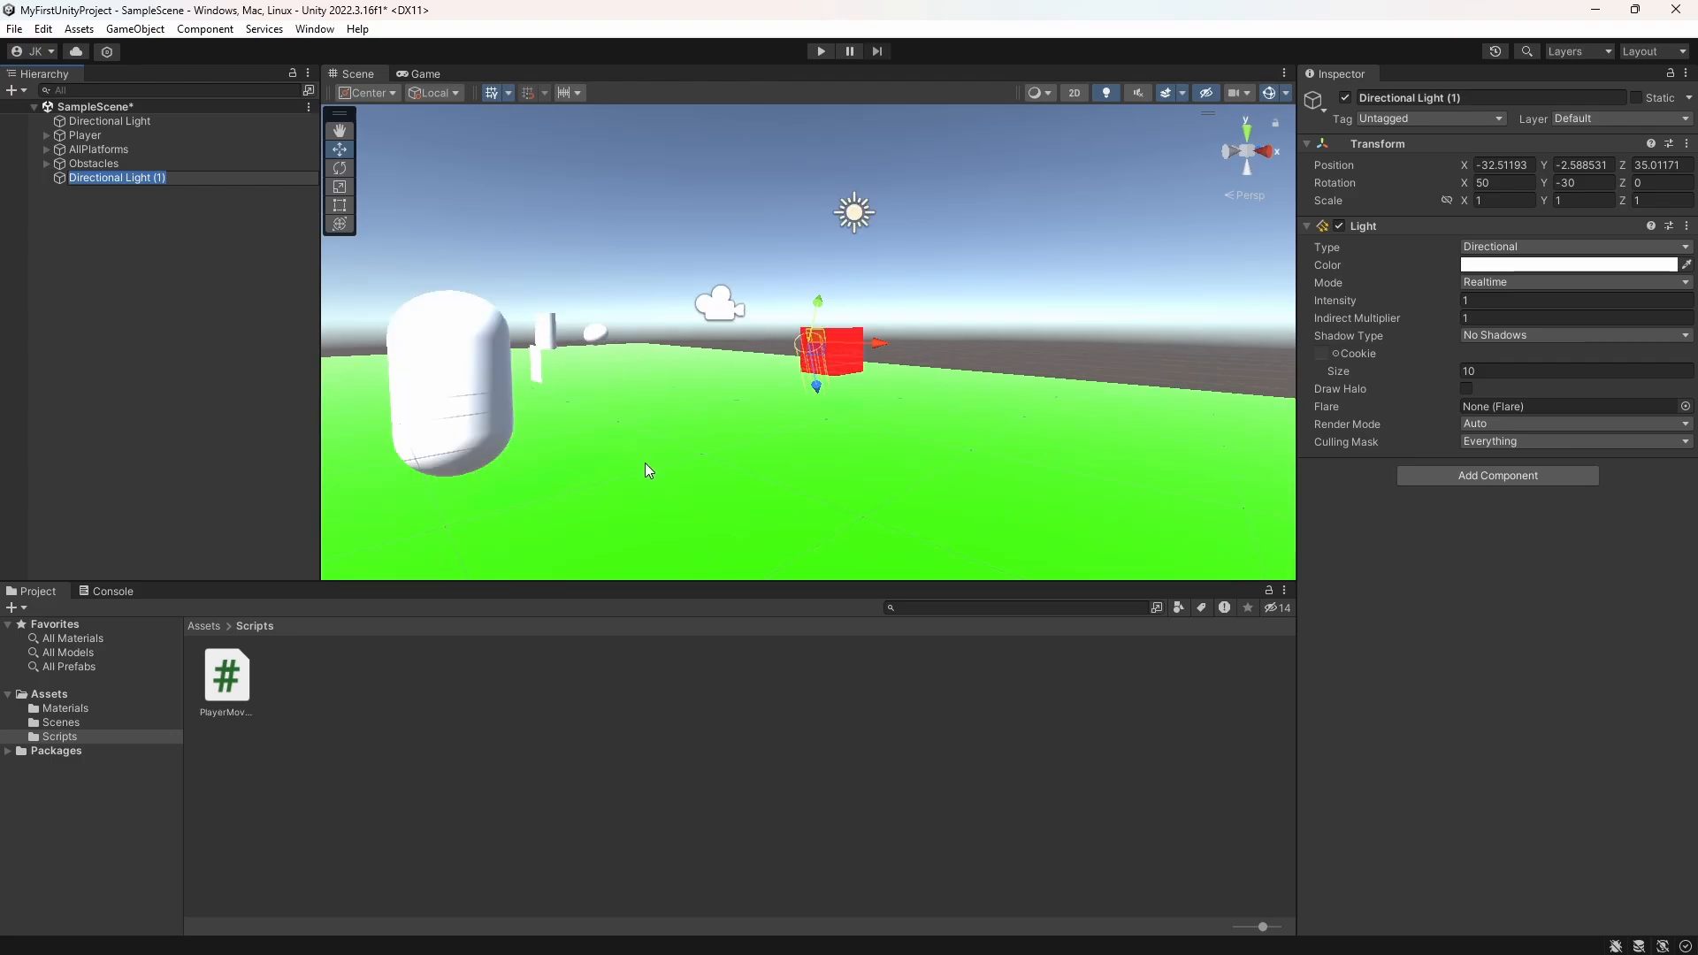
Step: Set the new directional light's color to pure red, FF0000
left_click(1513, 264)
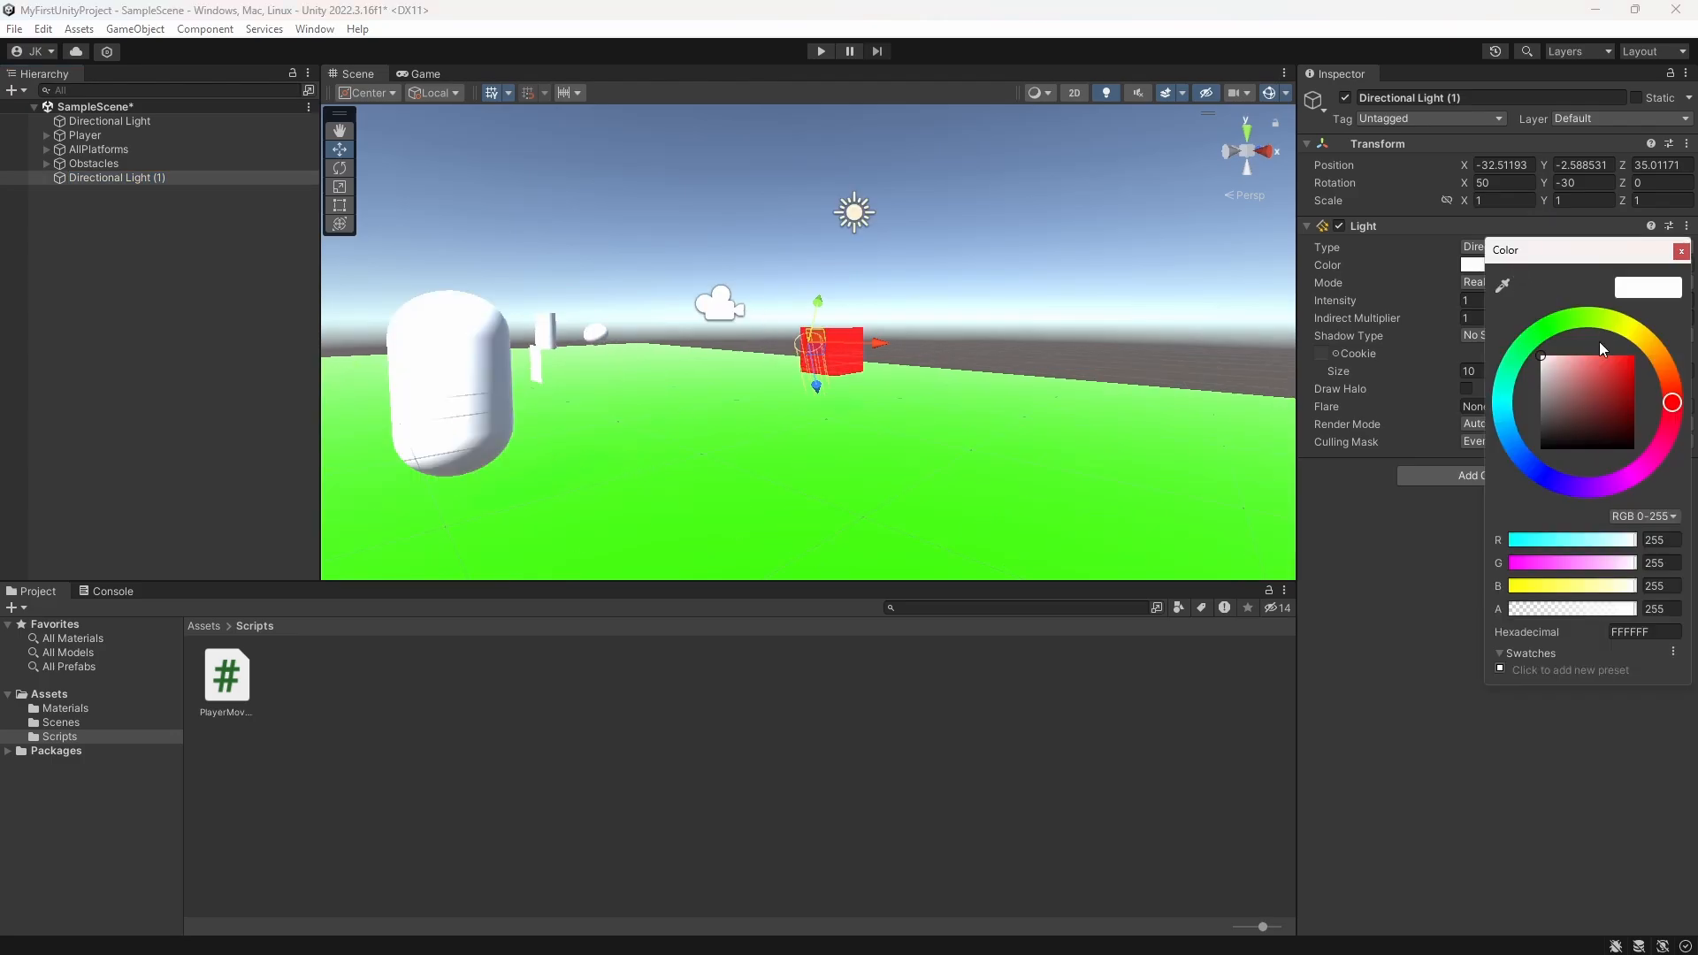
left_click_drag(1609, 365, 1635, 449)
left_click_drag(1685, 522, 1678, 300)
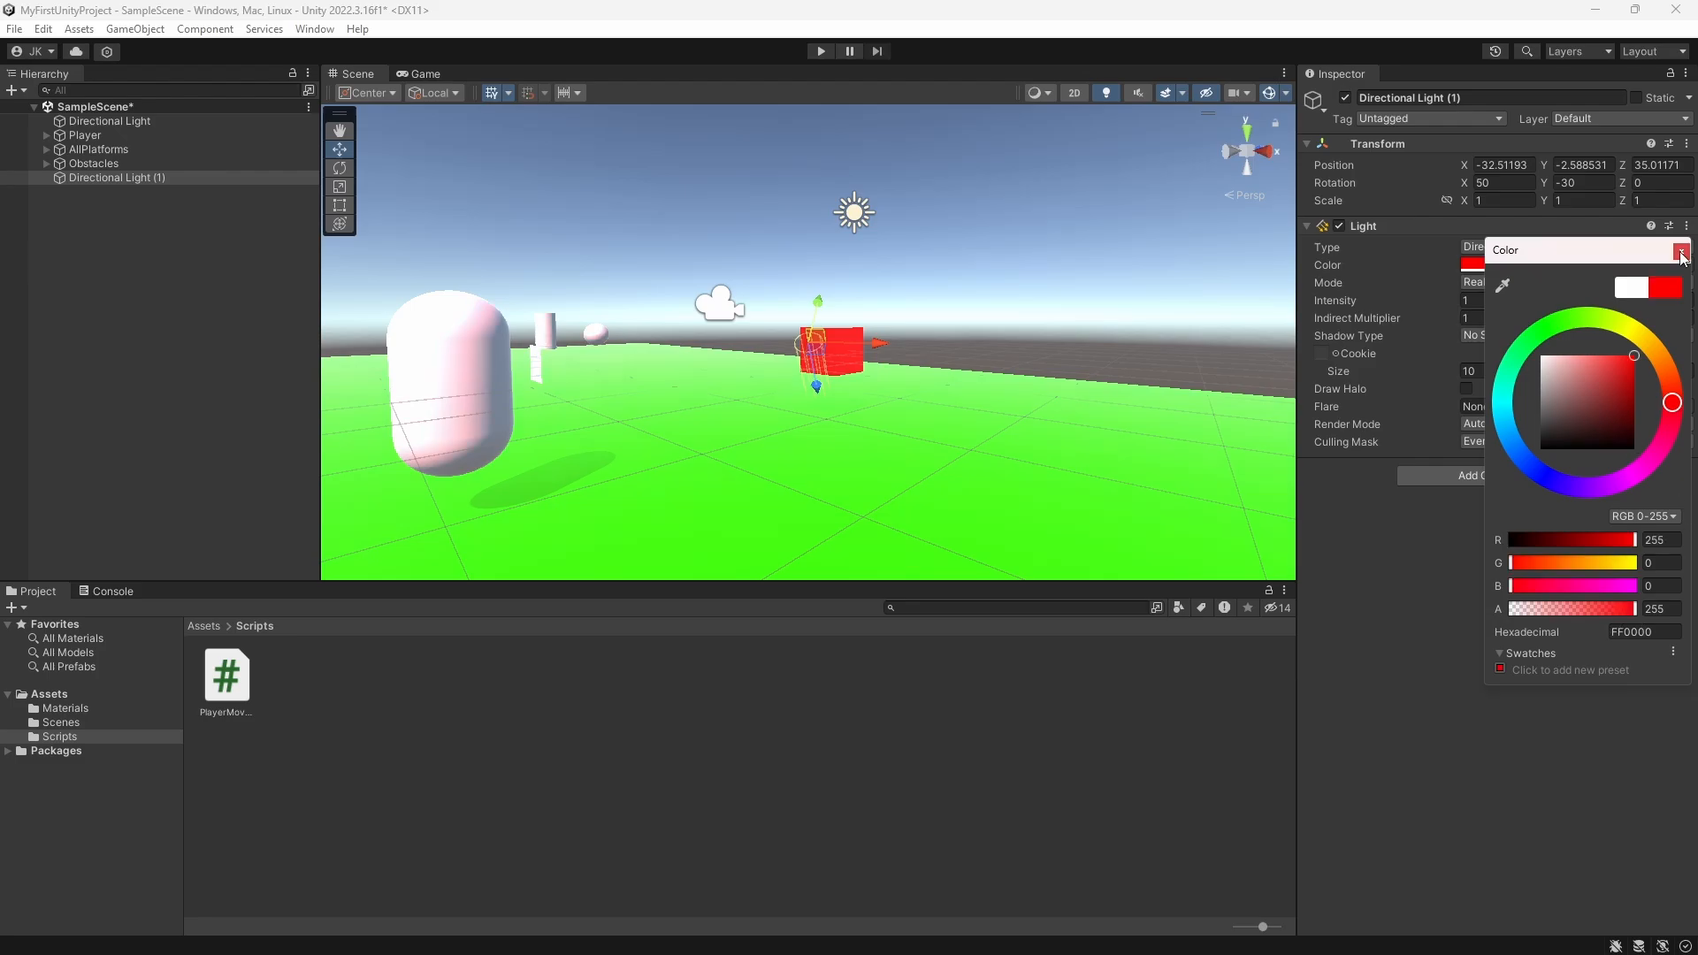
left_click(1681, 252)
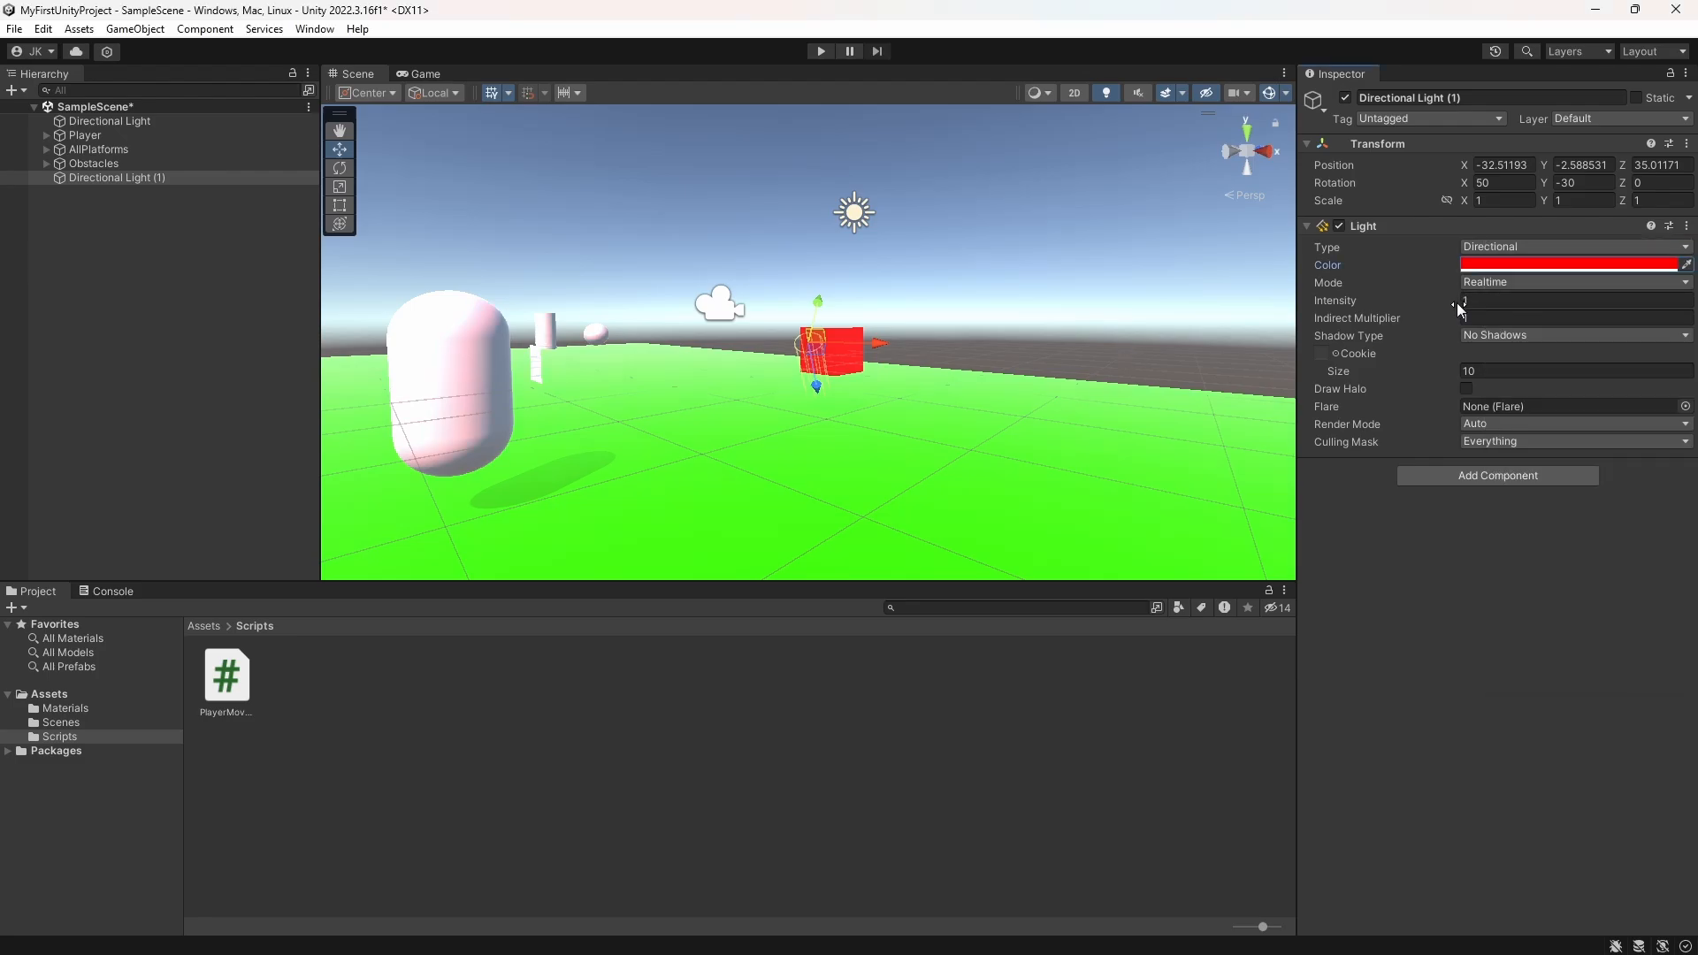
Step: Raise the red directional light's intensity to 6.9
left_click_drag(1457, 308, 41, 345)
left_click_drag(1603, 336, 1044, 304)
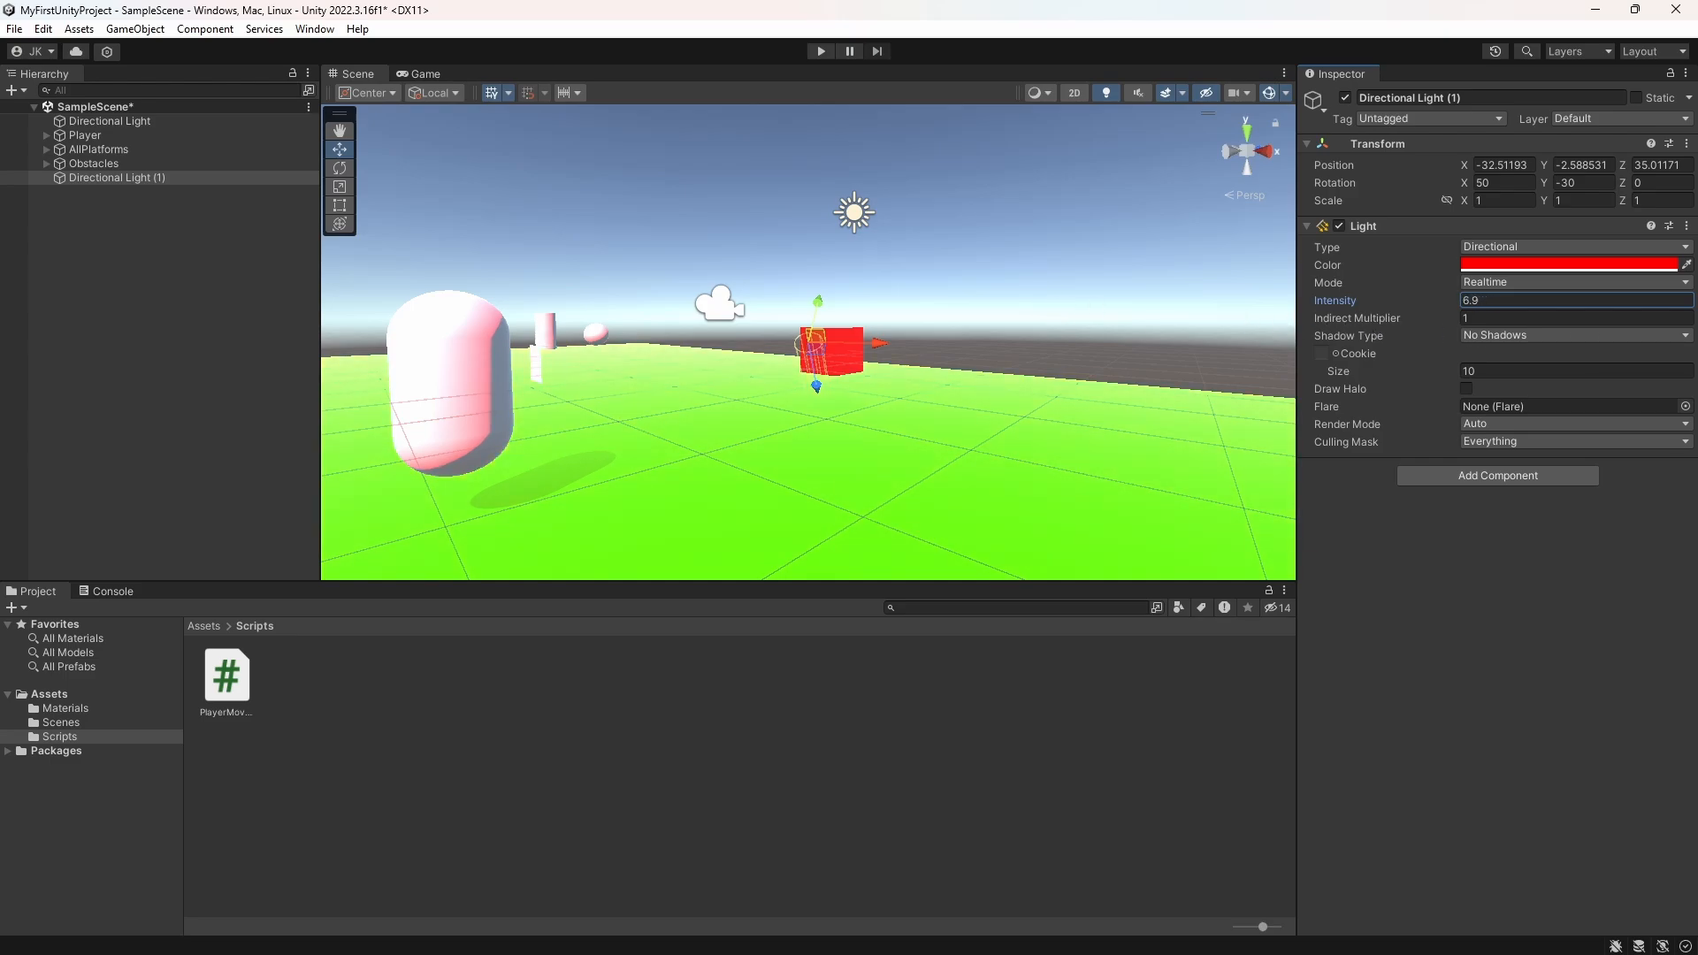
scroll(921, 444, "down", 10)
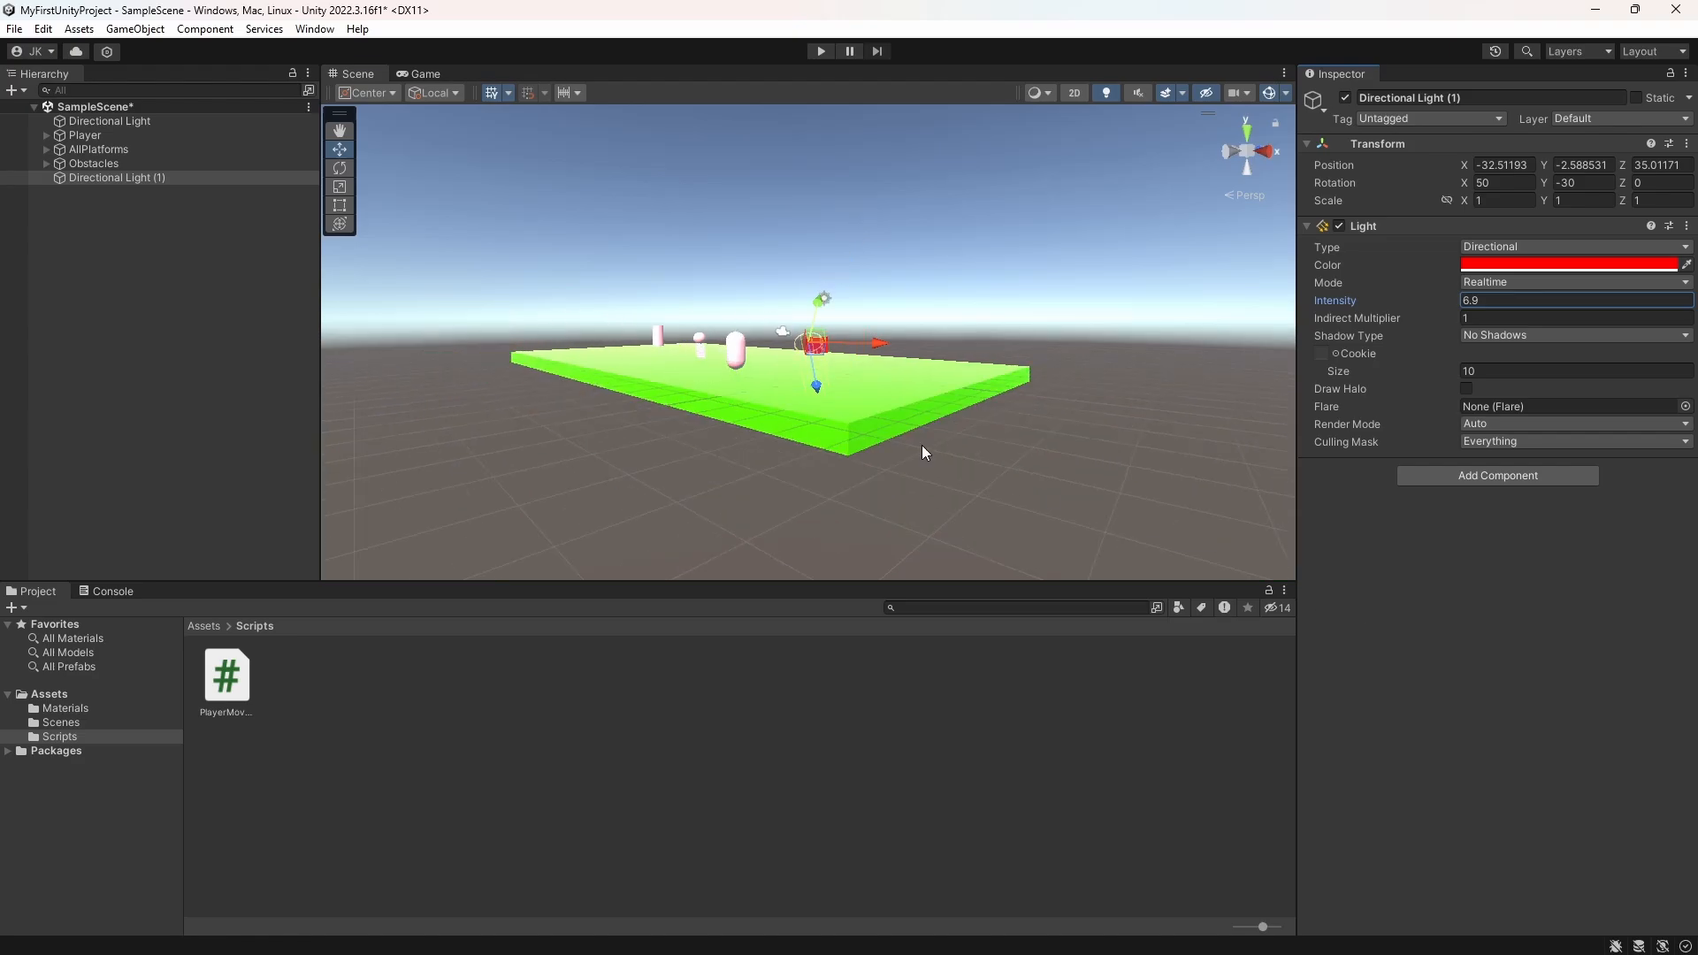
Step: Add a Terrain object at the root level of the scene
left_click(64, 327)
right_click(171, 249)
mouse_move(240, 508)
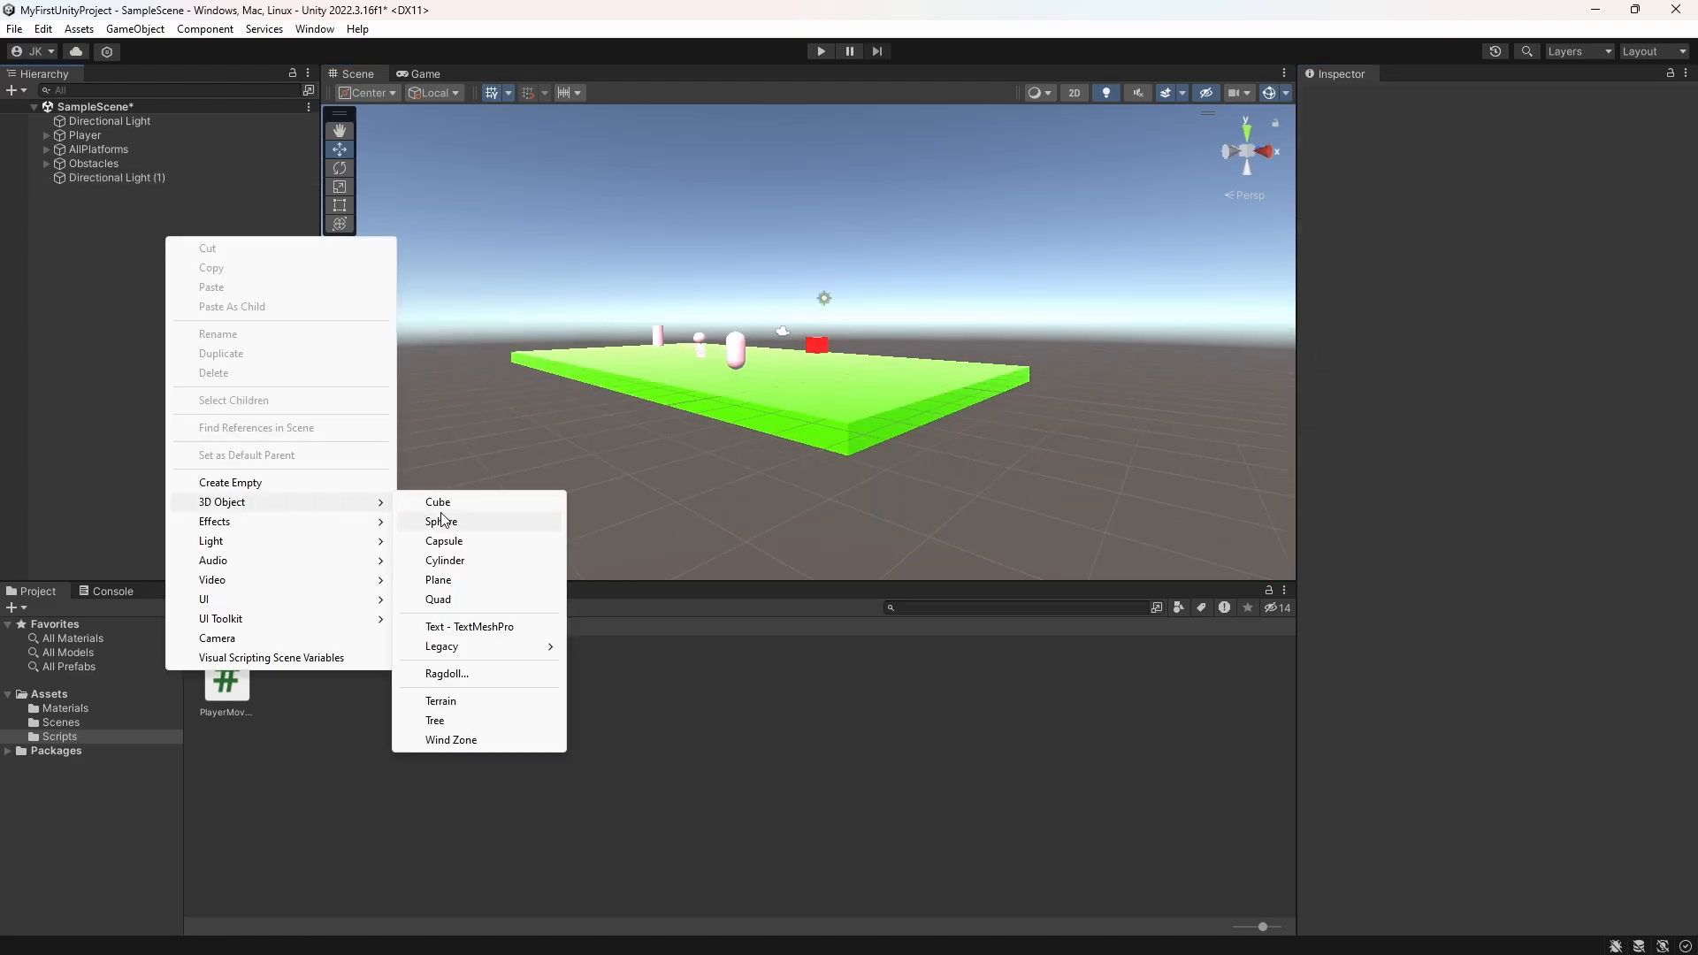
left_click(441, 701)
scroll(823, 483, "down", 5)
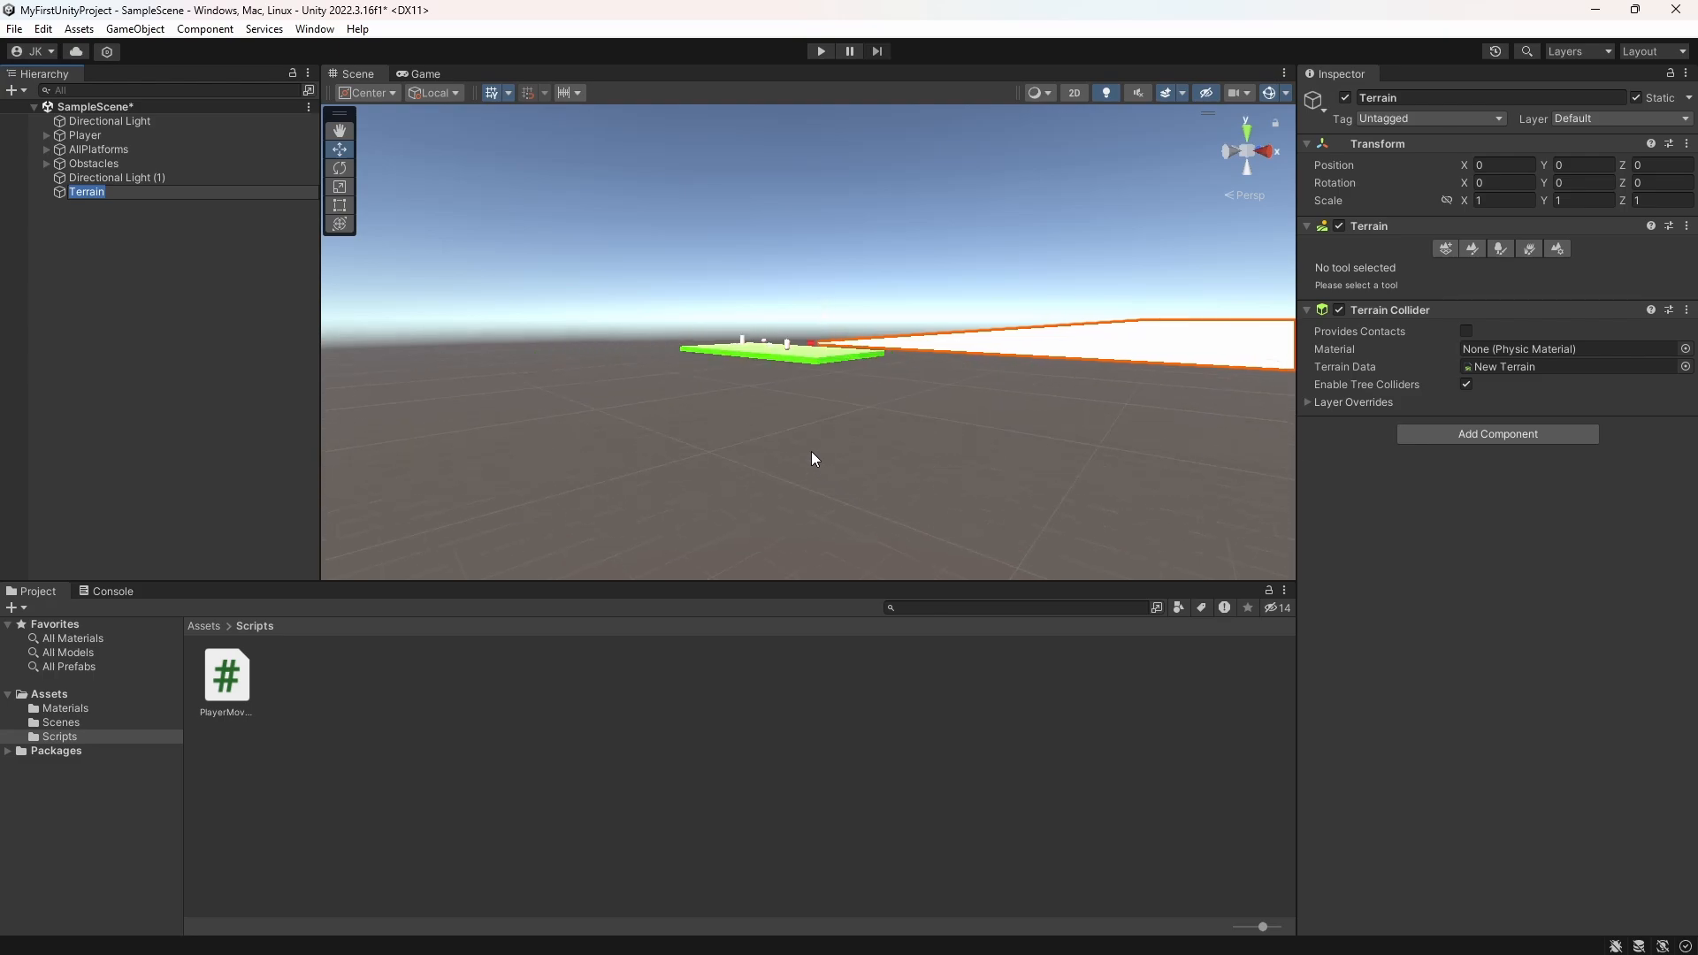
left_click(60, 192)
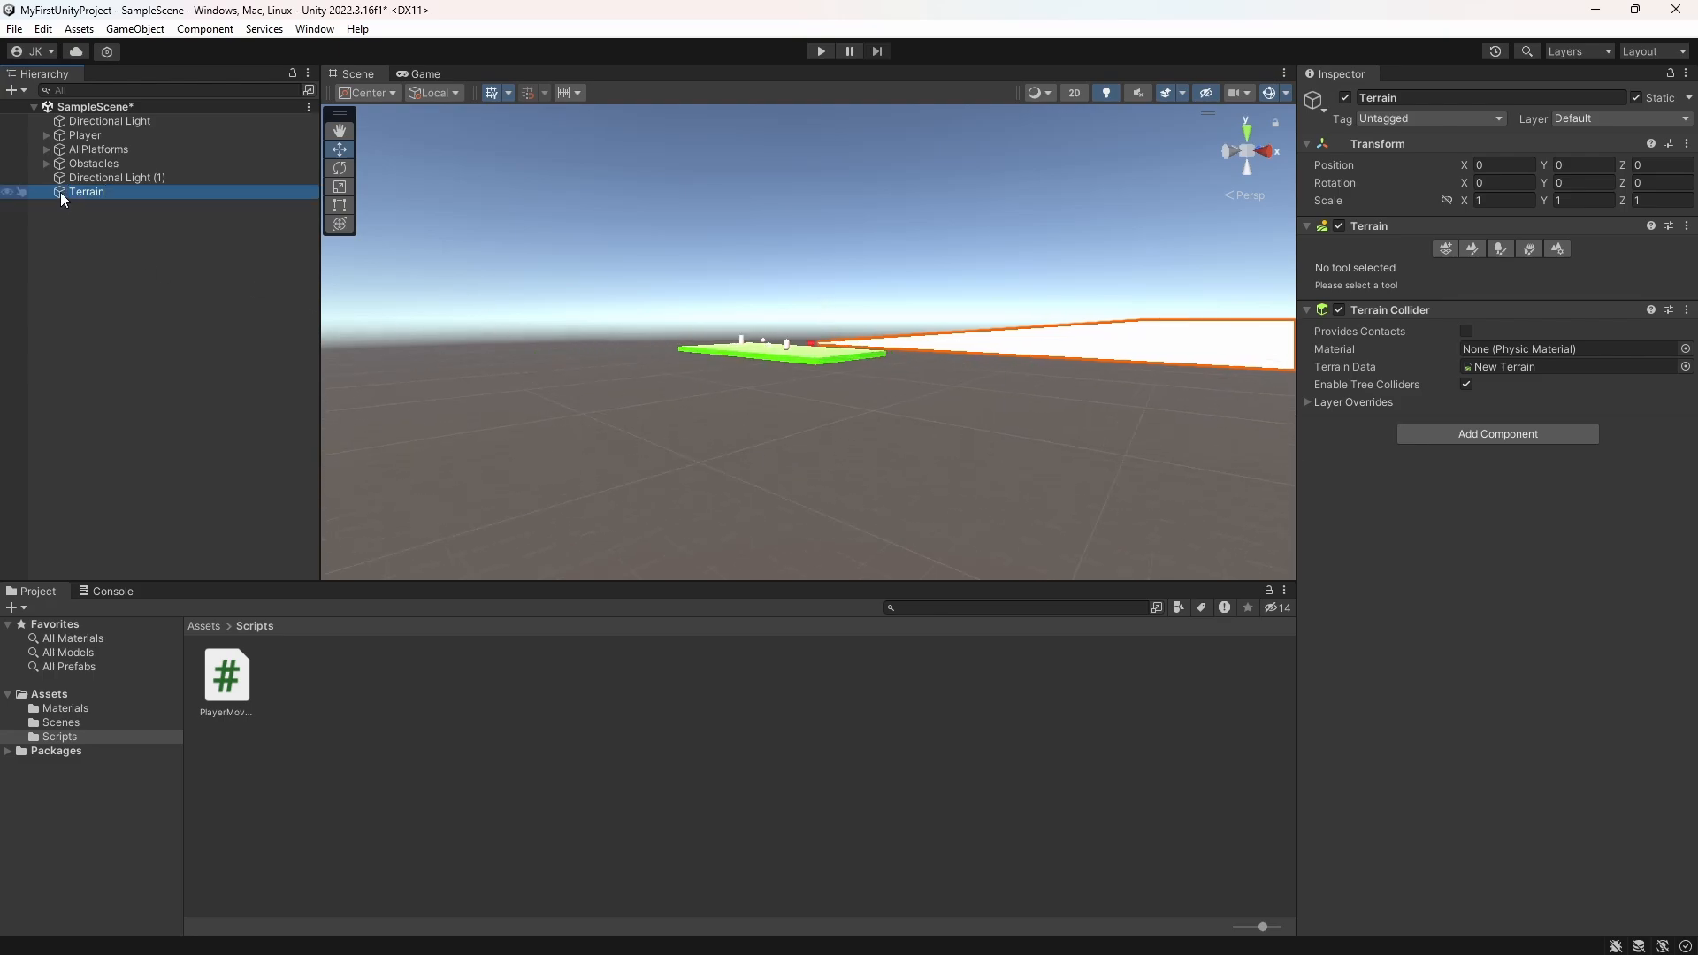
Step: Move the terrain beneath the platforms, to about X -372.3, Y -9.9, Z -152, so that it surrounds them
right_click_drag(881, 427, 937, 402)
scroll(948, 438, "down", 8)
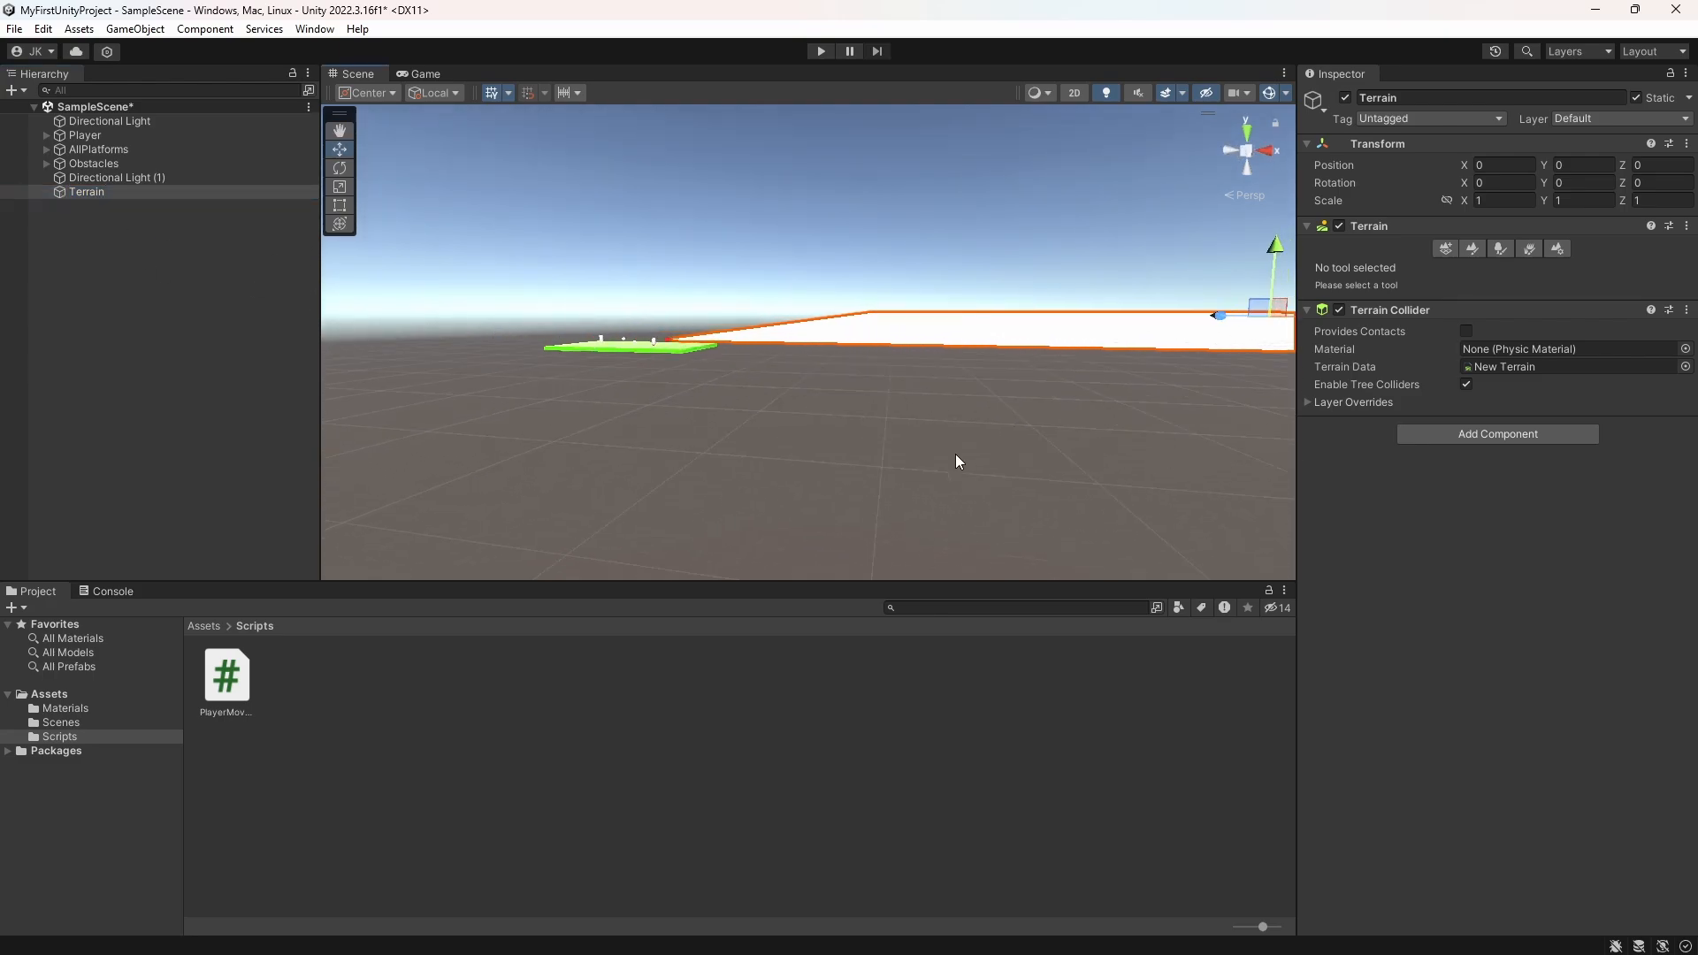
left_click_drag(1262, 329, 1097, 324)
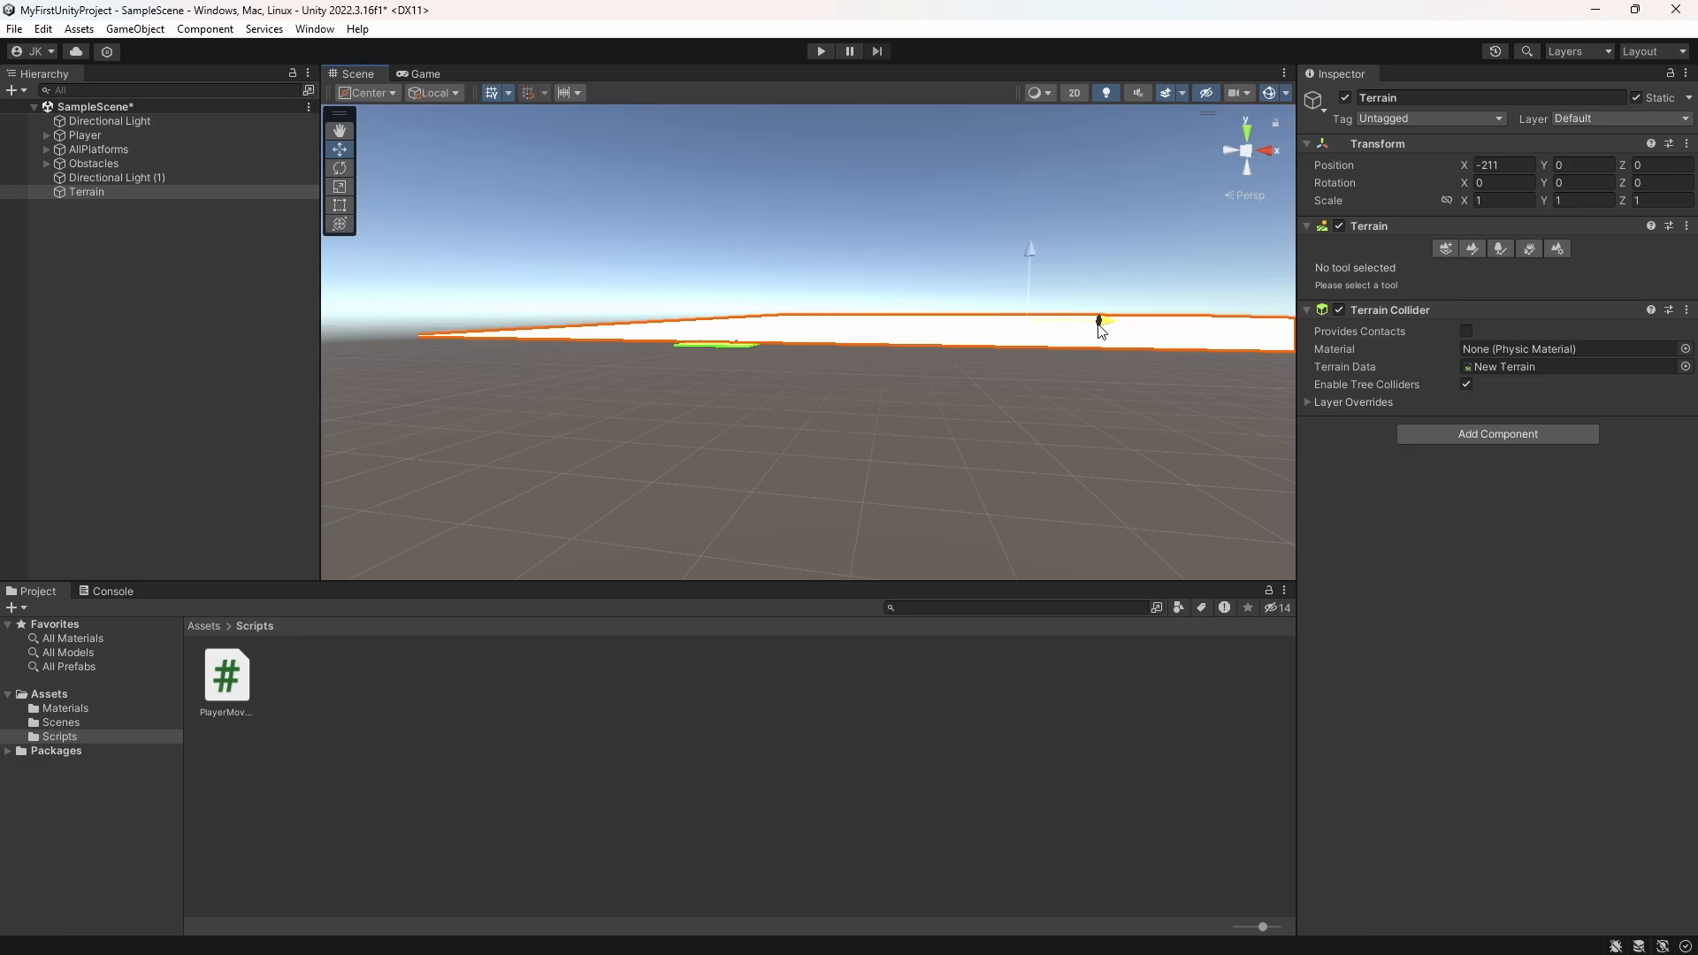
left_click_drag(1098, 323, 814, 225)
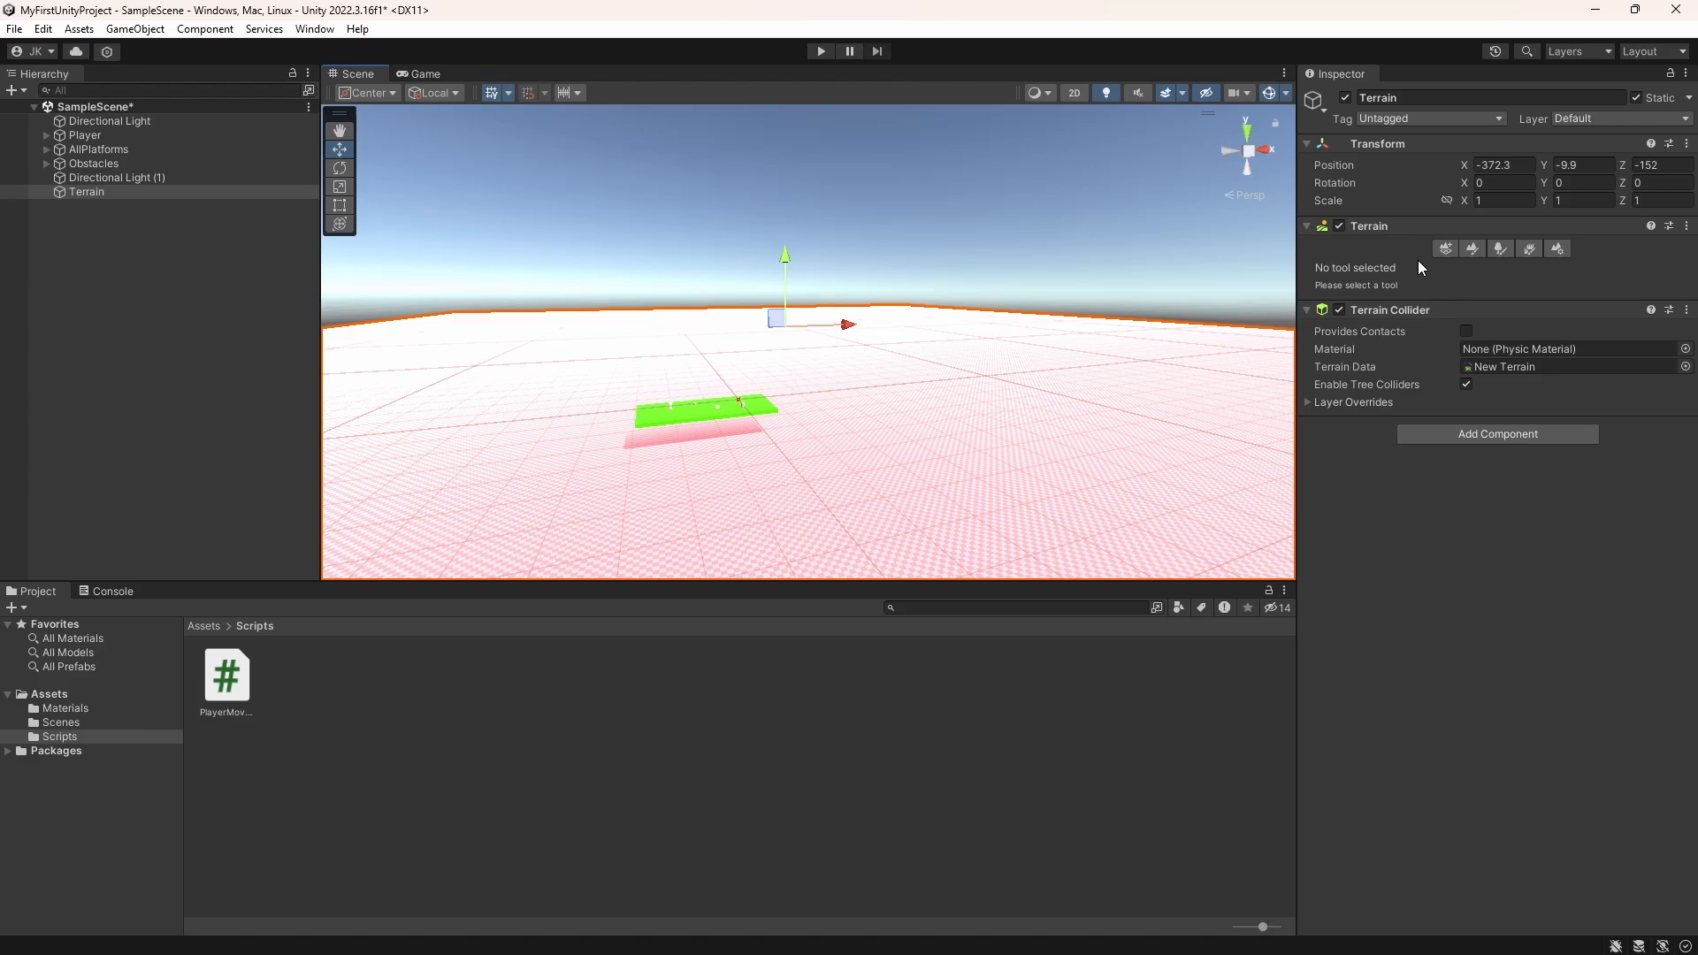
Step: Raise several large hills around the platforms with the Raise or Lower Terrain tool, using the solid round brush at size 86
left_click(1470, 252)
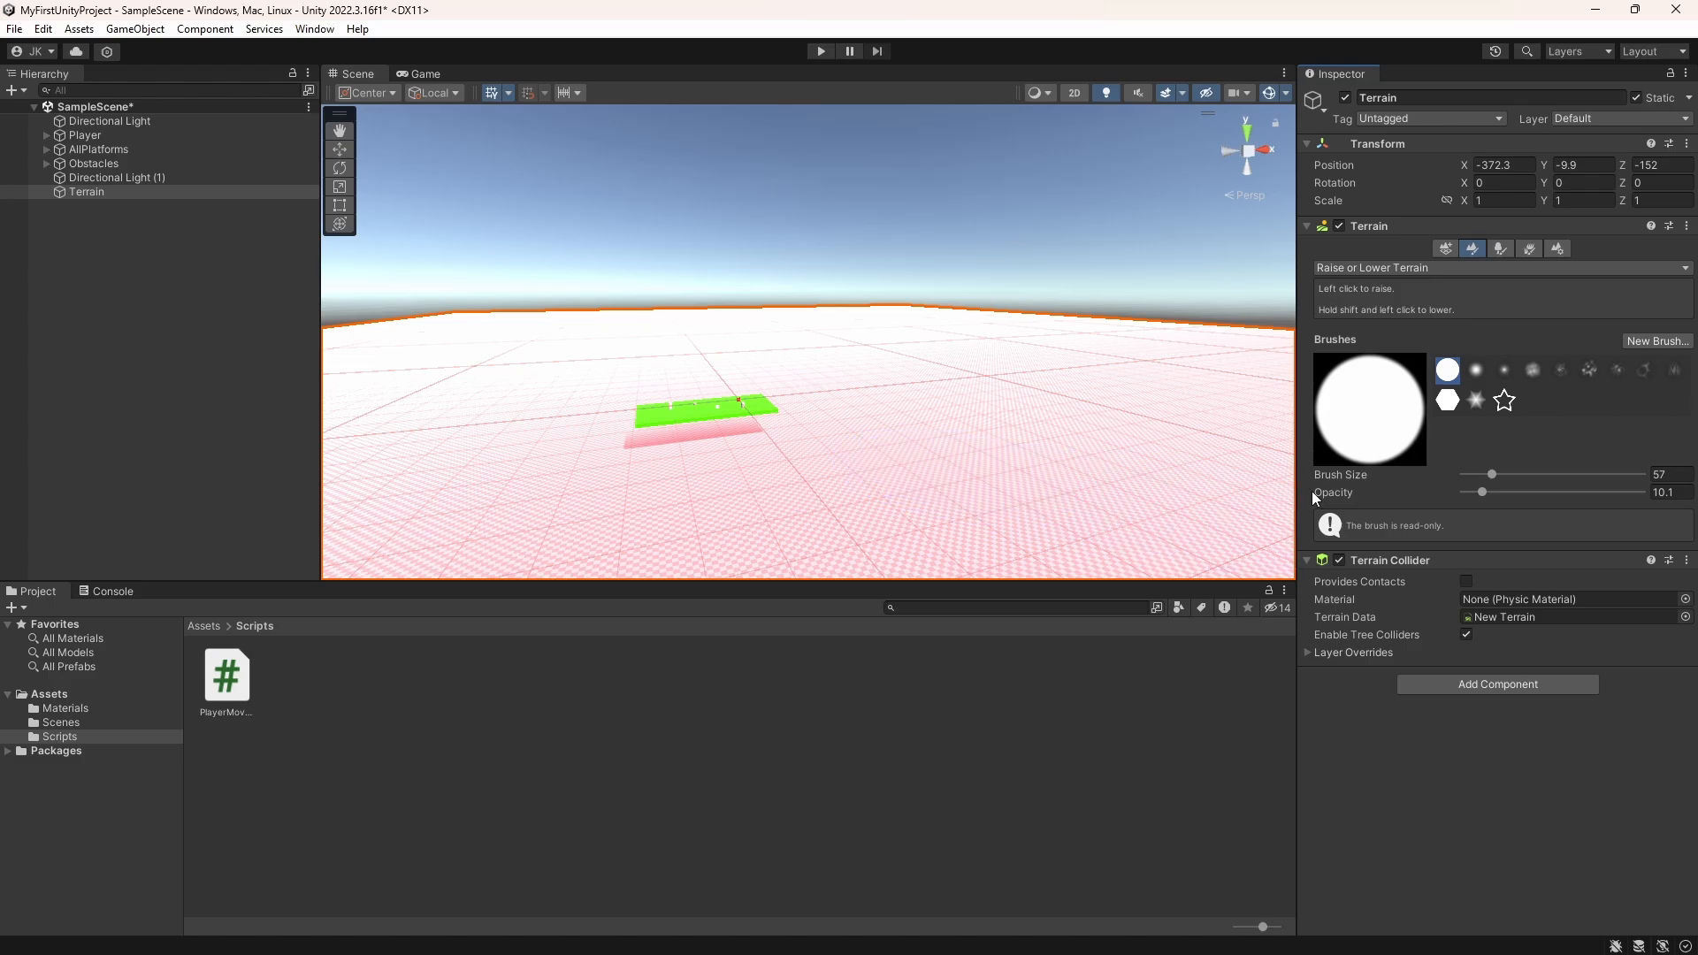
mouse_move(1507, 482)
left_mouse_down()
mouse_move(1551, 475)
mouse_move(1499, 474)
left_mouse_up()
left_click_drag(1033, 344, 1018, 332)
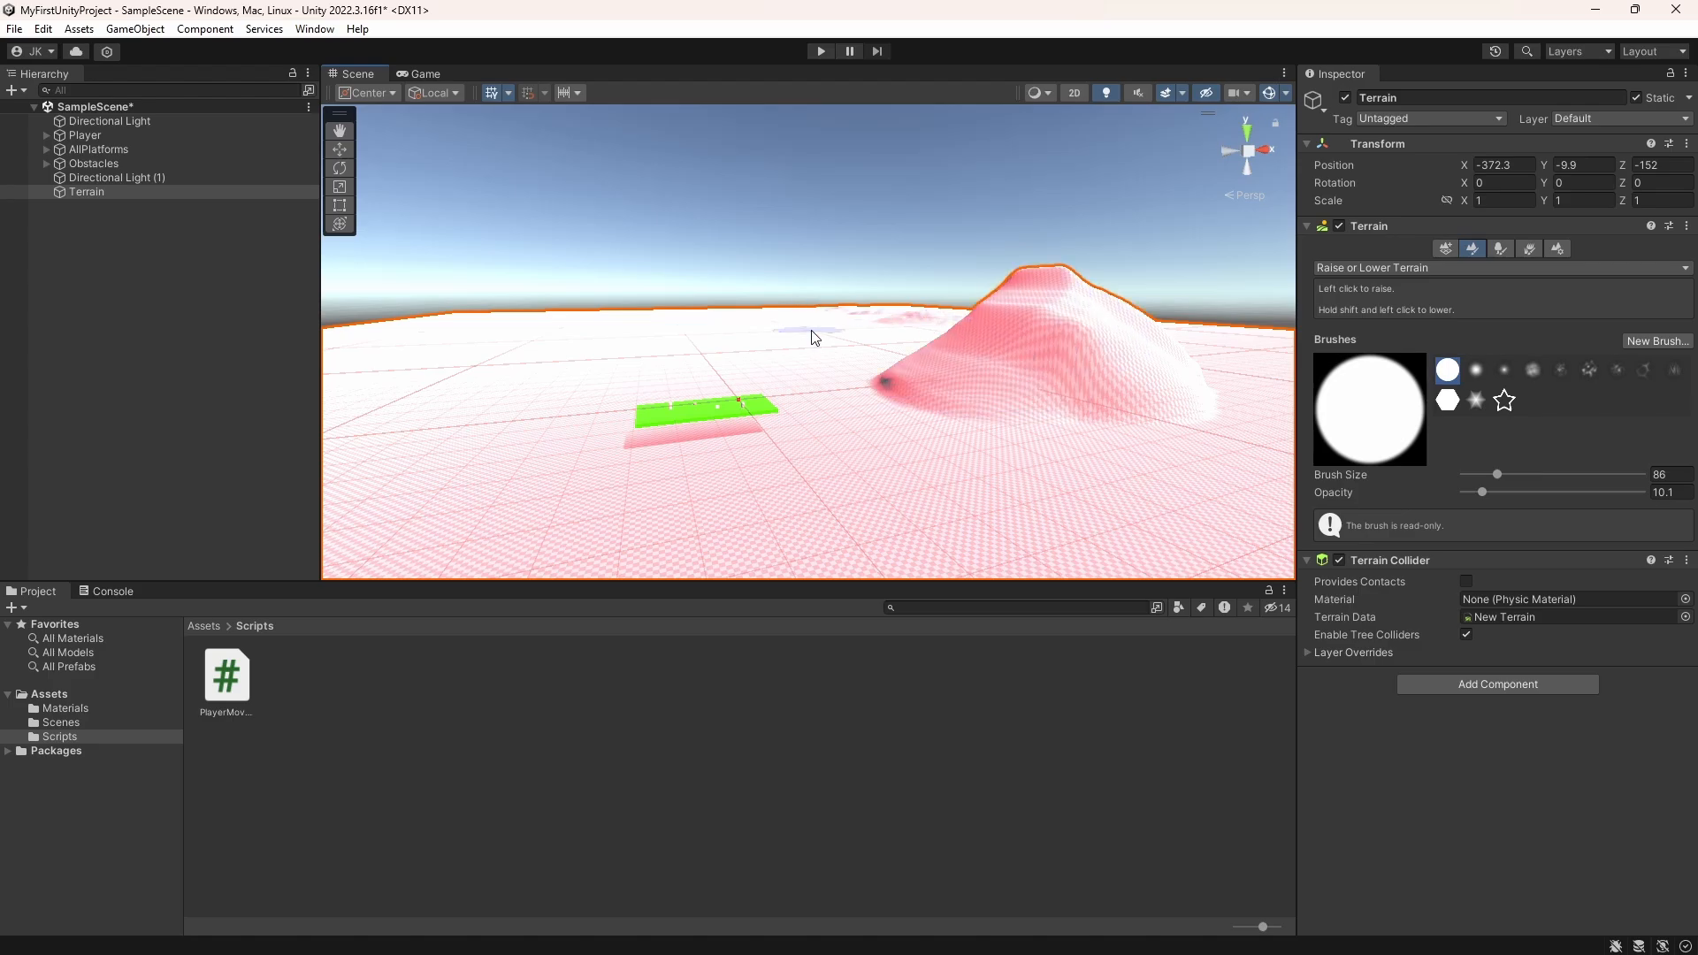
left_click_drag(520, 358, 492, 339)
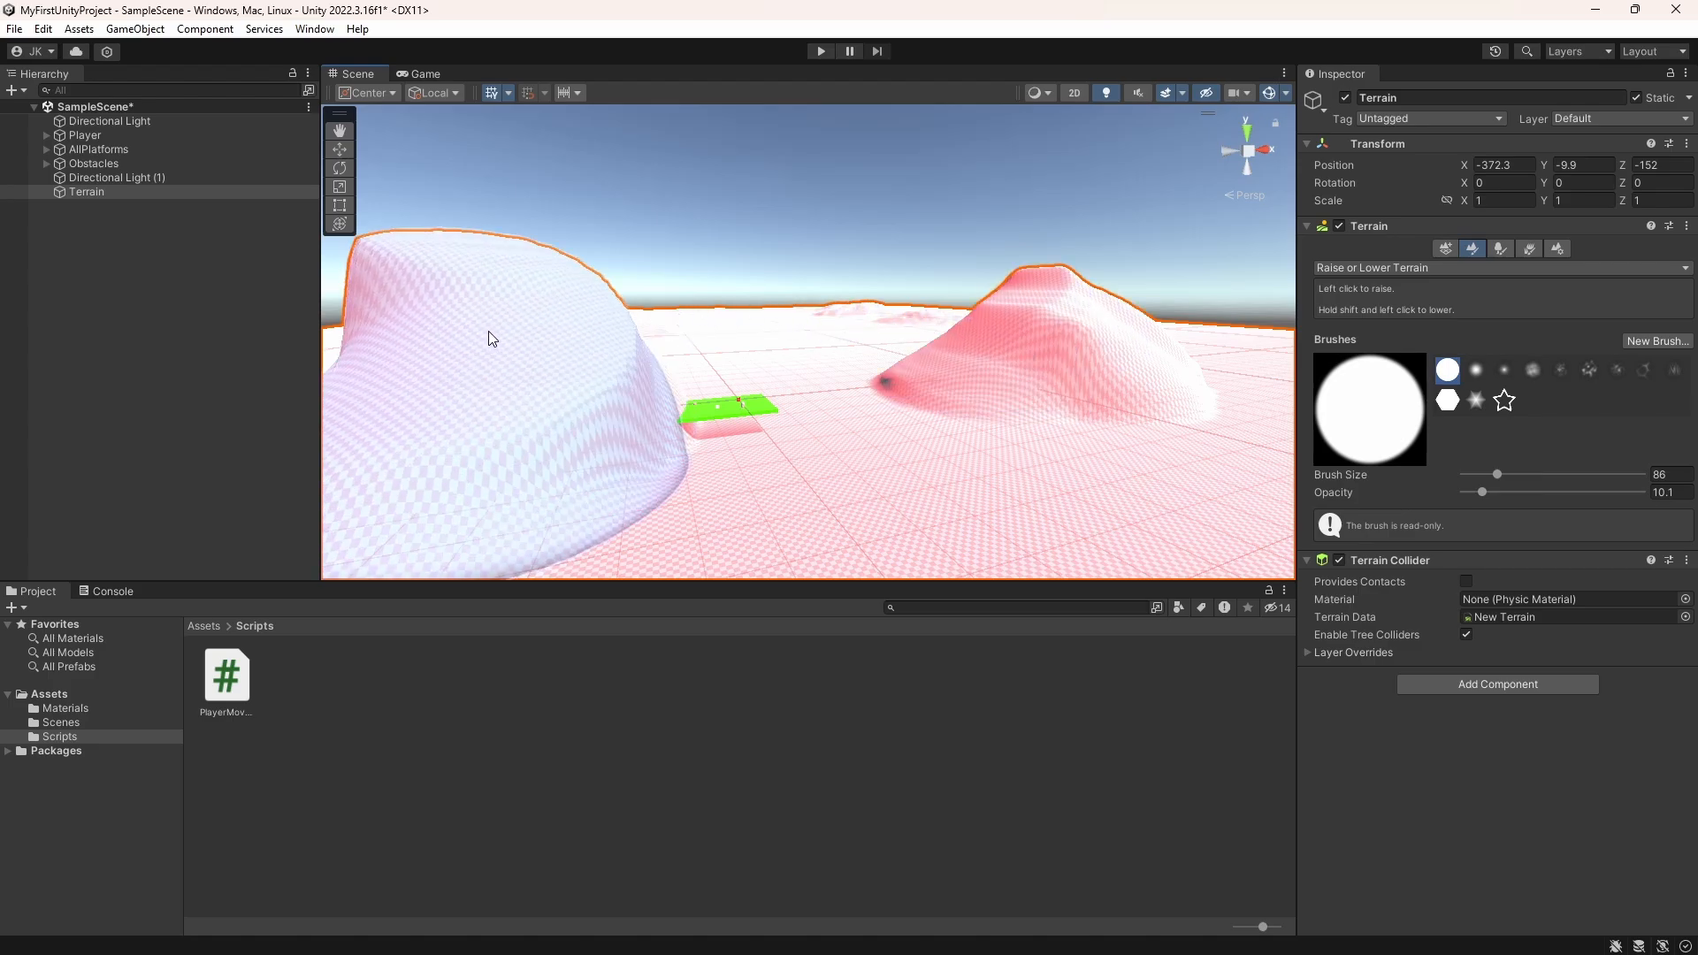
scroll(1143, 432, "down", 6)
left_click_drag(1121, 402, 1094, 391)
Step: Raise more uneven hills and ridges across the rest of the terrain with the solid and cloudy textured brushes
left_click(449, 343)
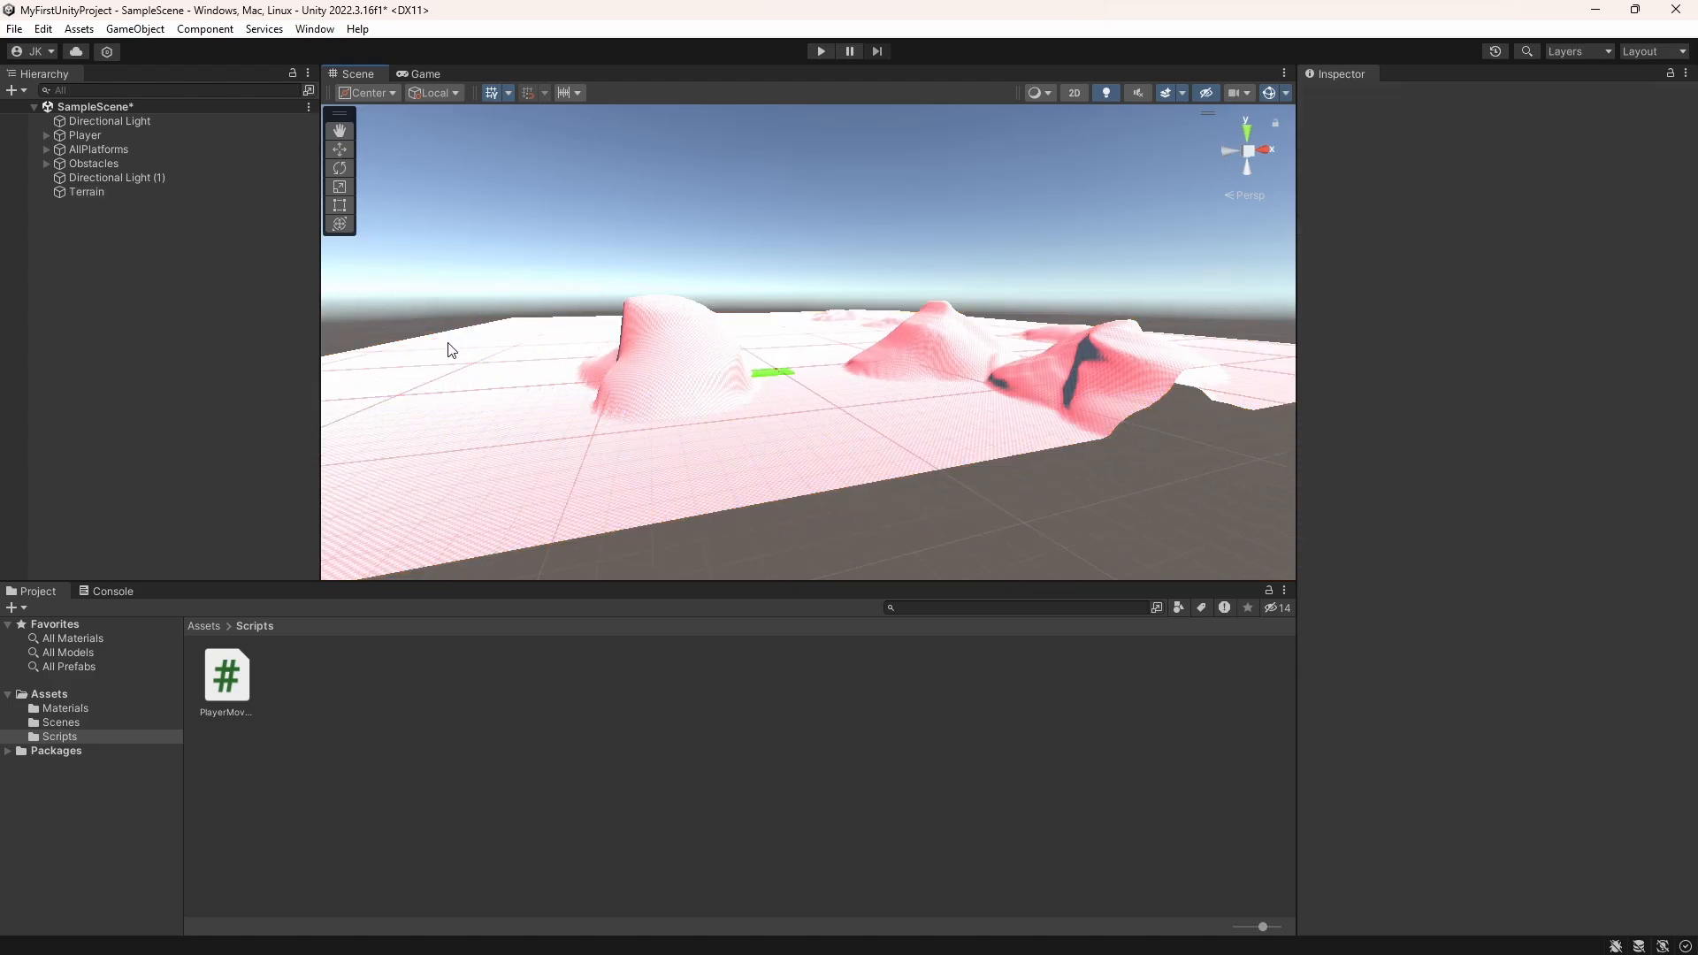
left_click(451, 350)
key("f")
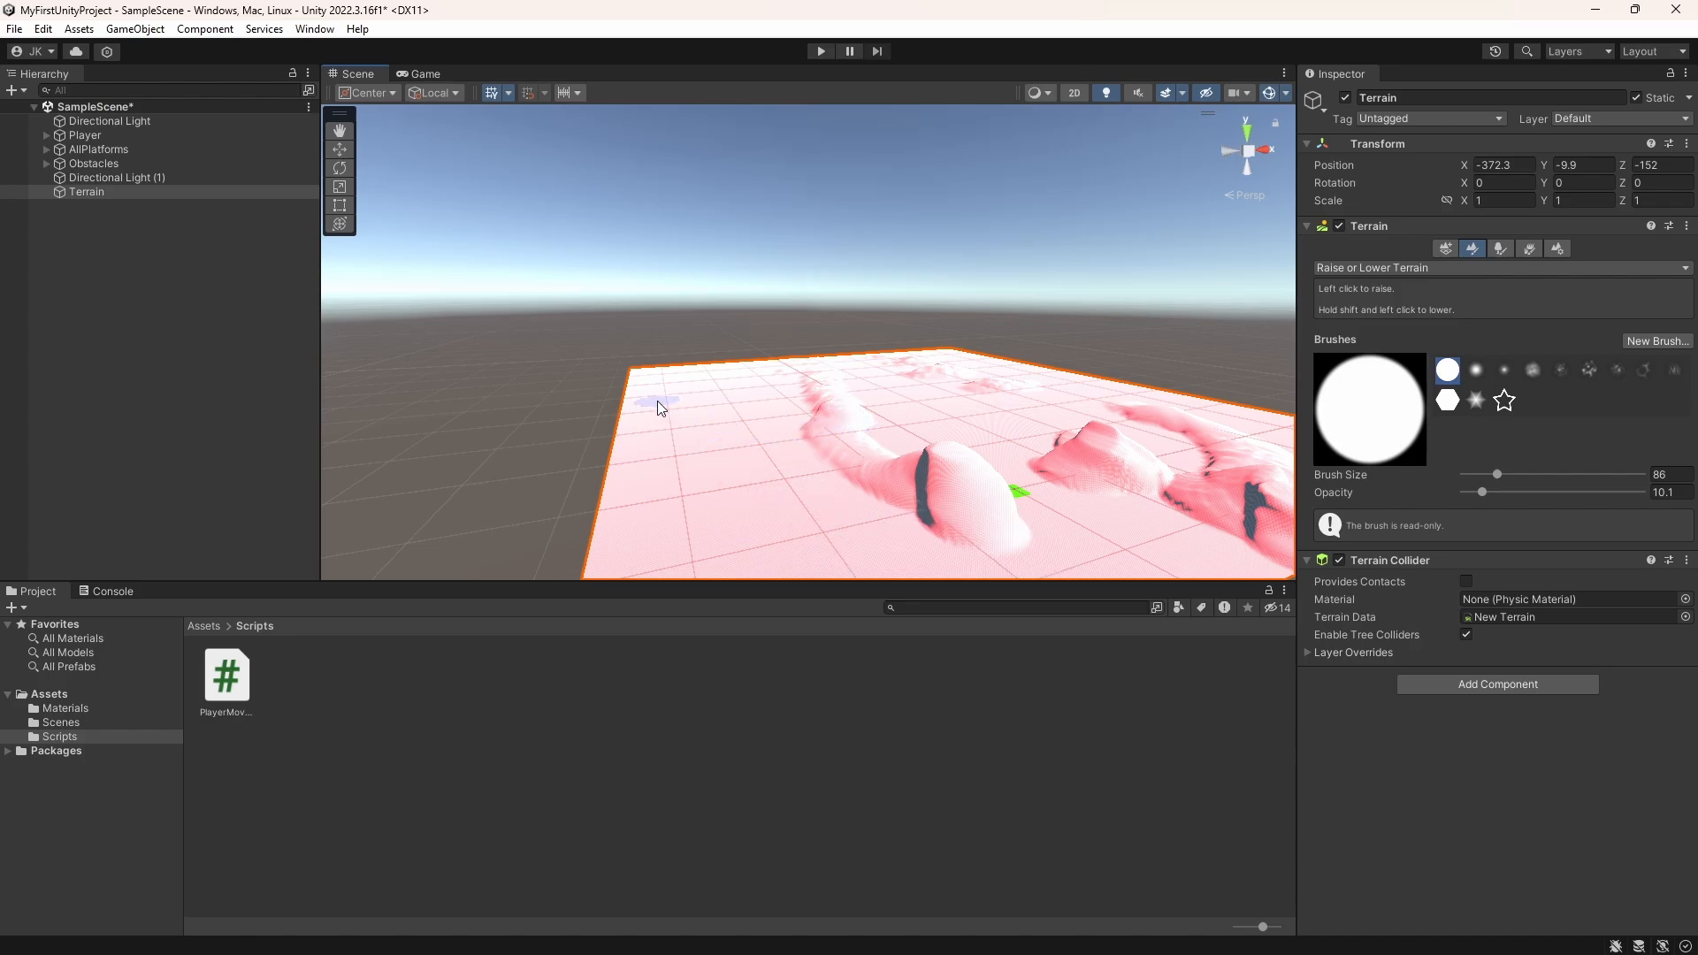
mouse_move(656, 400)
left_mouse_down()
mouse_move(792, 506)
mouse_move(877, 545)
left_mouse_up()
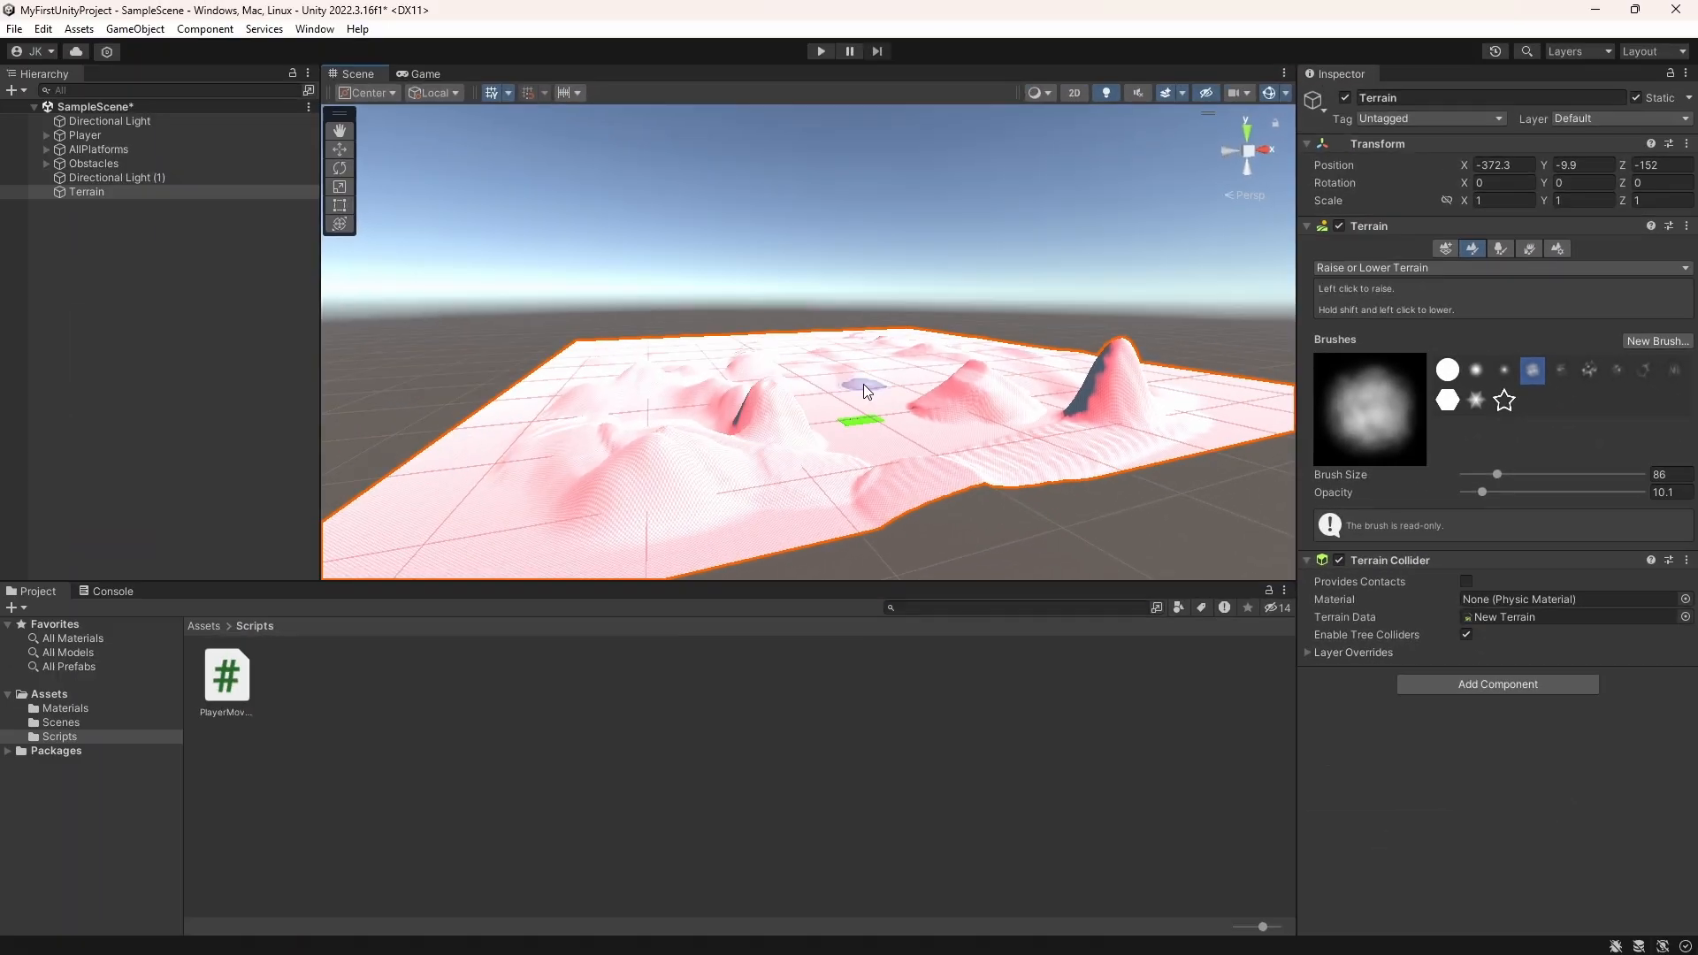
left_click(1589, 370)
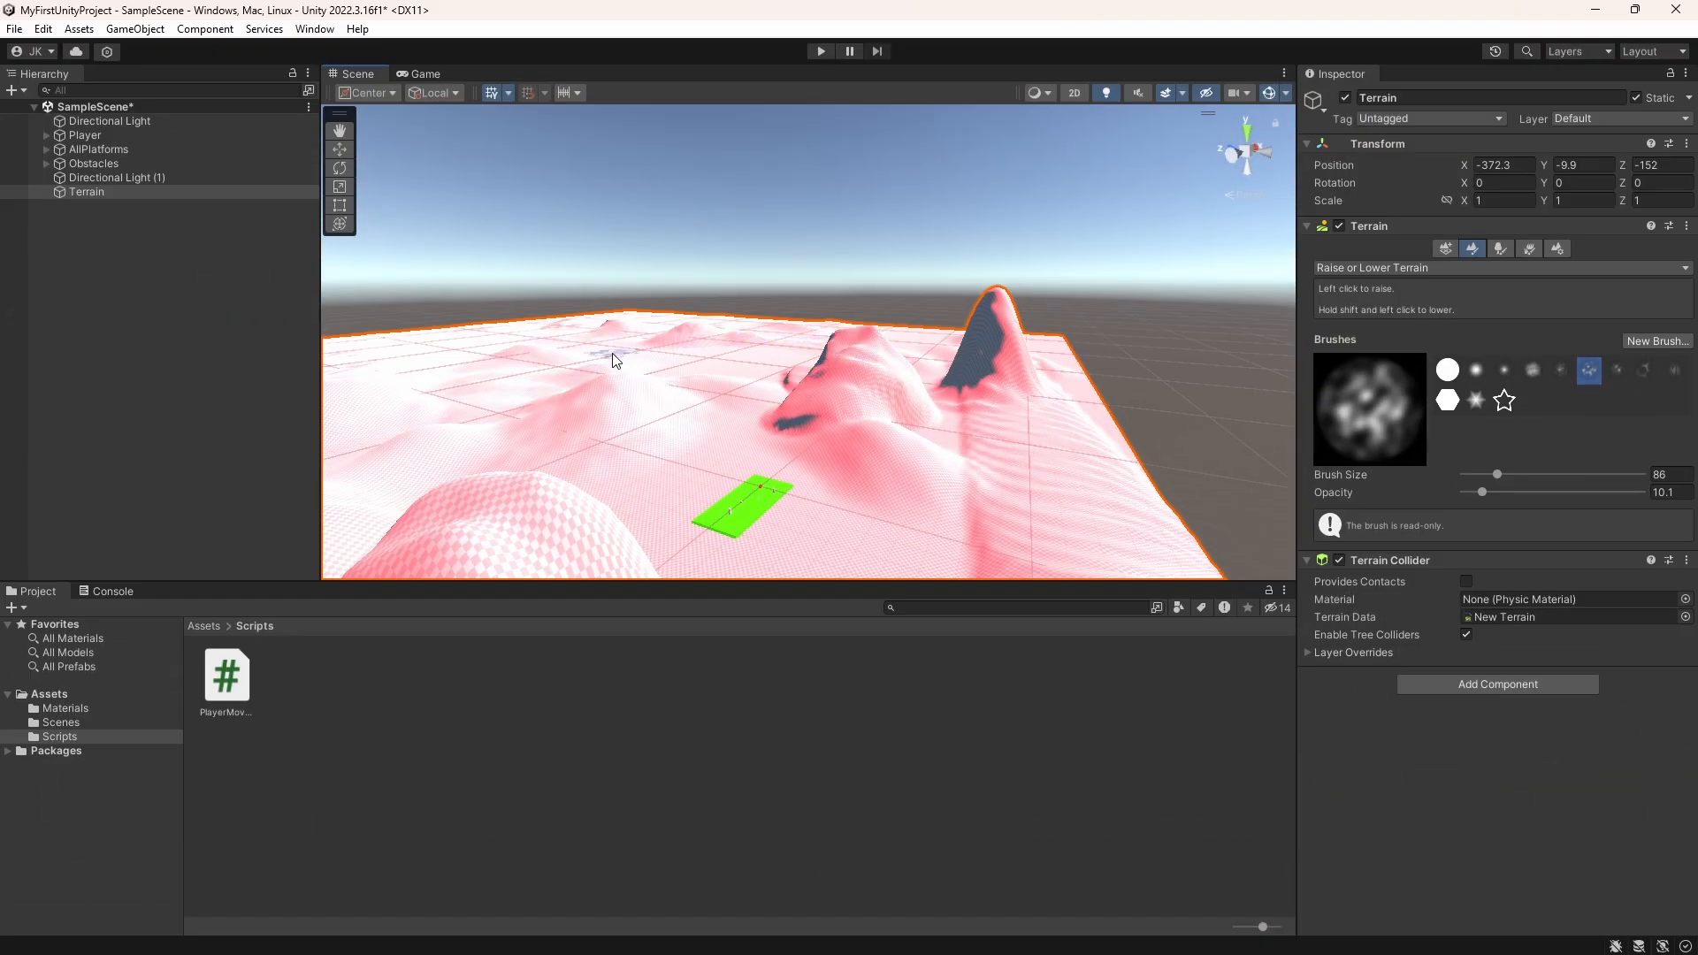
Step: Look through the terrain's tree and detail painting options, and assign the SpatialMappingWireframe material in the terrain settings
left_click(1502, 248)
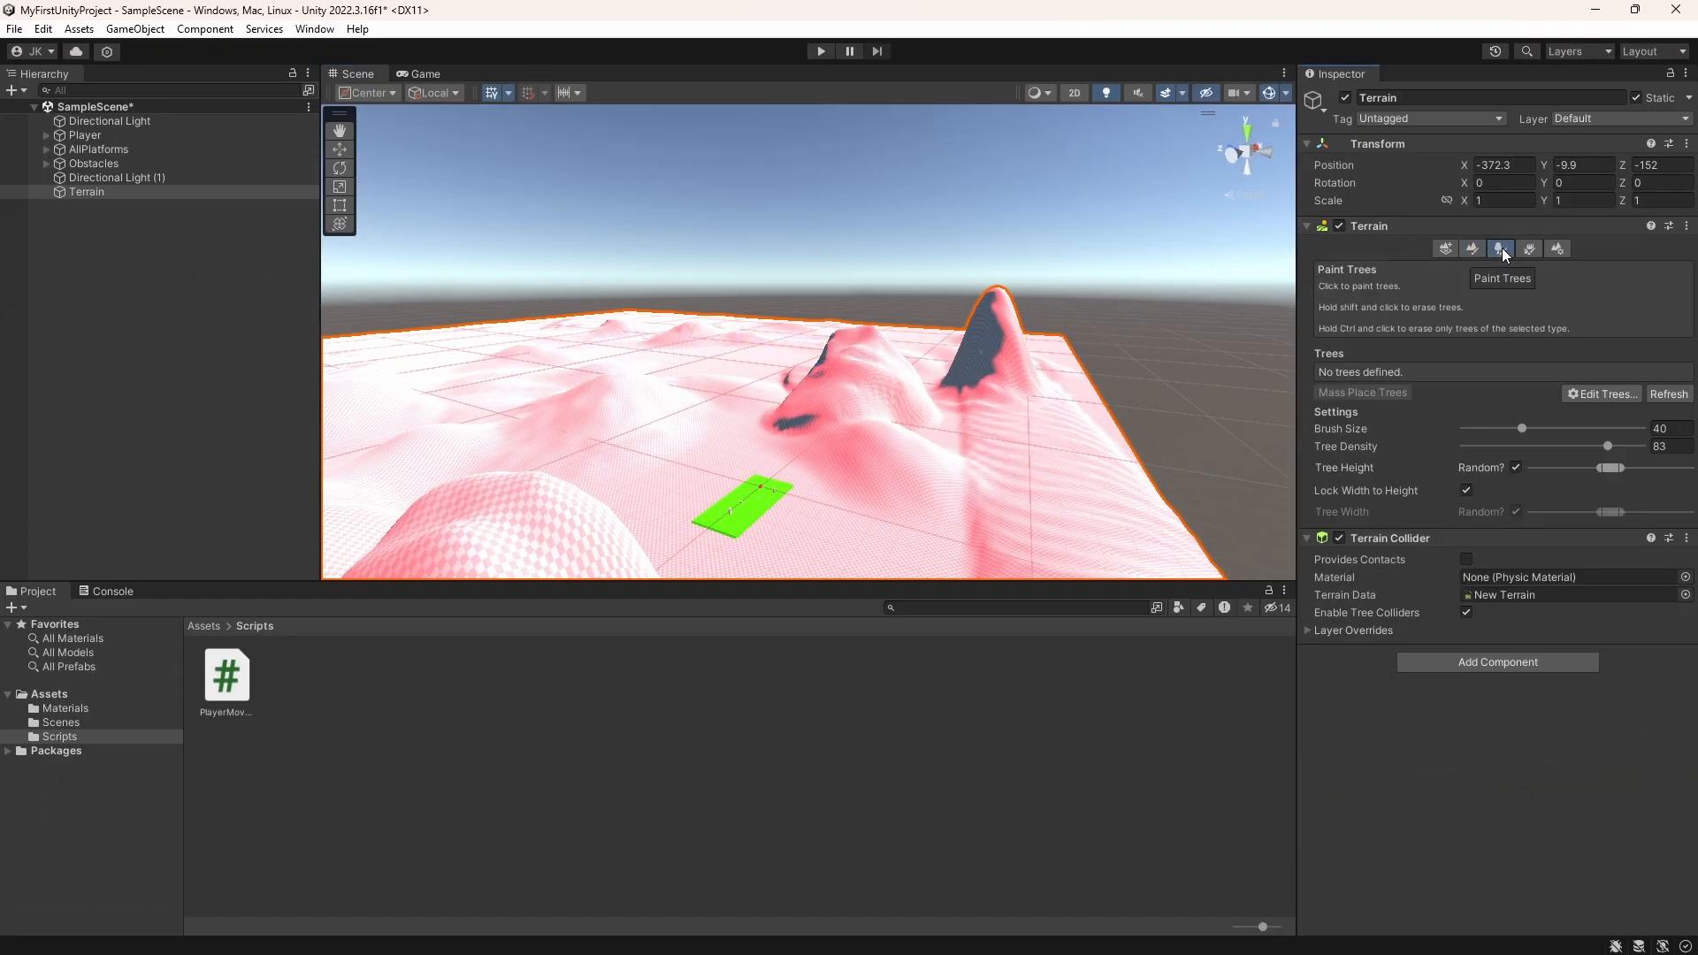
left_click(1530, 249)
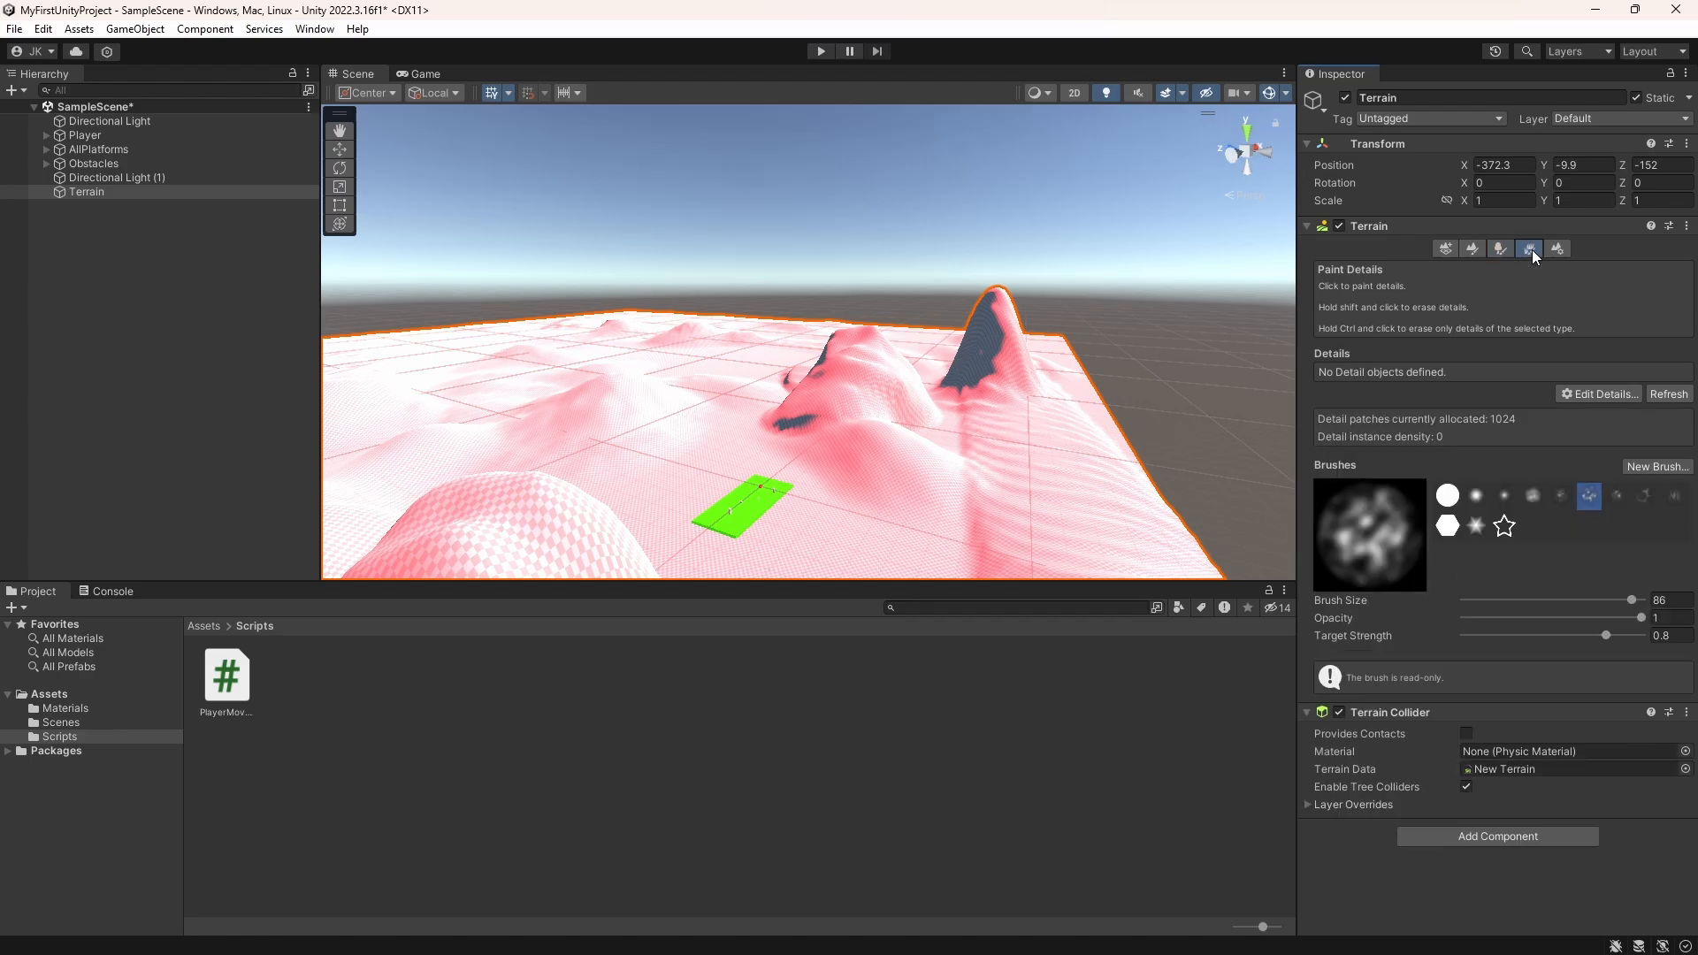
left_click(1554, 251)
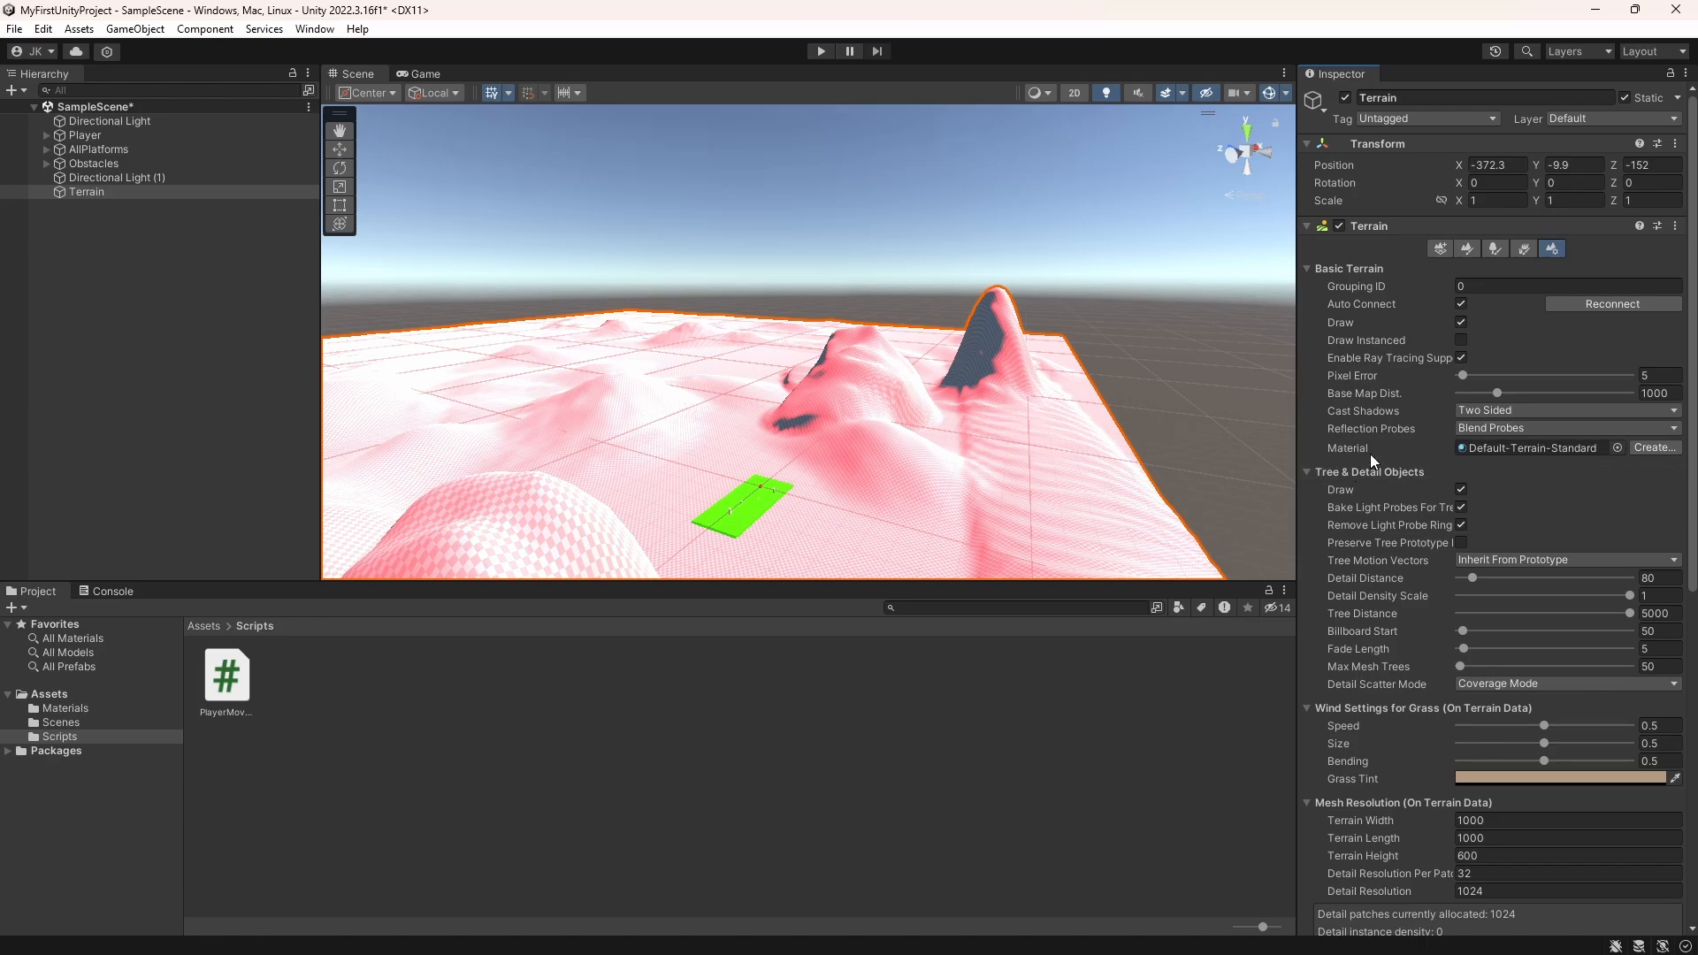
left_click(1617, 448)
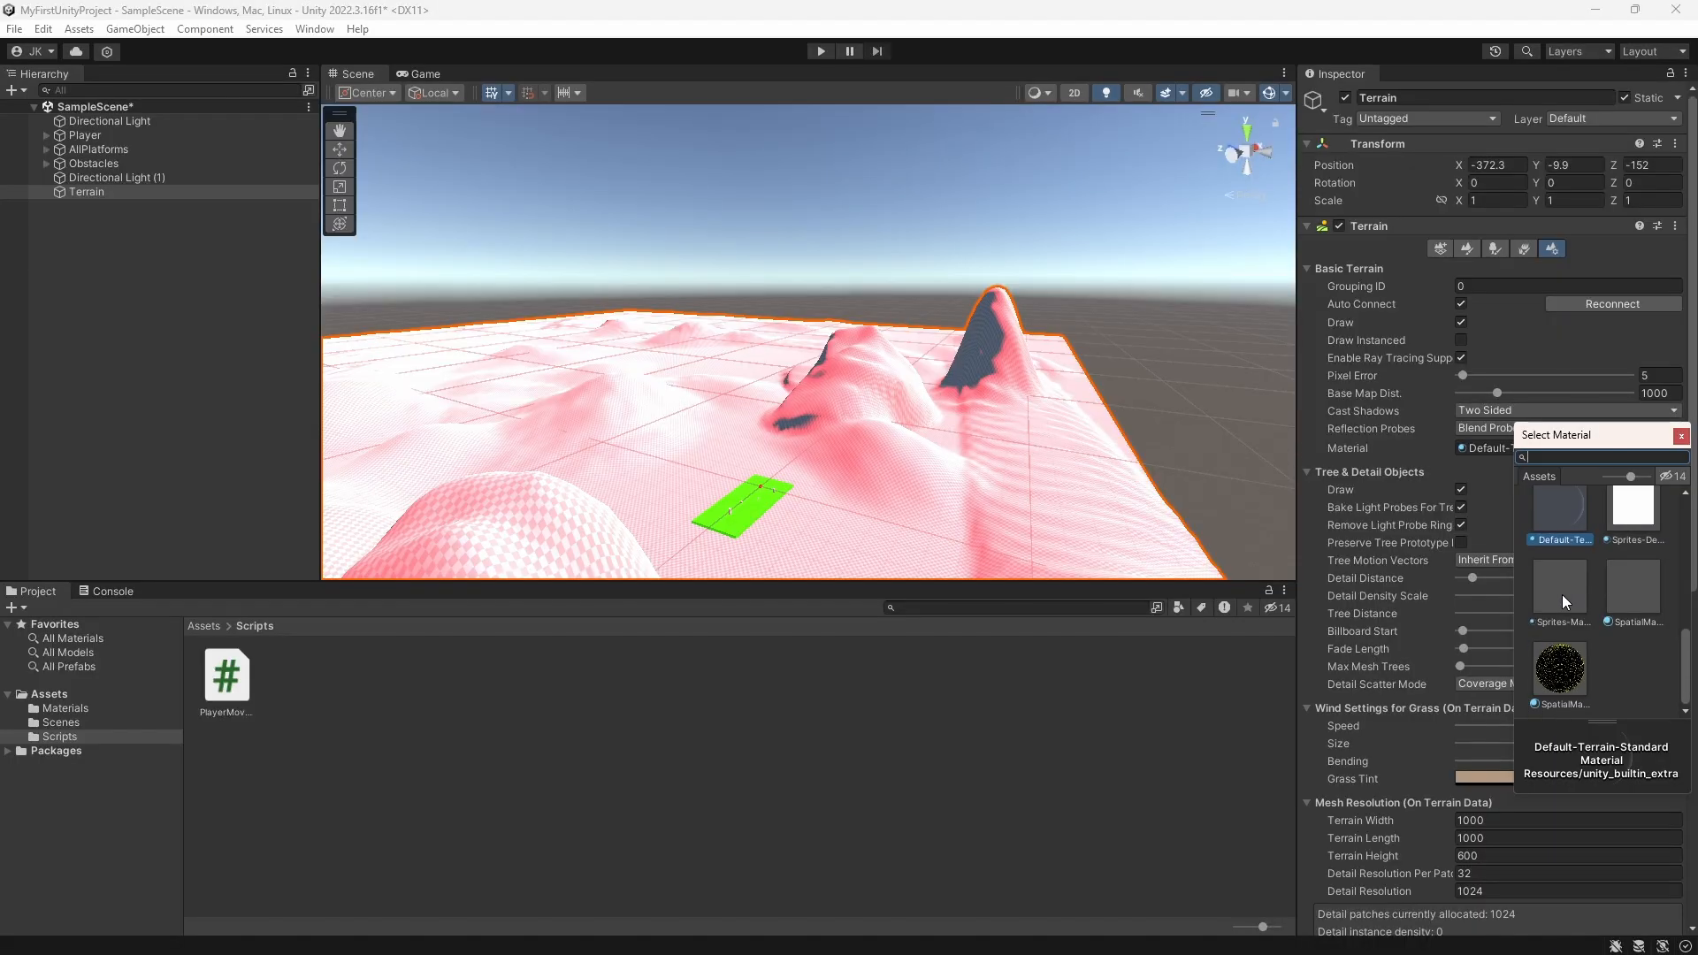
left_click(1562, 681)
Step: Inspect the wireframe terrain around the platforms, play-test the level, and exit Play mode
scroll(1017, 386, "up", 5)
middle_click_drag(938, 429, 962, 336)
scroll(962, 336, "up", 3)
right_click_drag(962, 336, 709, 302)
scroll(820, 313, "up", 3)
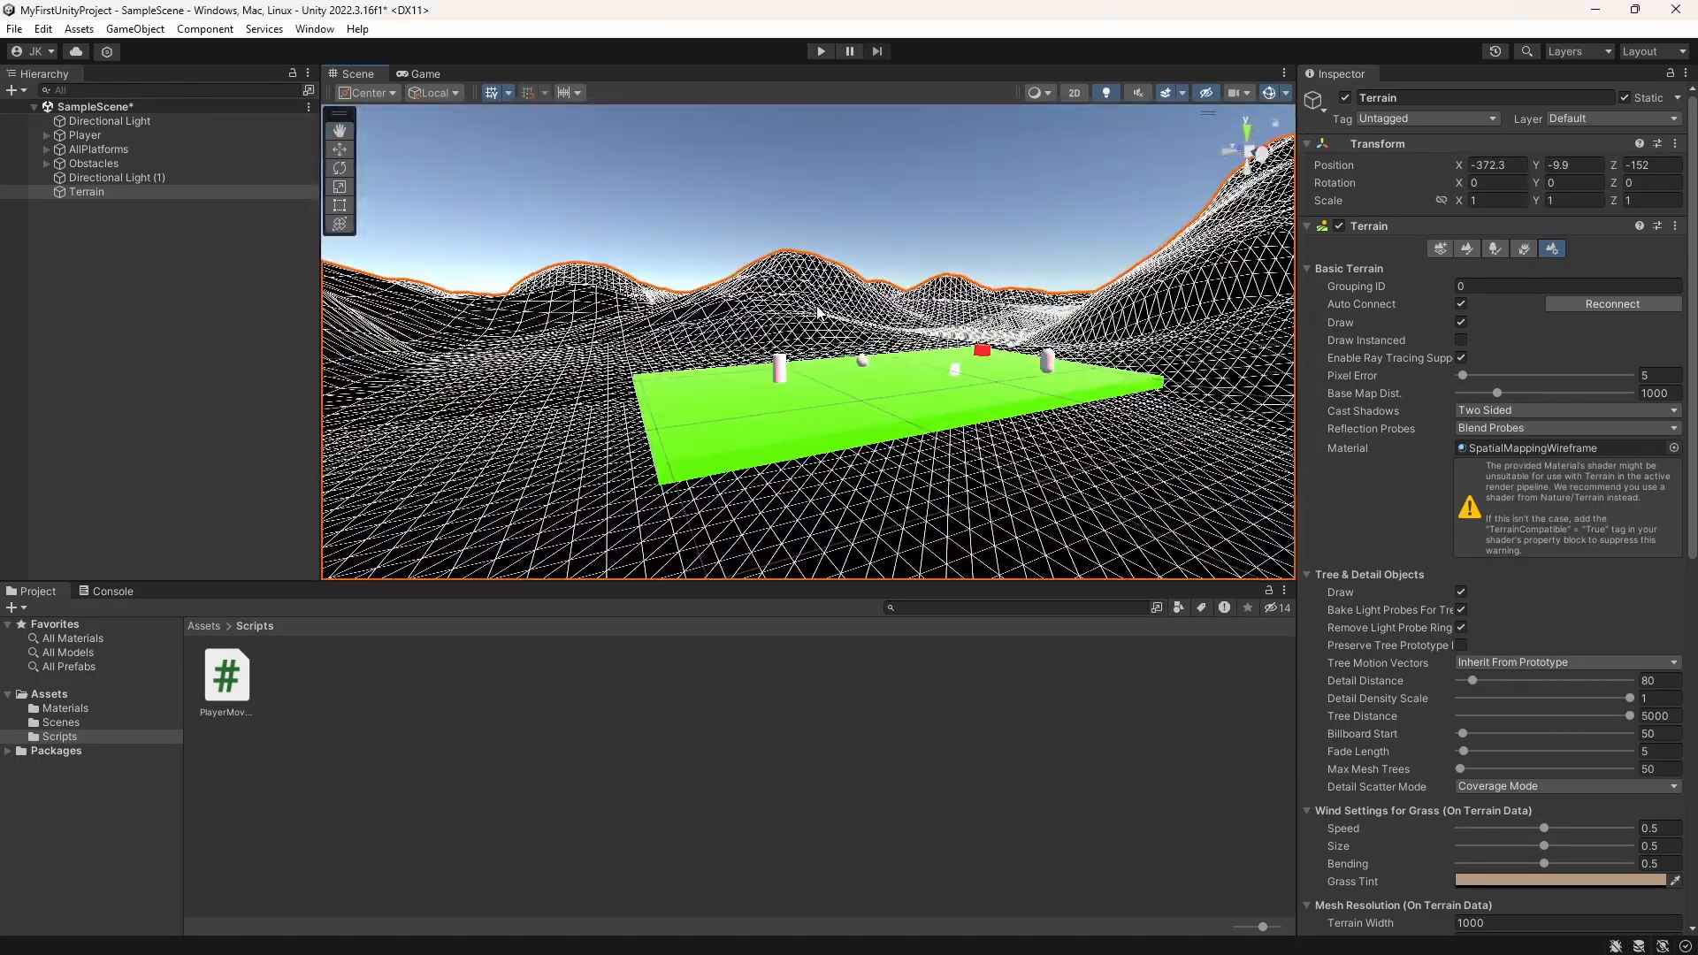
middle_click_drag(803, 284, 744, 346)
scroll(739, 278, "down", 4)
scroll(744, 346, "down", 6)
scroll(744, 346, "up", 6)
left_click(820, 53)
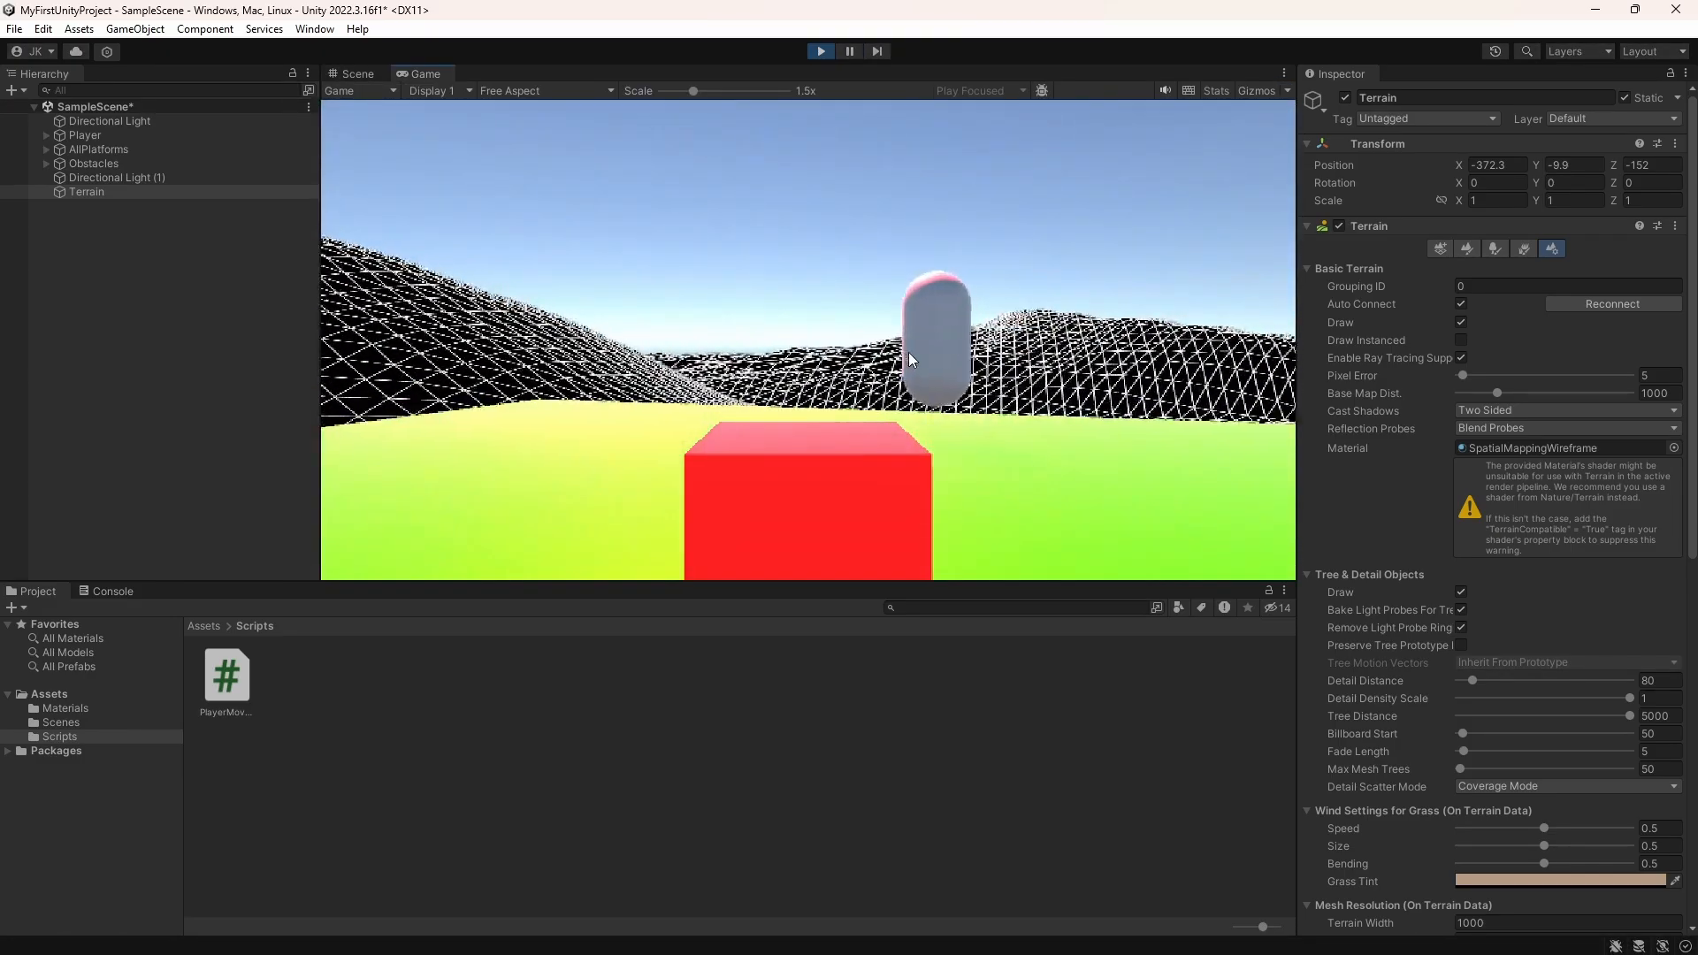
key("ctrl+p")
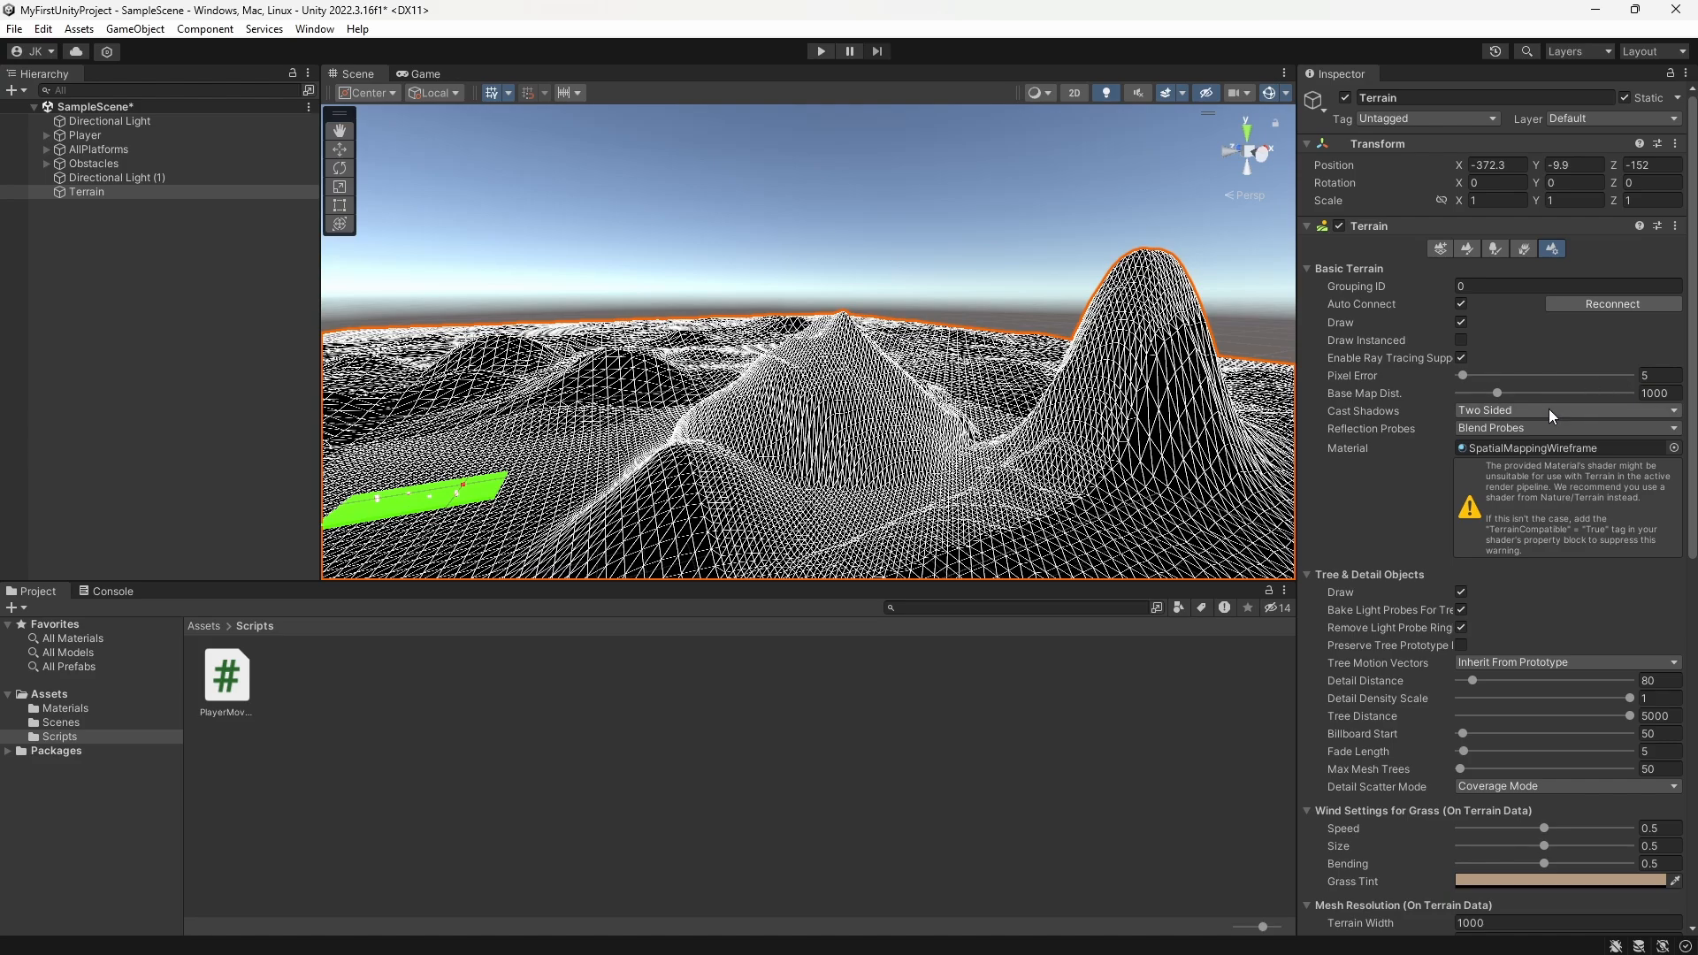
Step: Try PlayerMaterial, no material and PlatformMaterial as the terrain's material
left_click(1674, 448)
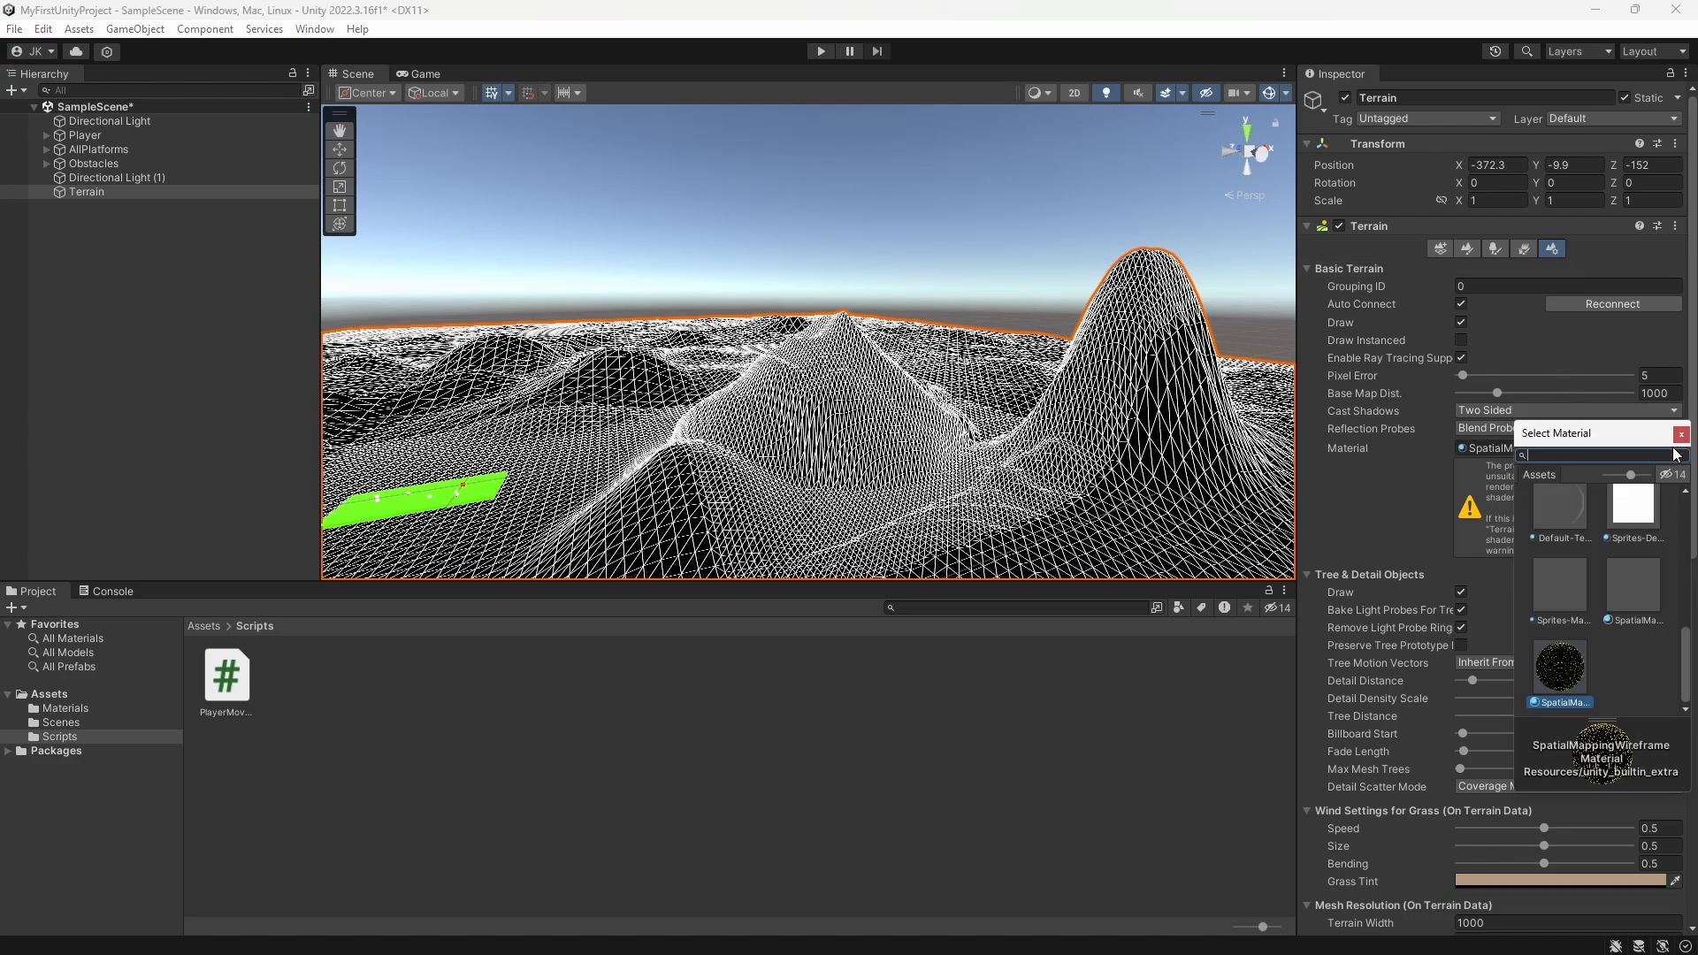
left_click(1571, 531)
left_click(1566, 596)
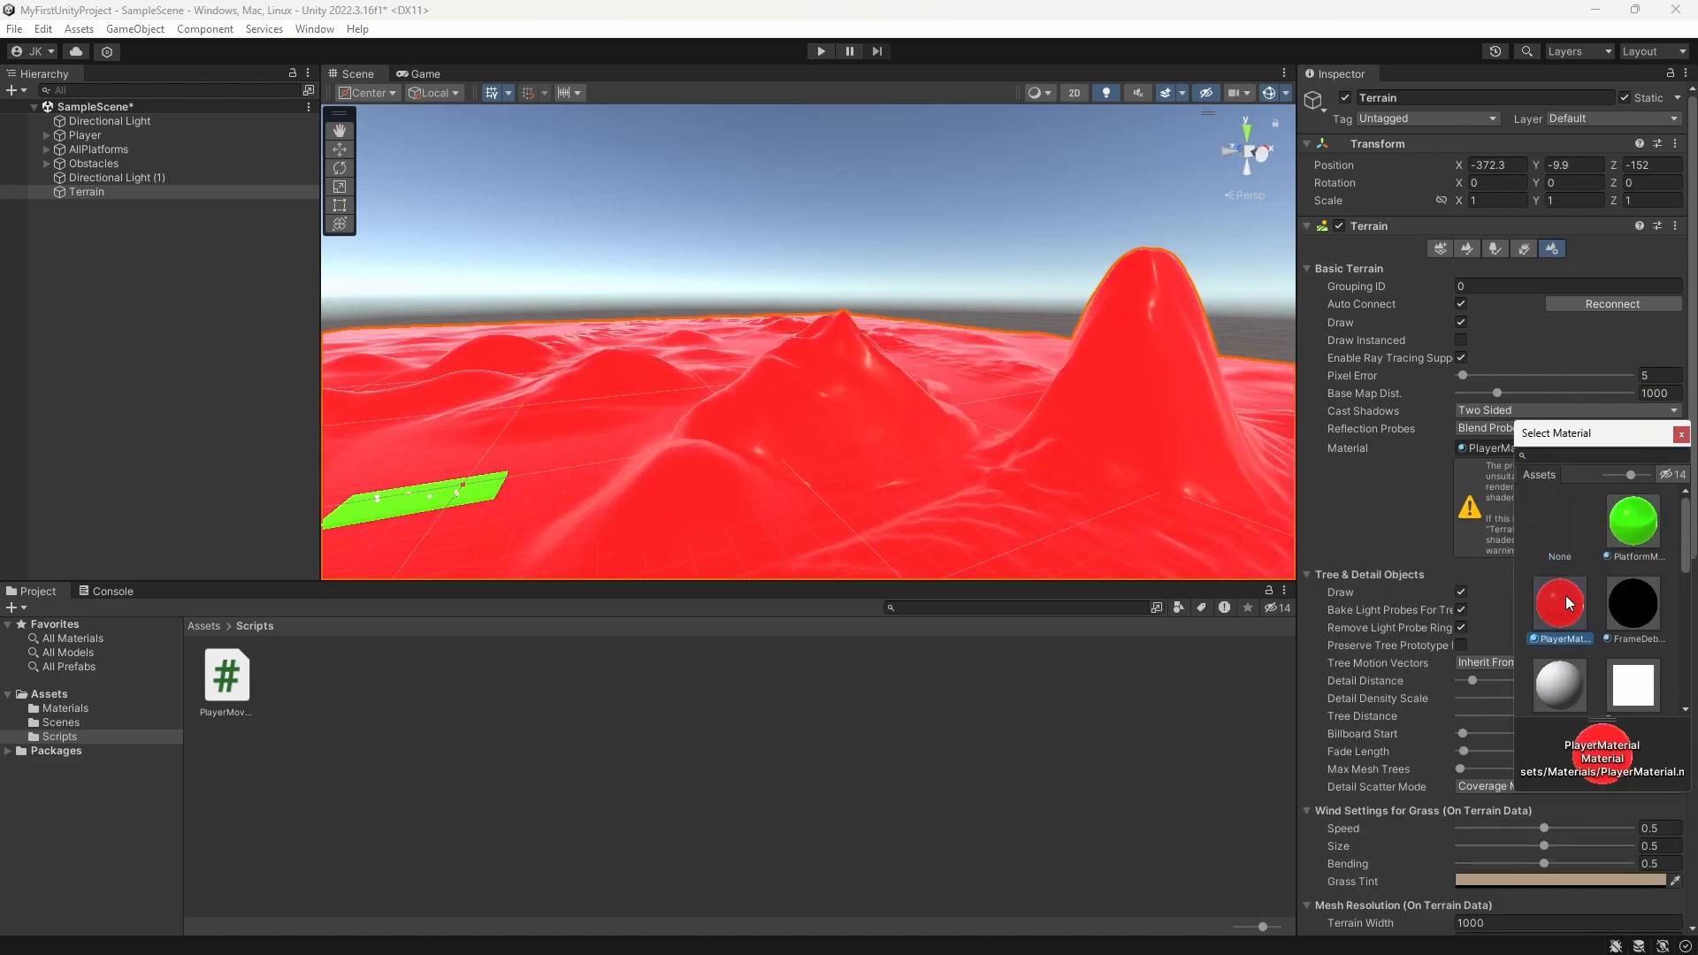
left_click(1637, 535)
left_click(1562, 522)
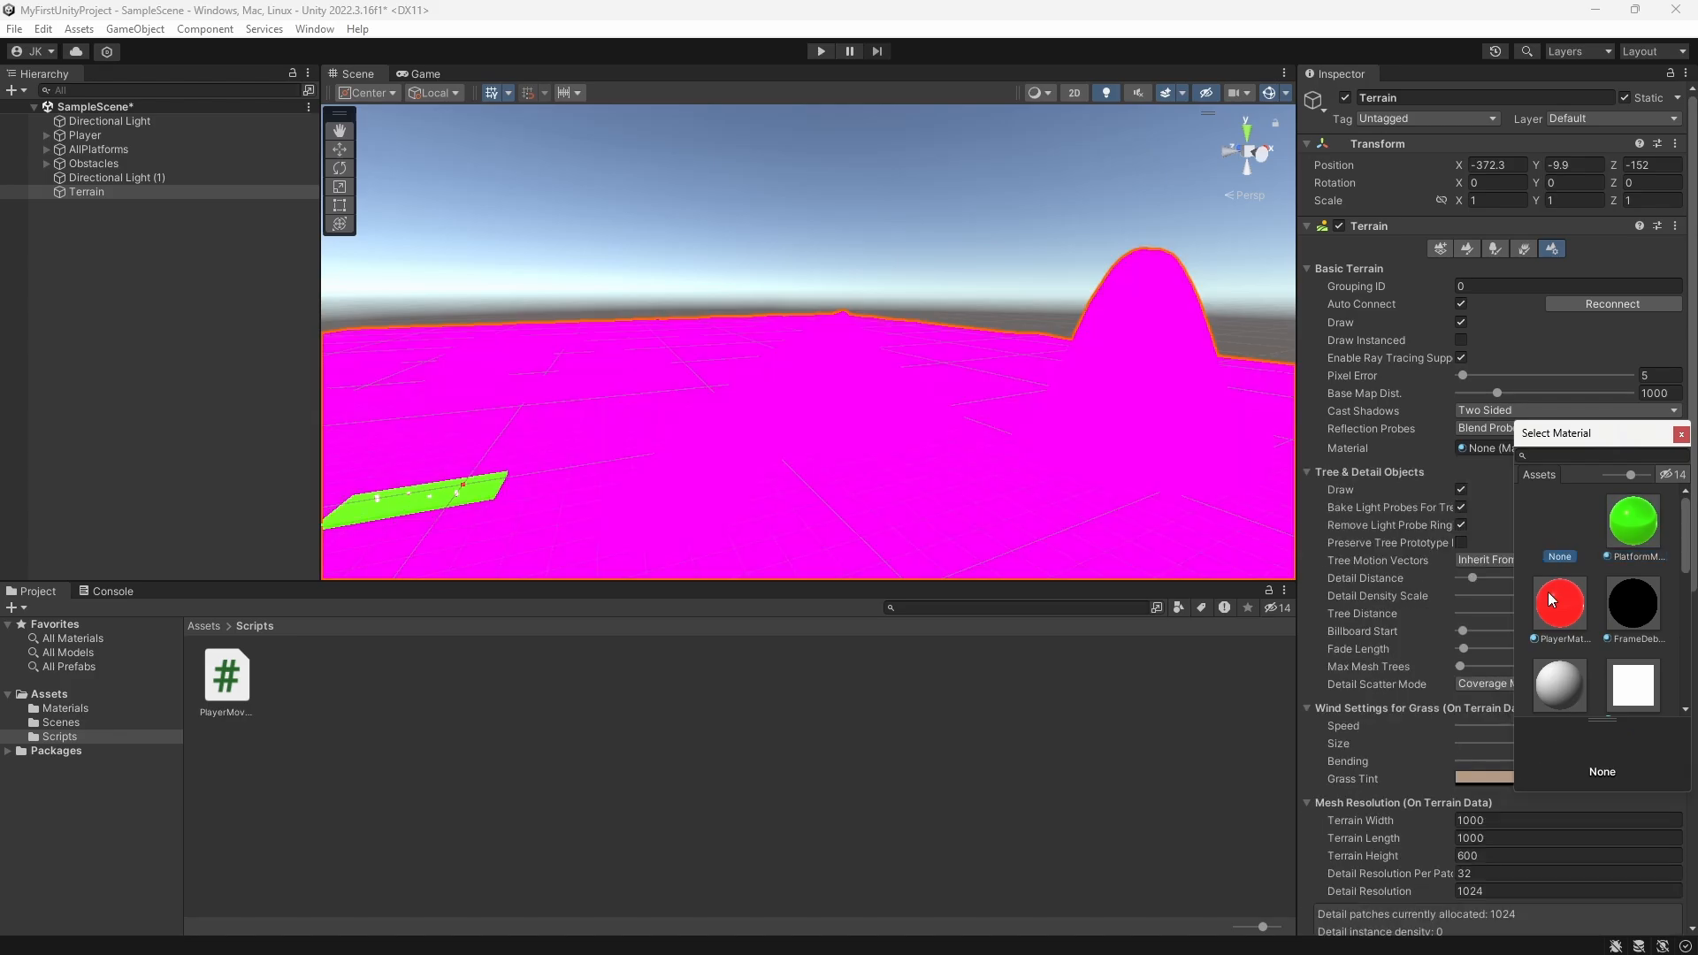
left_click(1626, 533)
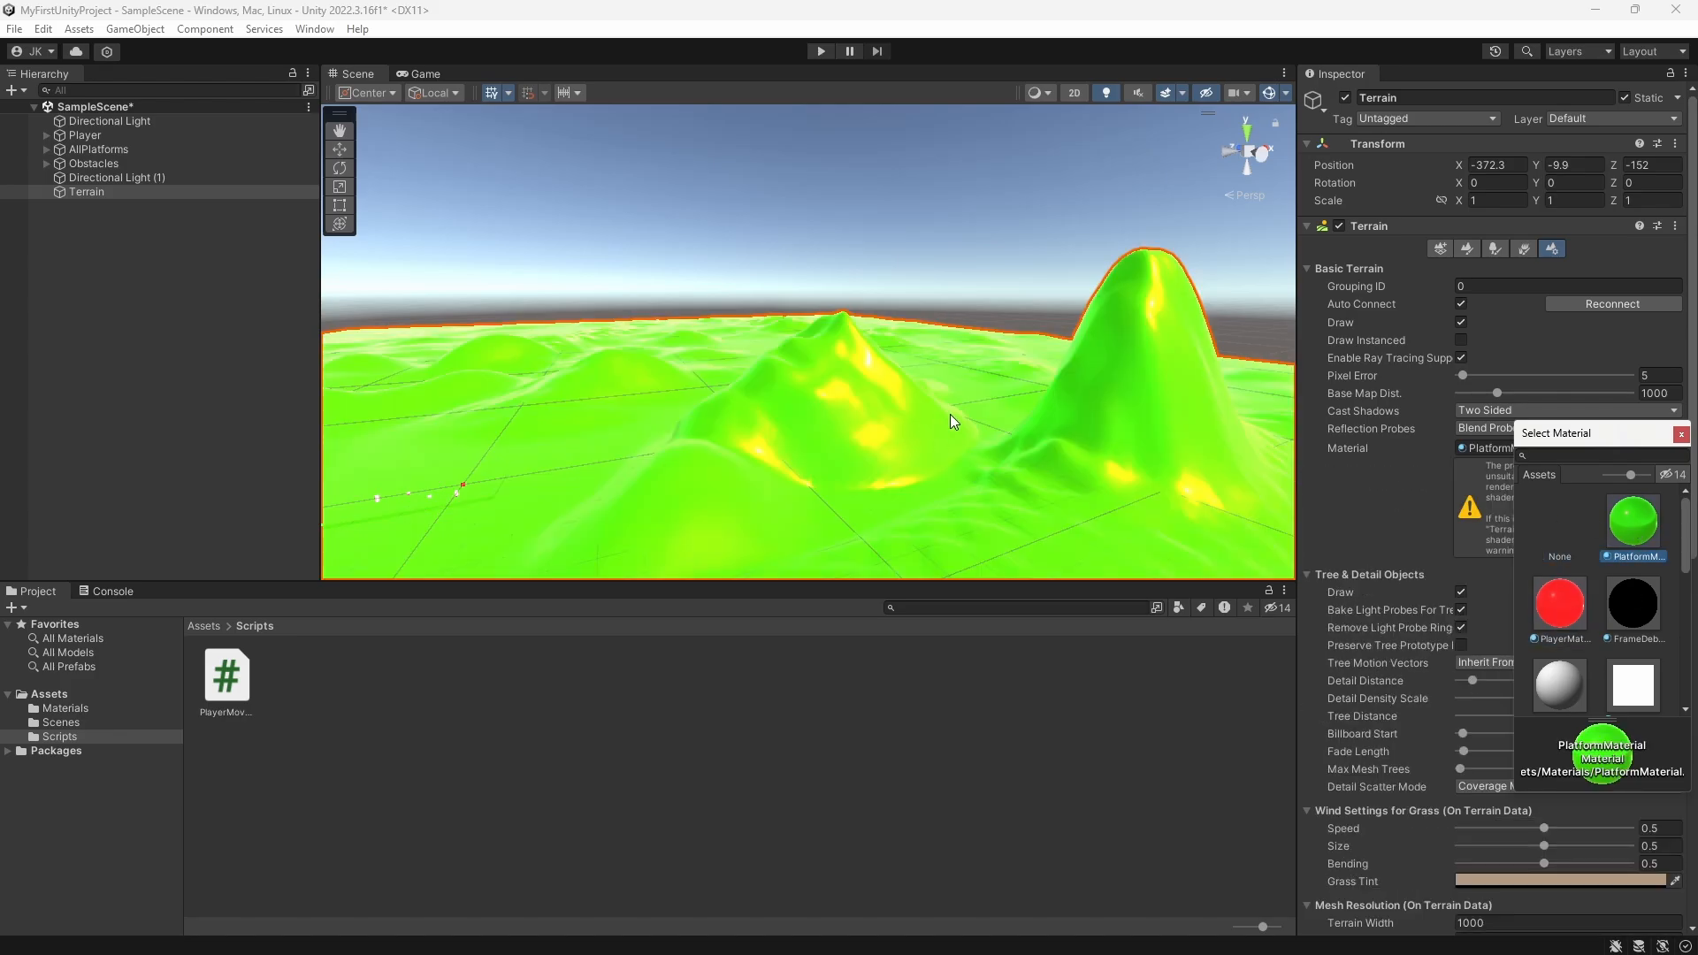
Step: Examine the green terrain and switch its material back to SpatialMappingWireframe
scroll(915, 358, "up", 5)
middle_click_drag(914, 359, 796, 379)
scroll(796, 387, "down", 3)
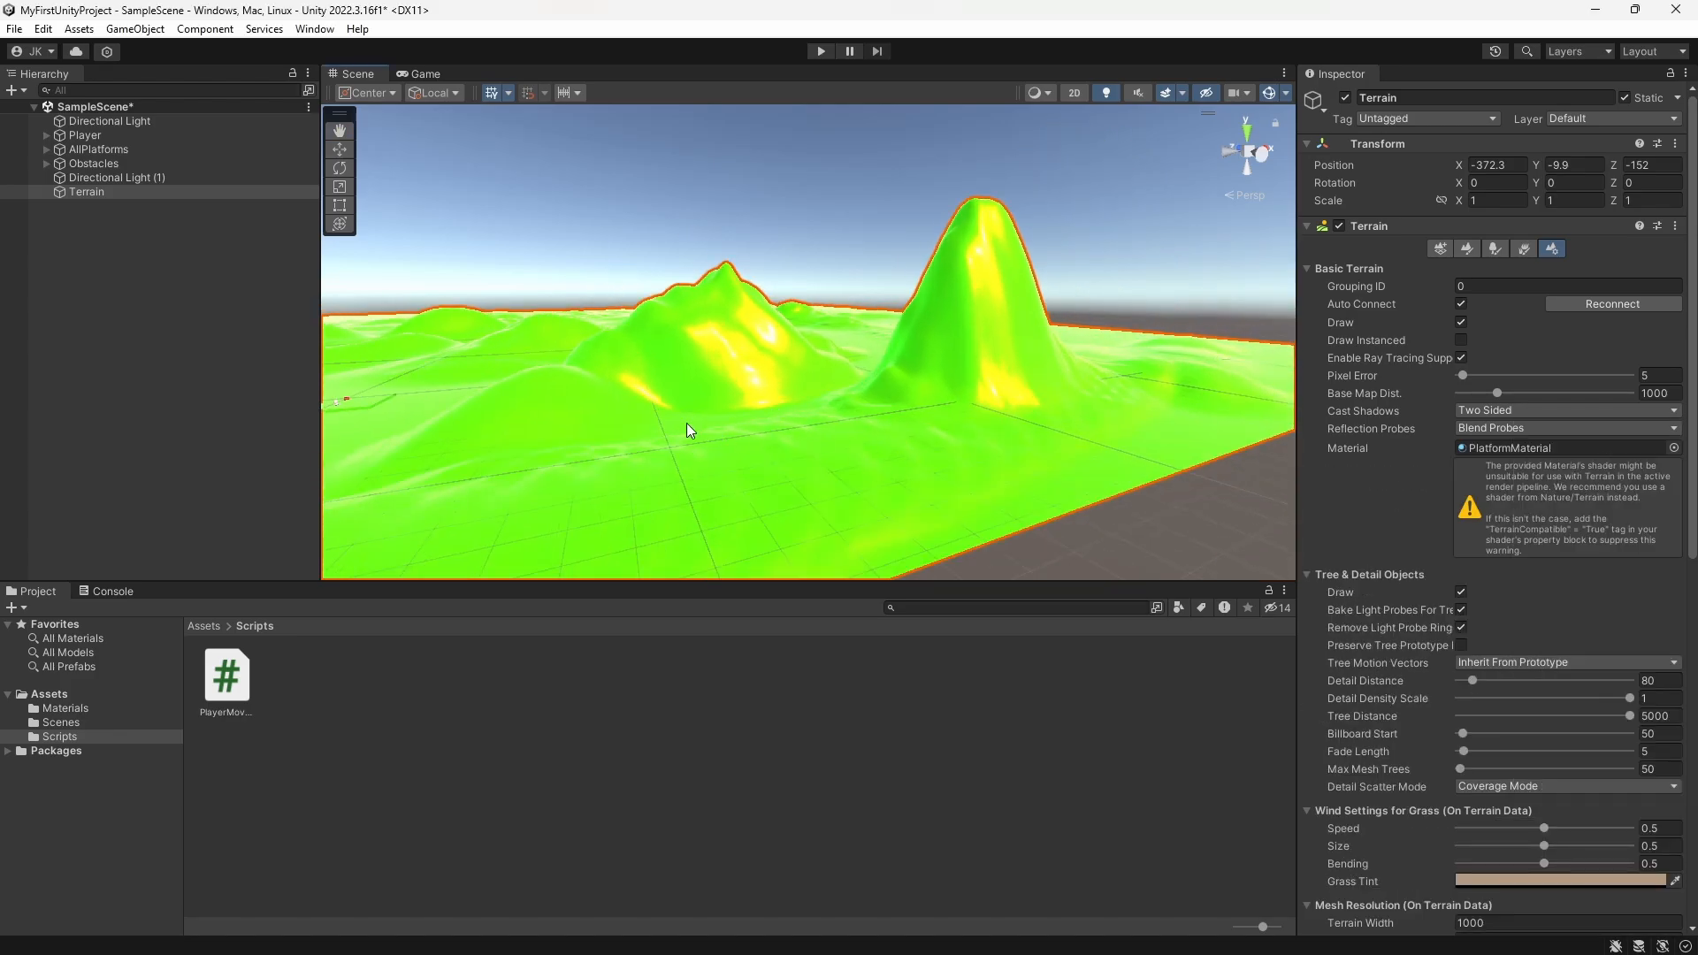
middle_click_drag(687, 423, 768, 430)
left_click(1653, 450)
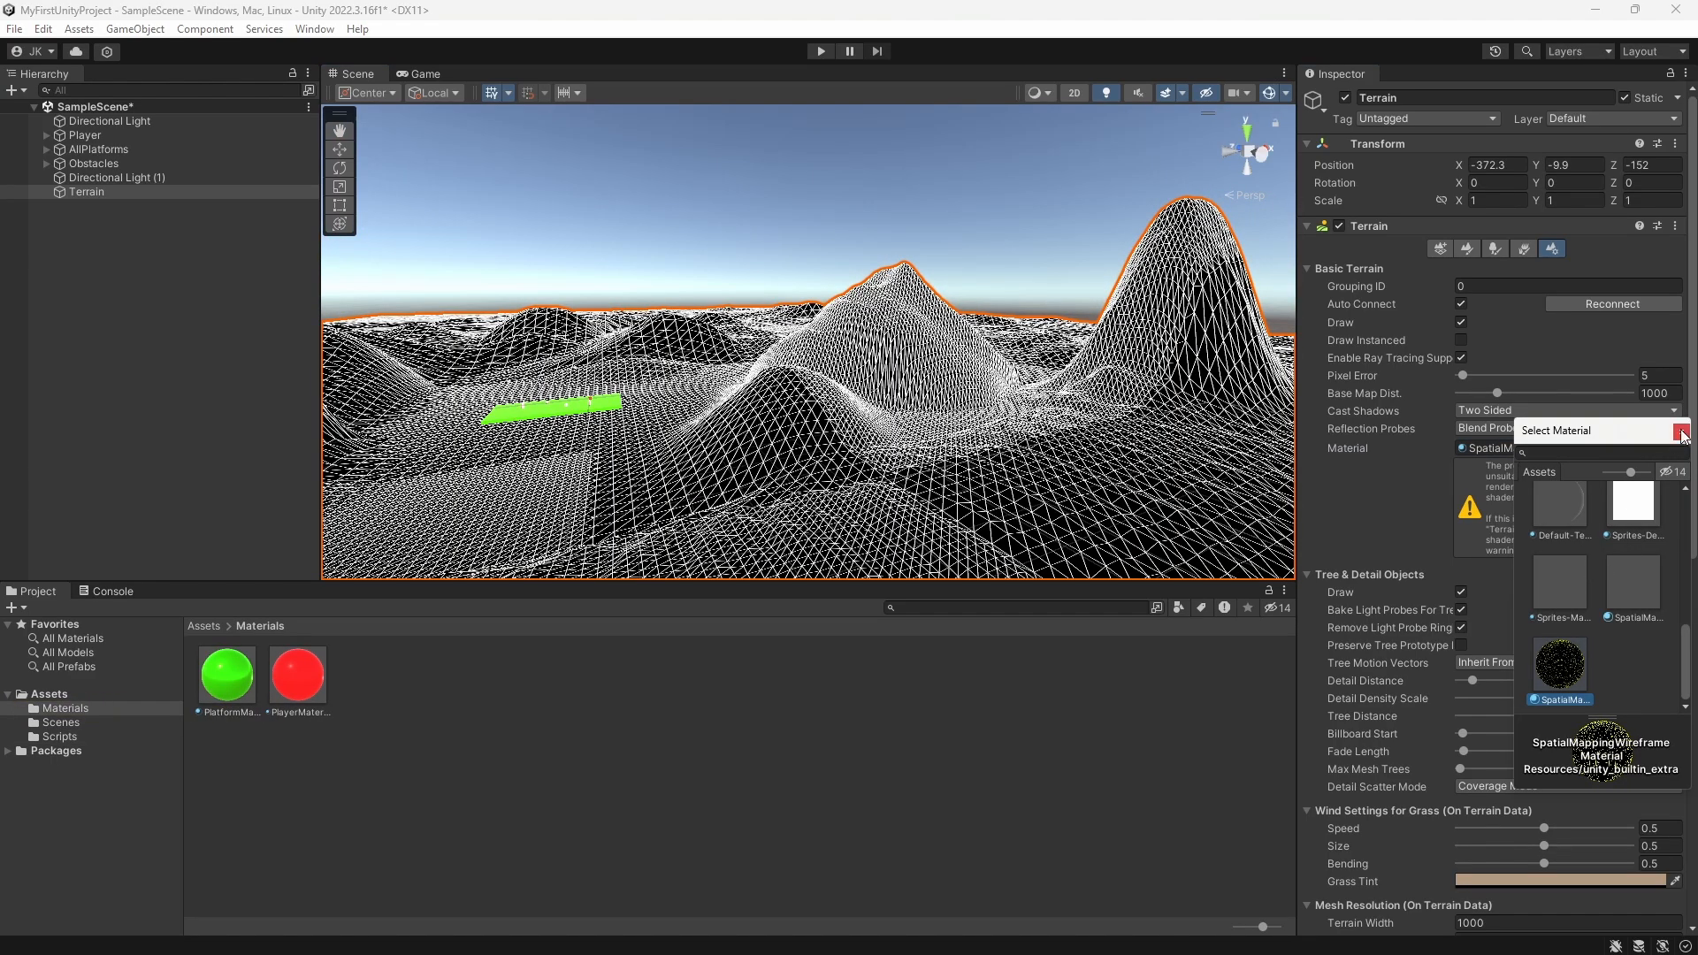
left_click(1681, 432)
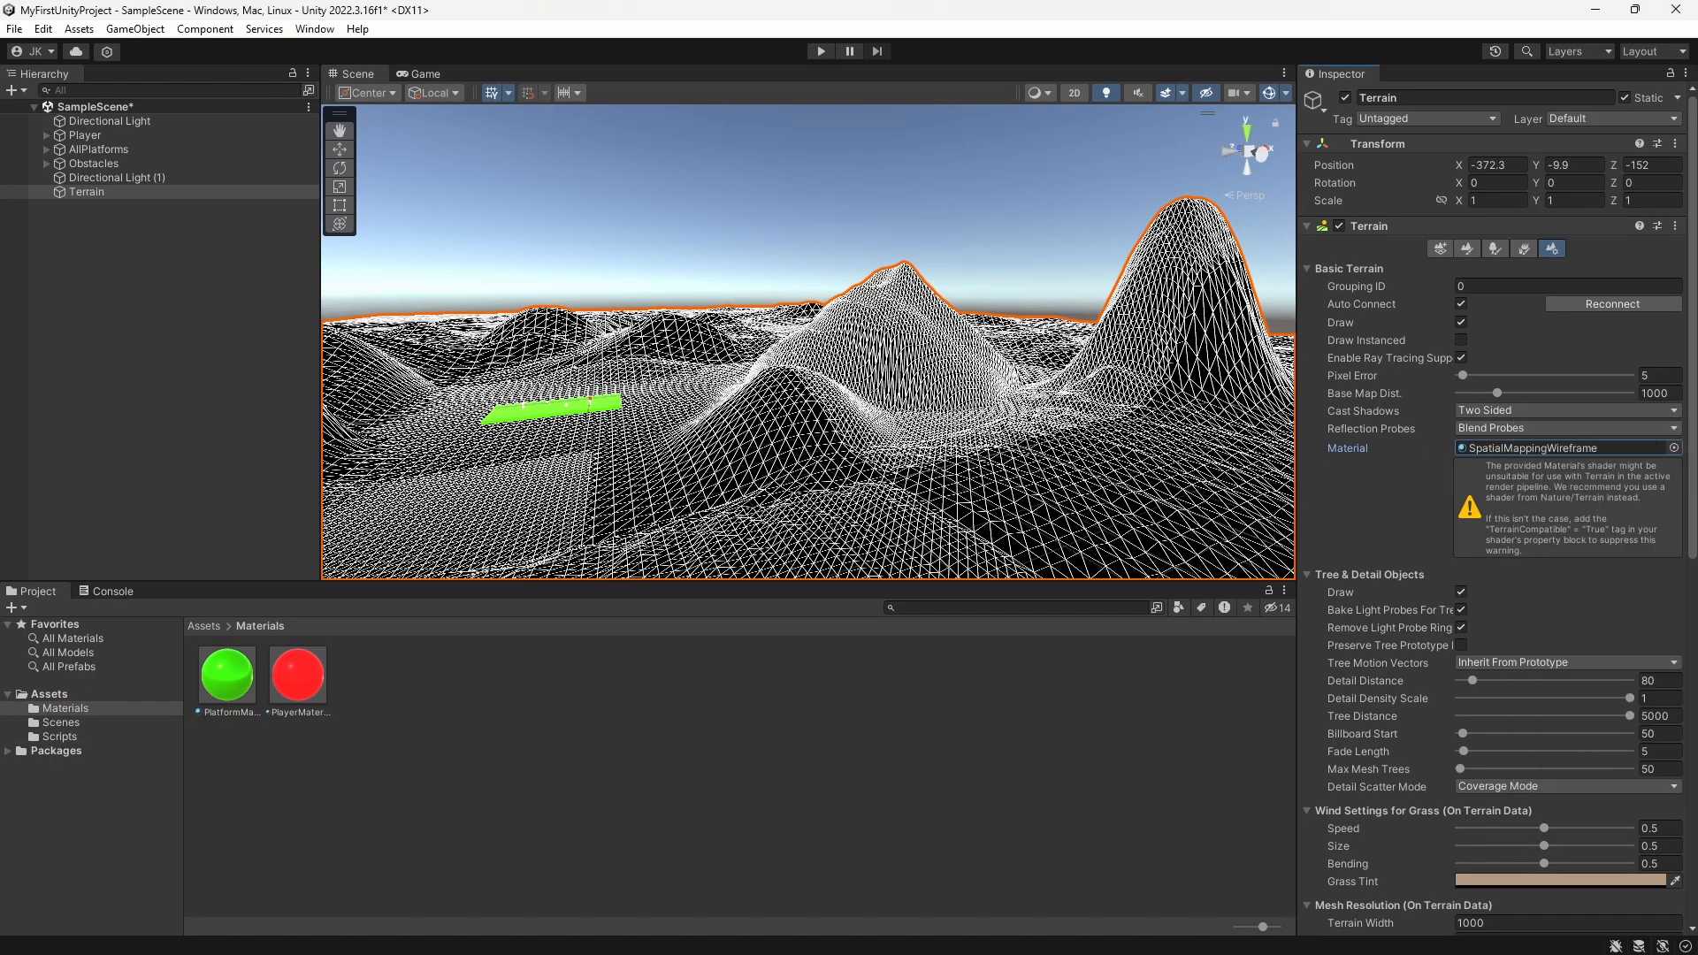
Step: Try clearing the terrain's material and browsing the shaders for a replacement
left_click(1674, 448)
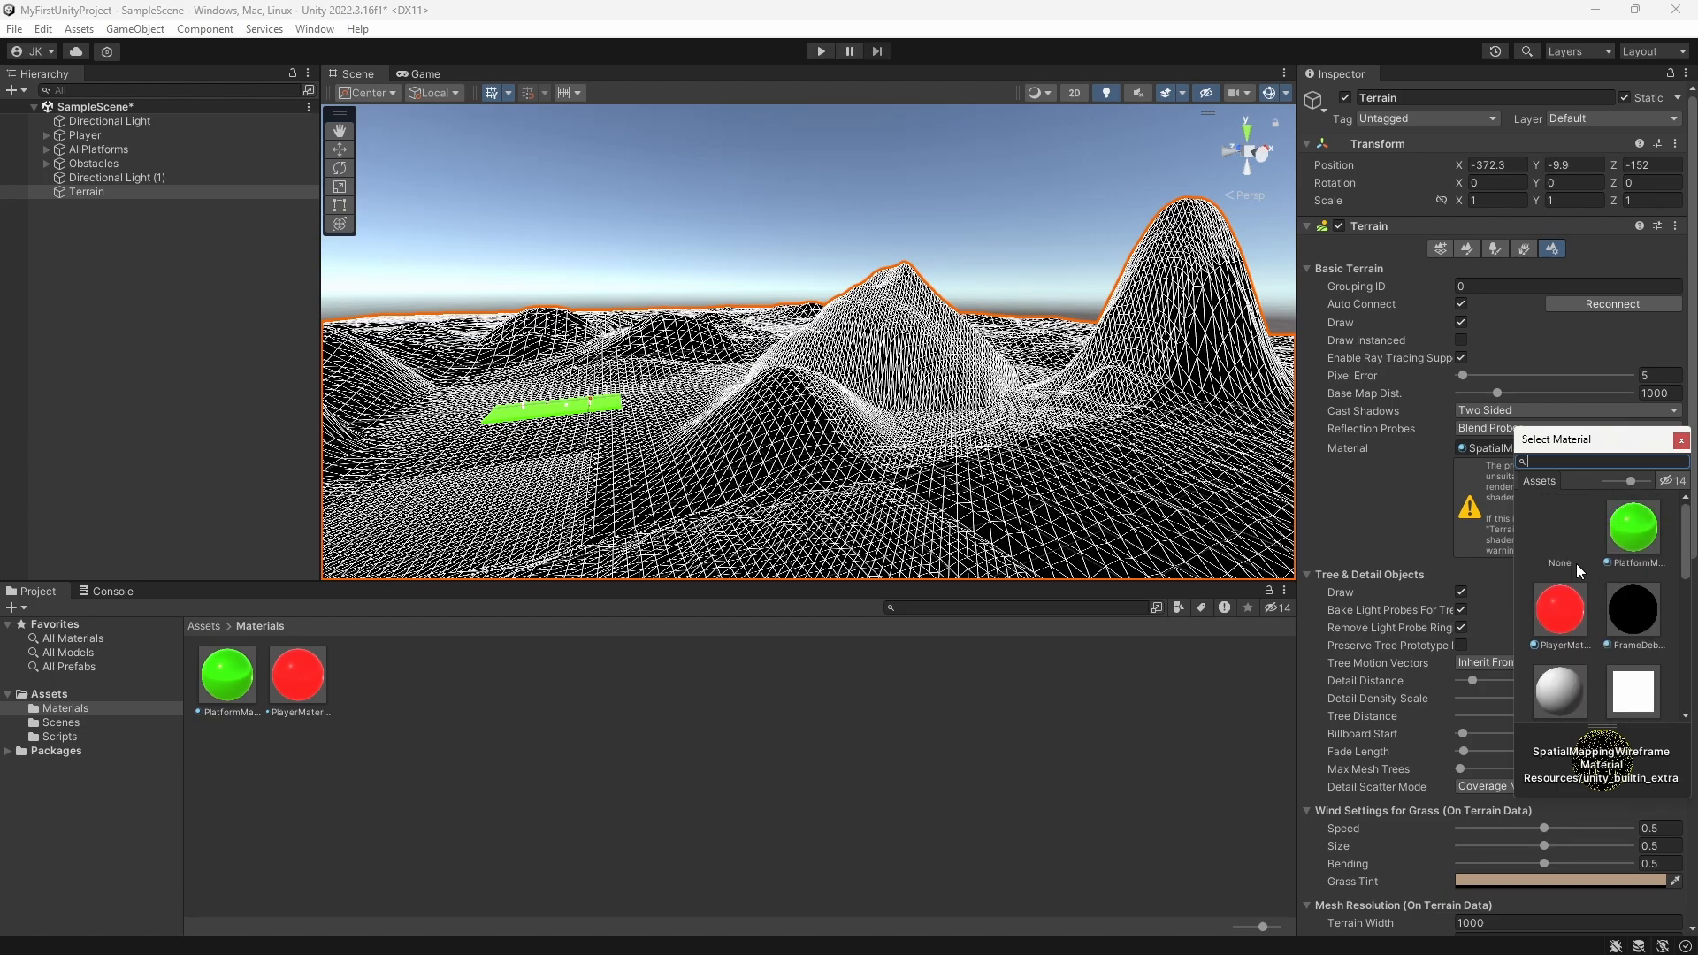
left_click(1541, 513)
left_click(1681, 440)
left_click(1675, 443)
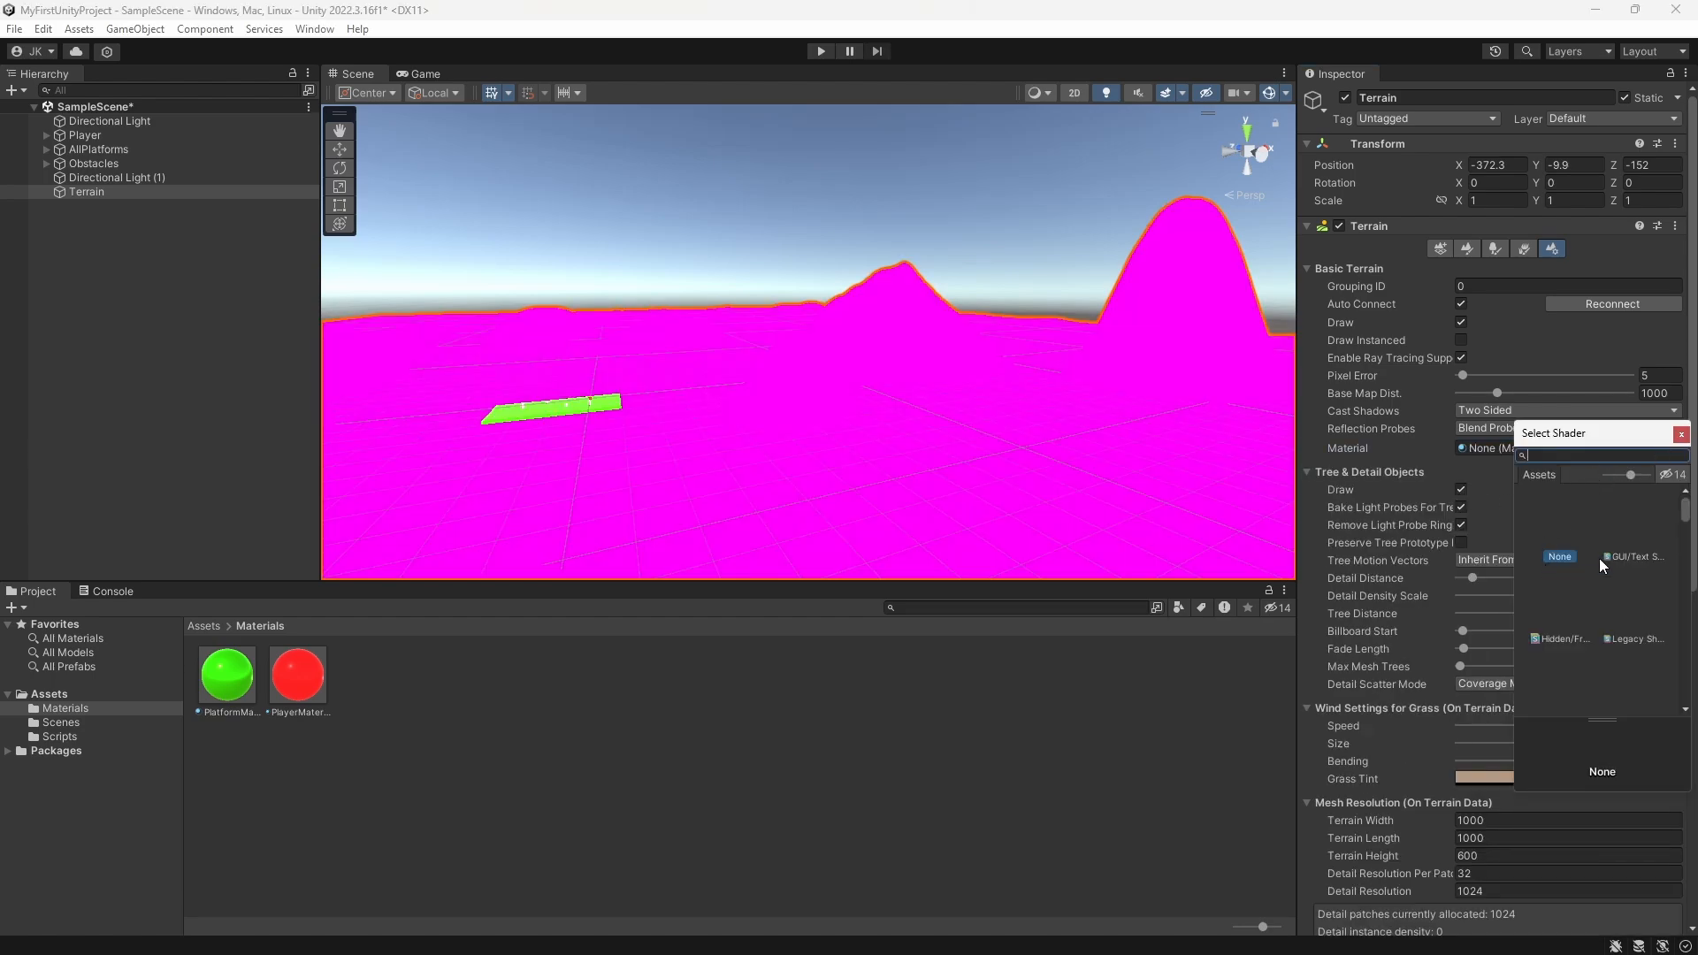
left_click(1643, 630)
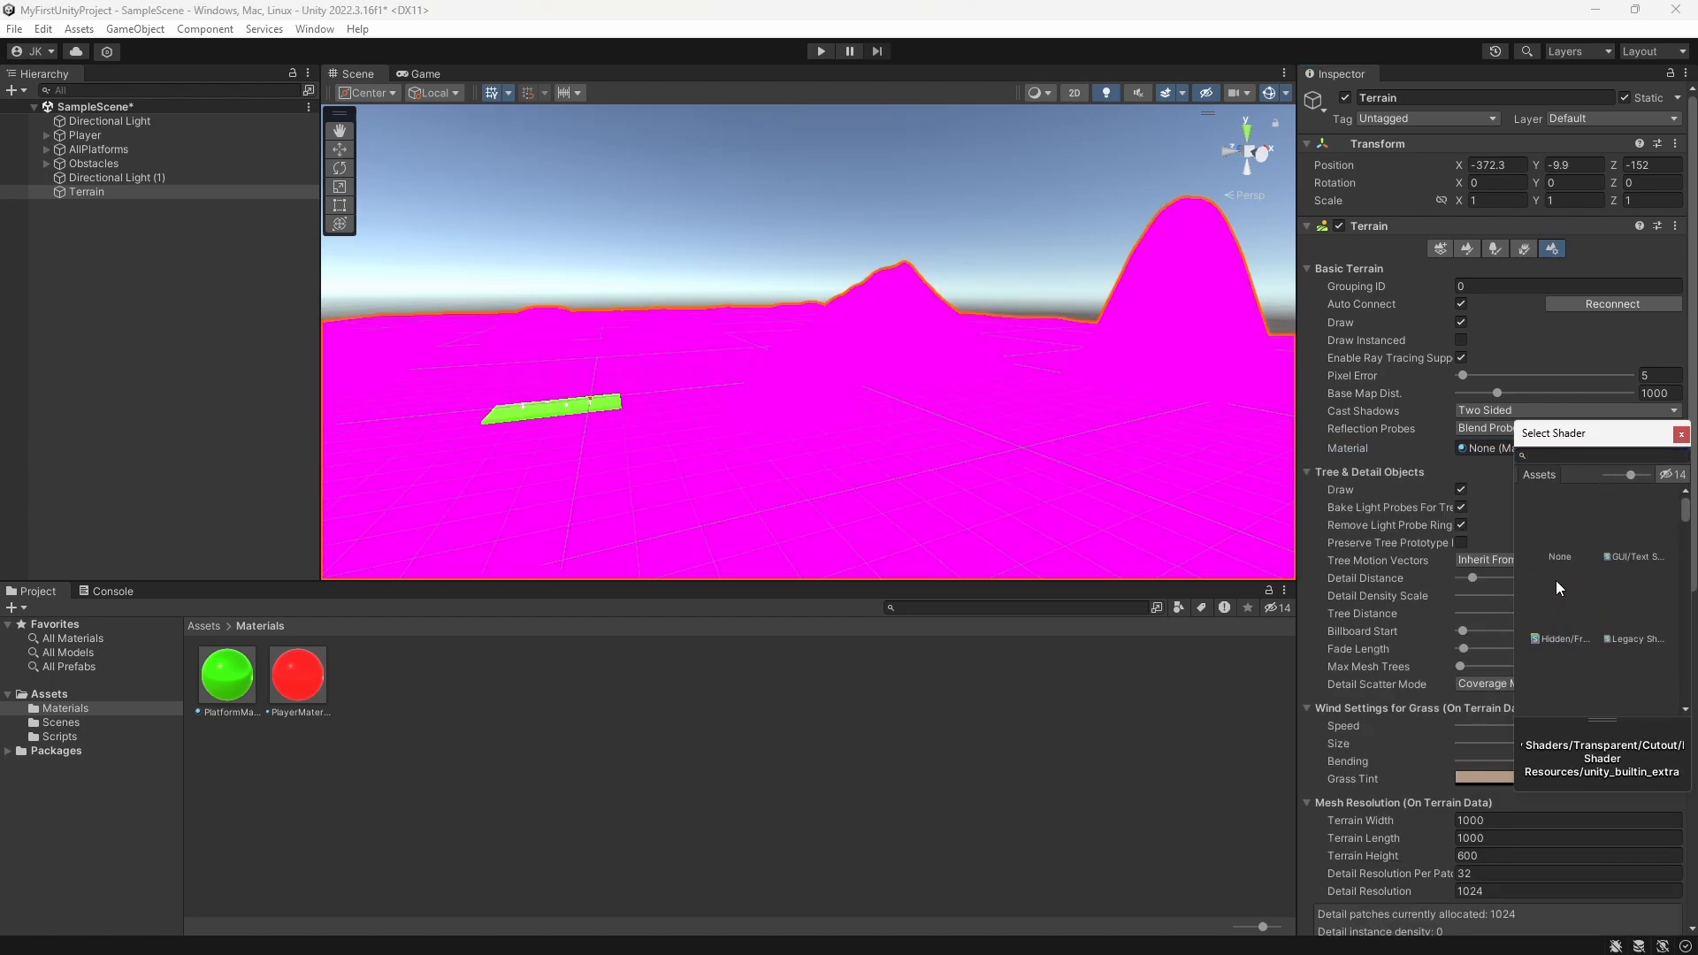
double_click(1548, 520)
right_click(512, 708)
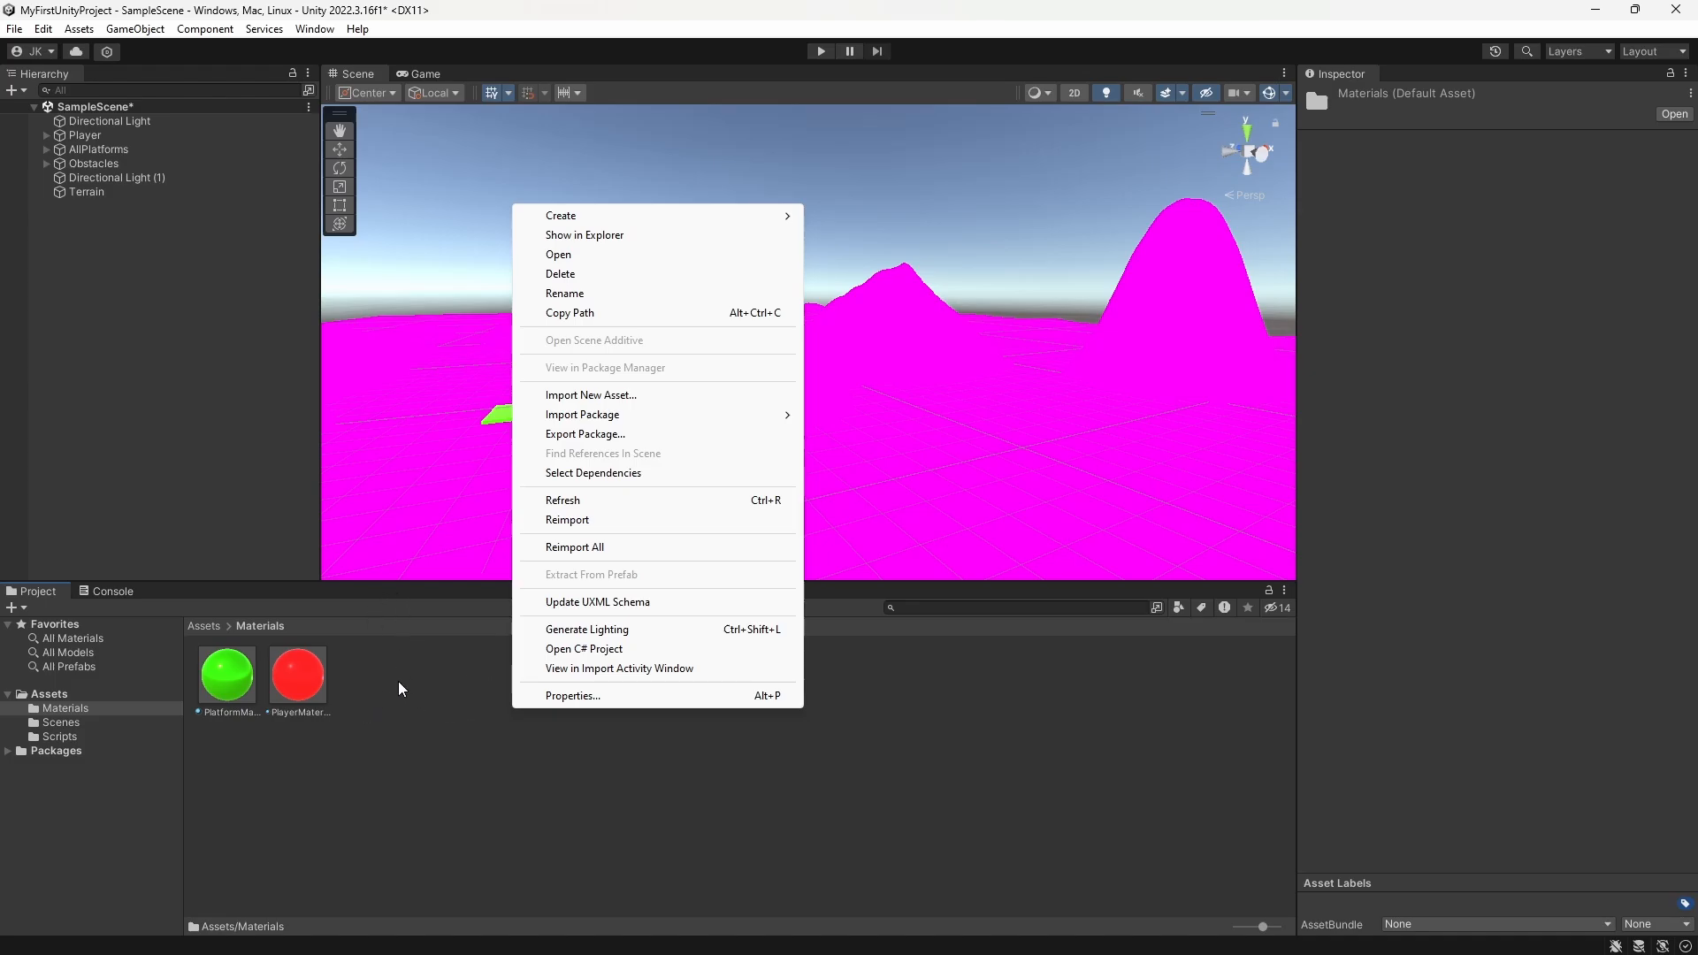
Step: Reassign the SpatialMappingWireframe material to the terrain and deselect it
left_click(86, 192)
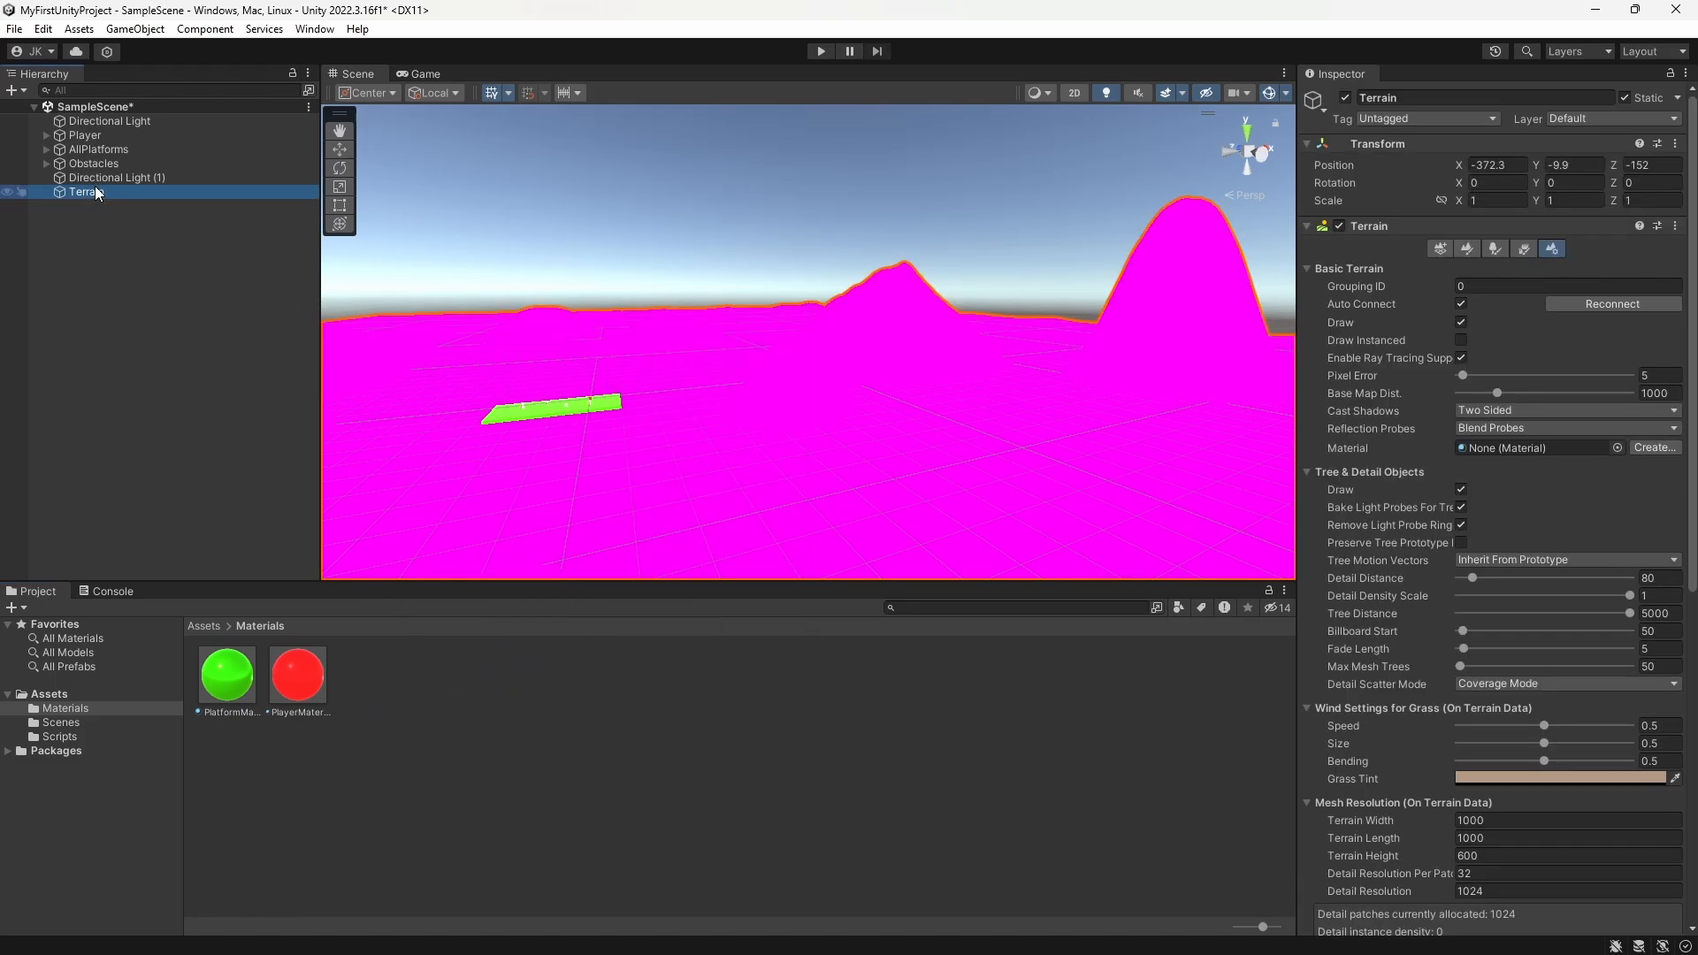
left_click(1617, 447)
left_click(1560, 663)
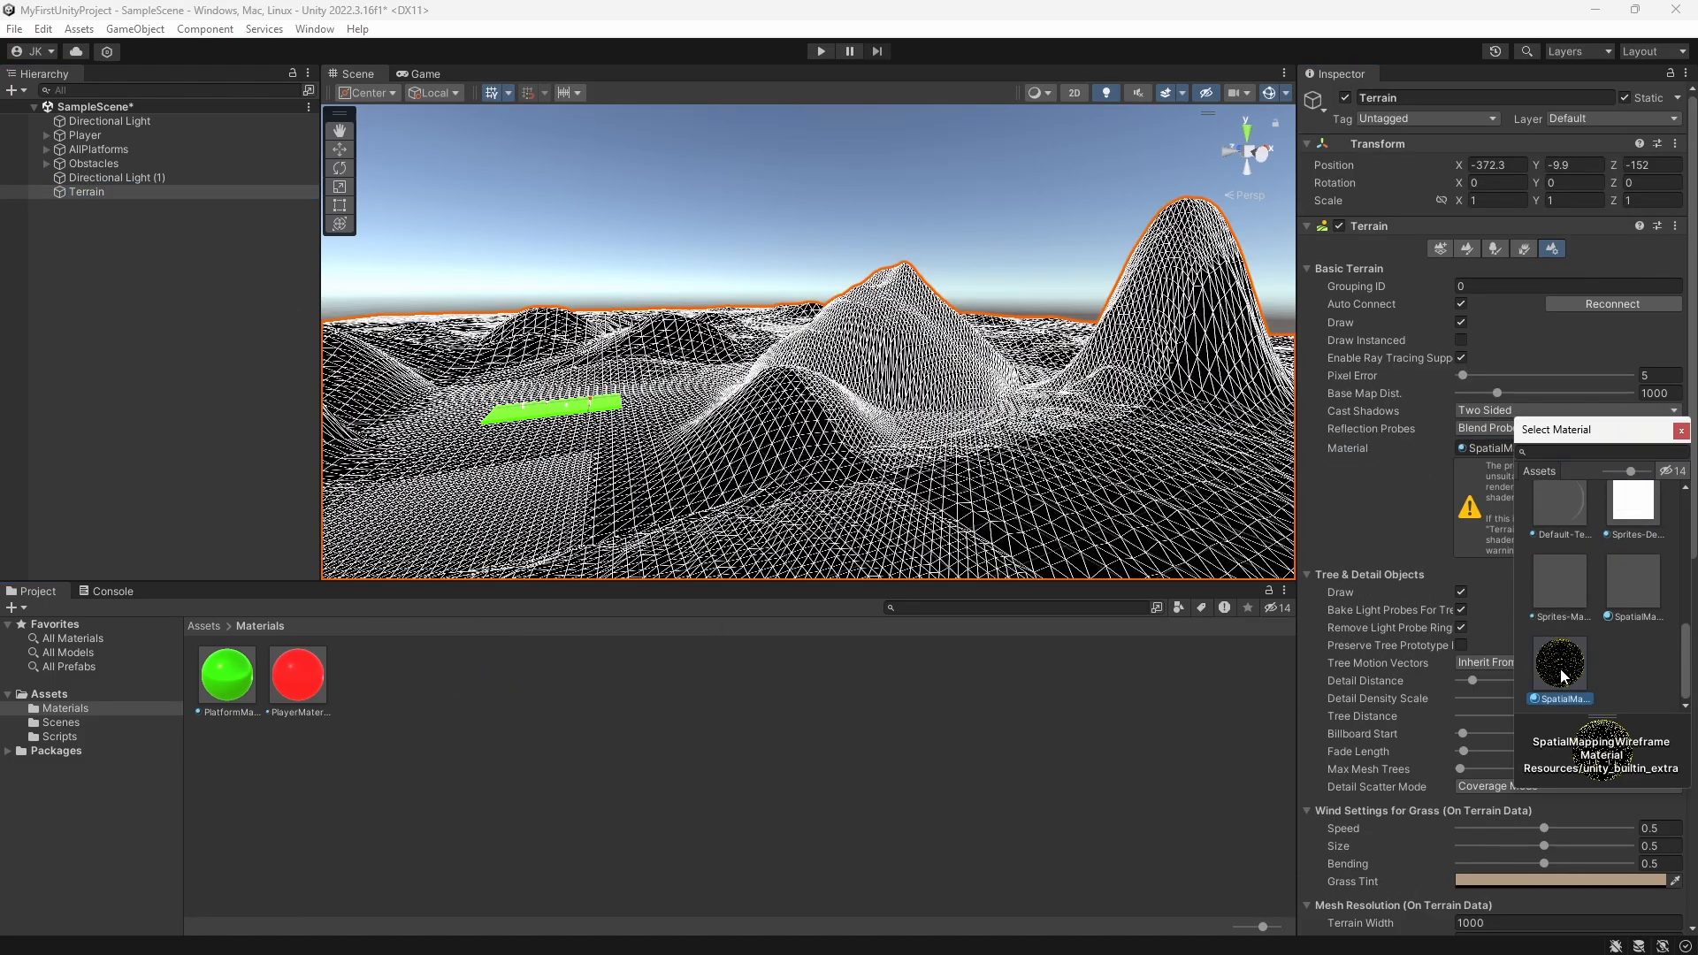
left_click(1681, 430)
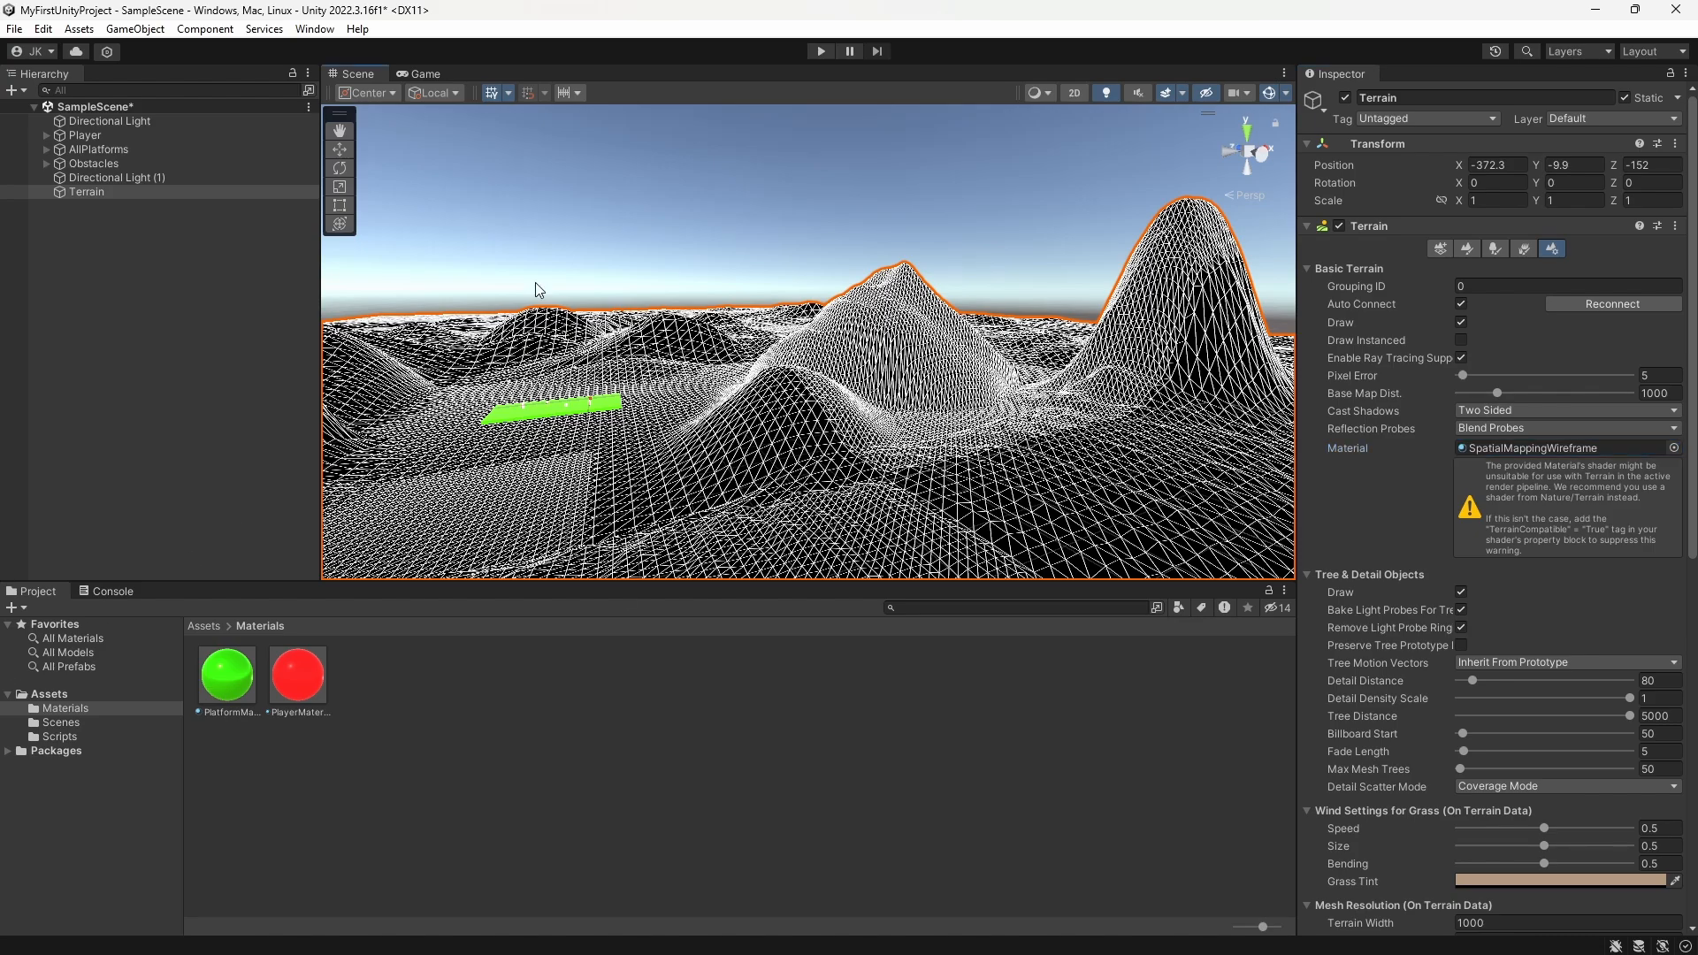
left_click(515, 305)
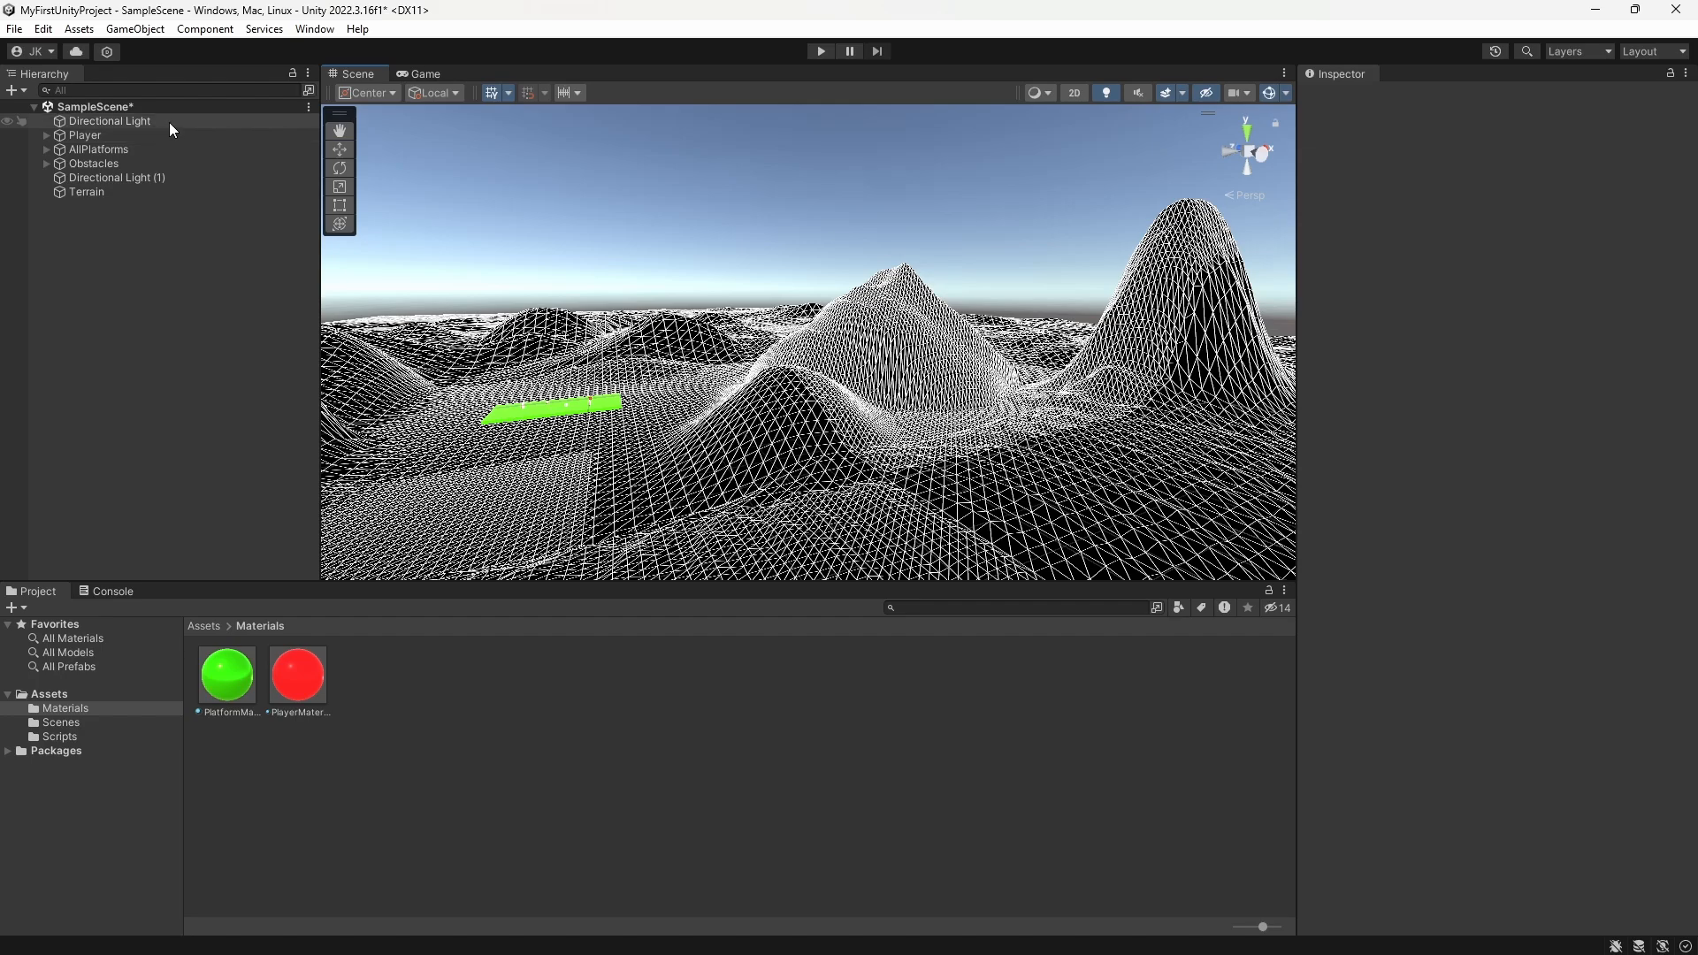
Step: Look at the Asset Store page inside the editor and close it
left_click(79, 32)
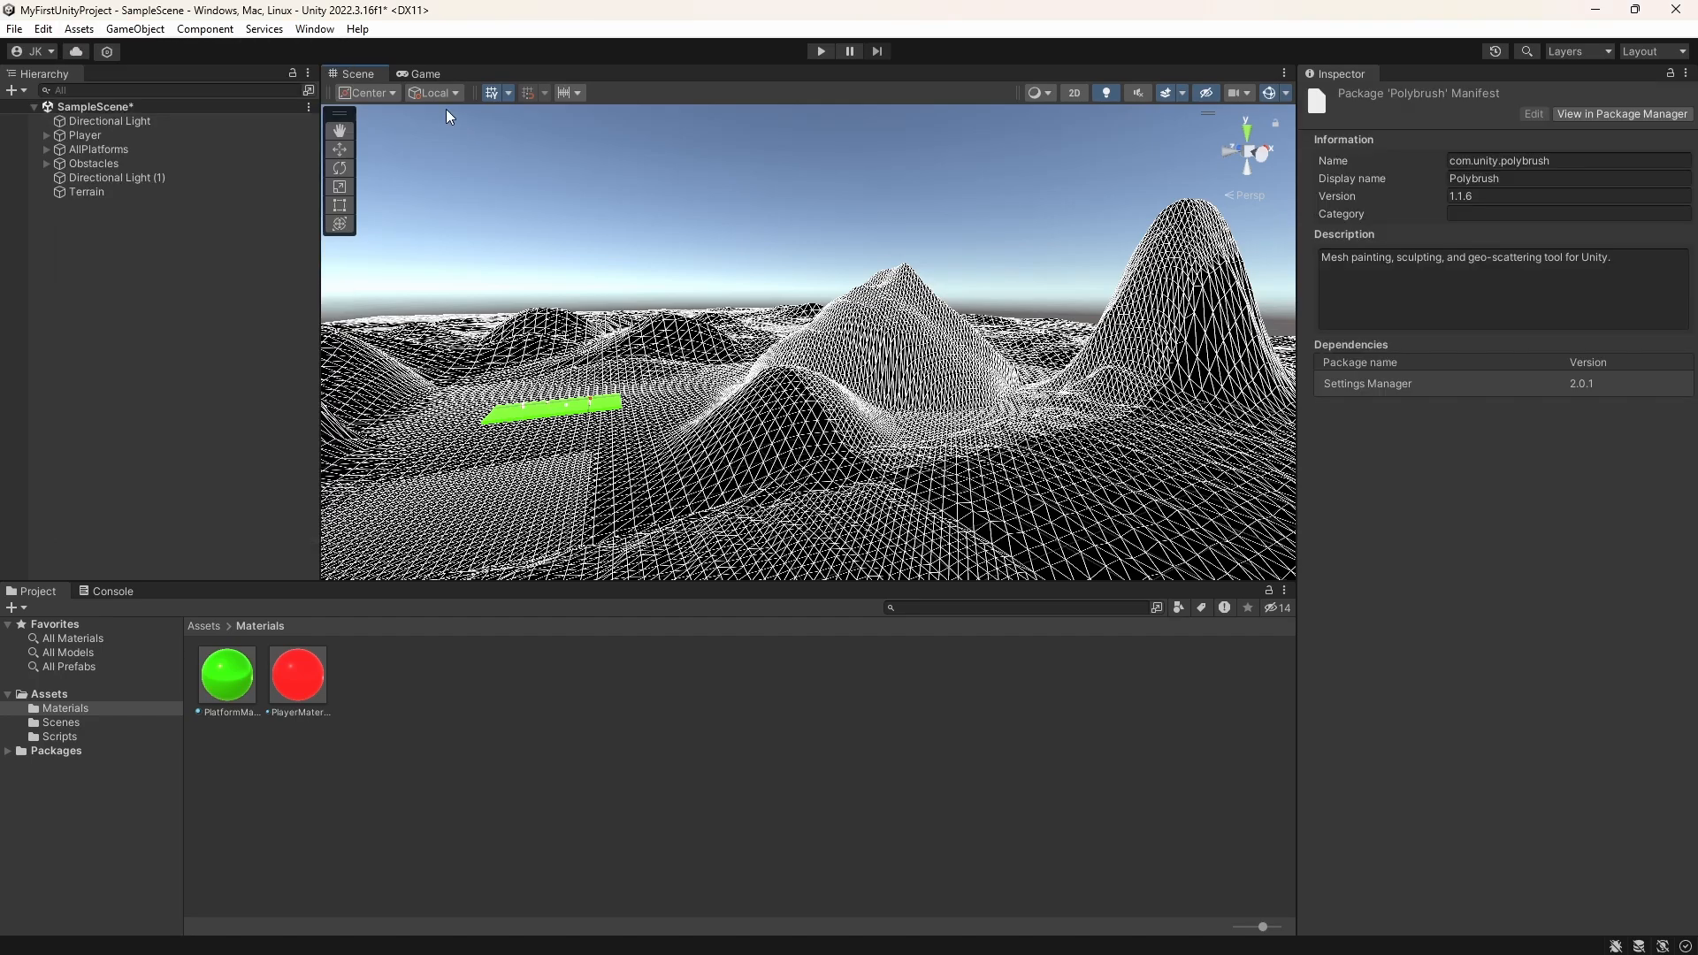
left_click(305, 31)
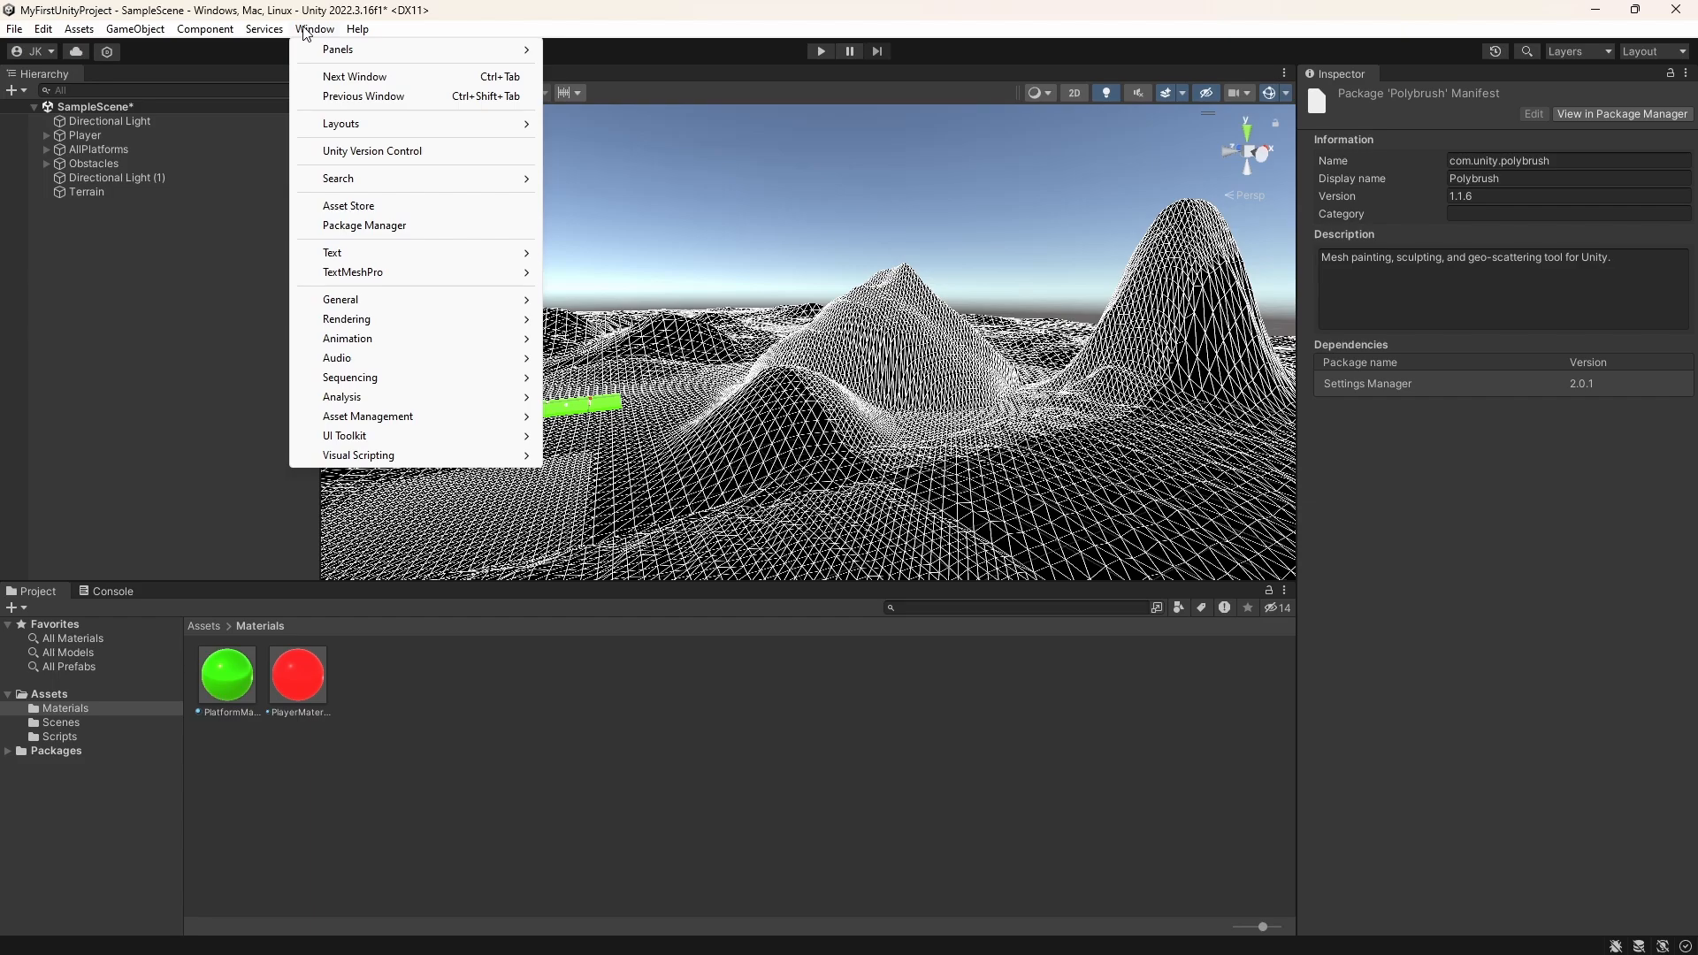
left_click(371, 206)
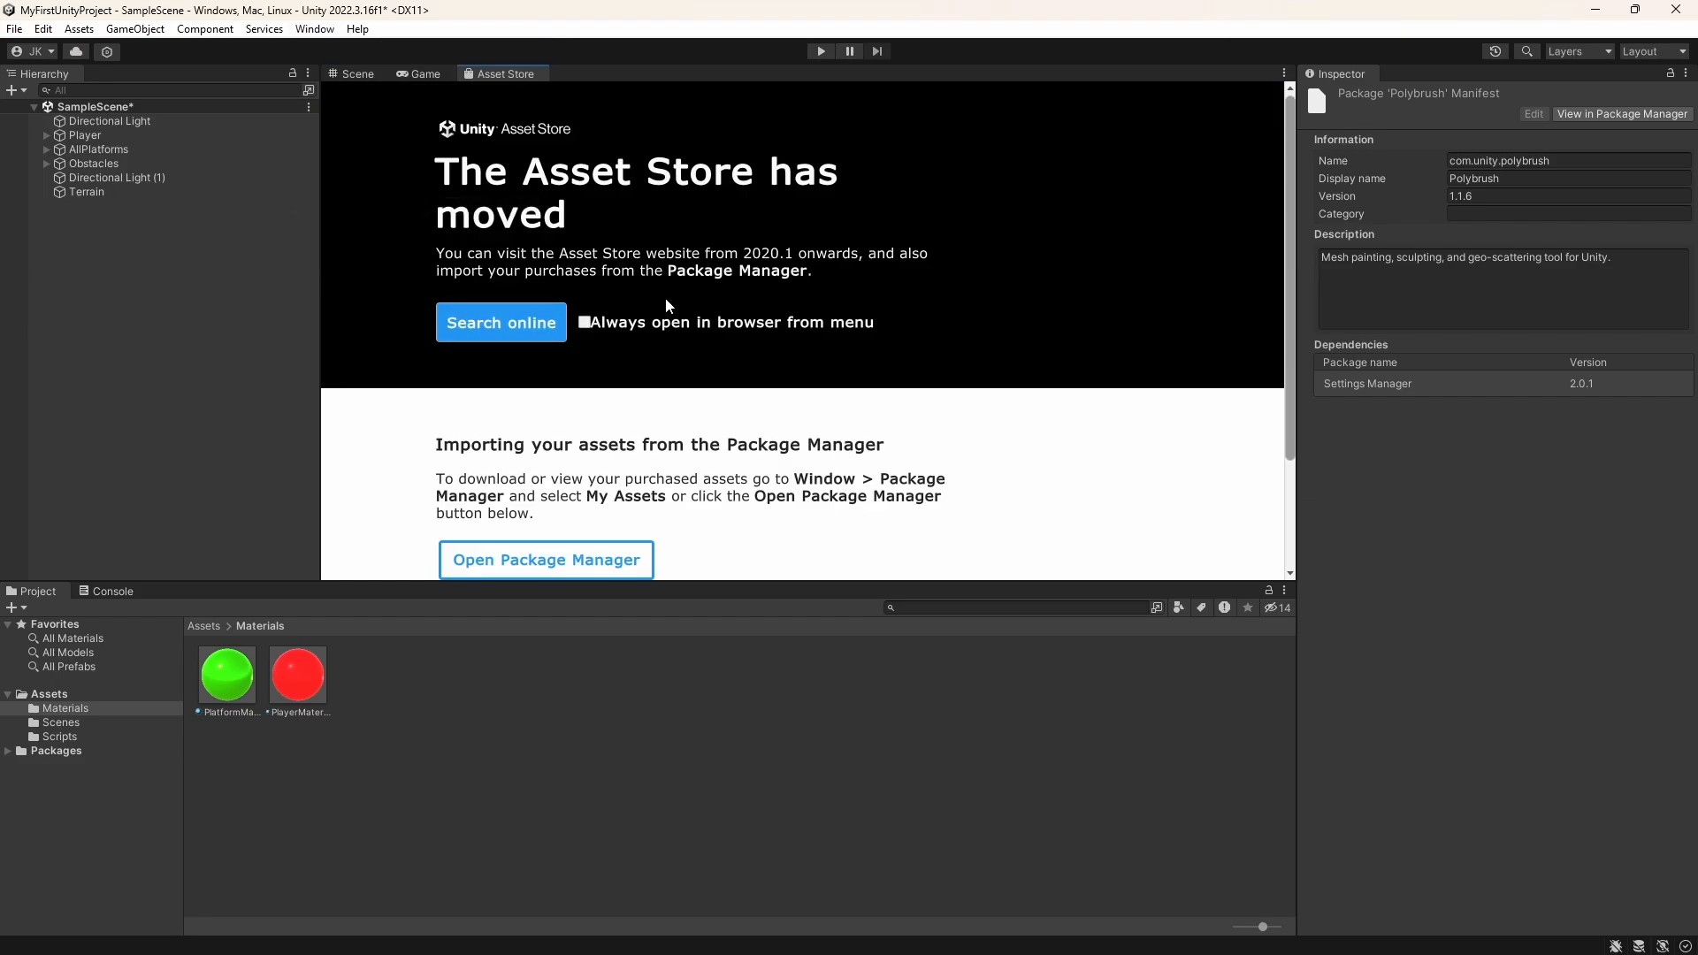
right_click(506, 76)
left_click(544, 99)
Step: Browse the 2D, 3D Characters and Animation, and 3D World Building feature sets in the Package Manager, then close it
left_click(315, 29)
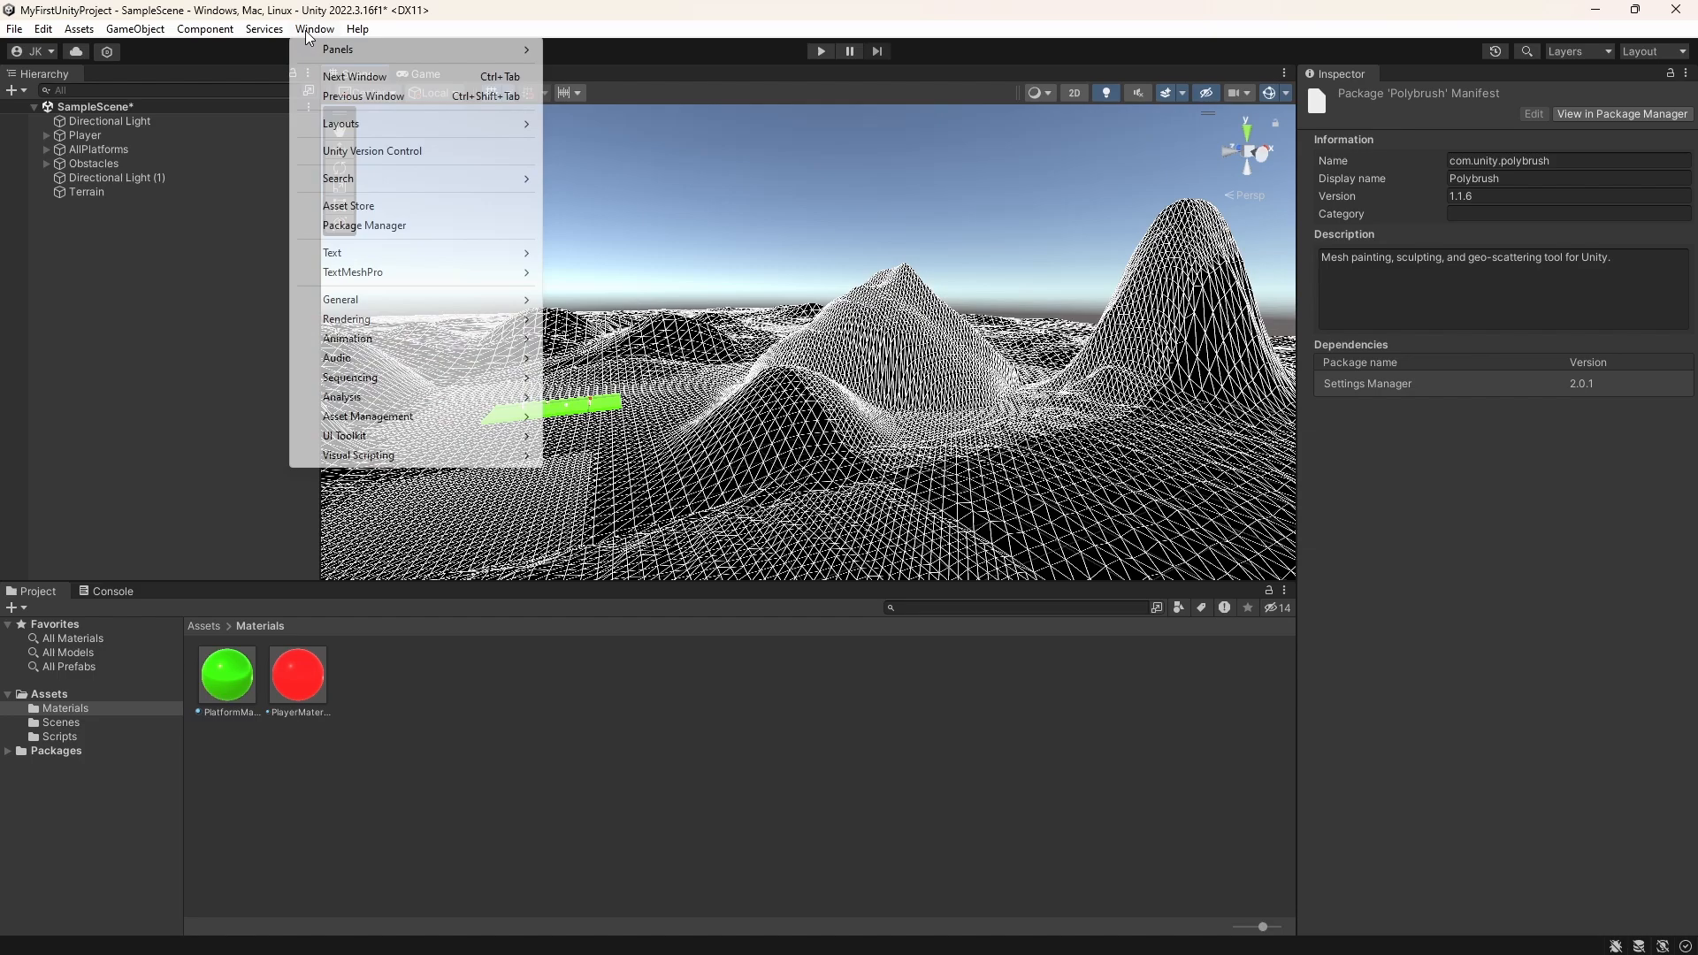
left_click(364, 225)
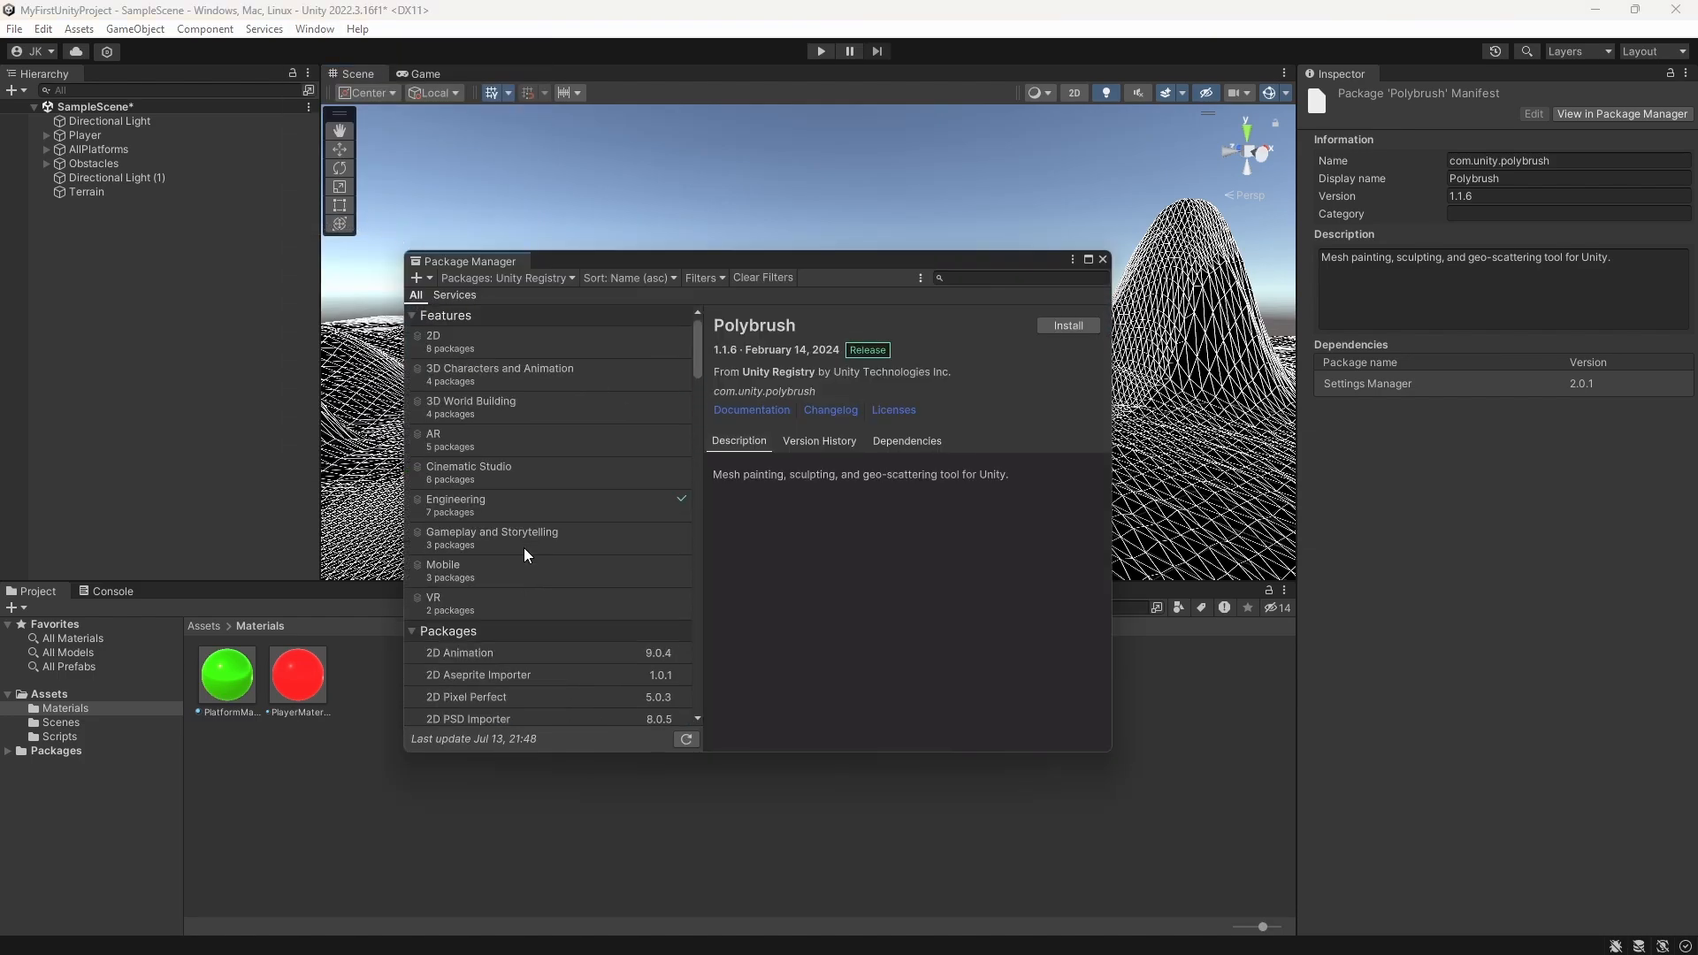
left_click(459, 348)
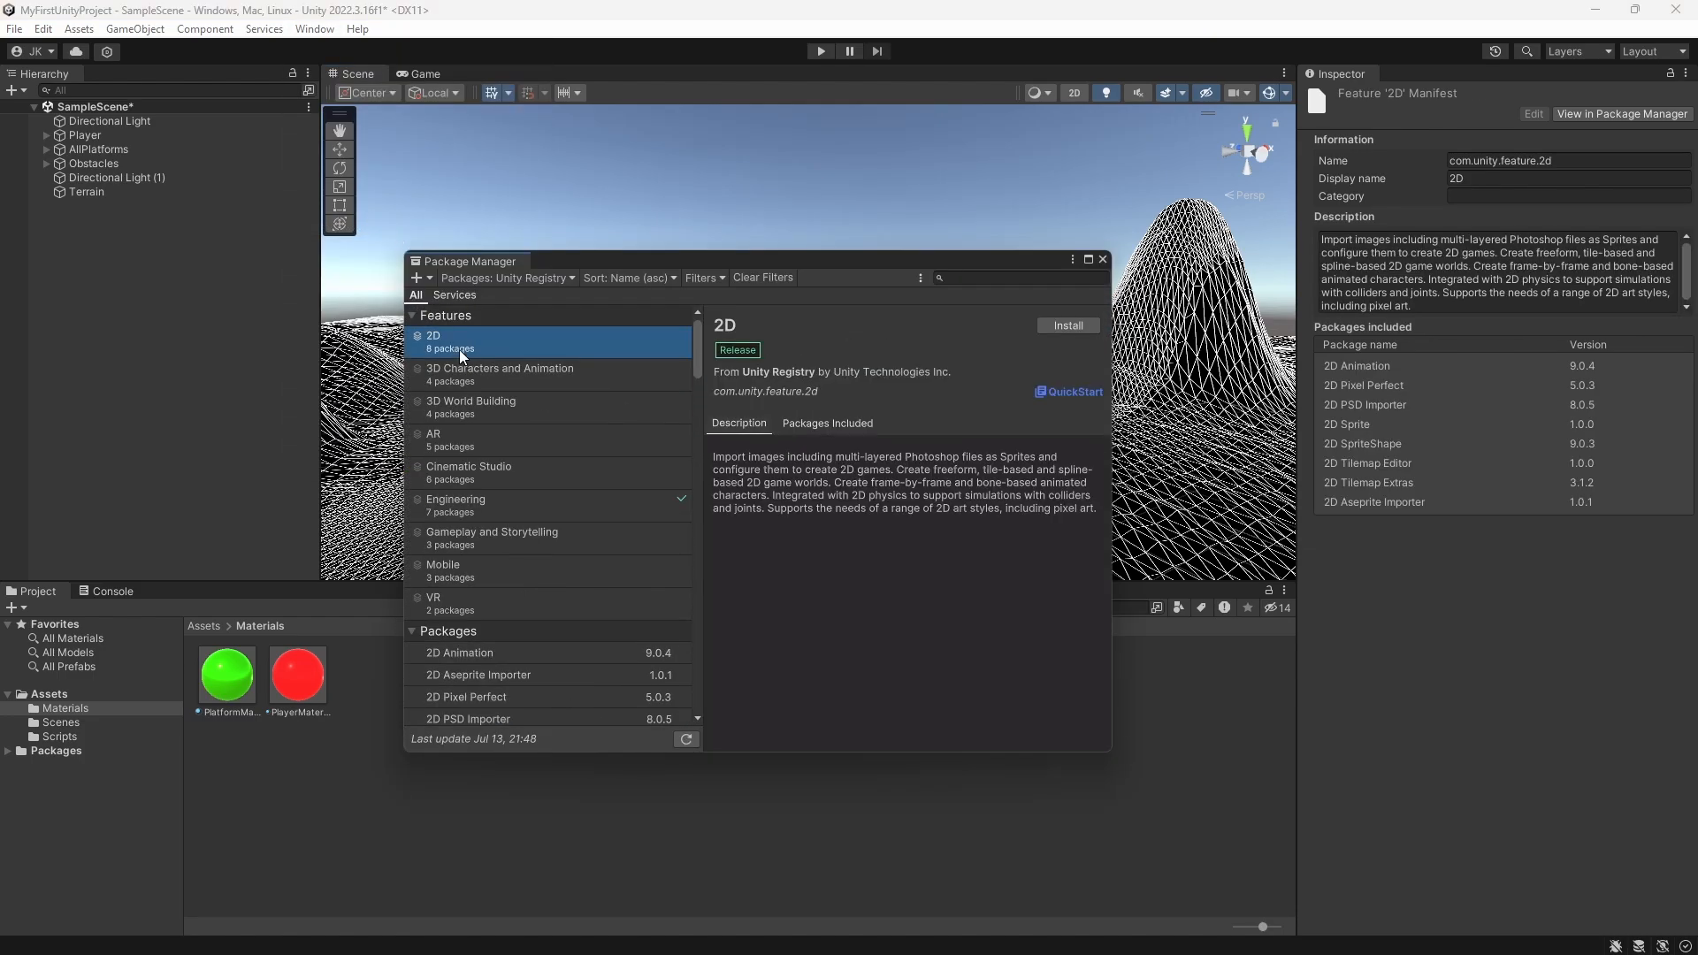
left_click(504, 373)
left_click(497, 429)
left_click(495, 418)
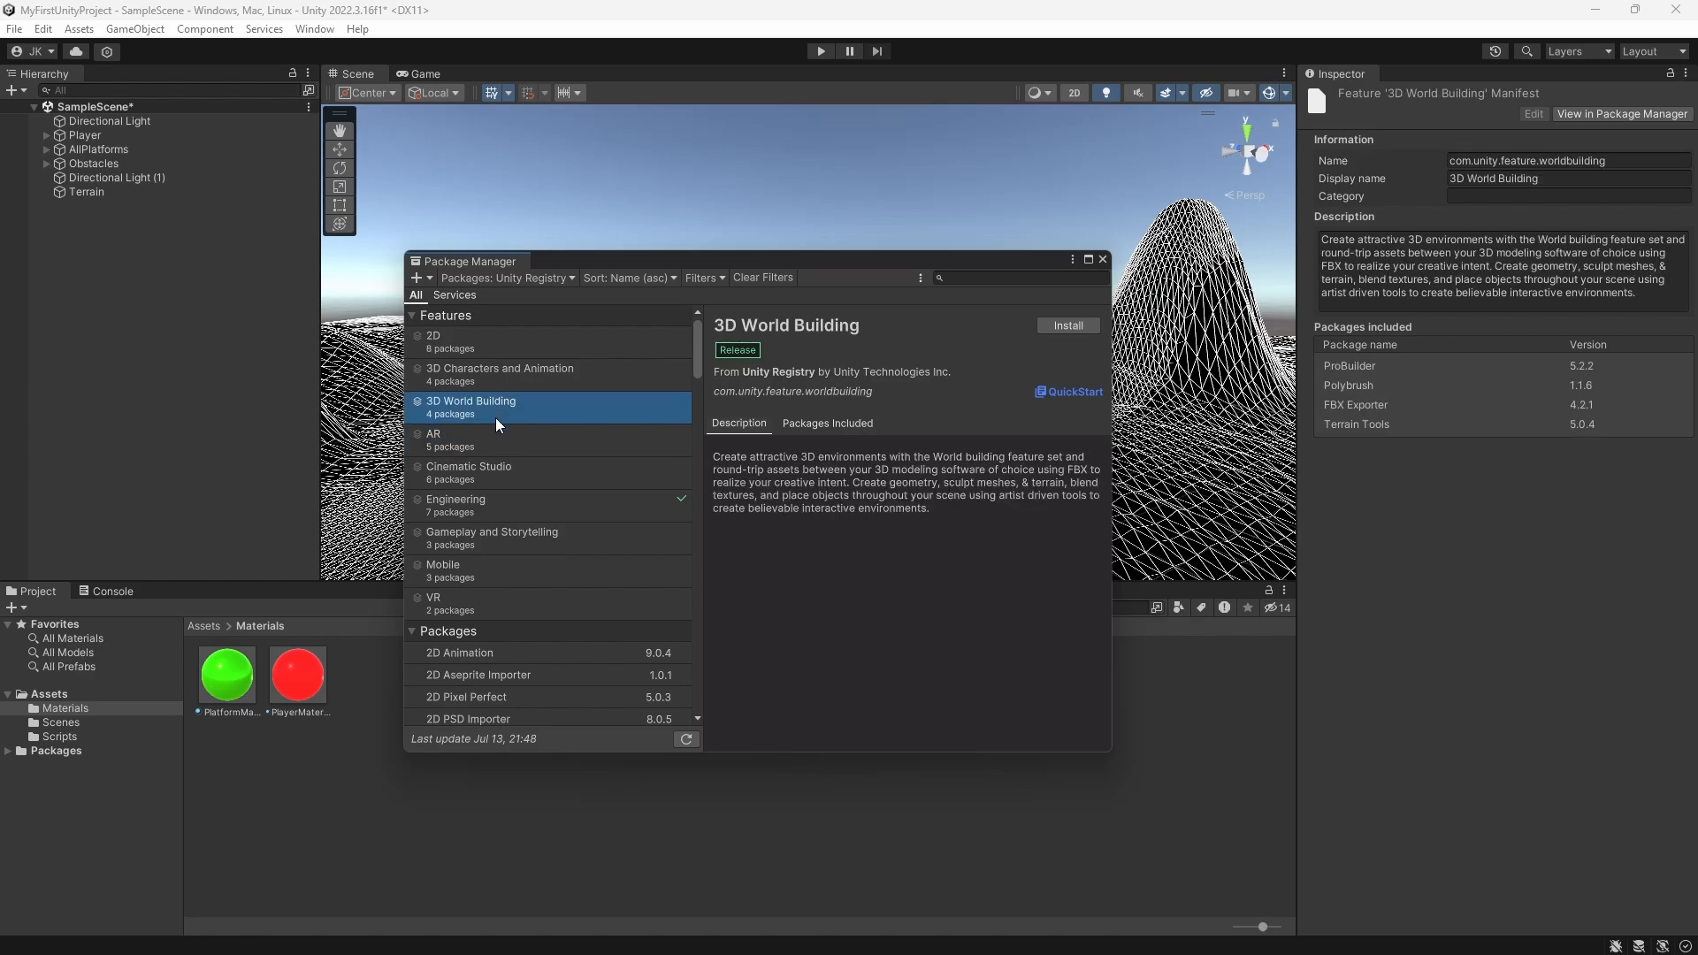
left_click(1102, 260)
Step: Select the Player and open the Lighting settings window, docking it beside the Inspector
scroll(809, 345, "down", 2)
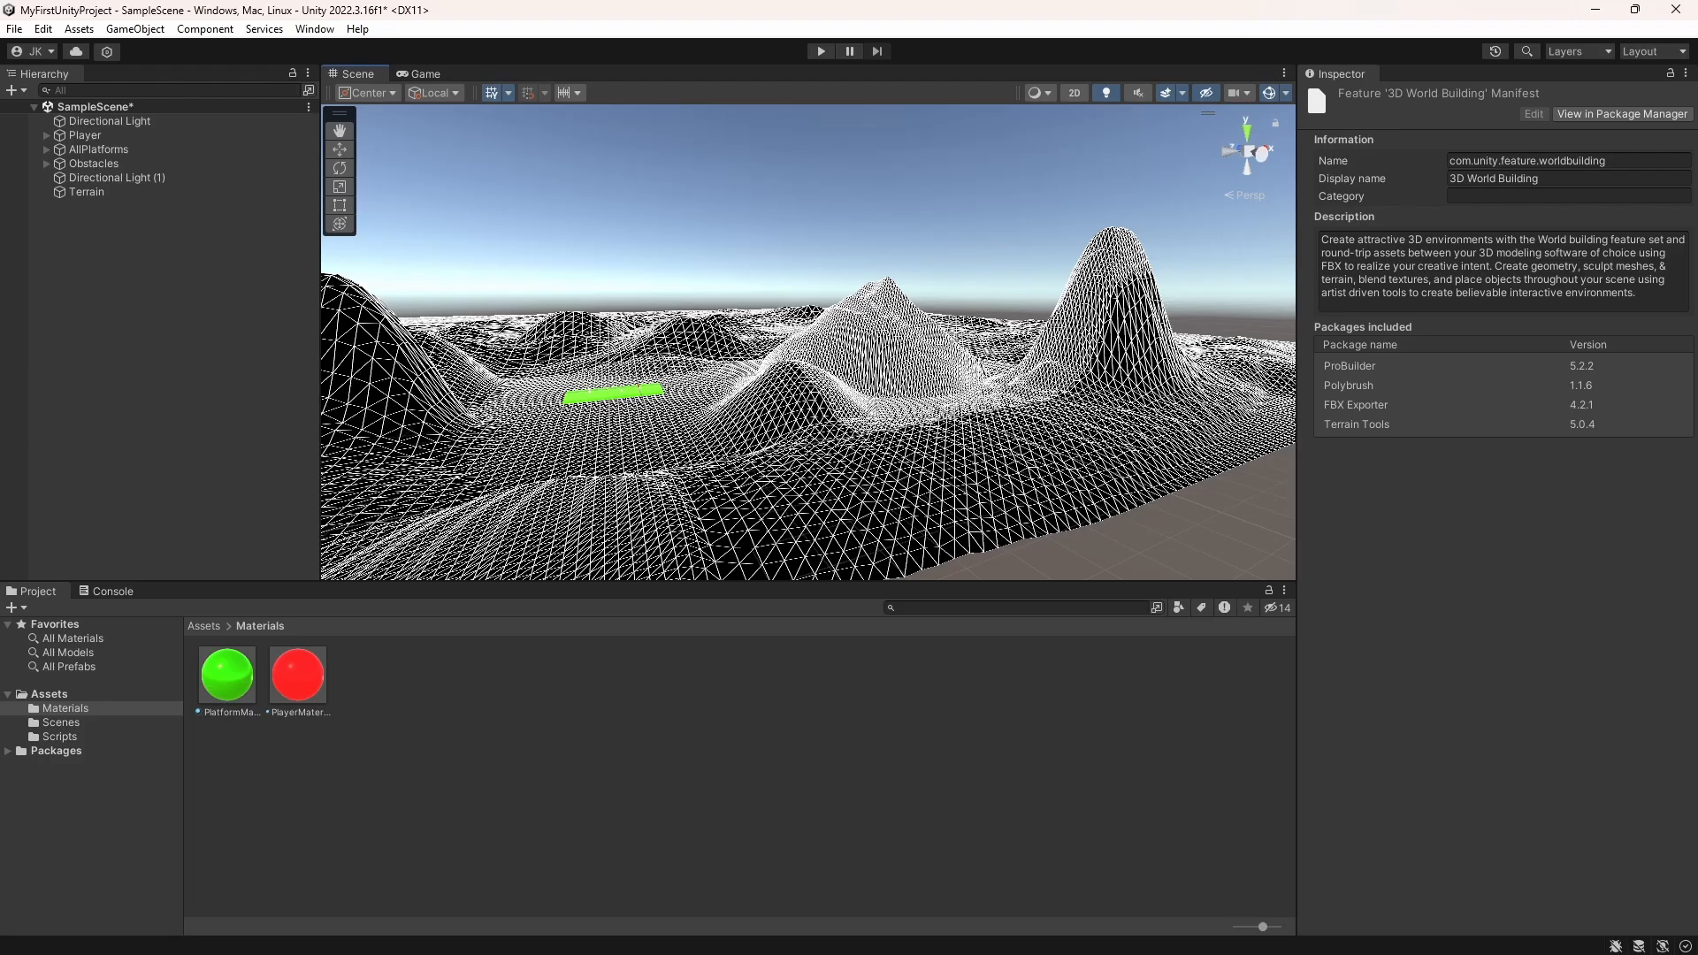
right_click_drag(845, 208, 962, 309)
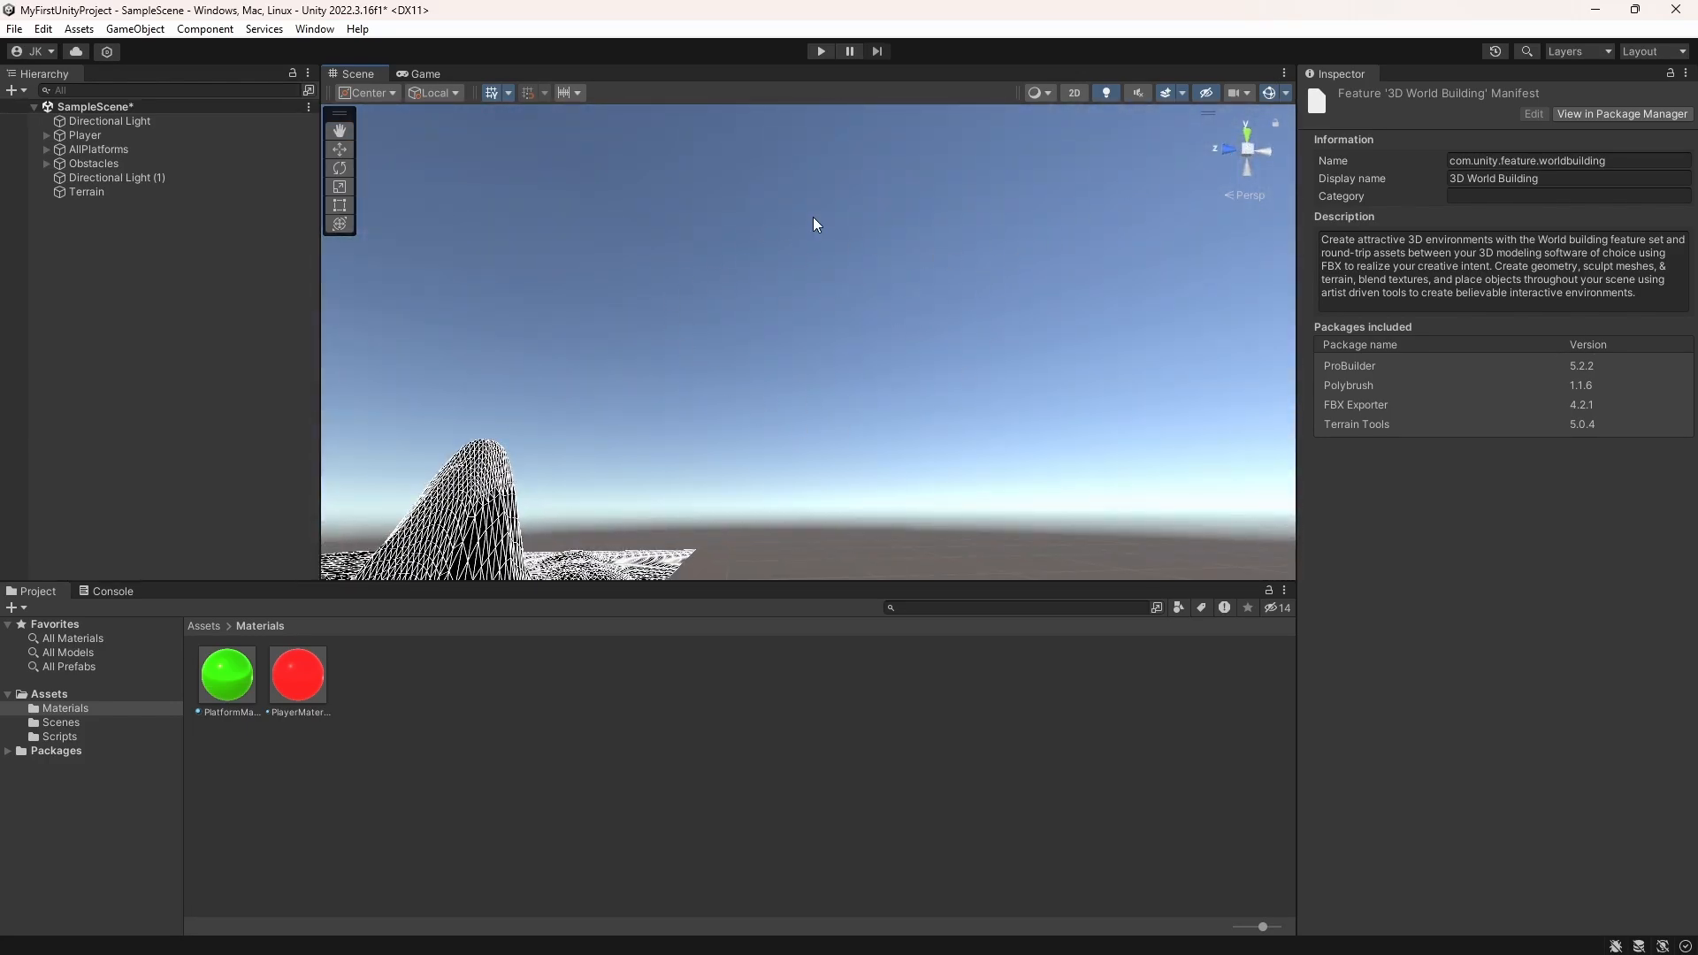
left_click(131, 137)
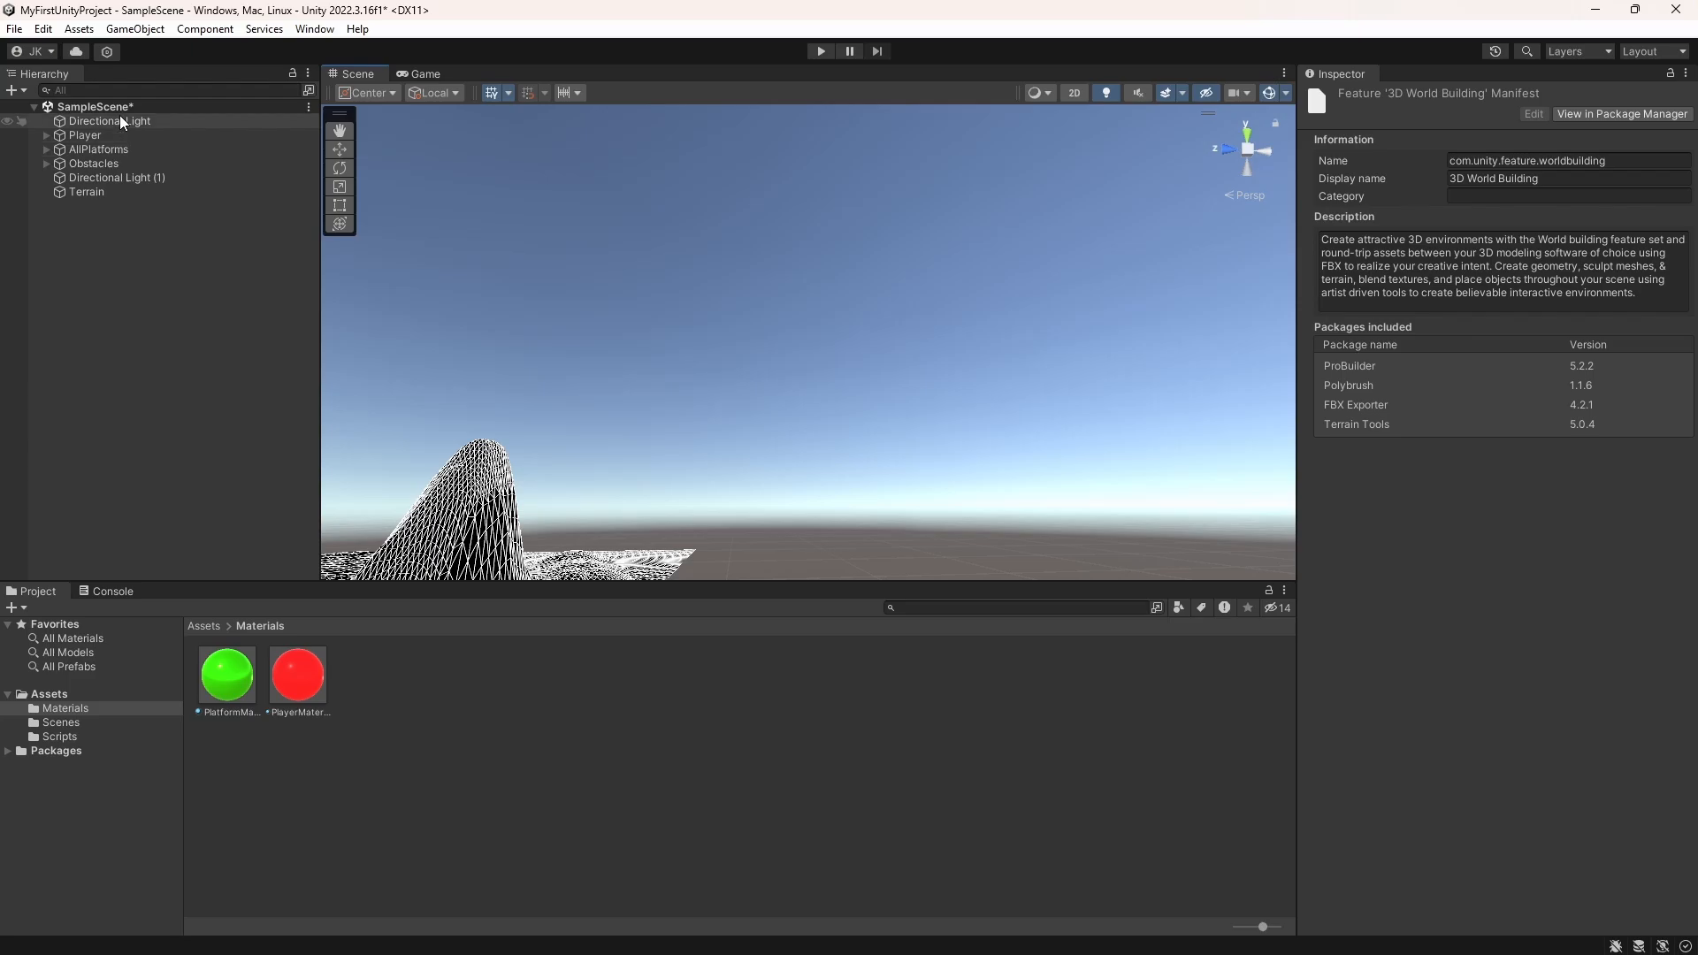
left_click(305, 33)
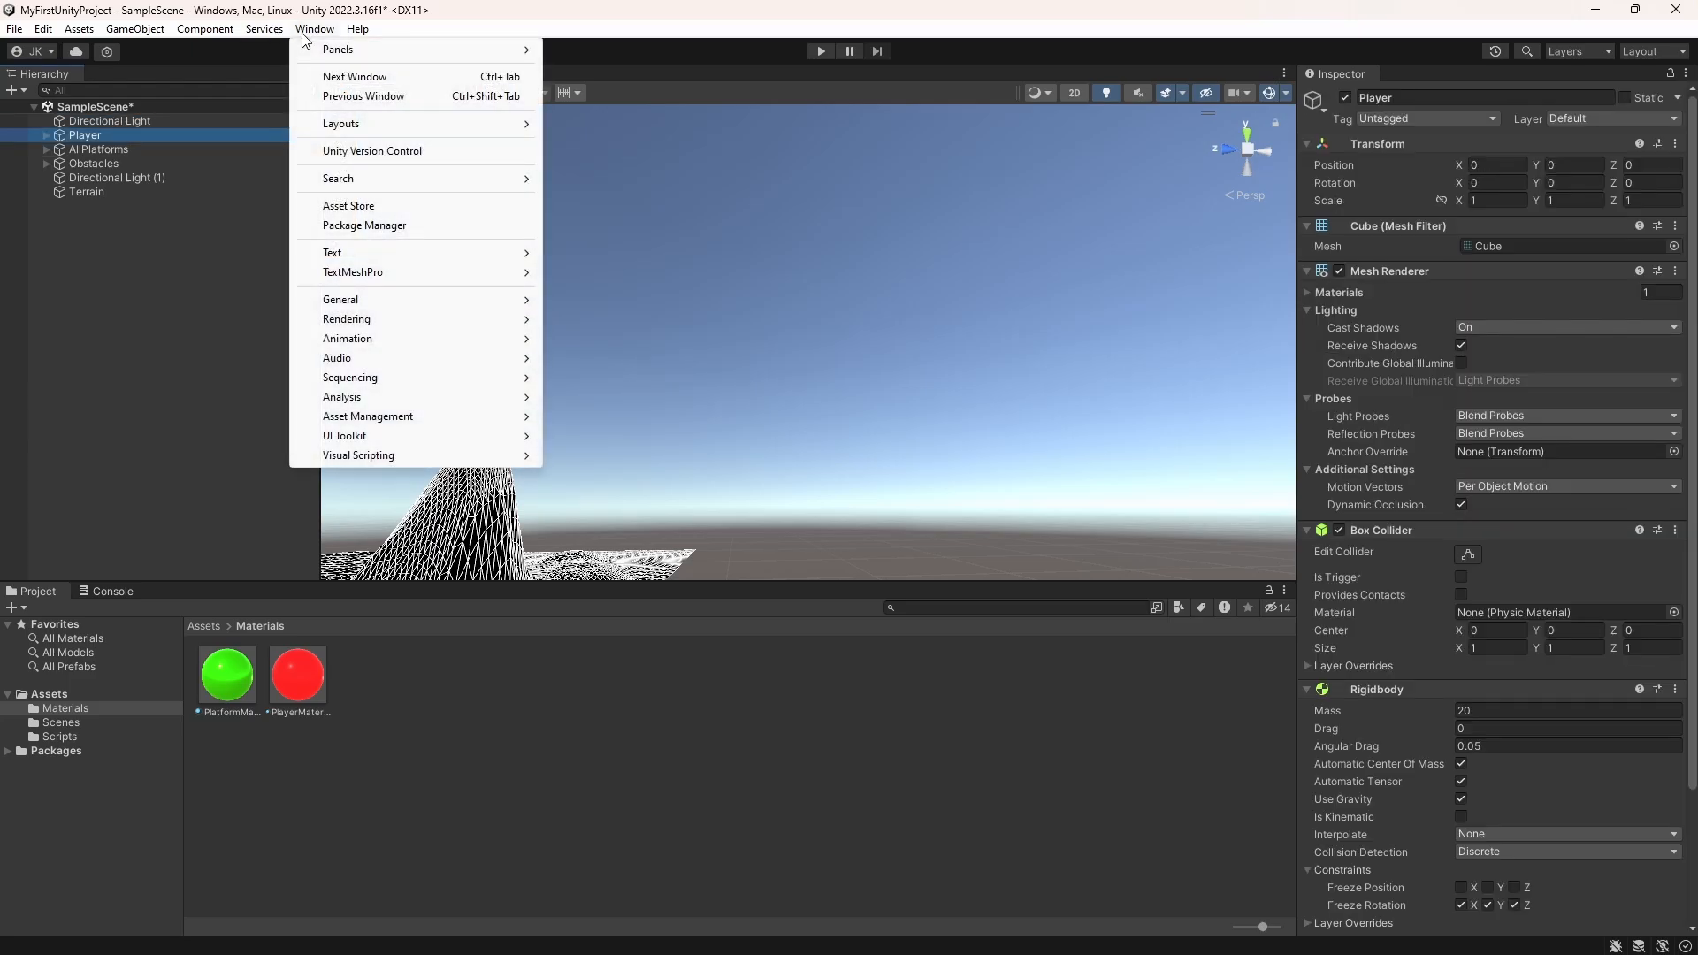
mouse_move(398, 320)
left_click(638, 320)
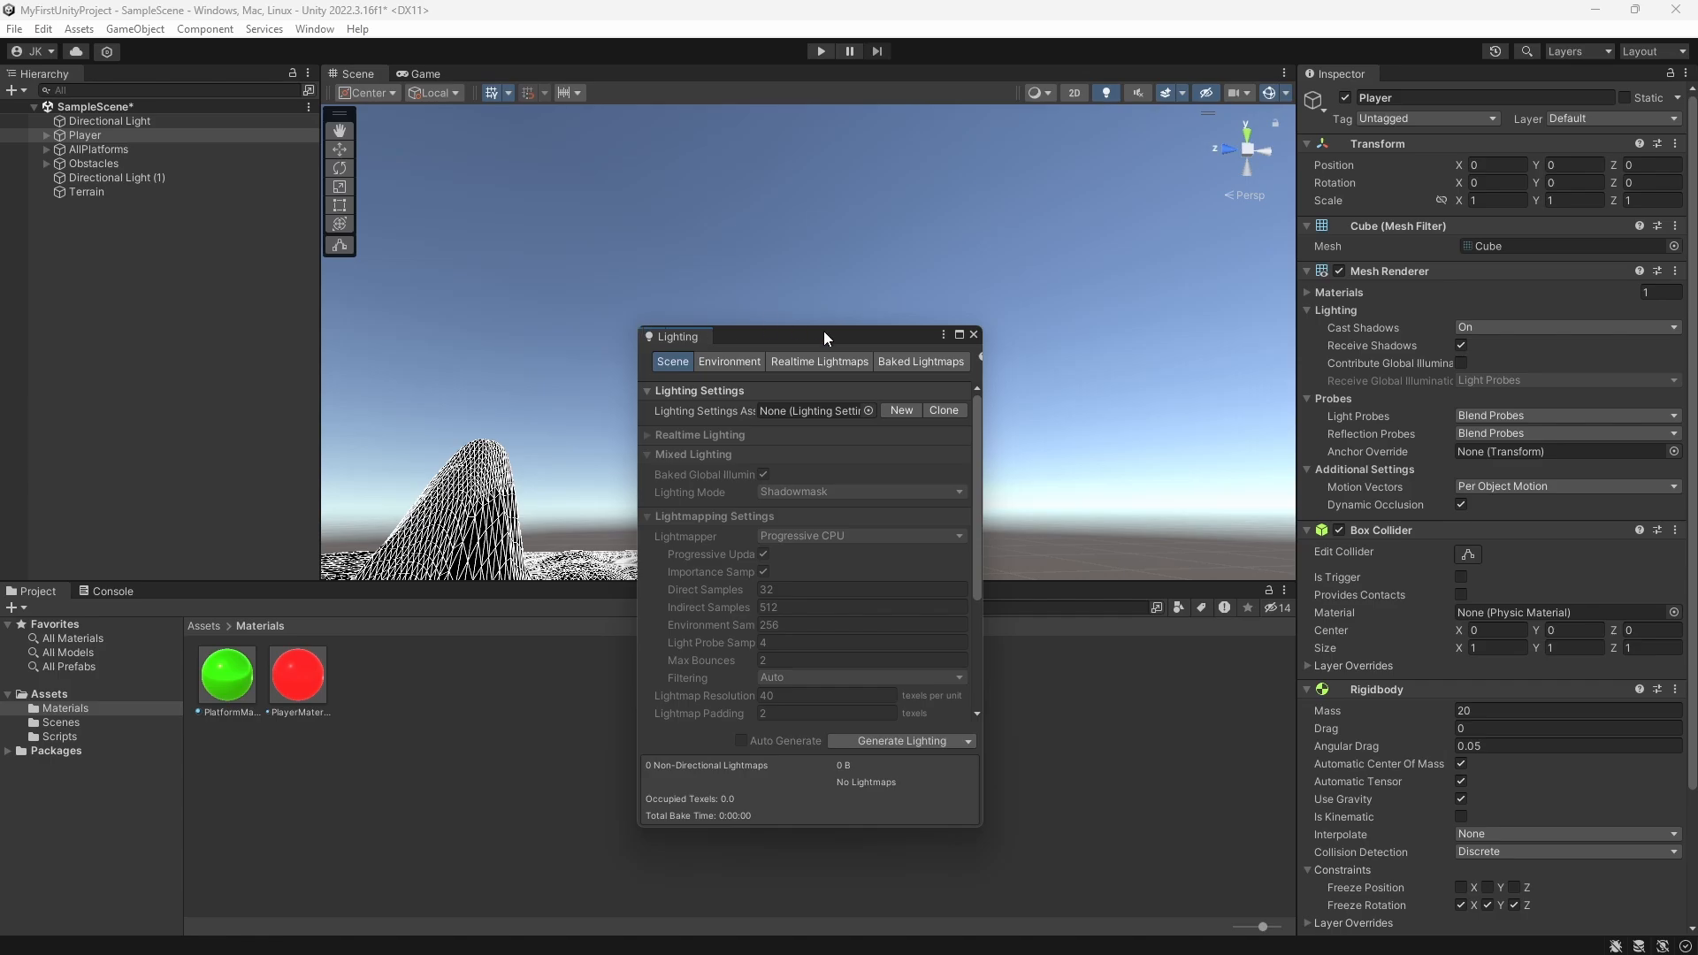
left_click_drag(730, 333, 1404, 72)
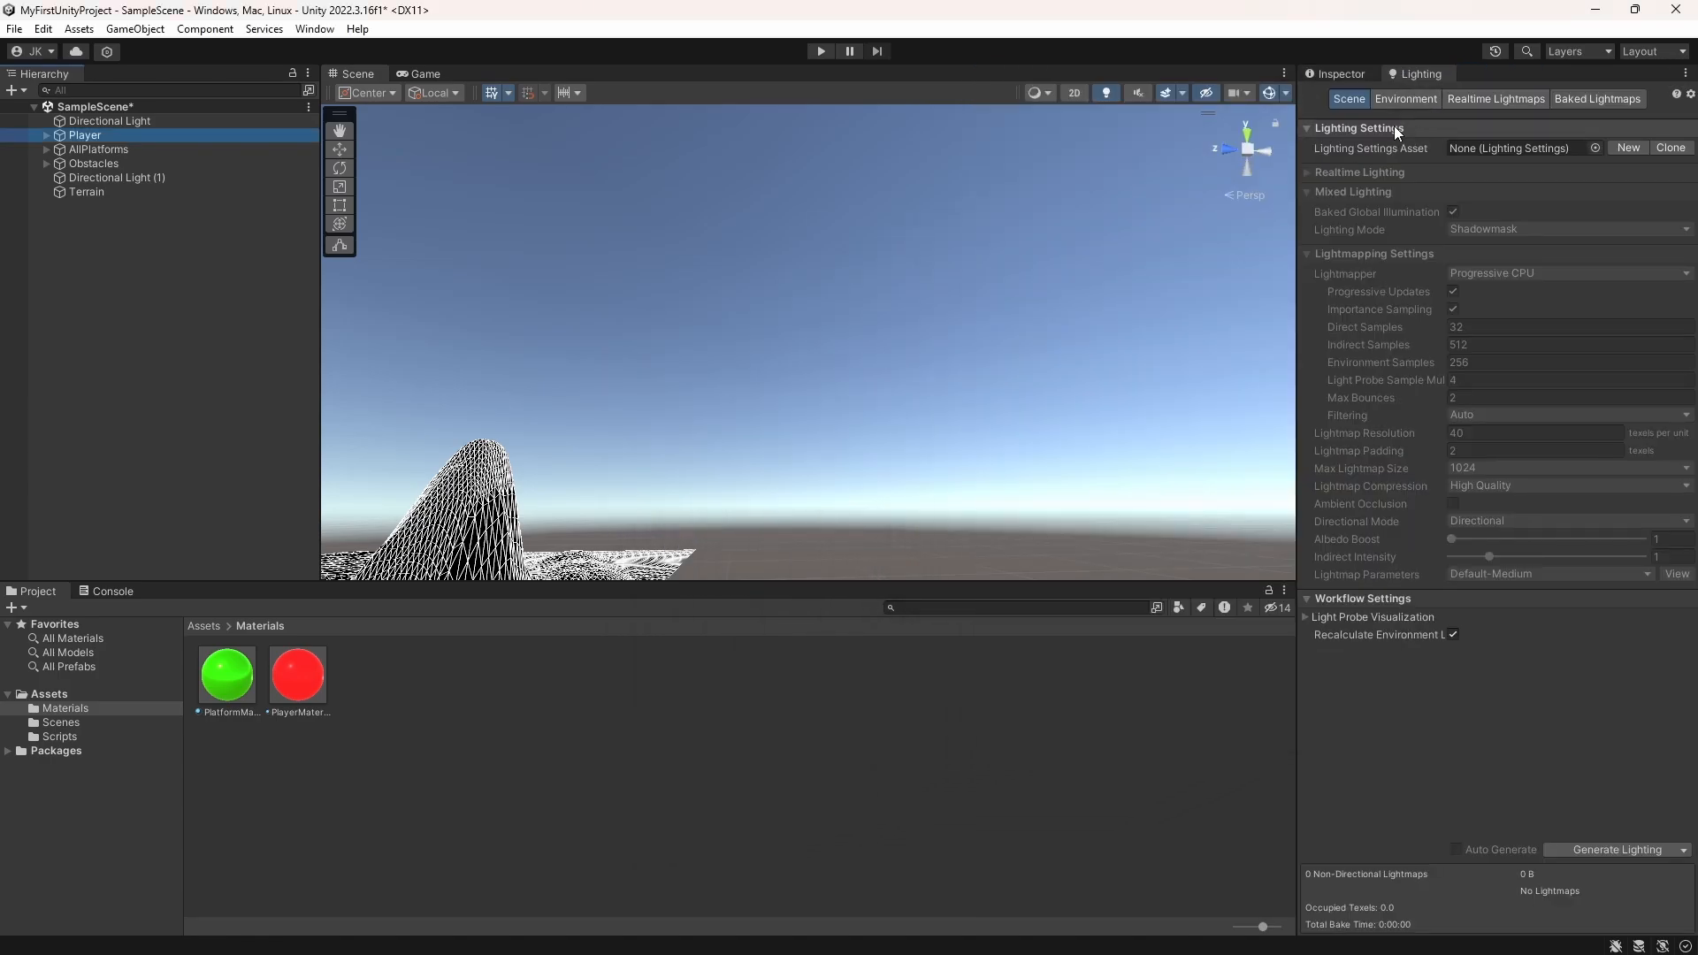
Step: Try Default-Terrain-Standard and SpatialMappingWireframe as the environment's skybox material and view the wireframe sky around the terrain
left_click(1407, 98)
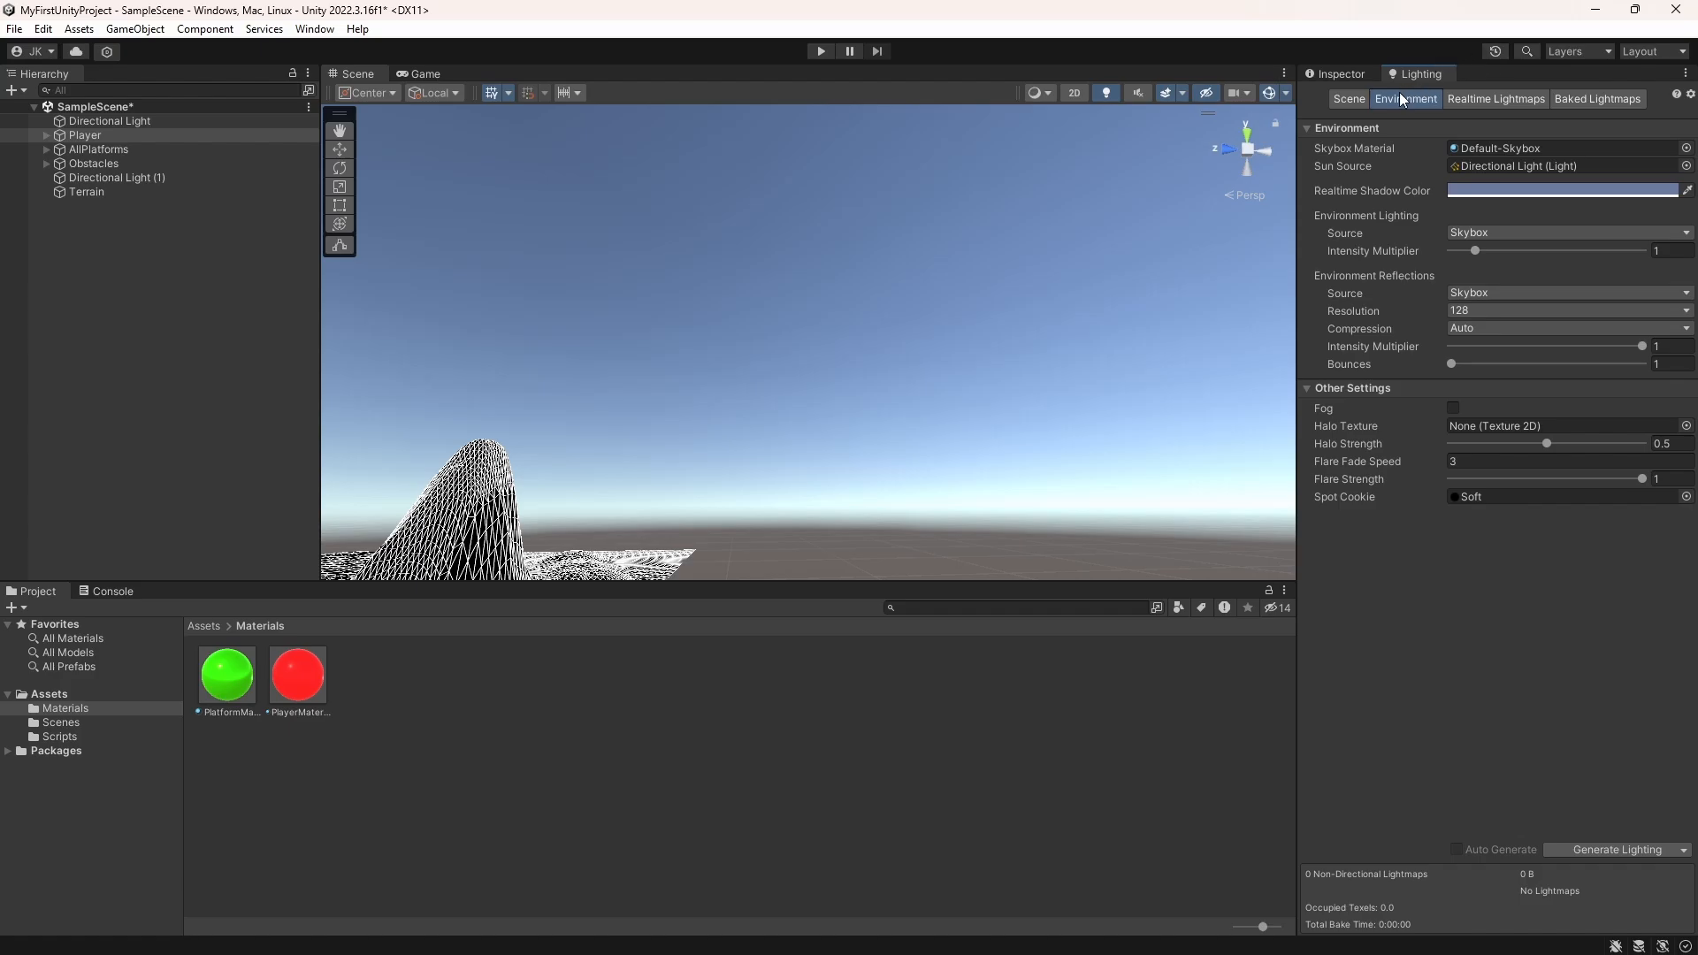
left_click(1585, 149)
left_click(1686, 148)
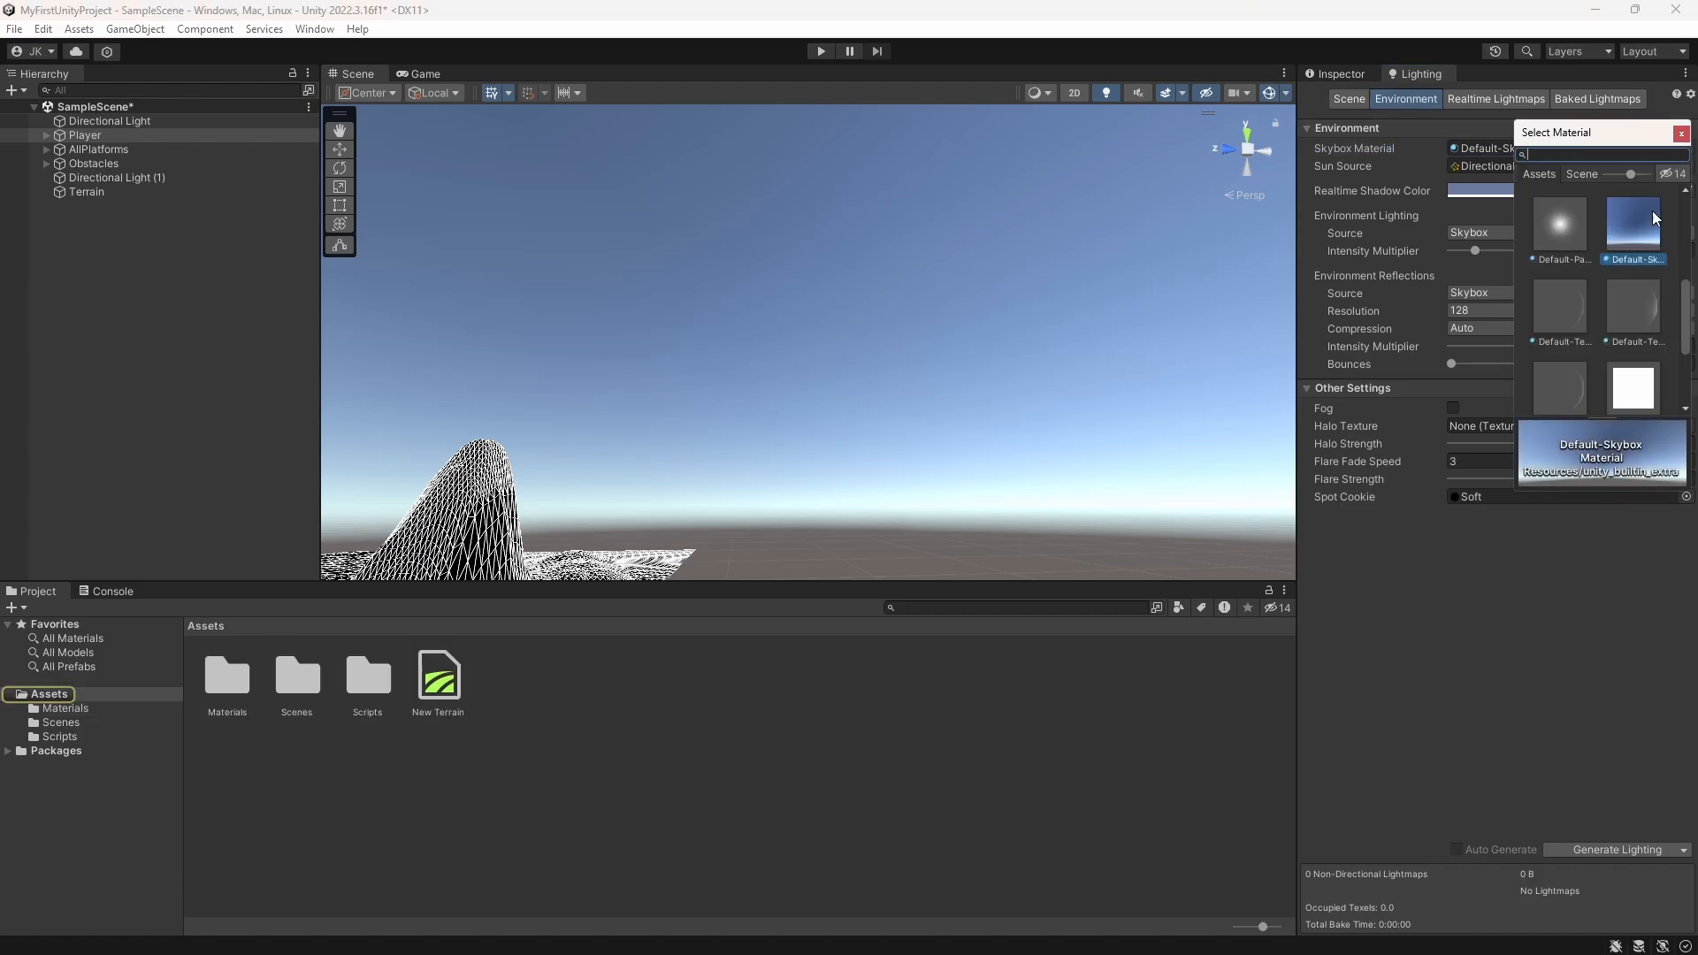
scroll(1652, 210, "down", 2)
left_click(1564, 310)
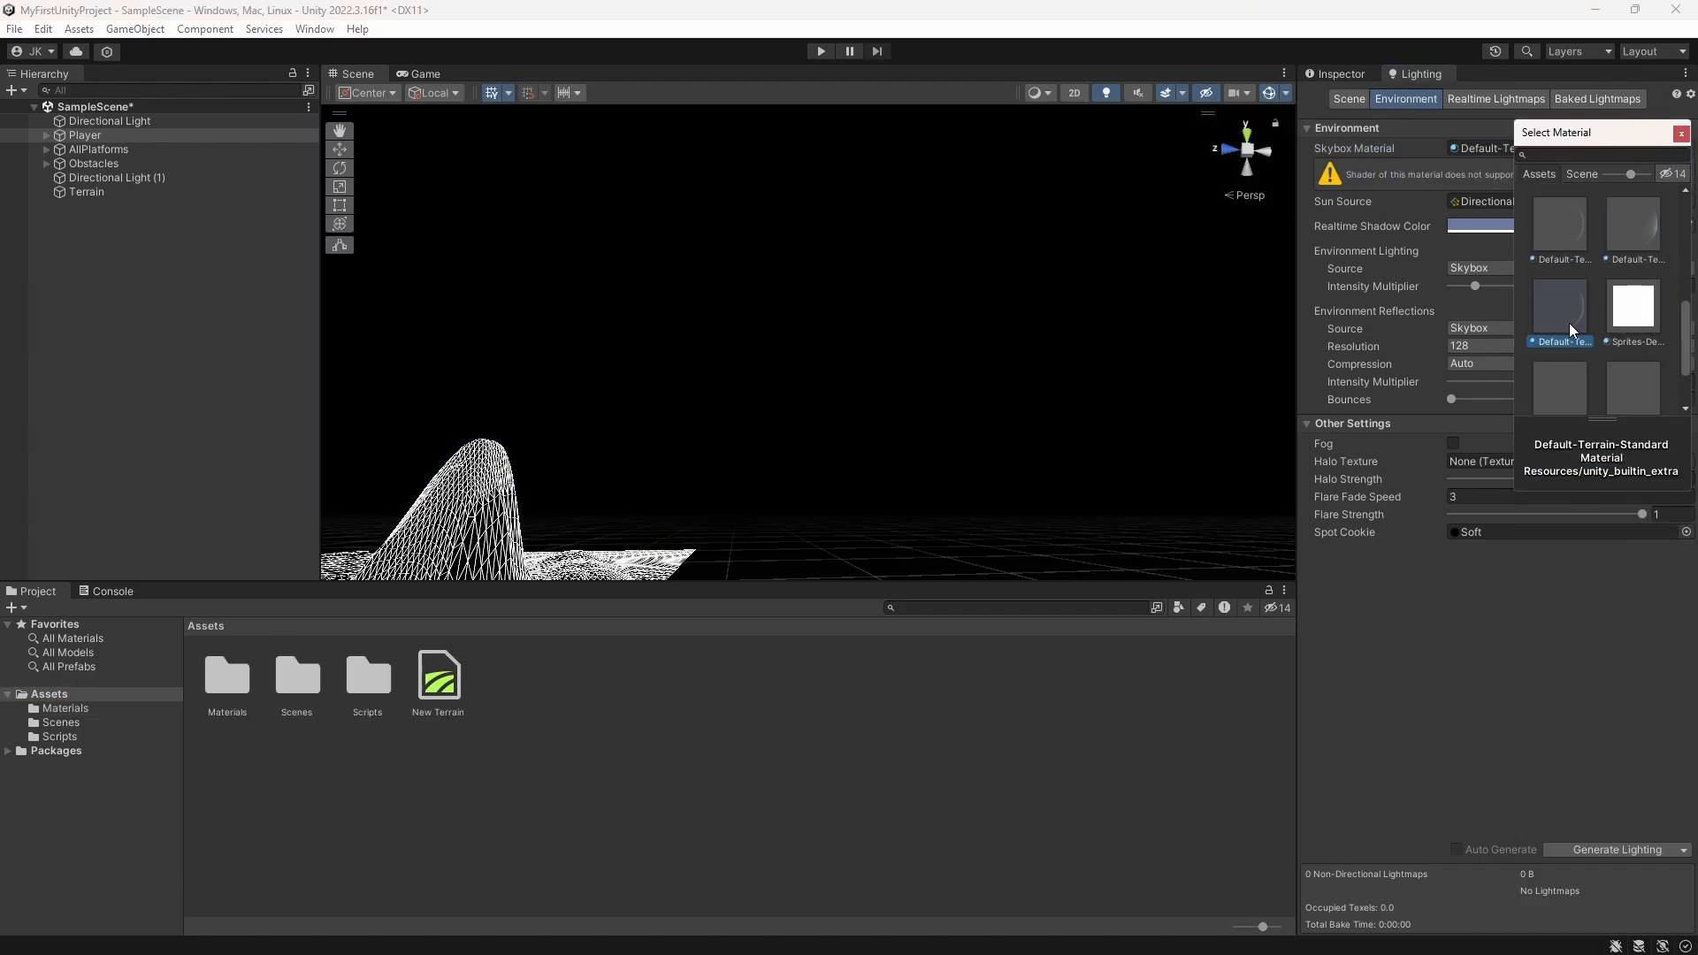
scroll(1568, 388, "down", 2)
left_click(1557, 418)
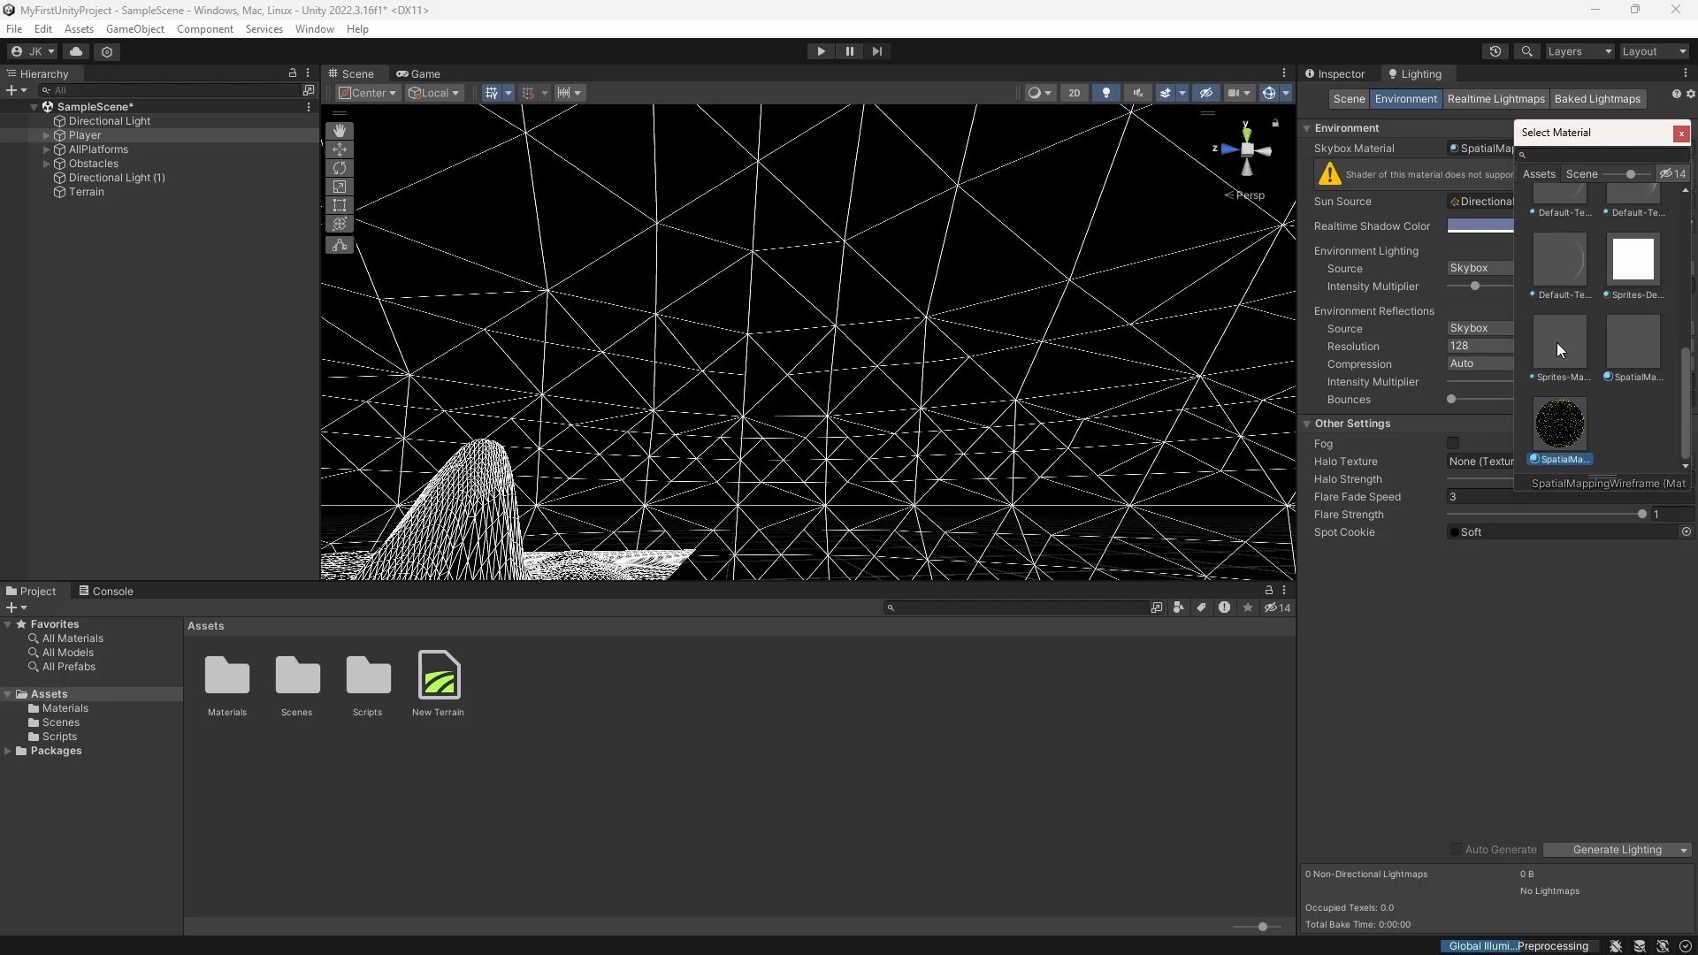
left_click_drag(889, 350, 854, 265)
right_click_drag(872, 354, 648, 405)
left_click_drag(648, 406, 713, 426)
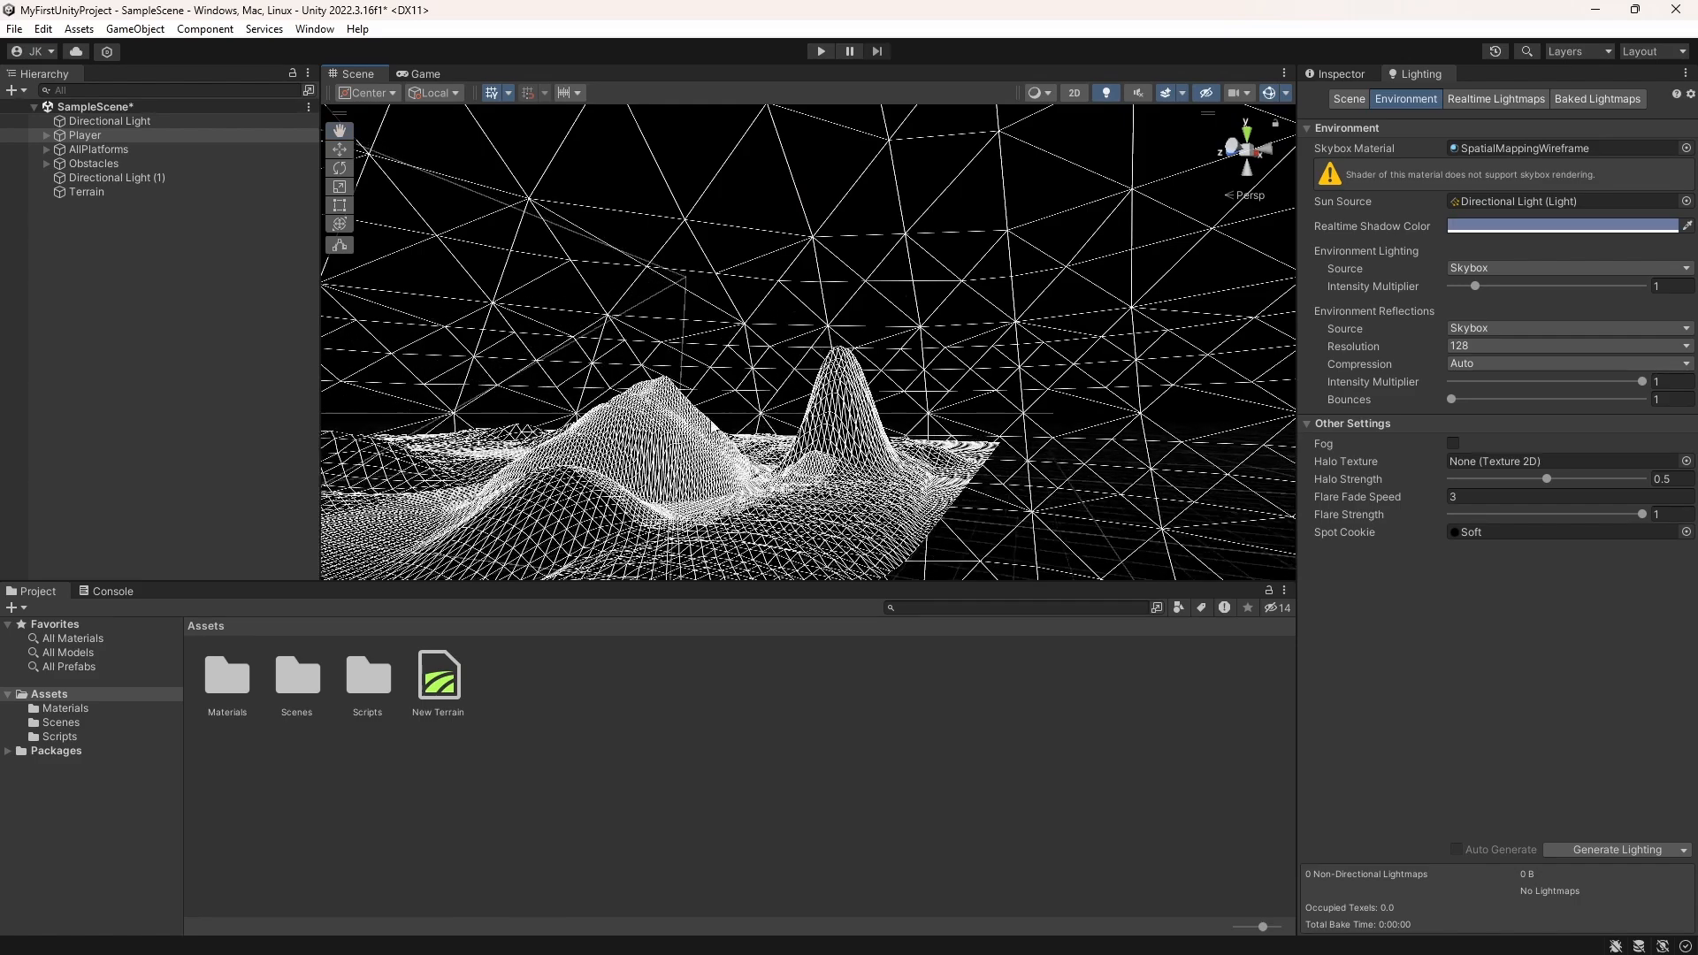
Step: Check the available sun source lights without changing the choice, and try Sprites-Default as the skybox material
left_click(1686, 202)
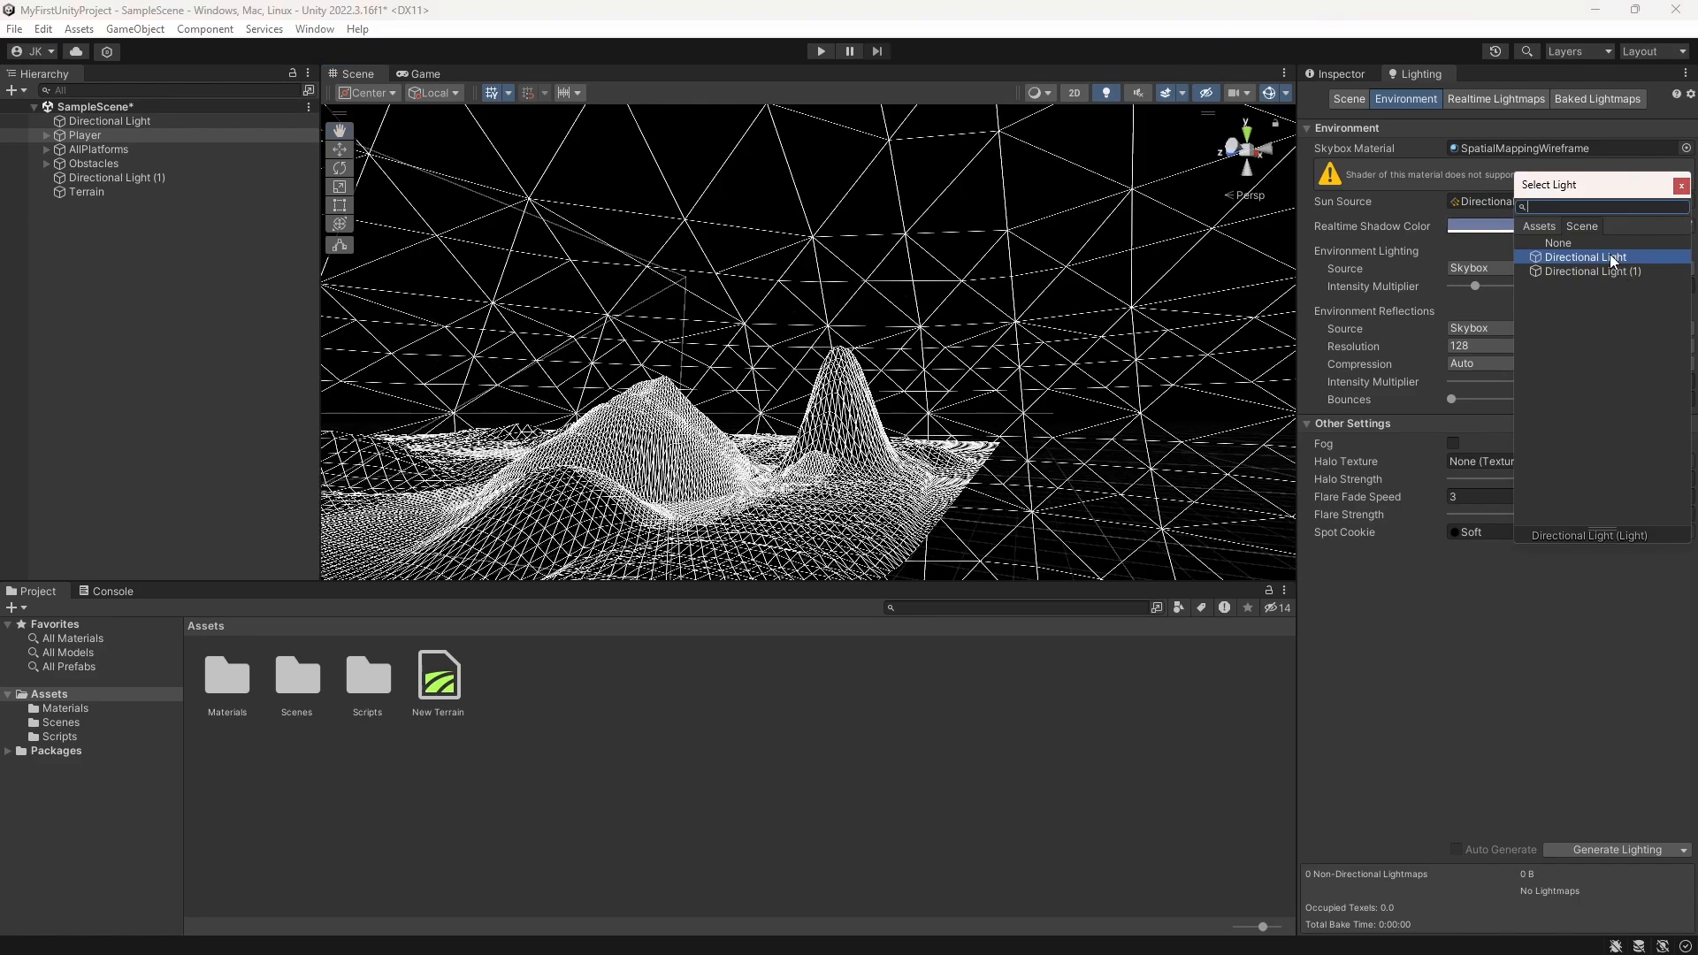
left_click(1681, 184)
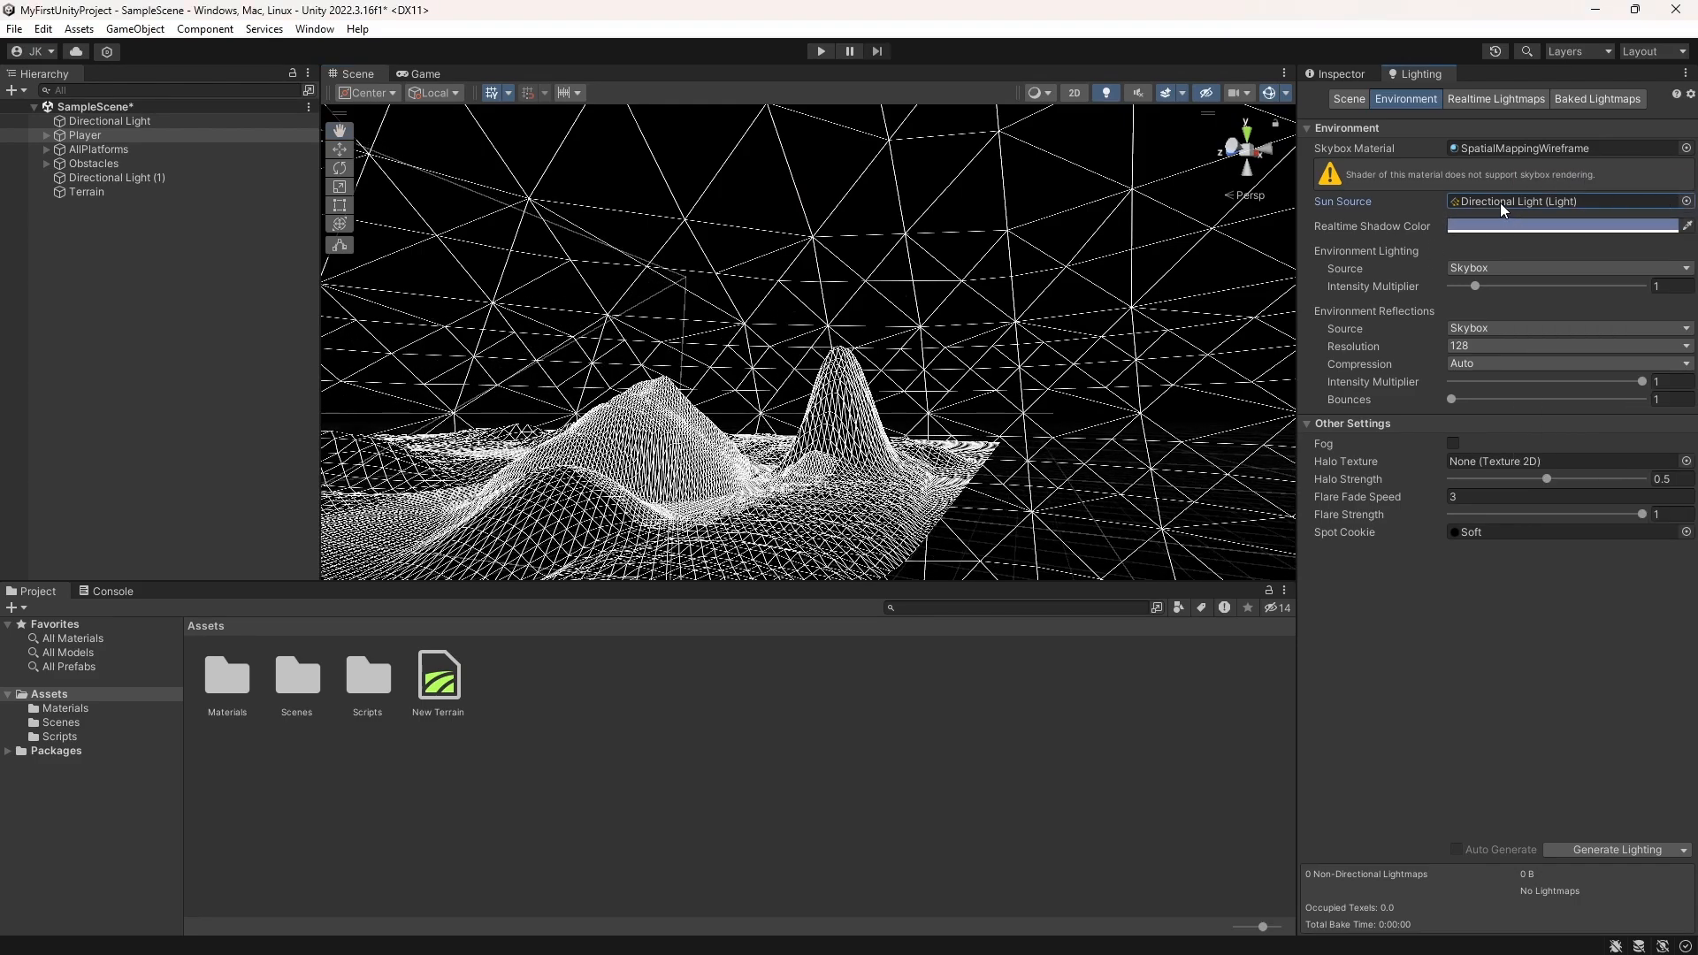
left_click(1686, 147)
left_click(1633, 263)
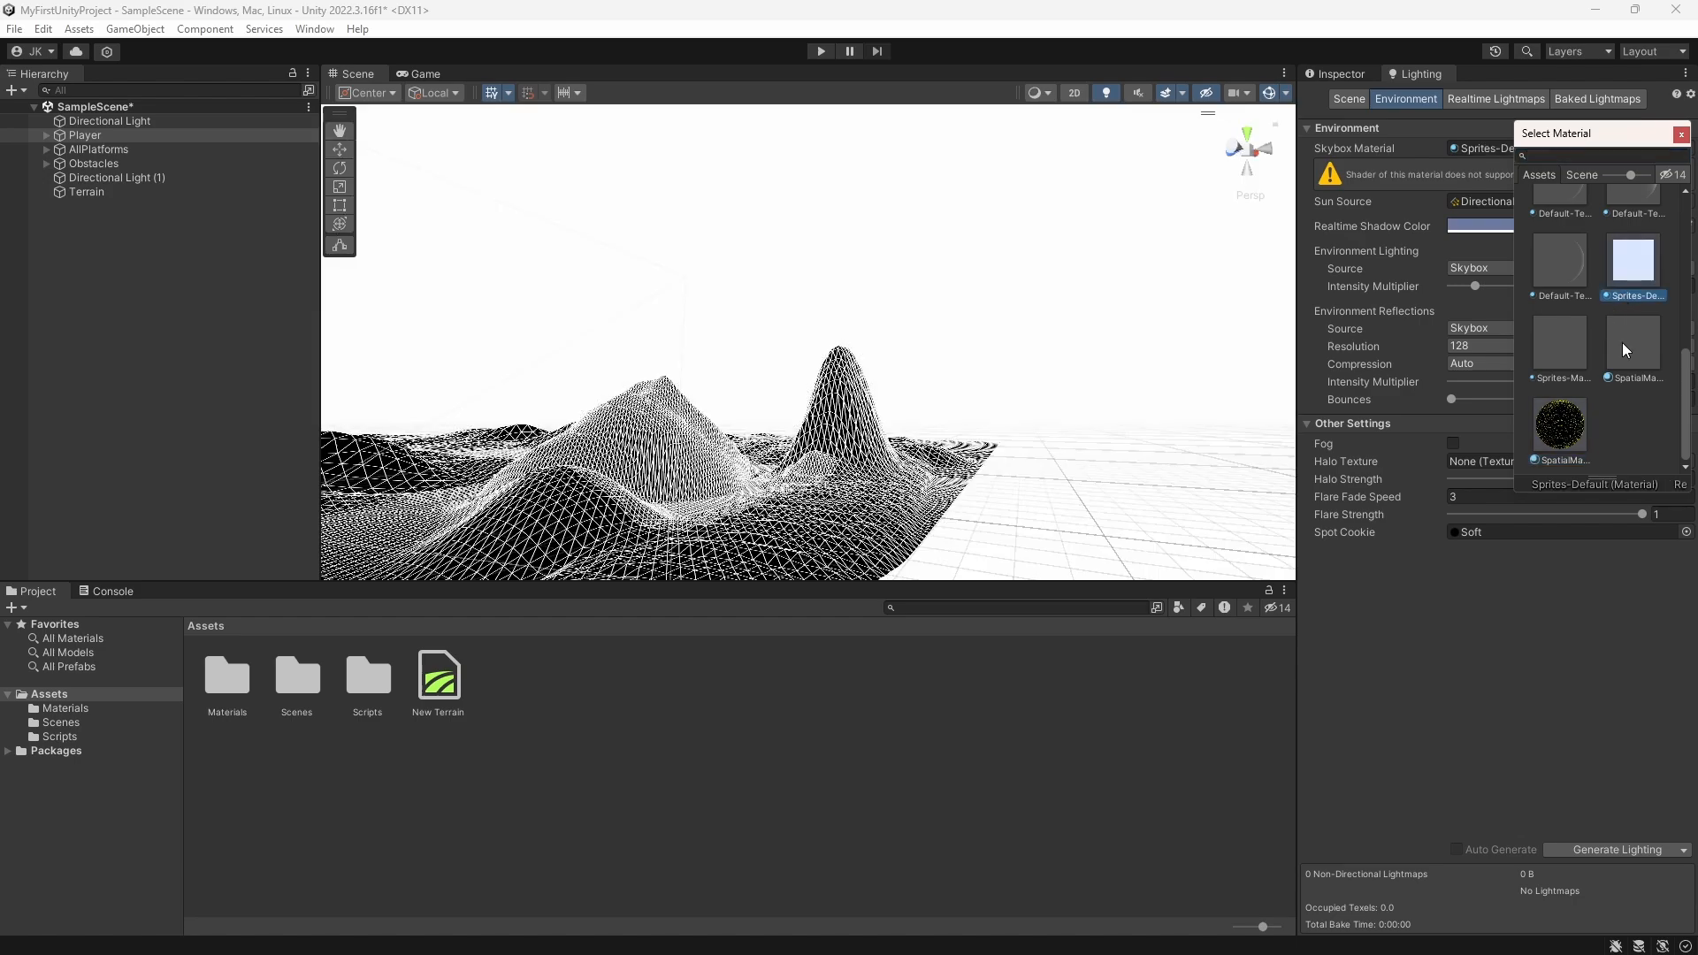
left_click(1636, 348)
left_click(1614, 263)
left_click(1445, 185)
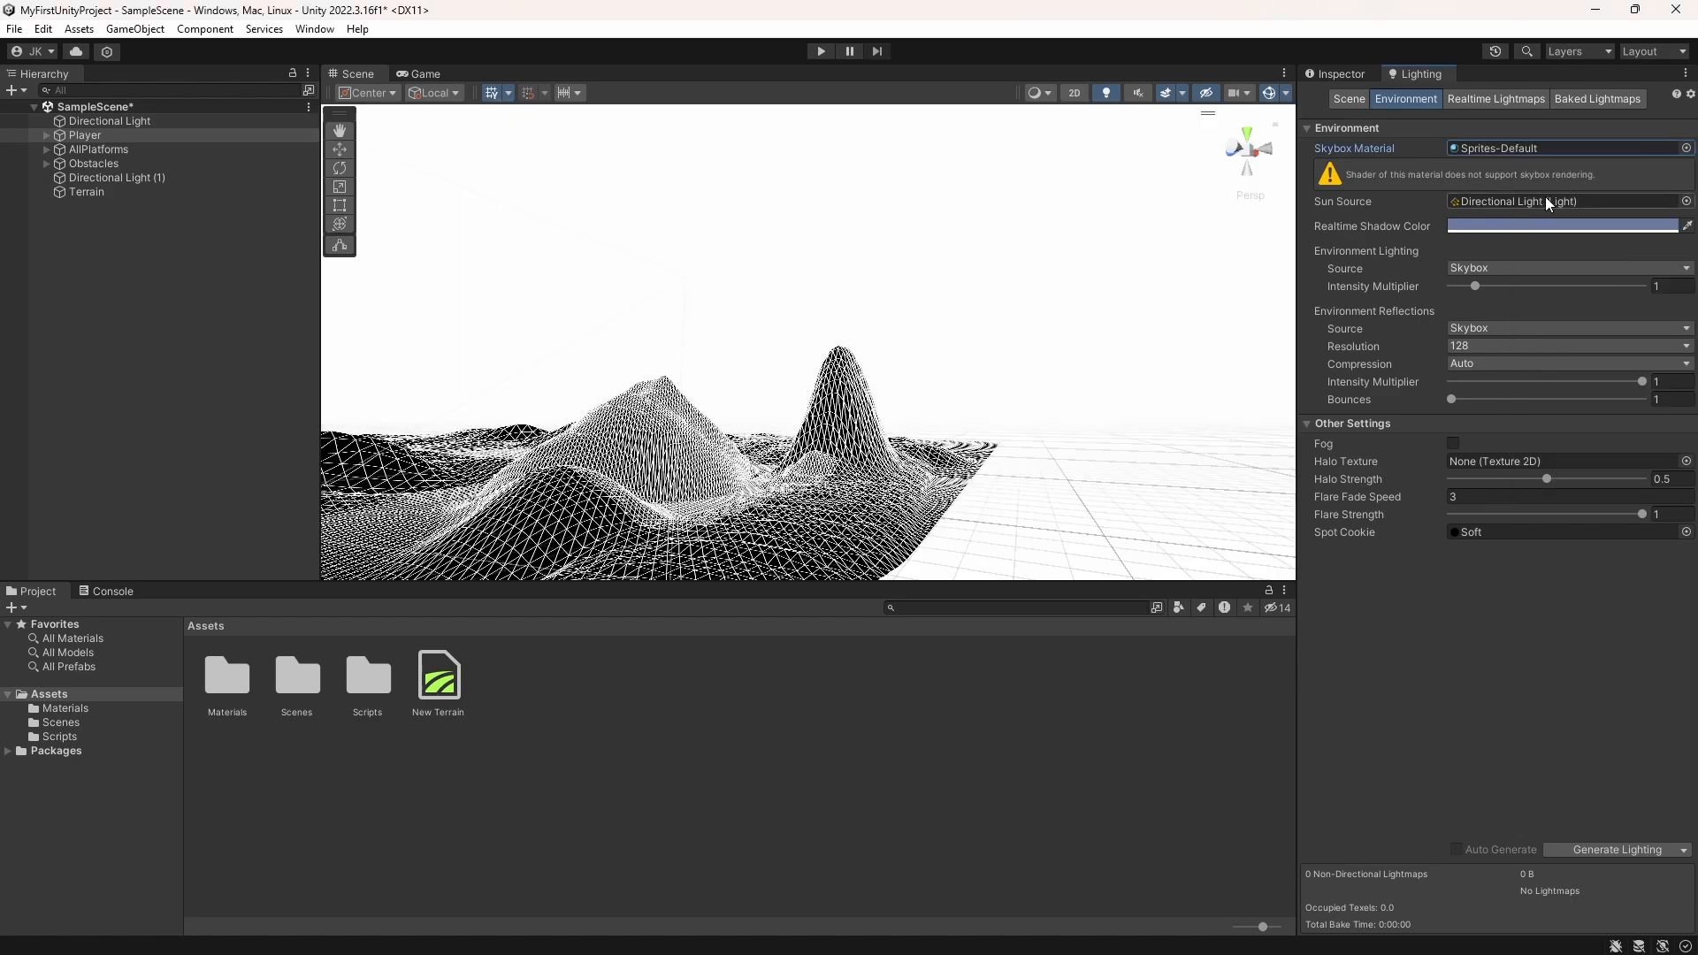
Step: Set the environment's realtime shadow color to a saturated bright blue
left_click(1562, 227)
left_click(1615, 324)
left_click(1682, 209)
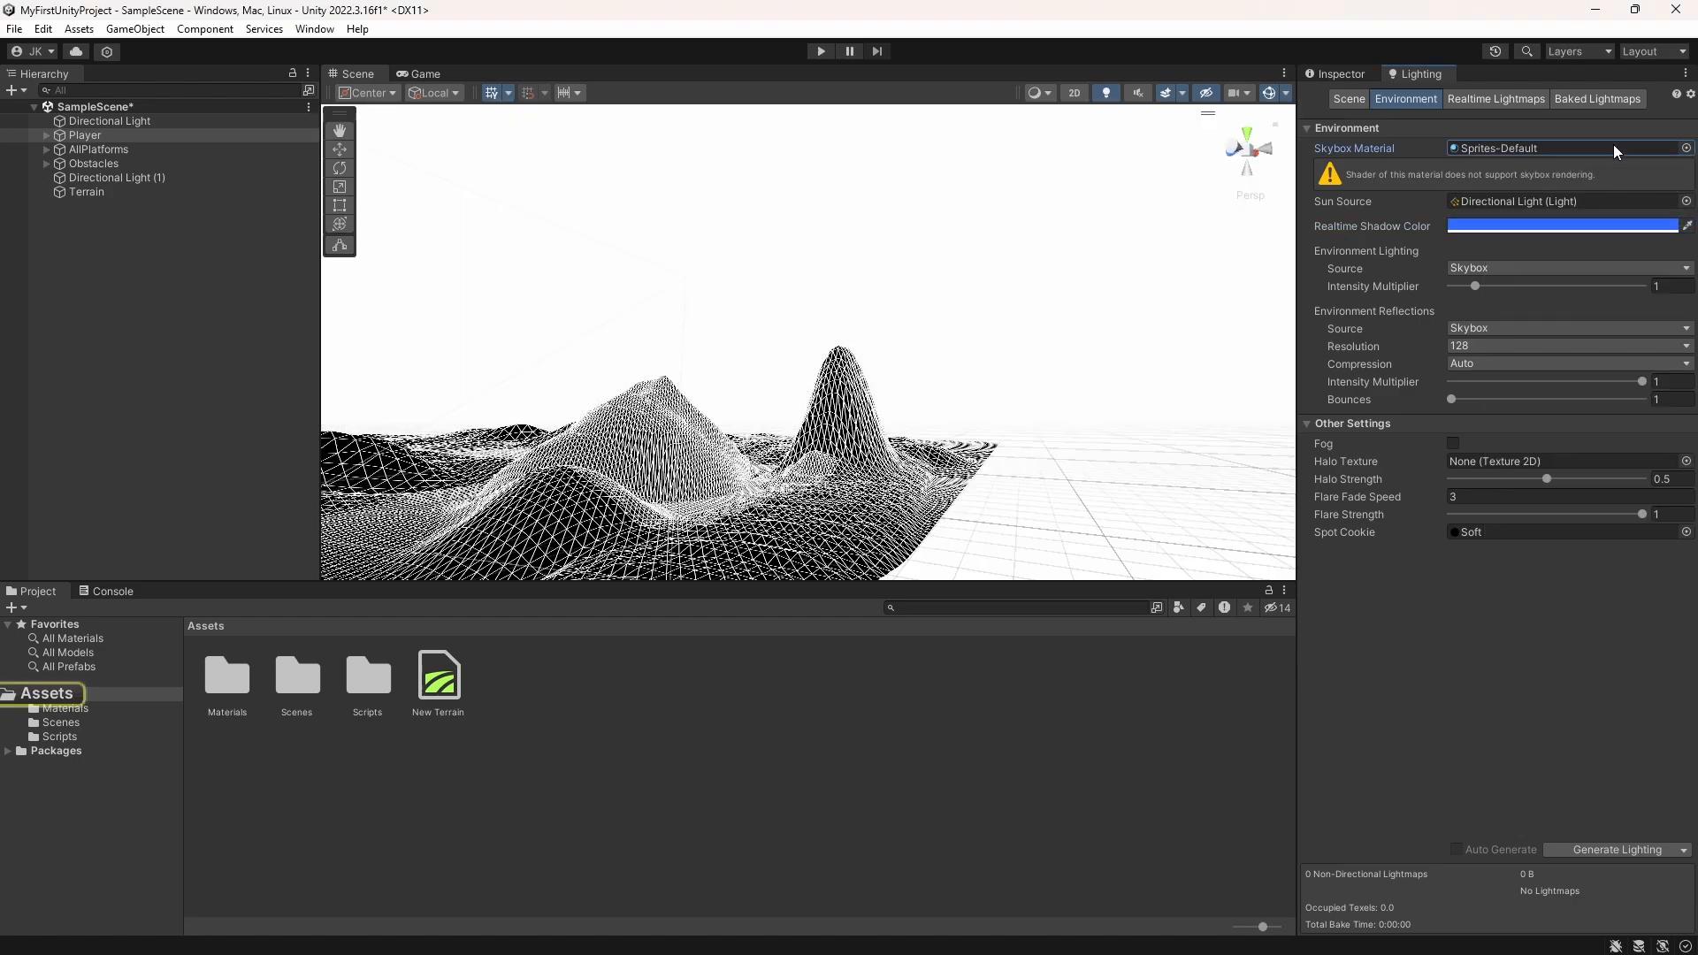
Step: Try Default-Terrain-Standard and Default-Terrain-Diffuse as the skybox material, and settle on Default-ParticleSystem
left_click(1686, 148)
left_click(1562, 257)
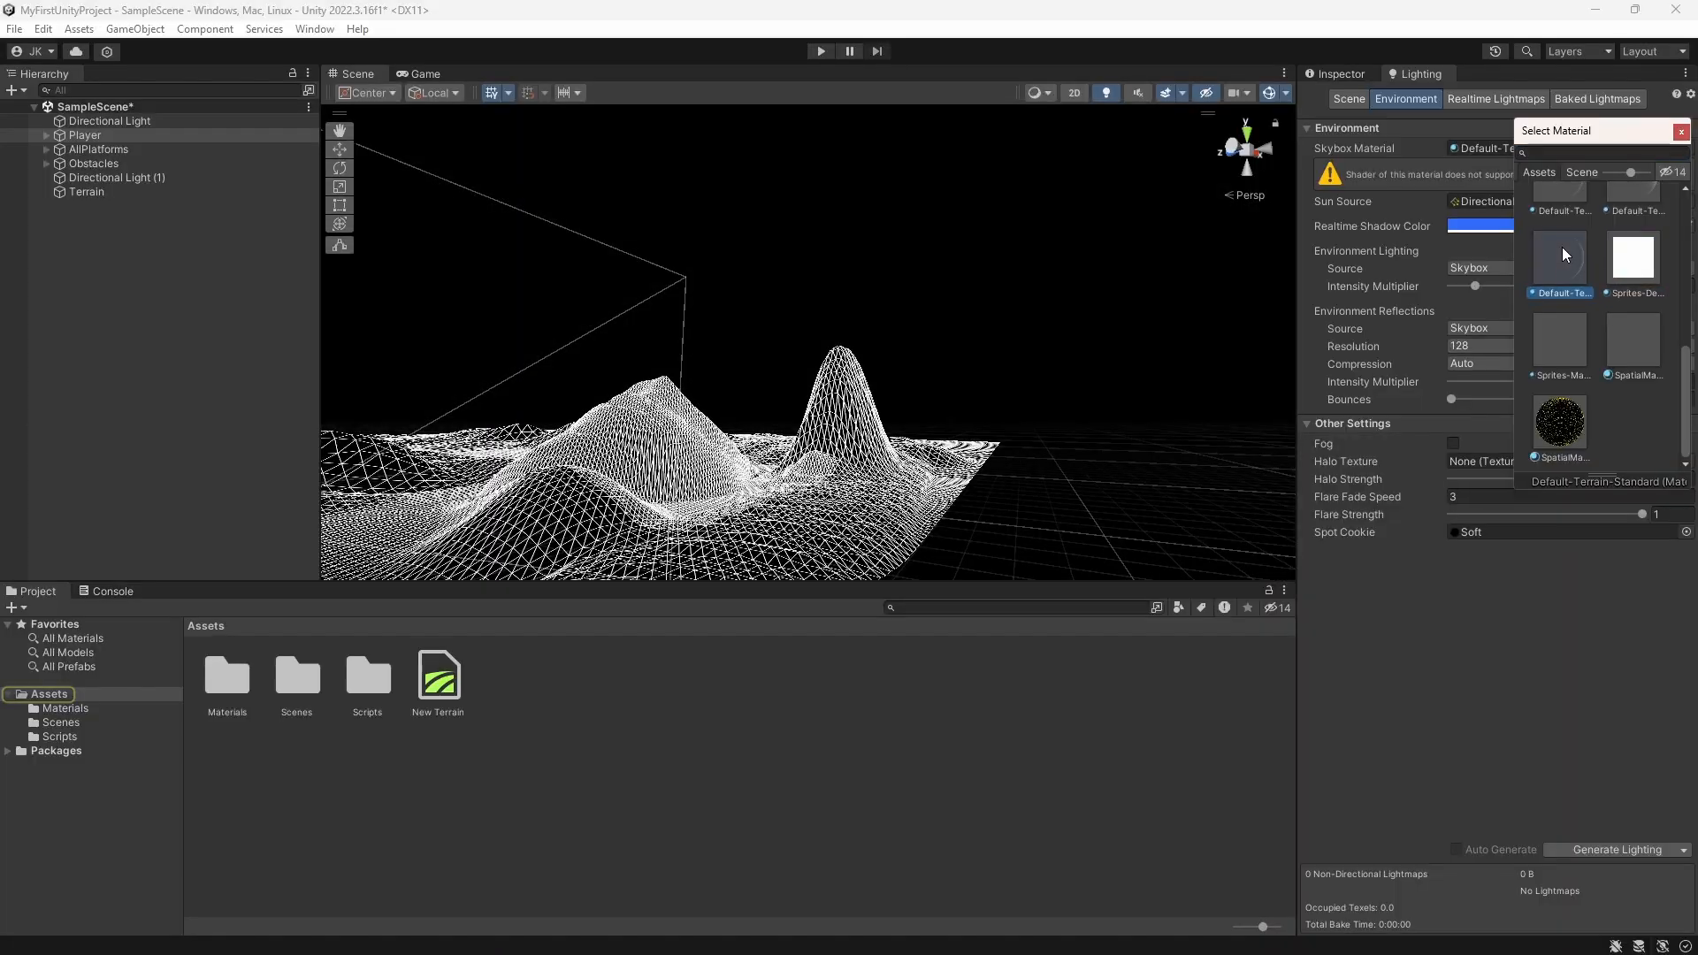
scroll(1563, 256, "up", 3)
left_click(1561, 281)
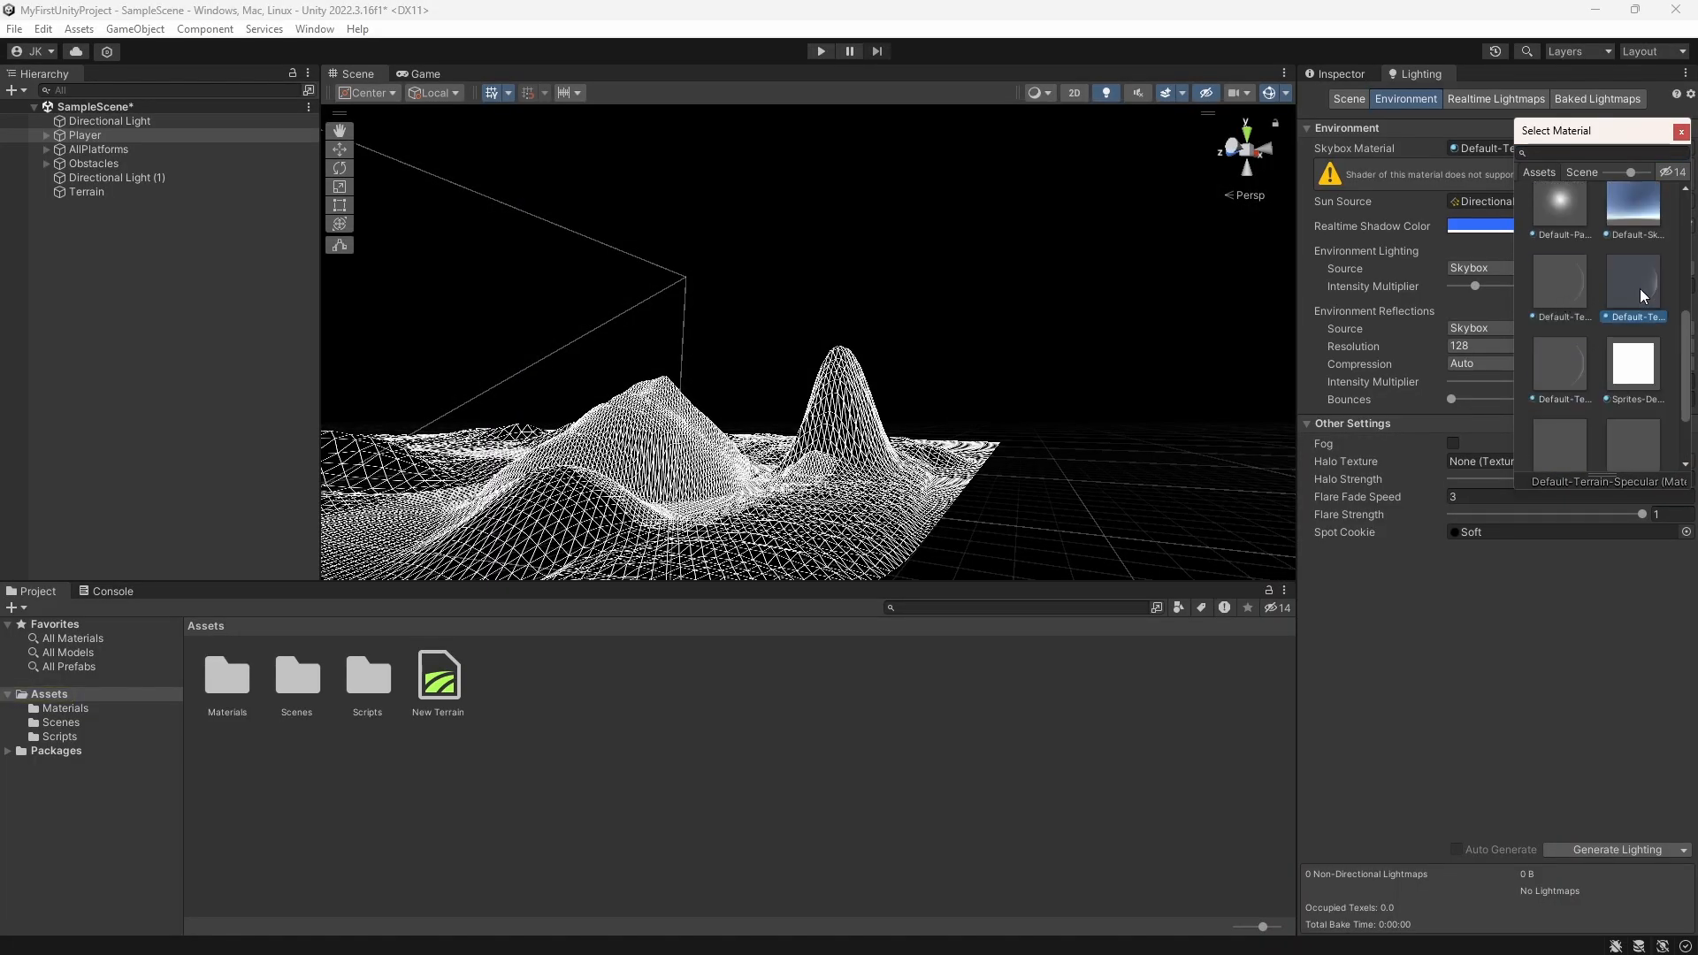
left_click(1569, 221)
Step: Examine the wireframe terrain, the green platform and the new skybox from several angles and distances, with the terrain selected
right_click_drag(1066, 347, 829, 410)
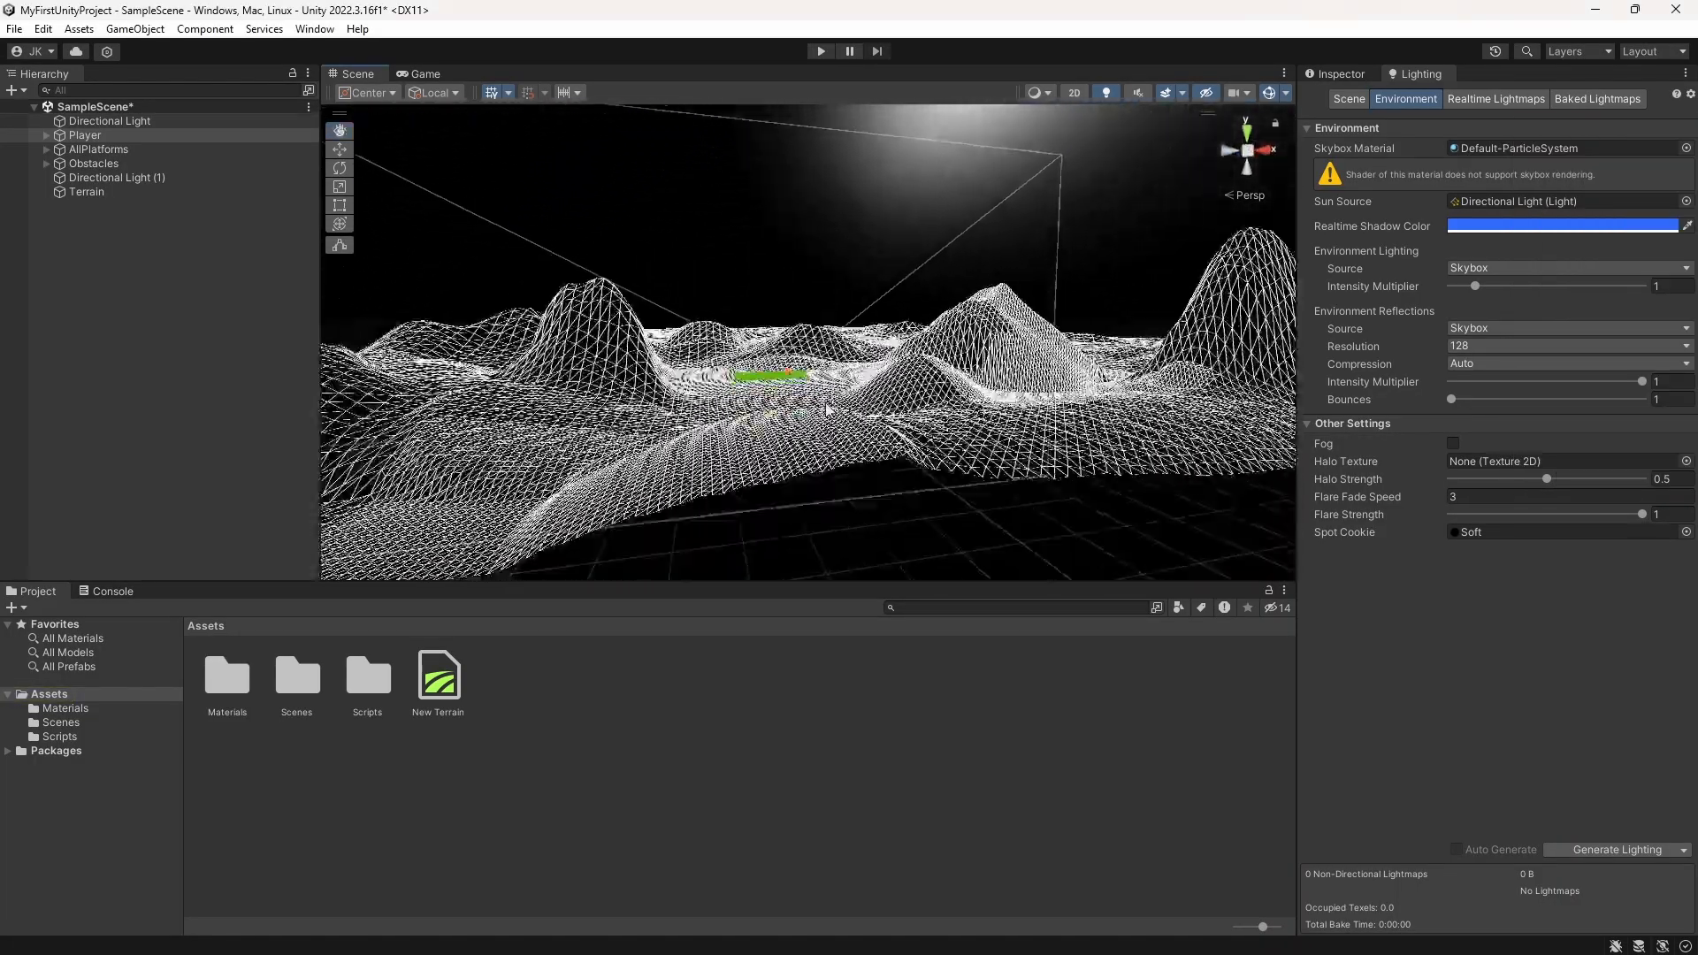
scroll(826, 404, "down", 4)
left_click_drag(826, 404, 739, 426, "alt")
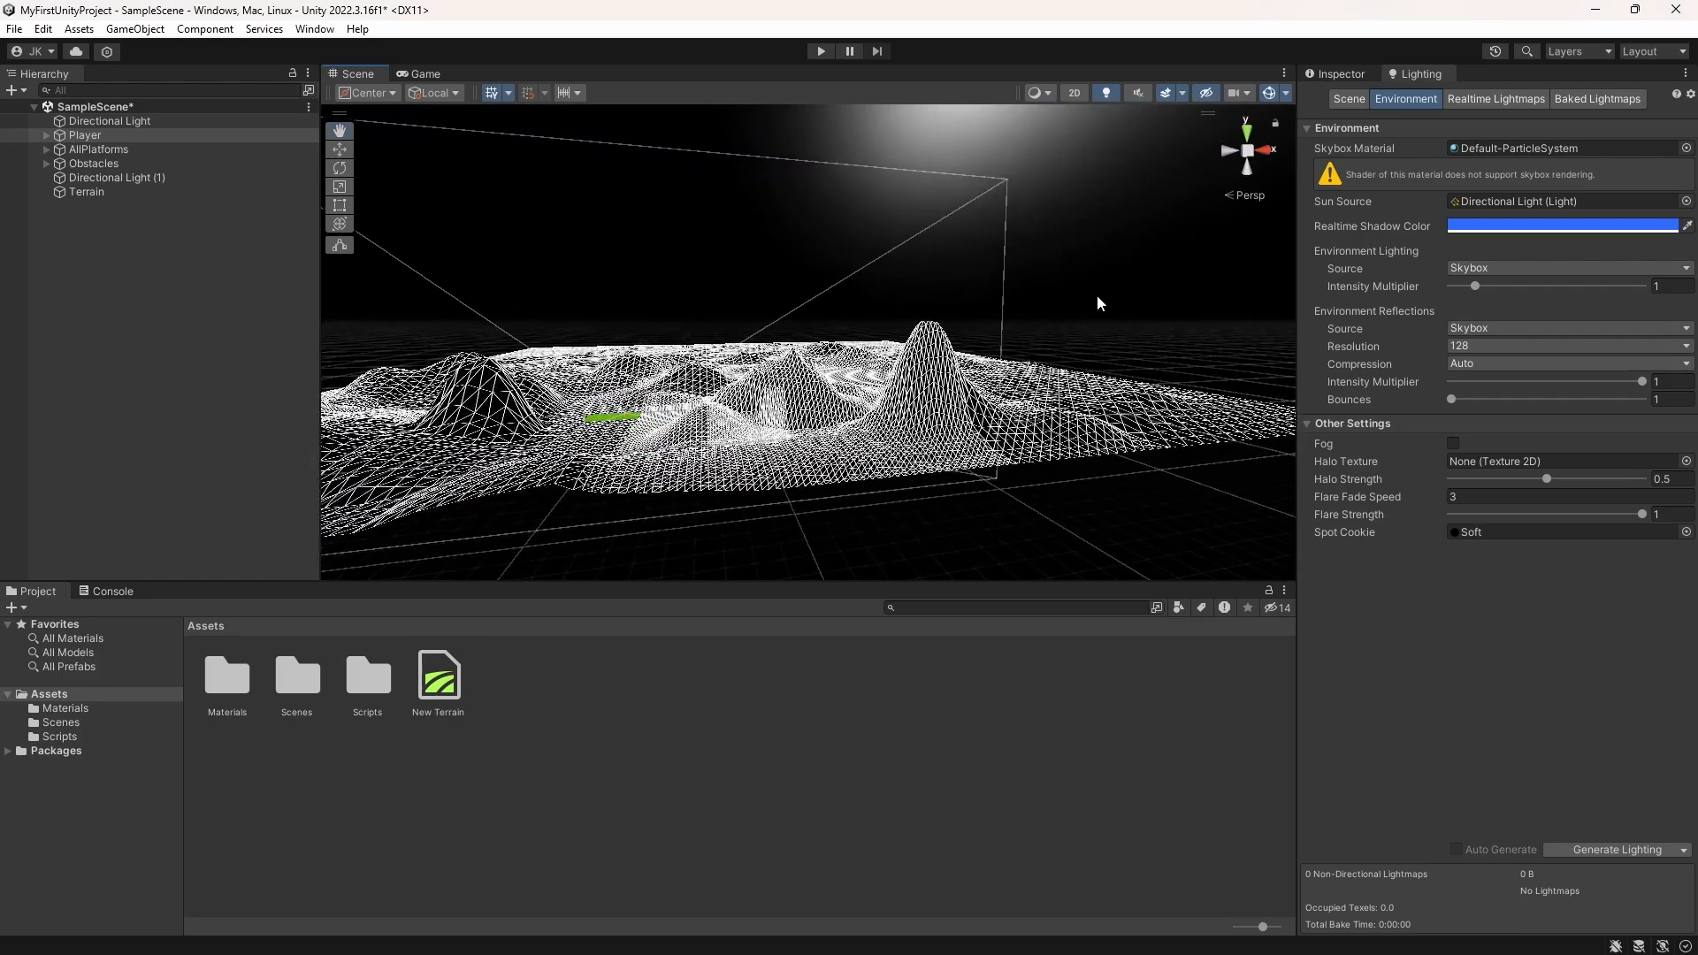
left_click(1098, 297)
left_click_drag(843, 395, 926, 406)
scroll(911, 387, "up", 2)
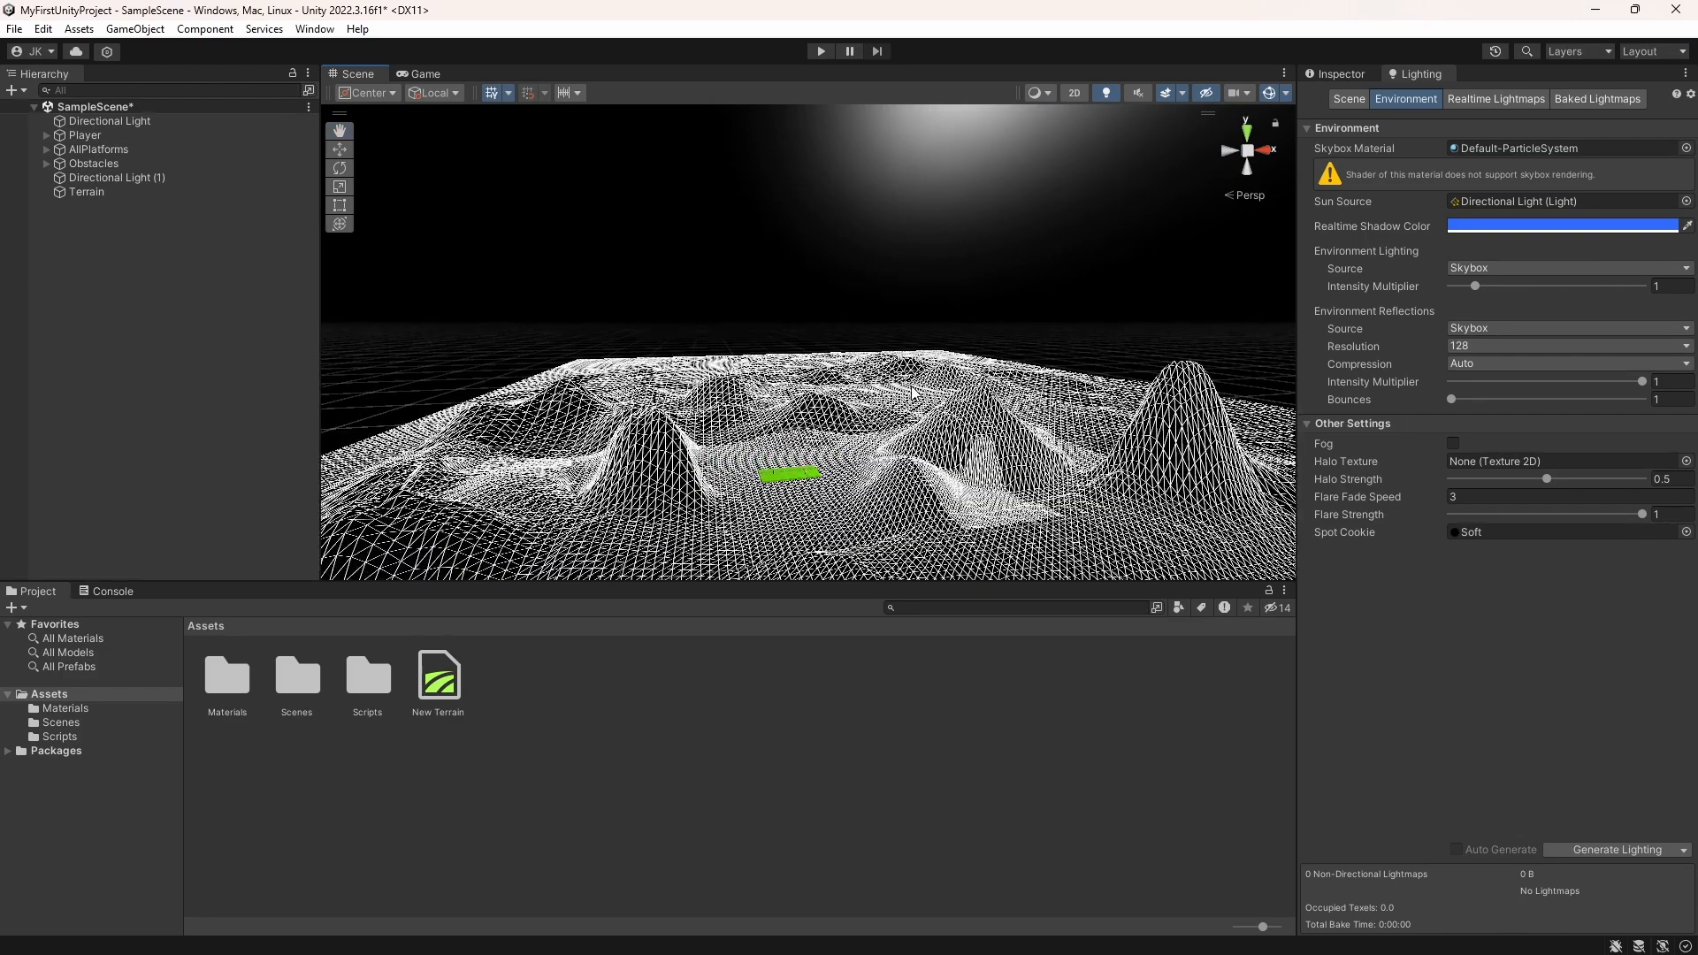
scroll(912, 392, "up", 2)
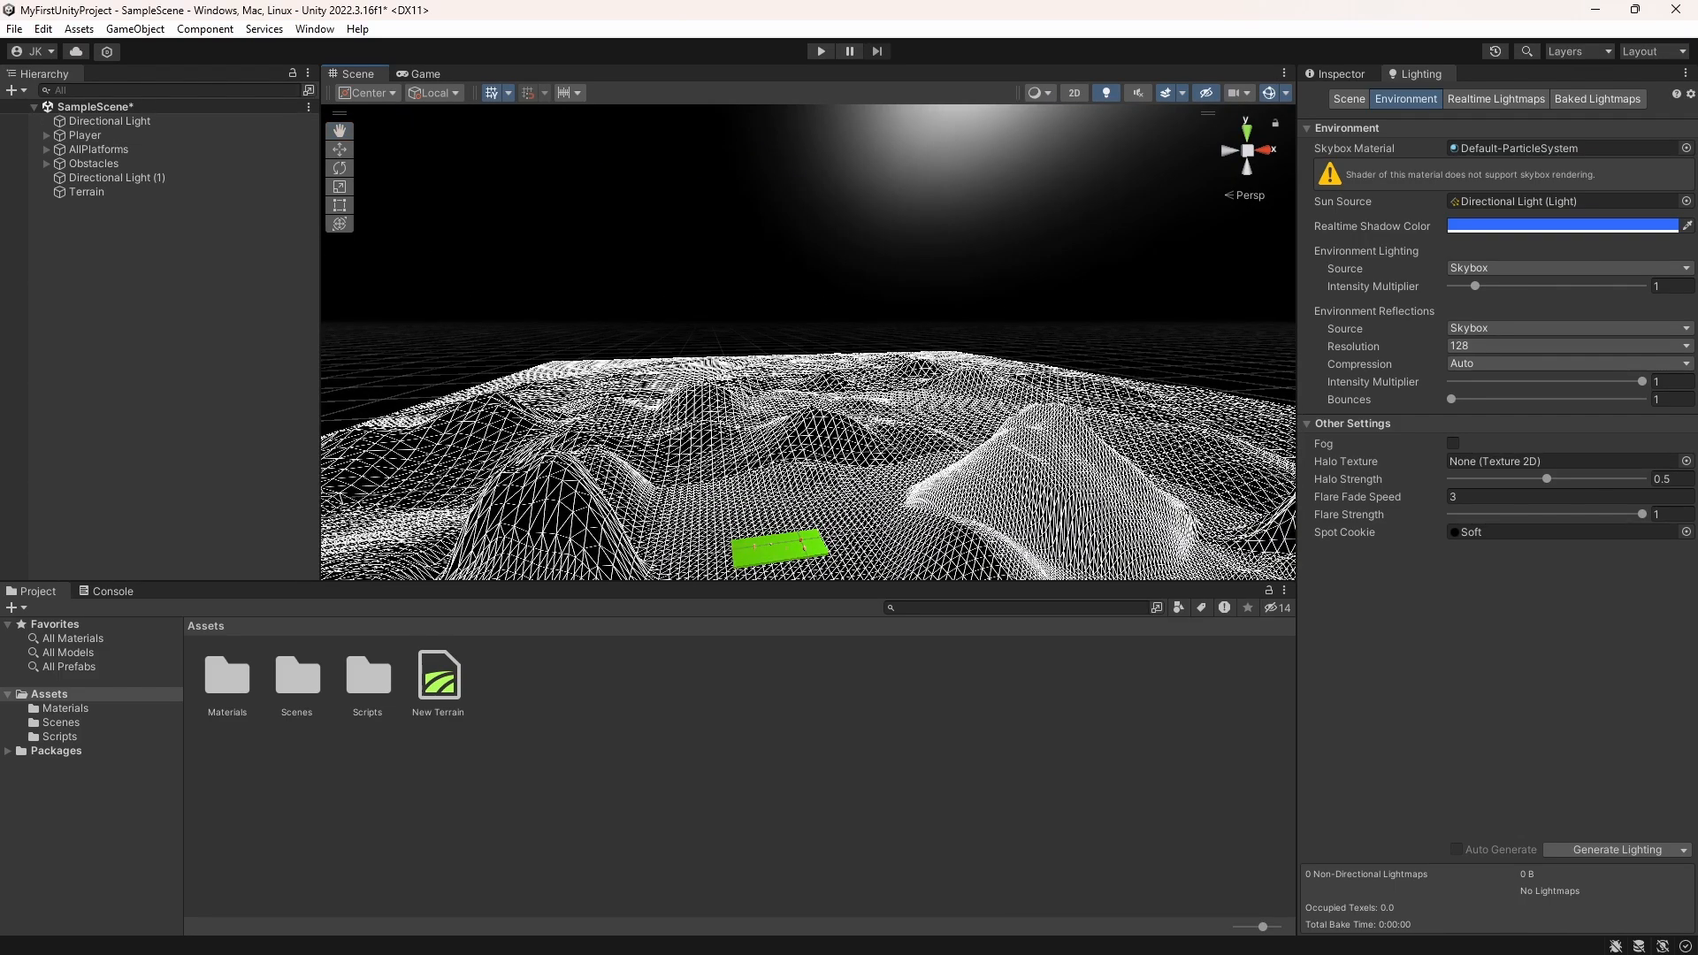
left_click(851, 393)
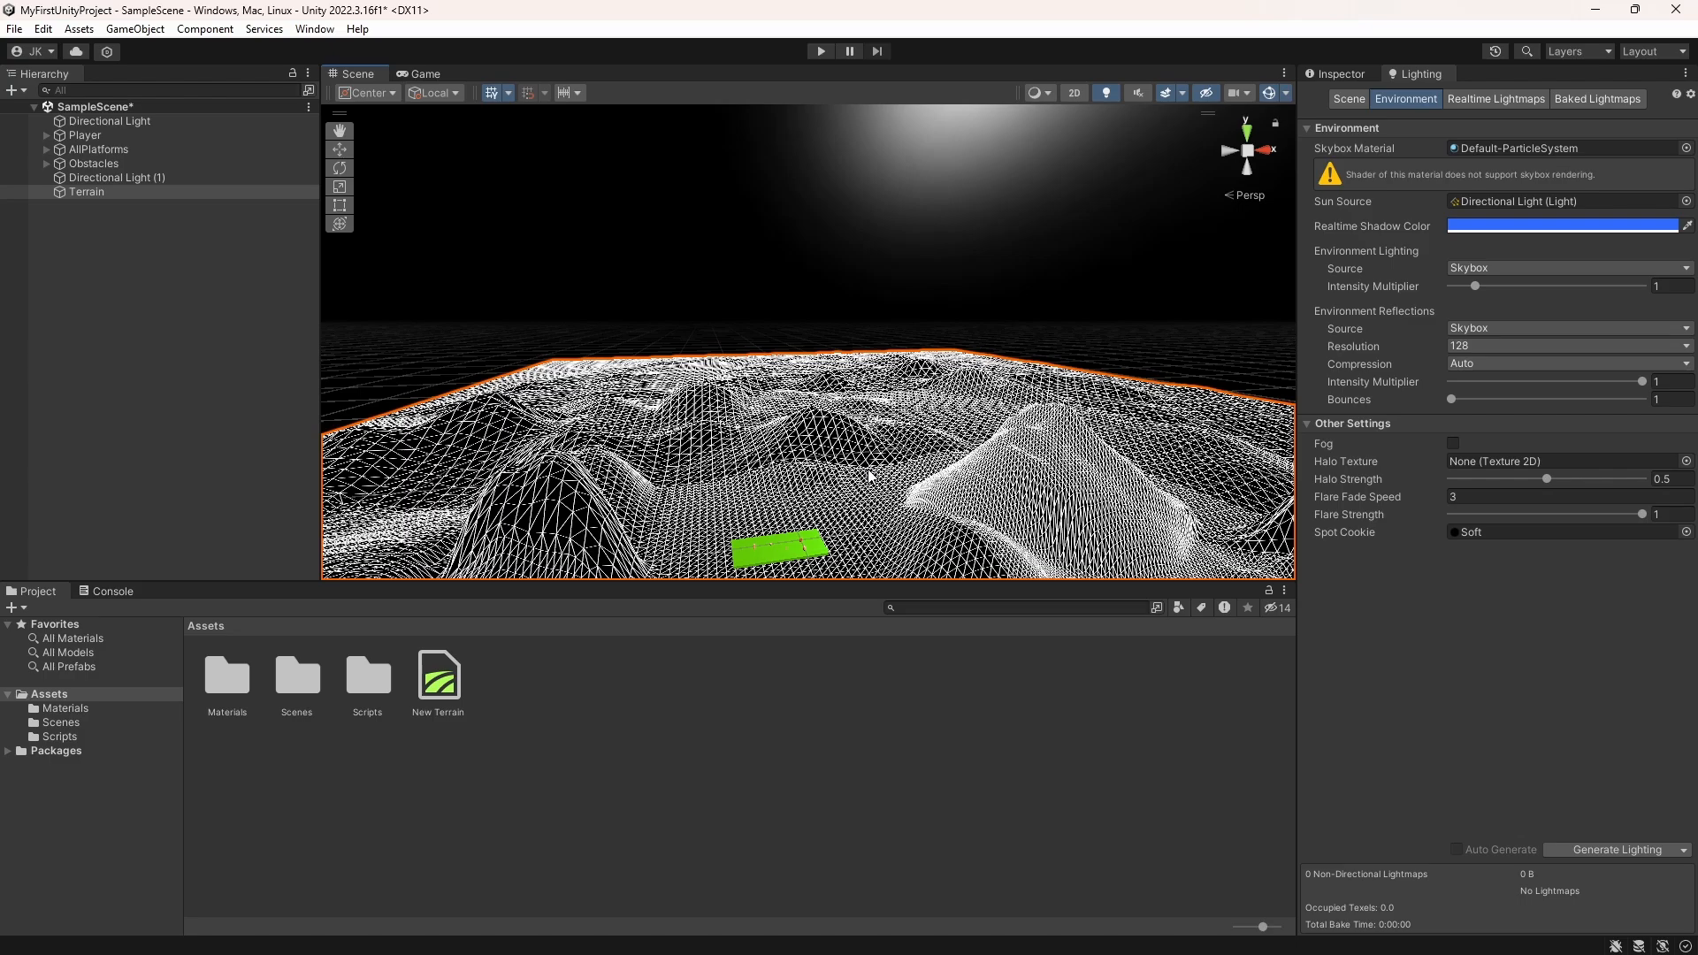
scroll(907, 471, "down", 4)
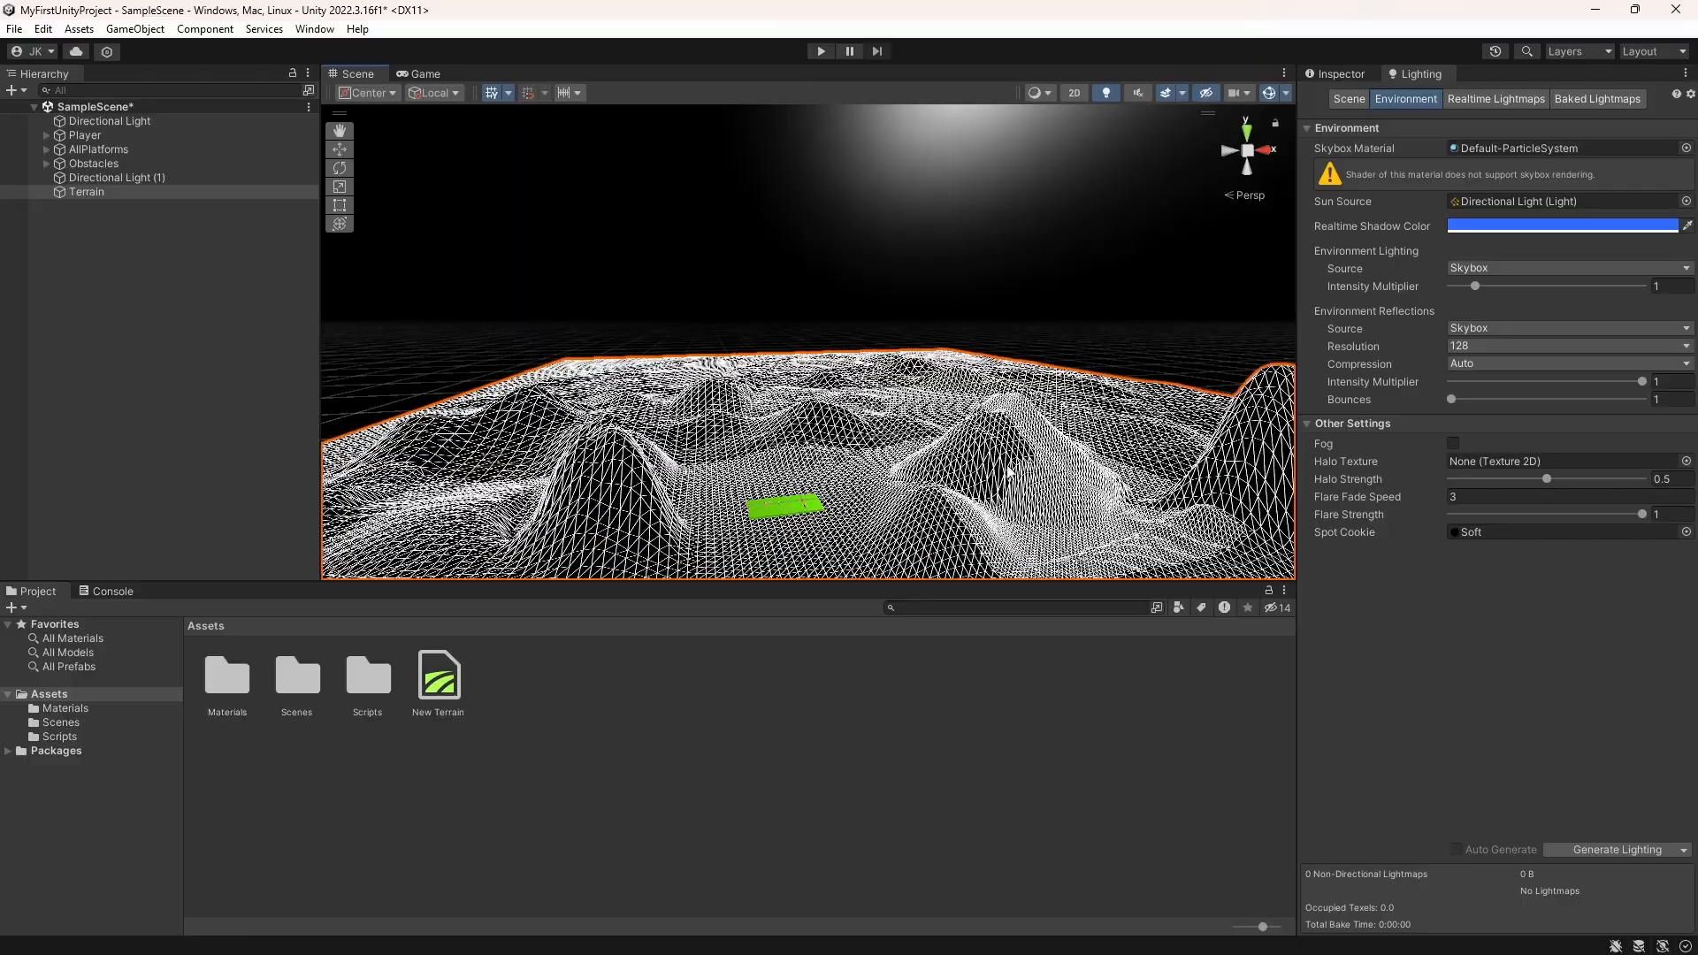
scroll(950, 462, "up", 4)
scroll(937, 458, "down", 3)
scroll(973, 433, "up", 2)
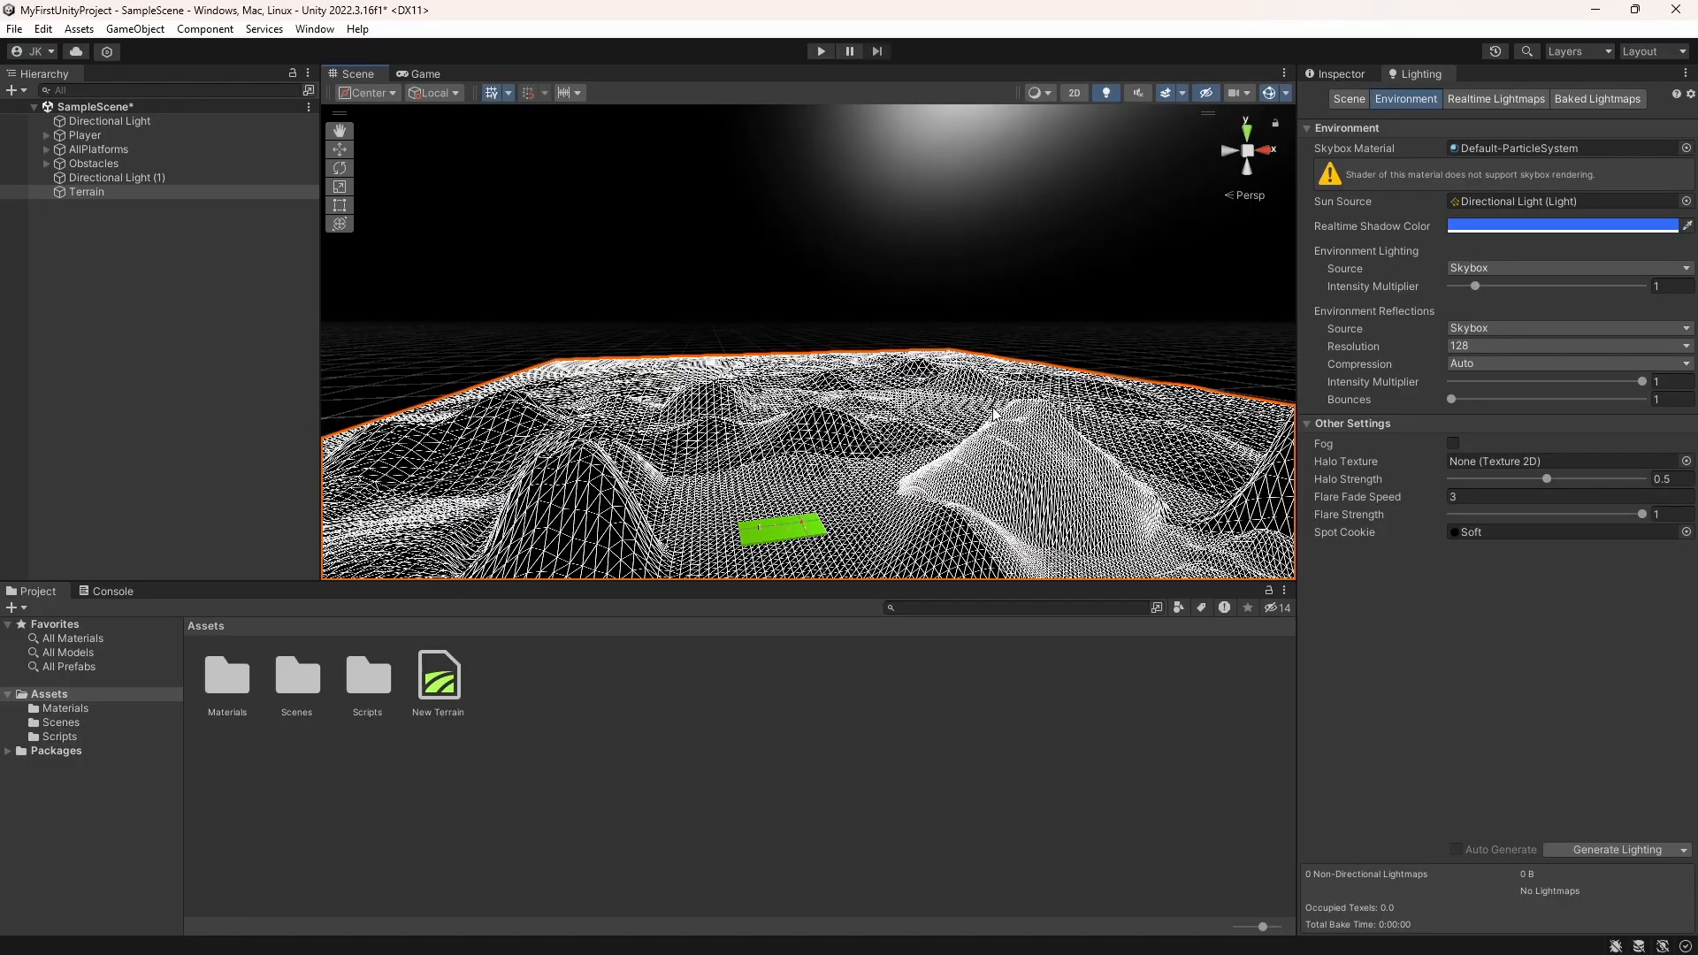
scroll(973, 433, "down", 2)
scroll(928, 453, "up", 5)
middle_click_drag(860, 454, 934, 346)
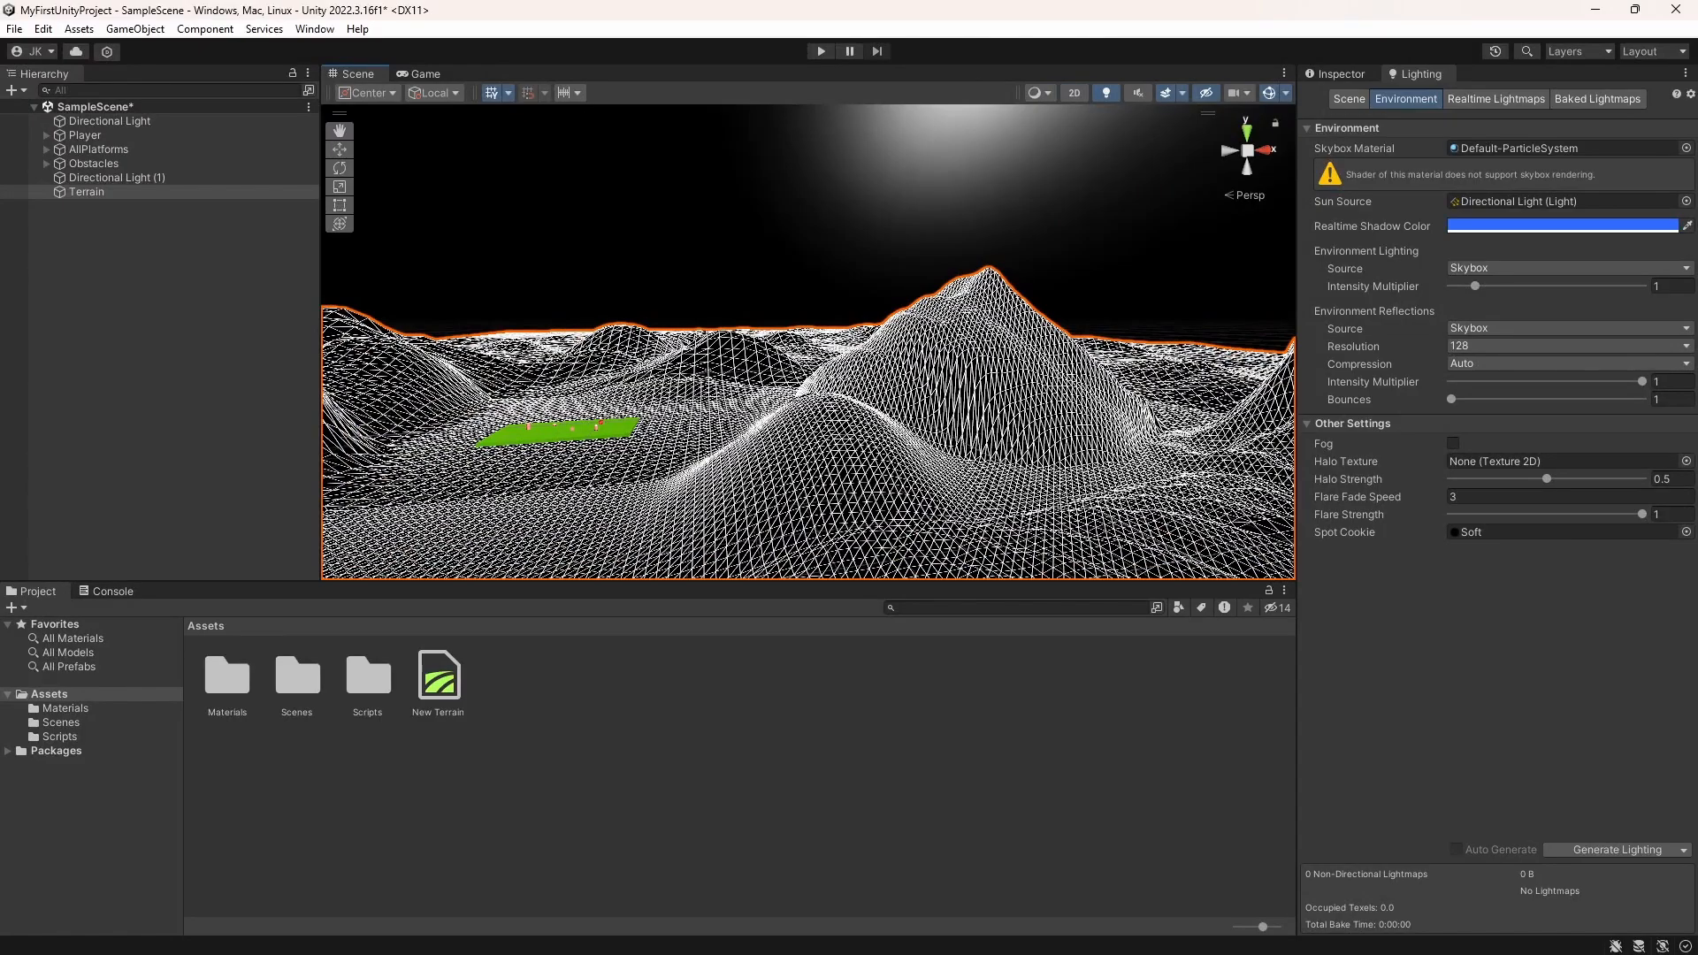